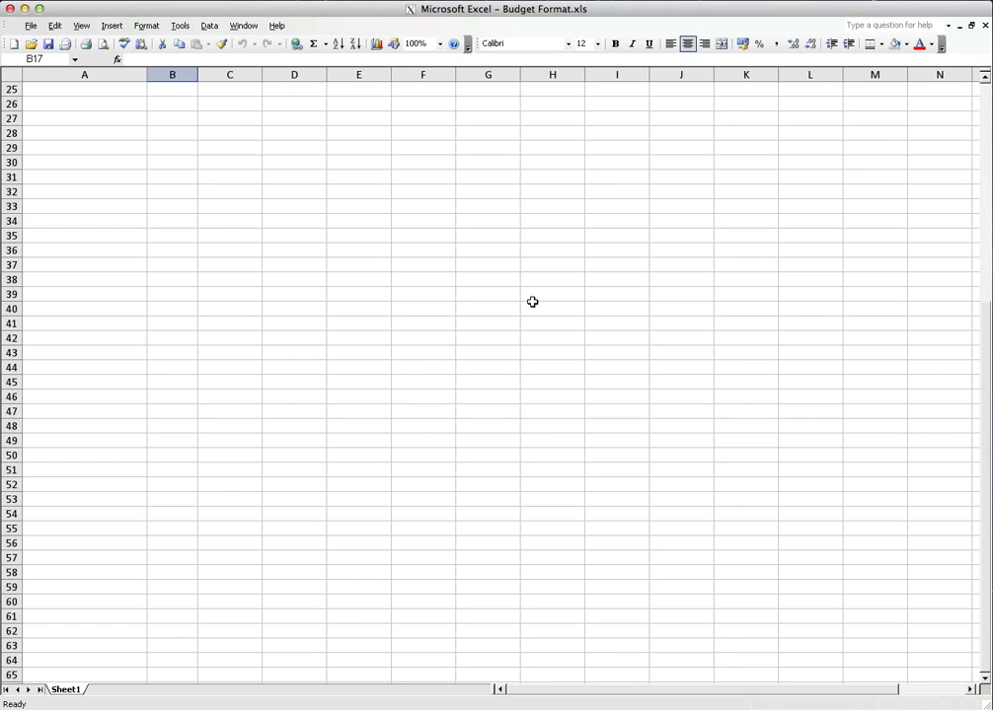
click(30, 25)
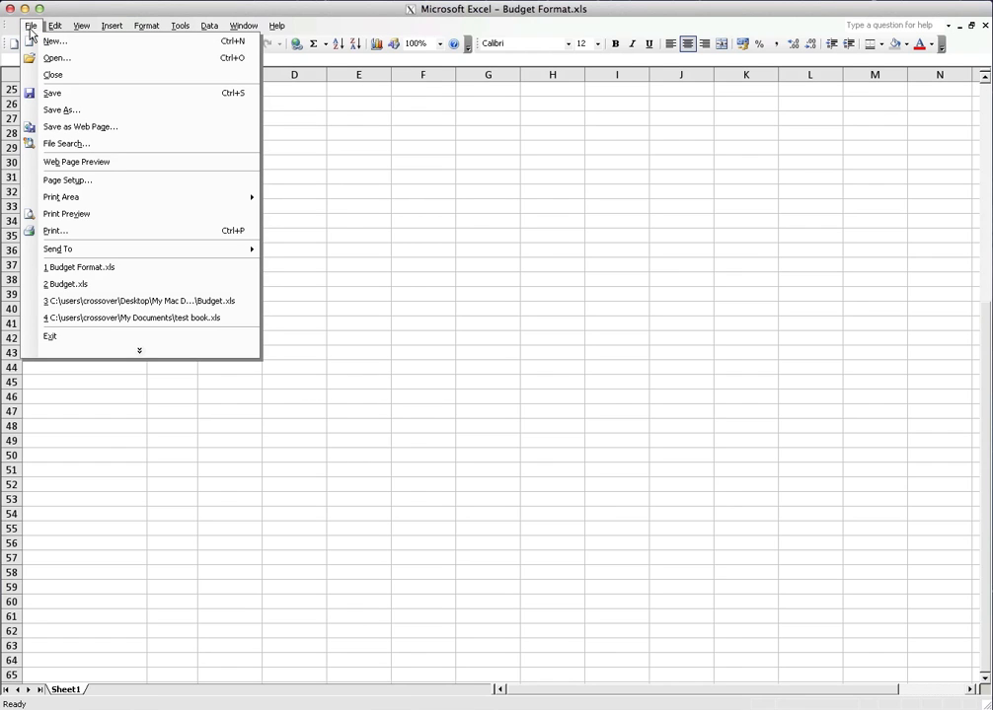
click(31, 26)
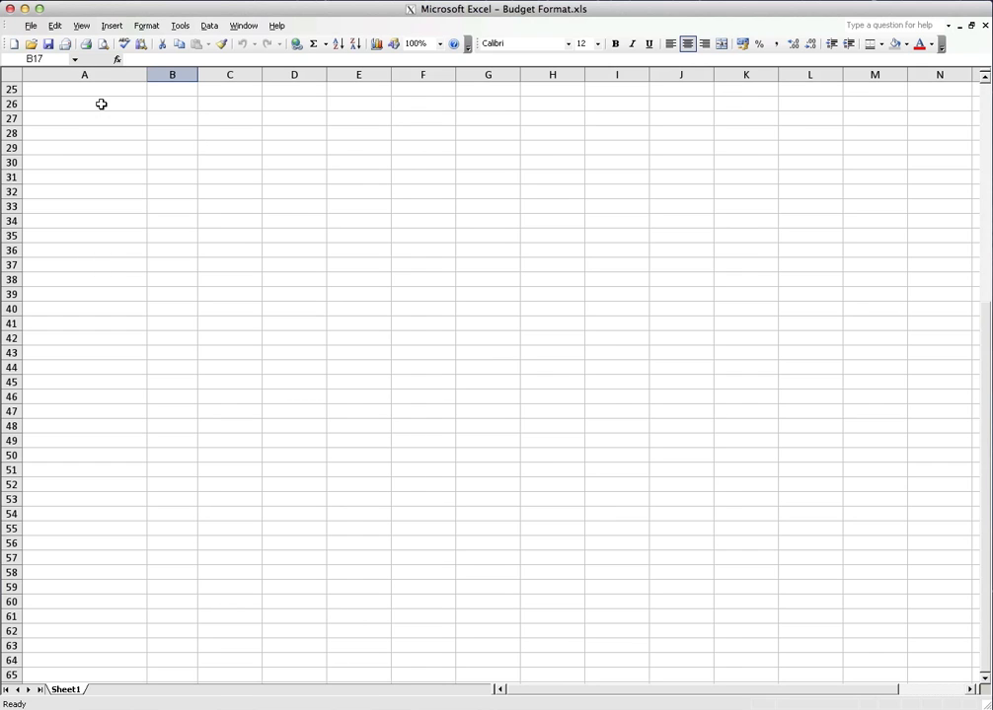
Fill the empty cell range A26:F35 with the Gray-25% fill color
drag(100, 105, 428, 236)
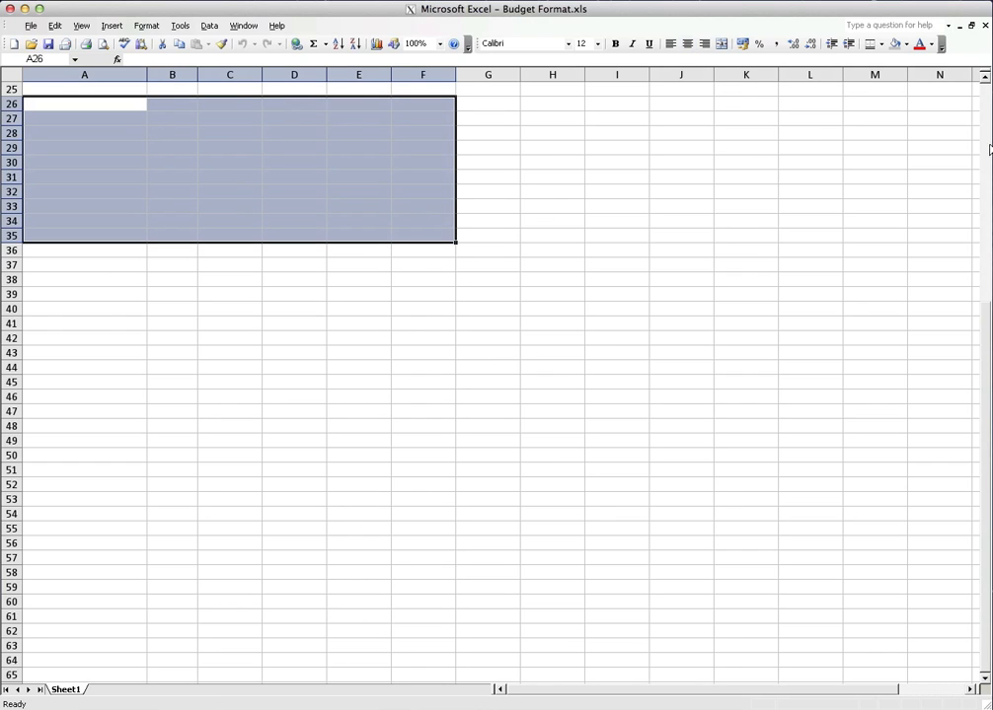
click(895, 45)
click(490, 324)
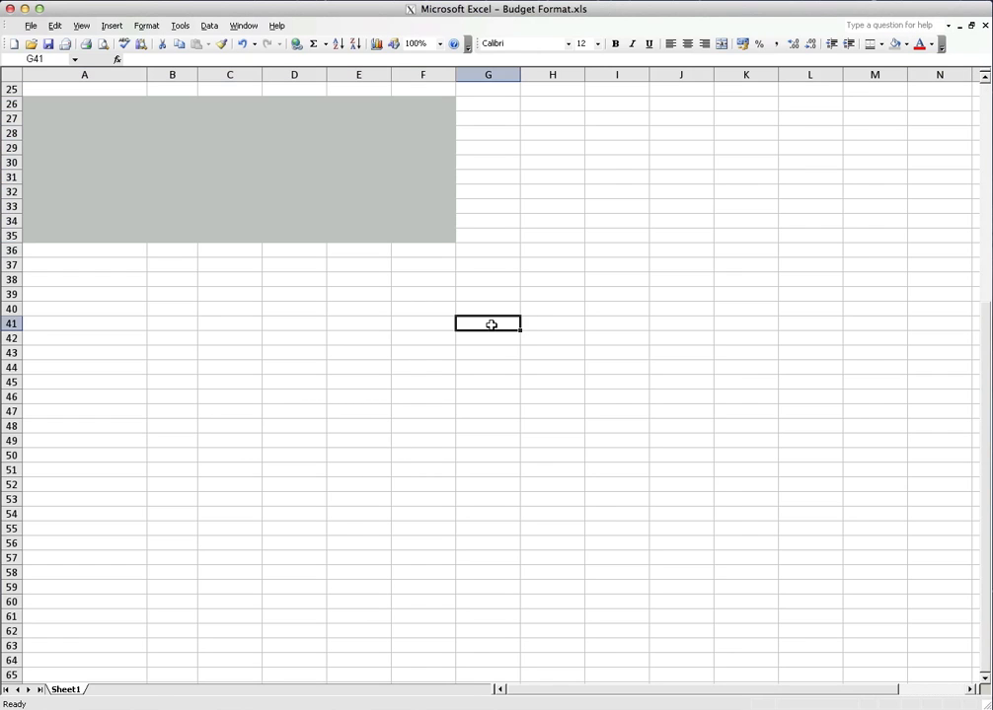
Fill cell A37 and a large block reaching from A37 across to column J with Gray-25%
click(53, 264)
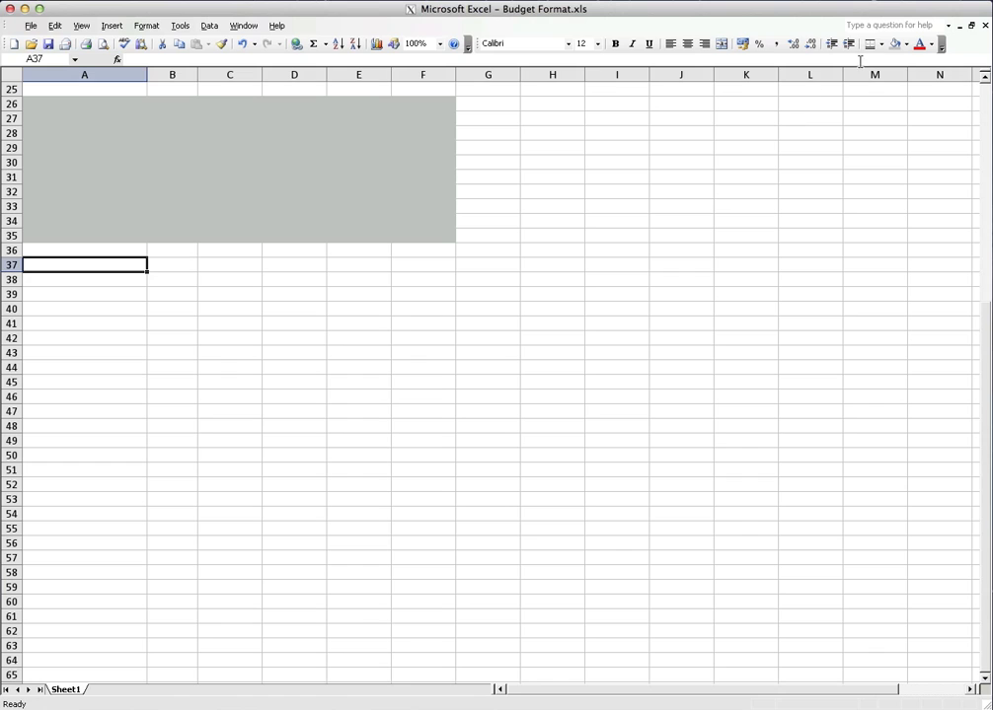
click(896, 45)
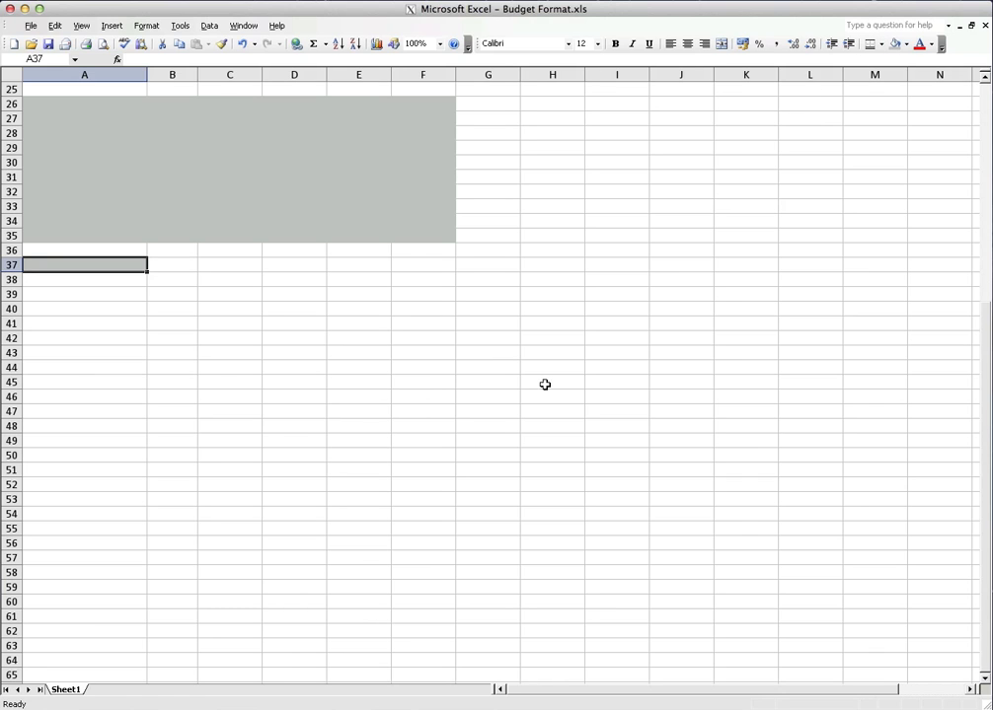
click(224, 269)
drag(126, 268, 698, 556)
click(896, 44)
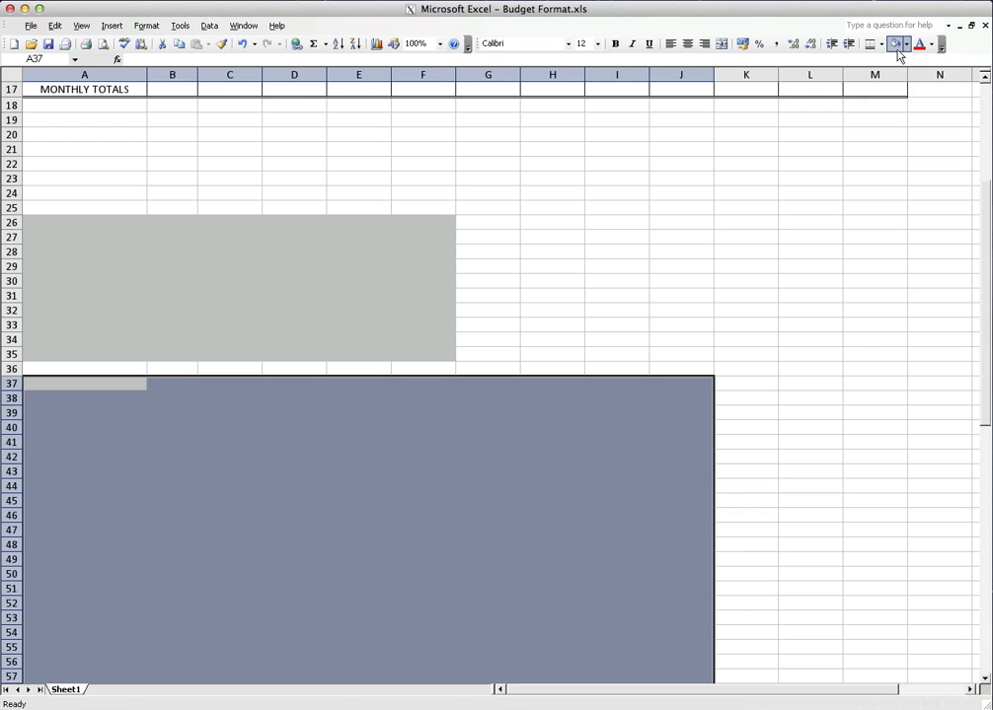
click(487, 310)
scroll(567, 381, down, 14)
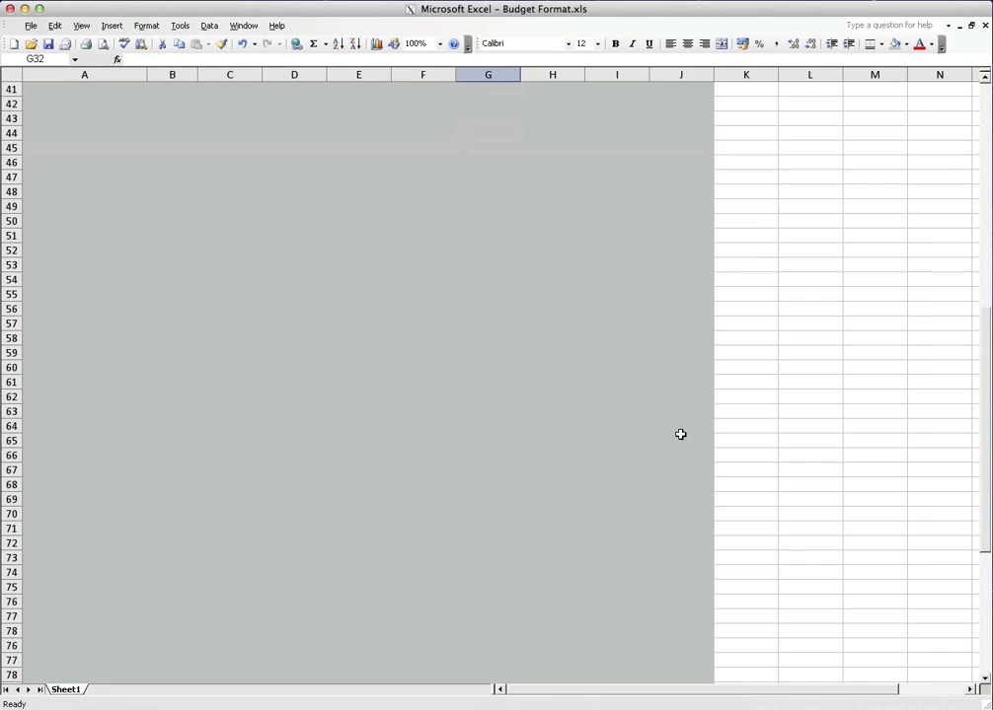
scroll(679, 434, up, 11)
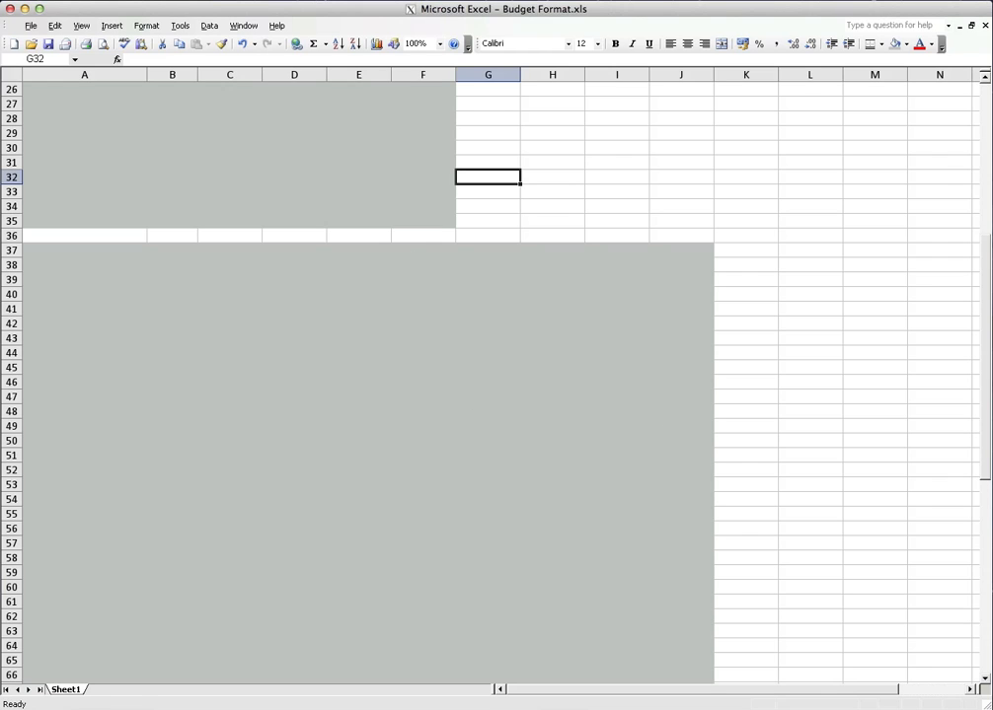
Undo the last two fills, on the large block and on cell A37
click(240, 50)
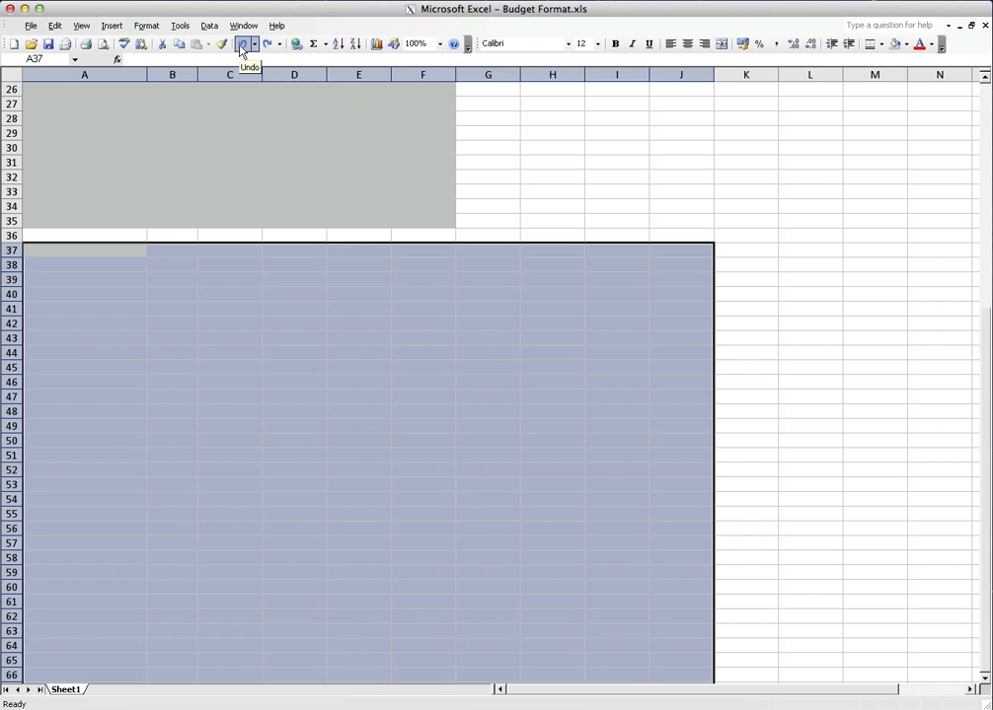
click(246, 50)
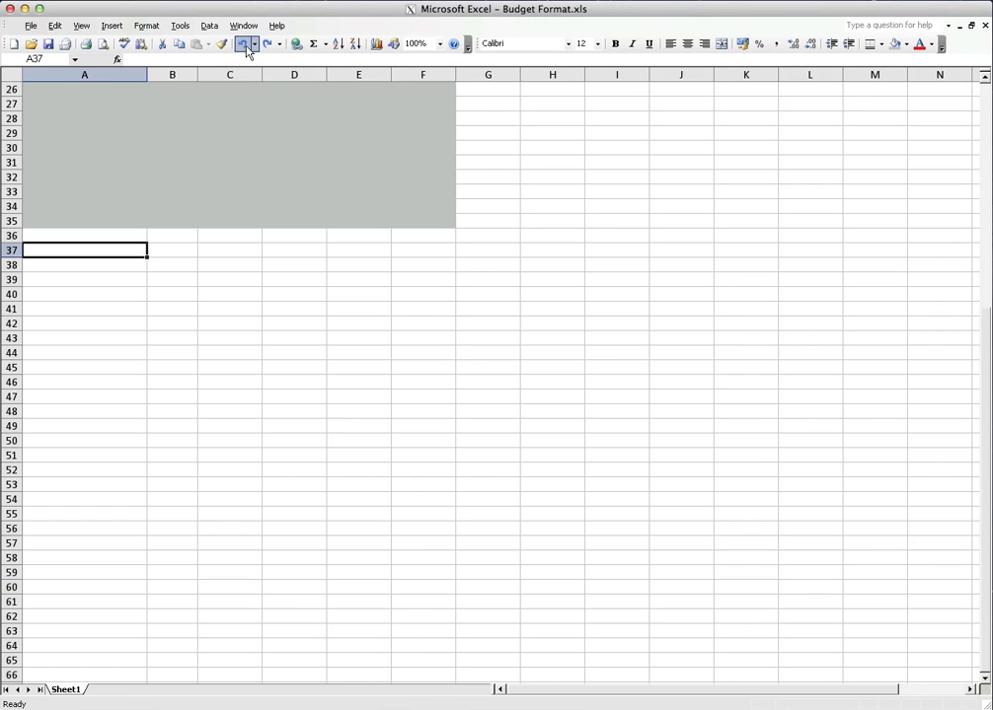
scroll(352, 256, up, 2)
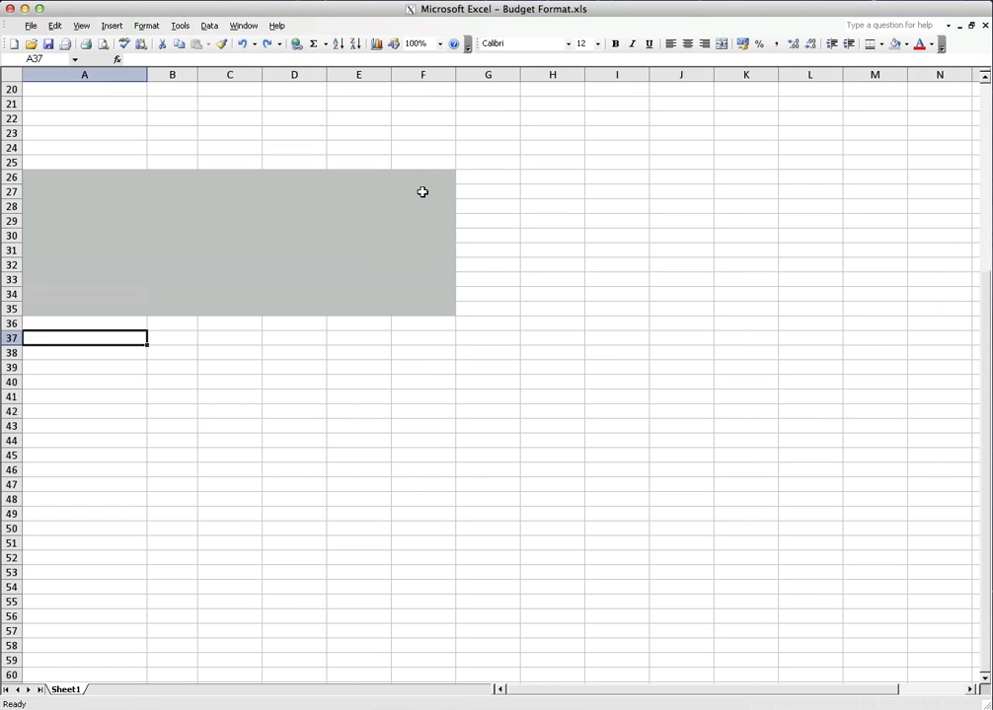
Redo the gray fills on cell A37 and the block down from it, and undo both again
click(267, 46)
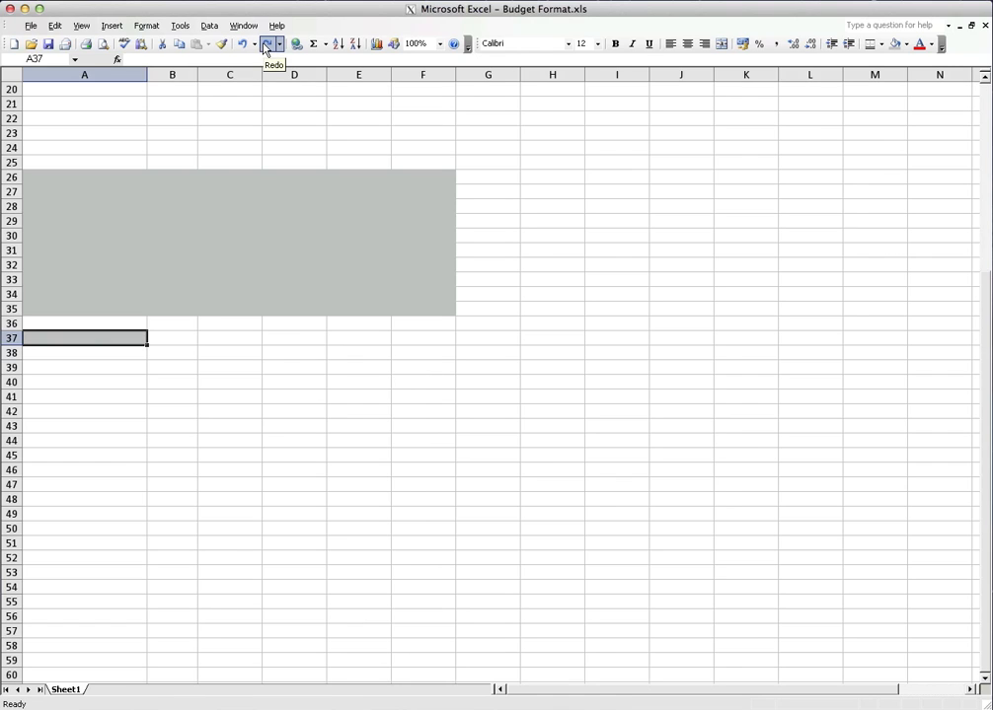
click(268, 45)
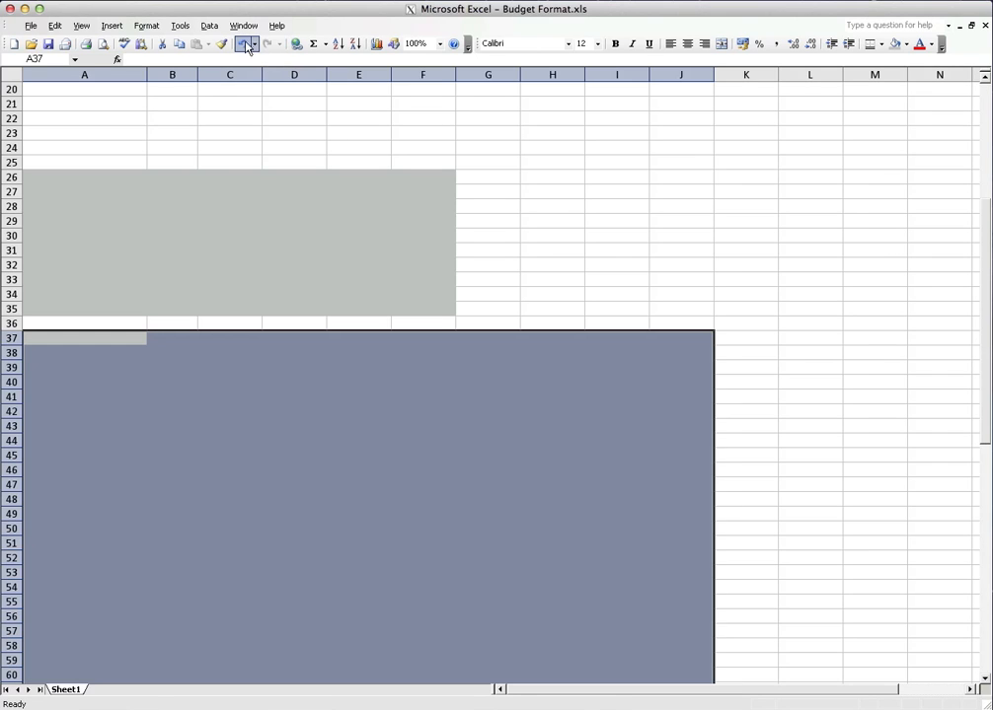
click(246, 45)
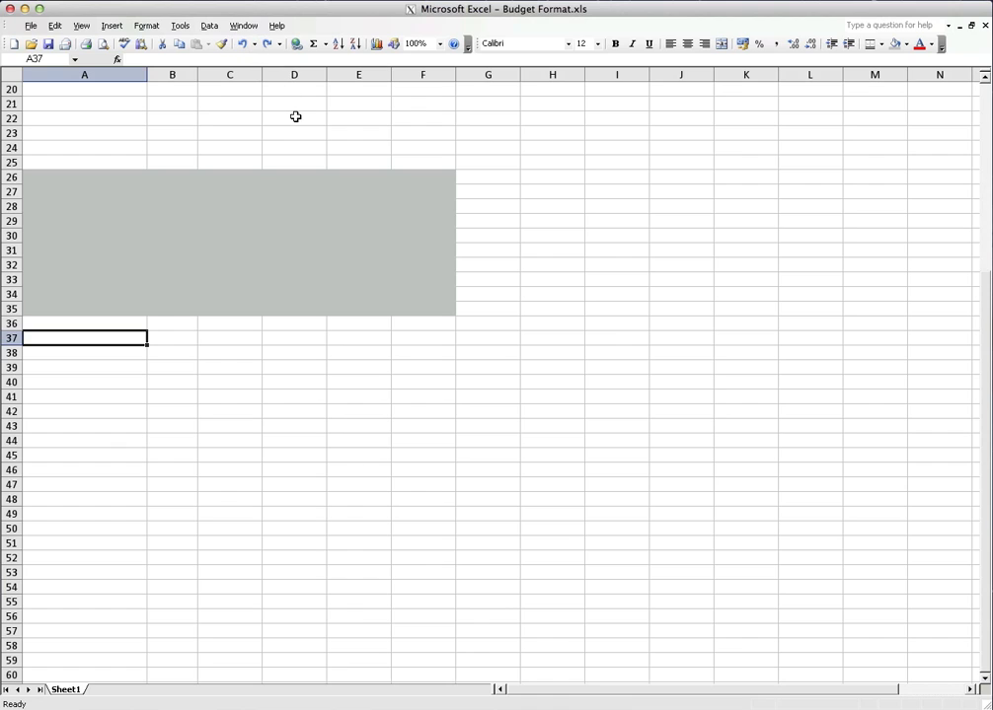
click(468, 235)
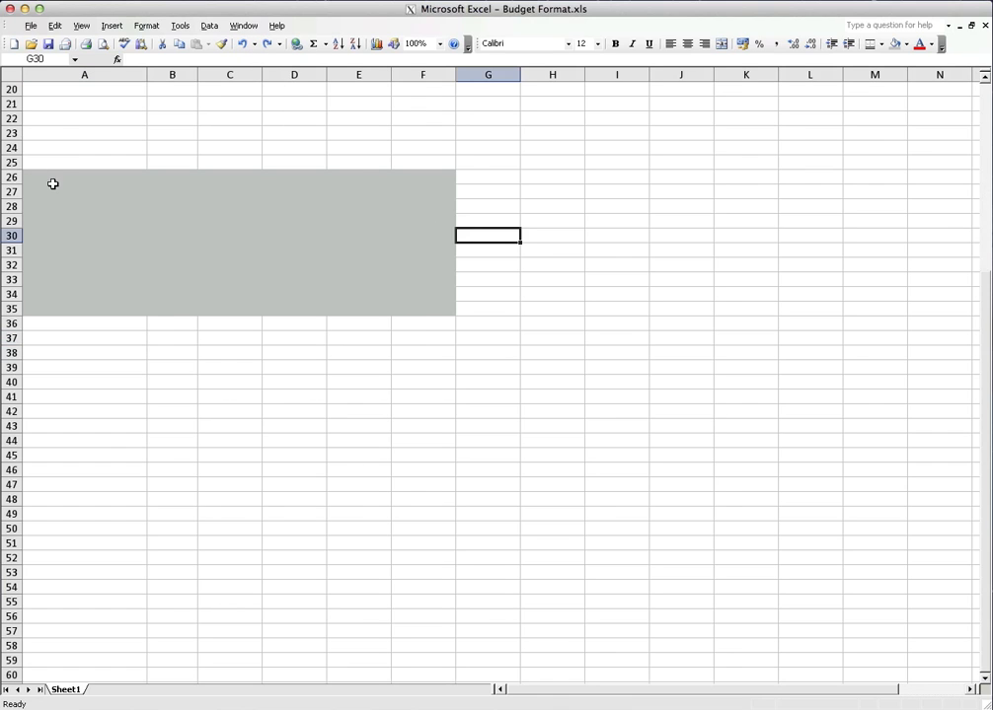
Remove the gray shading from cells A26:F35 by setting them to No Fill
mouse_move(61, 175)
mouse_down()
mouse_move(405, 295)
mouse_move(426, 324)
mouse_move(75, 181)
mouse_up()
click(497, 371)
click(904, 44)
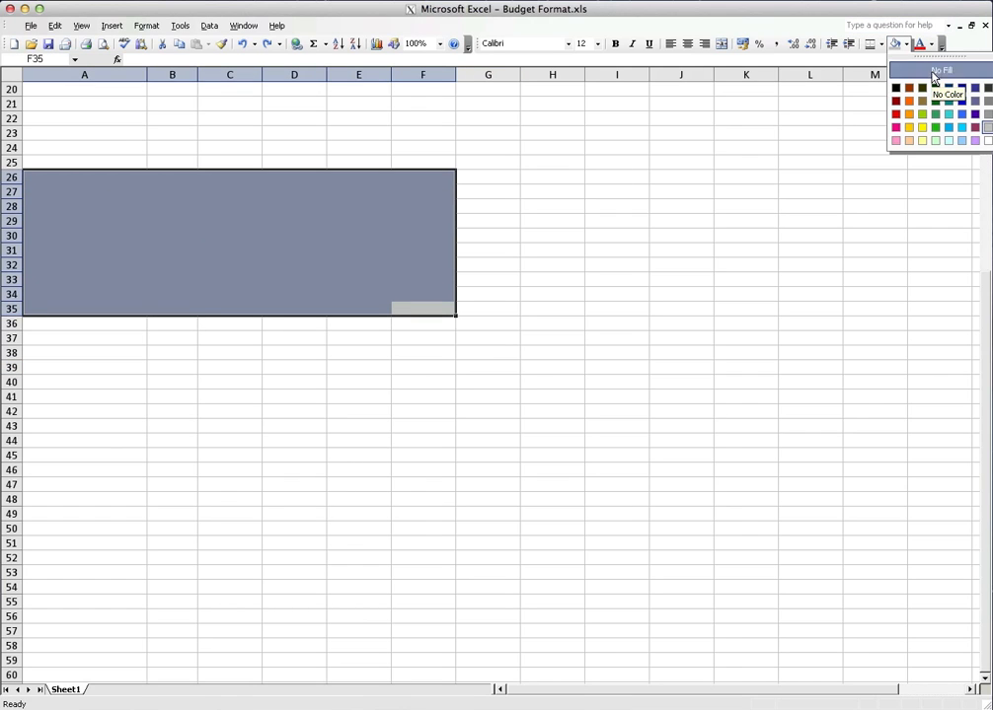
click(933, 72)
click(554, 294)
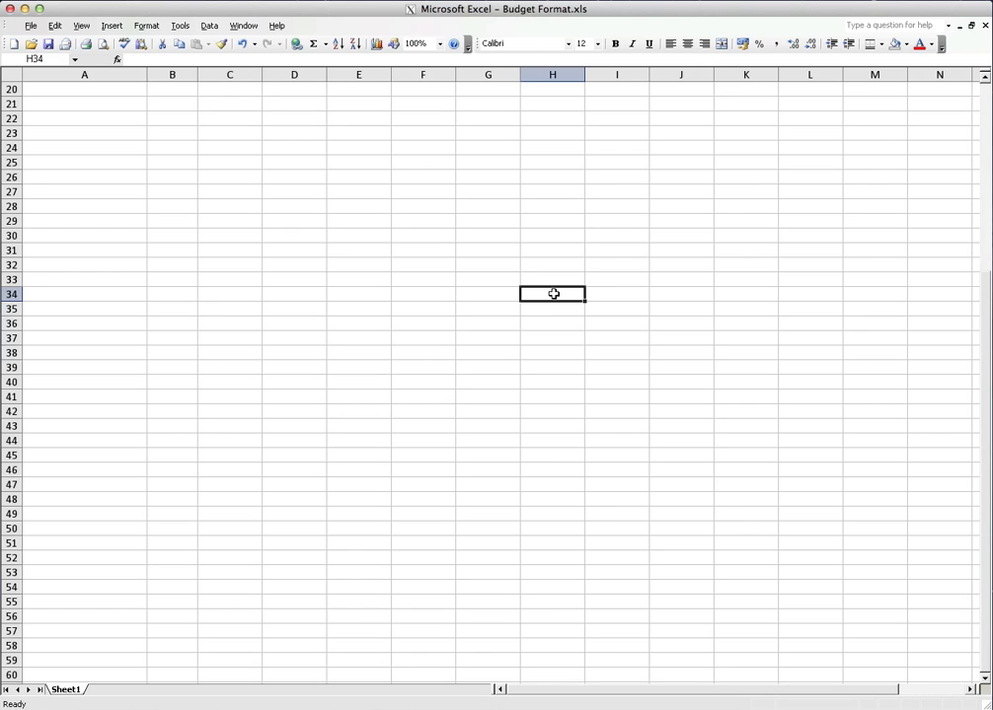
Clear only the formats from the cell range A26:D34
click(196, 252)
key(super+shift+p)
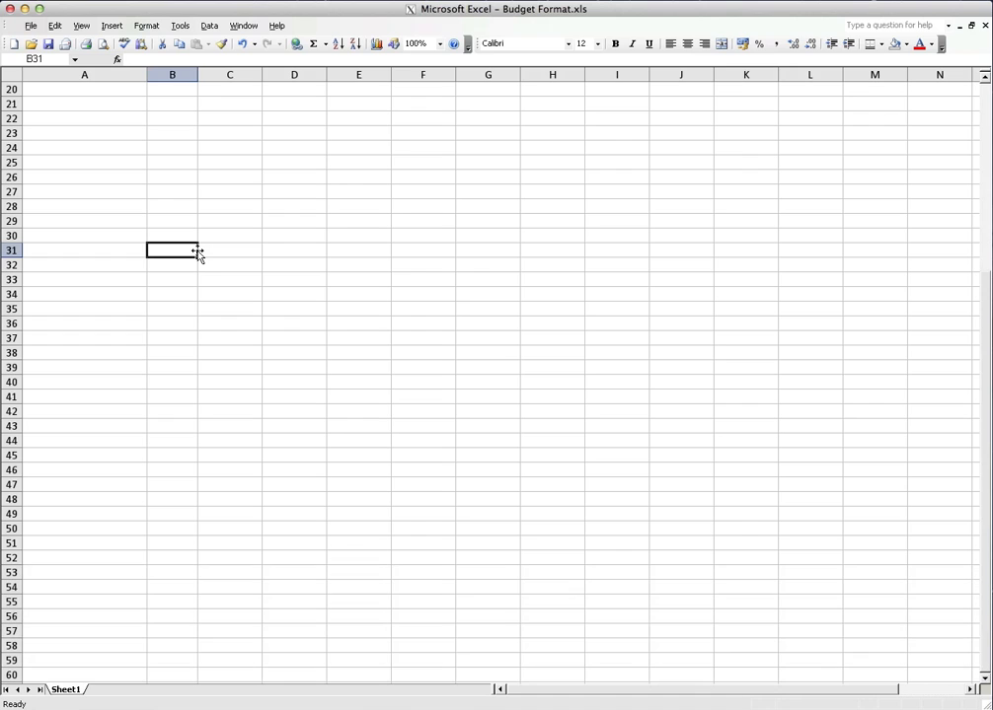
drag(177, 222, 296, 294)
click(55, 26)
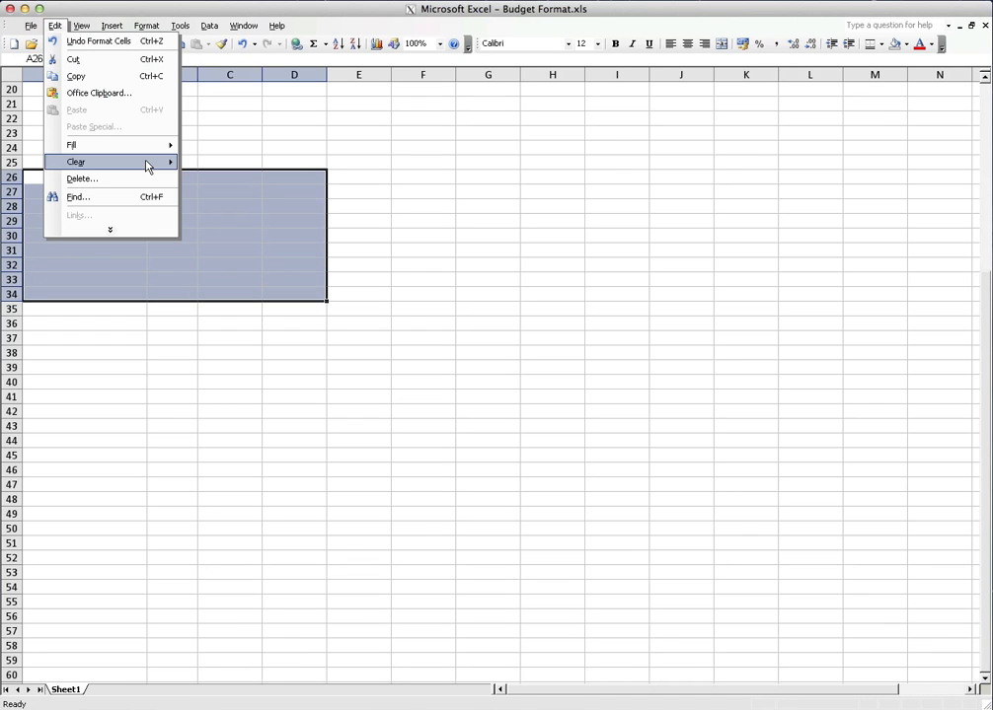
mouse_move(146, 165)
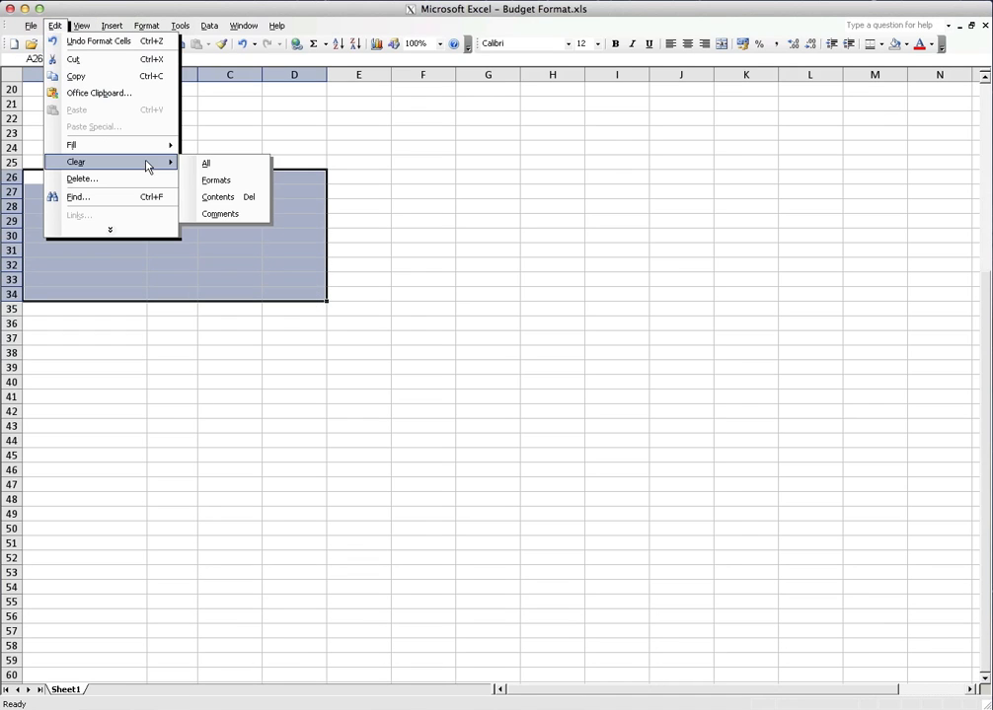
click(245, 180)
click(409, 235)
Apply a thick box border around the cell range A26:D30
drag(109, 178, 318, 236)
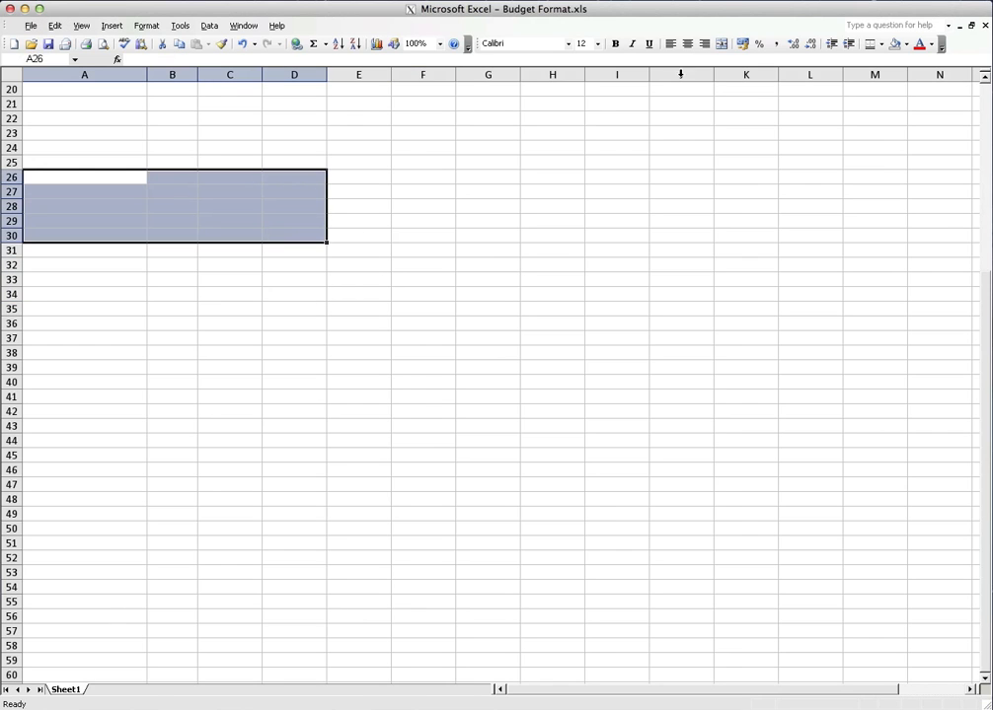
click(881, 46)
click(929, 104)
click(601, 223)
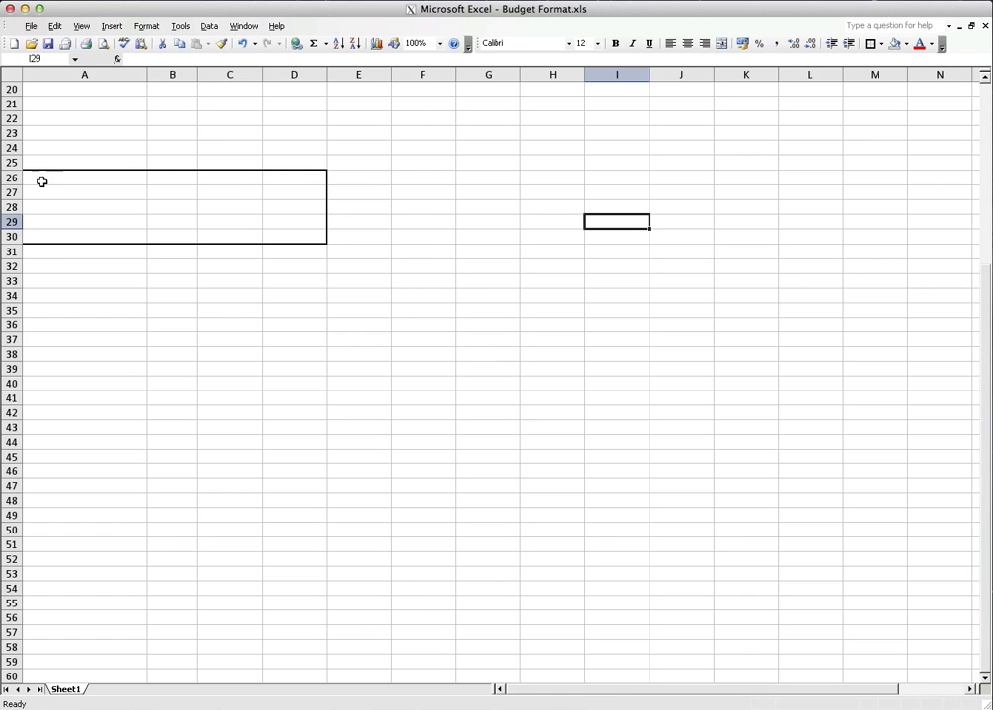
Apply the same thick box border around the cell range B33:D36
click(173, 184)
drag(173, 184, 190, 232)
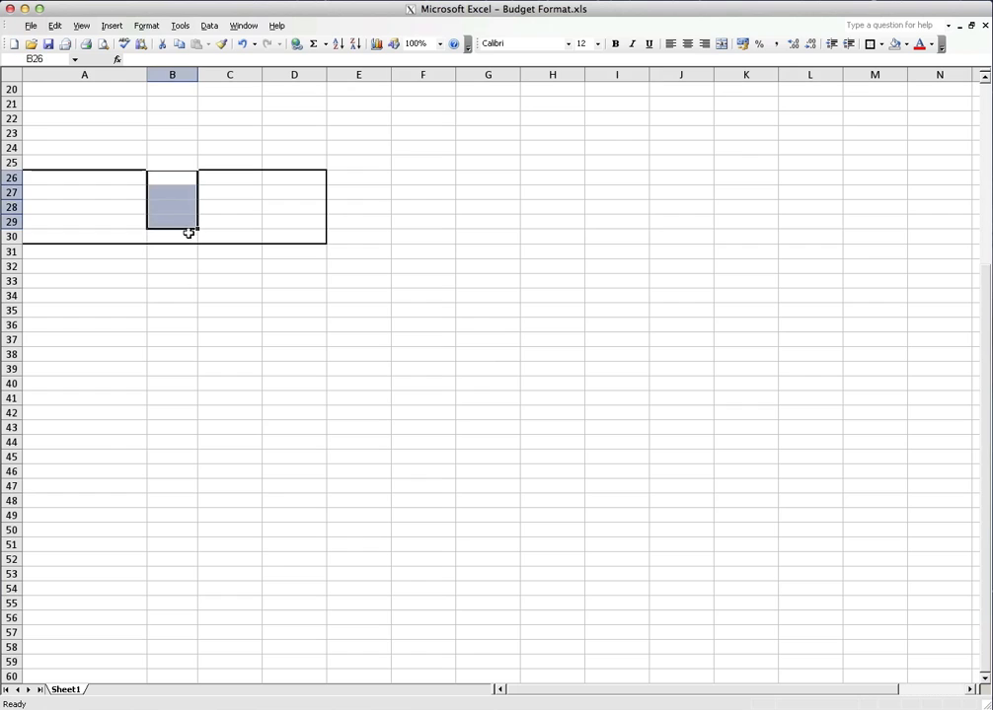
drag(173, 278, 271, 321)
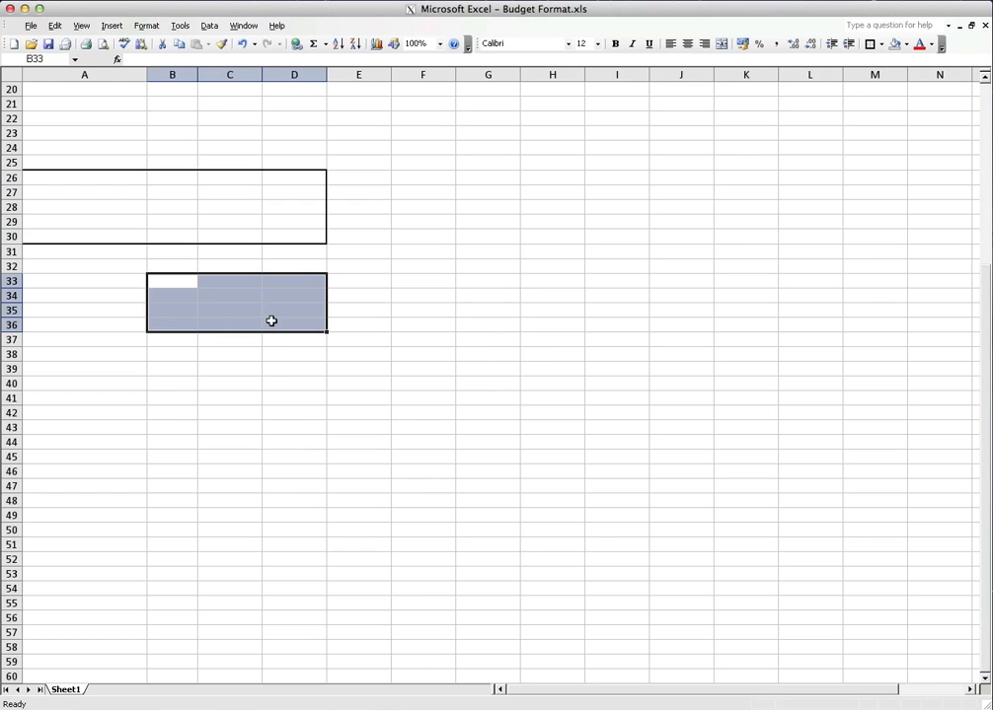
click(873, 47)
click(345, 337)
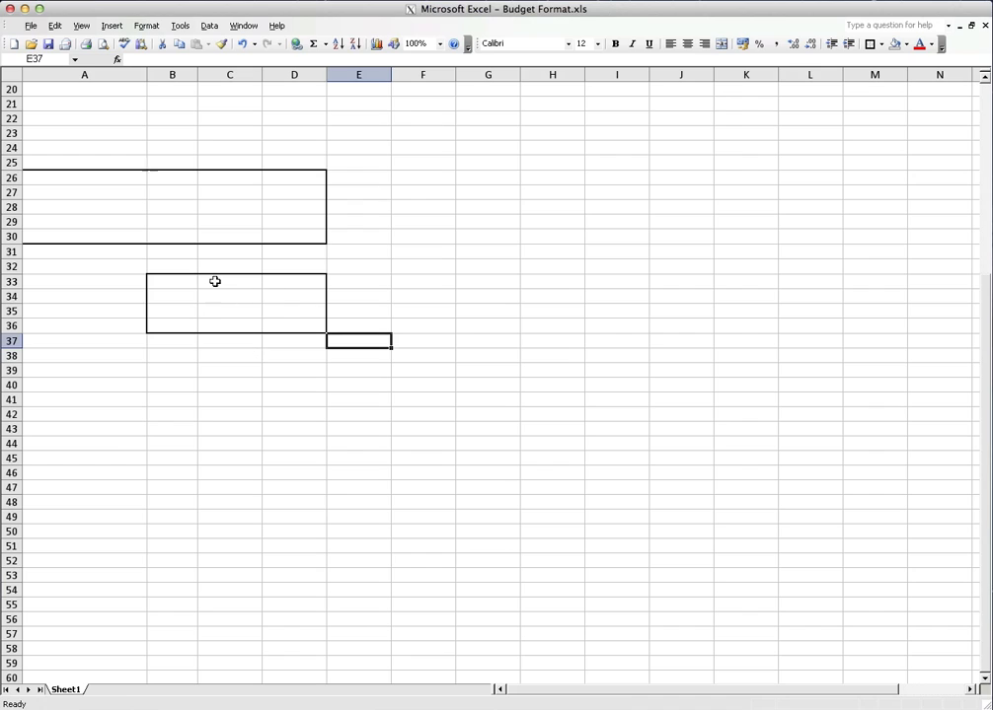
Apply thin Outside Borders to cells C34:C35 inside the thick-bordered box
drag(230, 298, 230, 312)
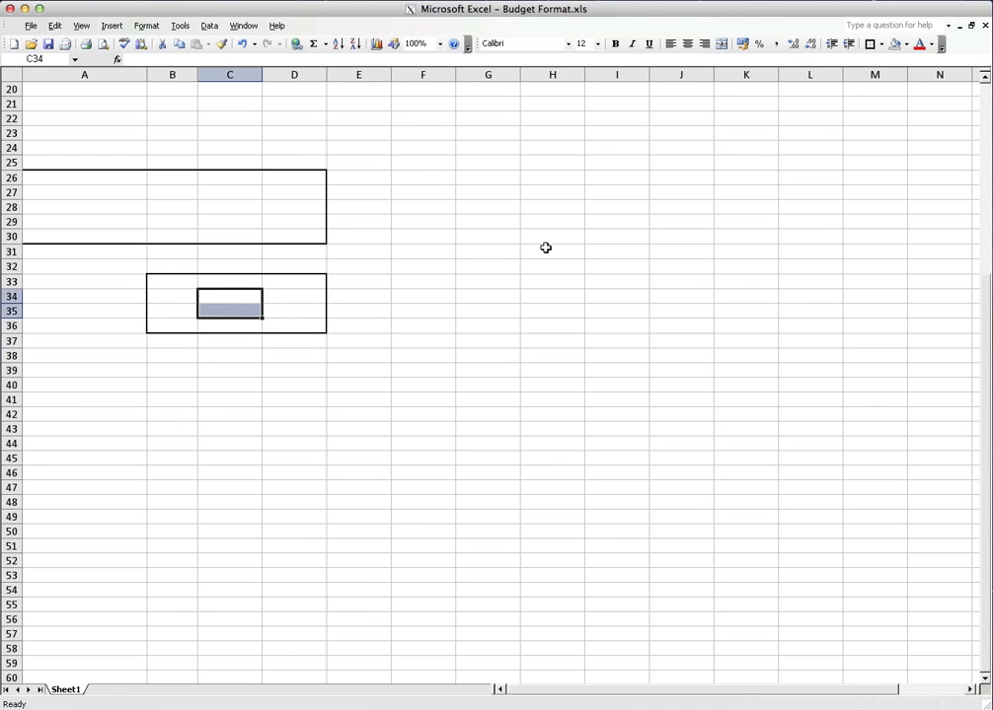
click(881, 44)
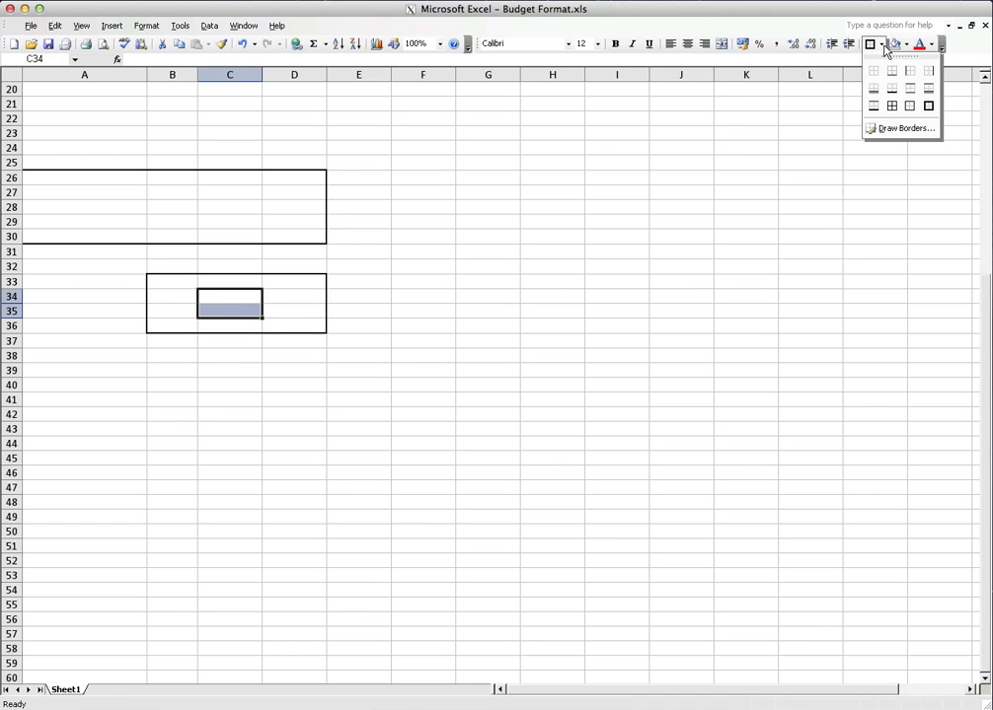
click(912, 108)
click(550, 281)
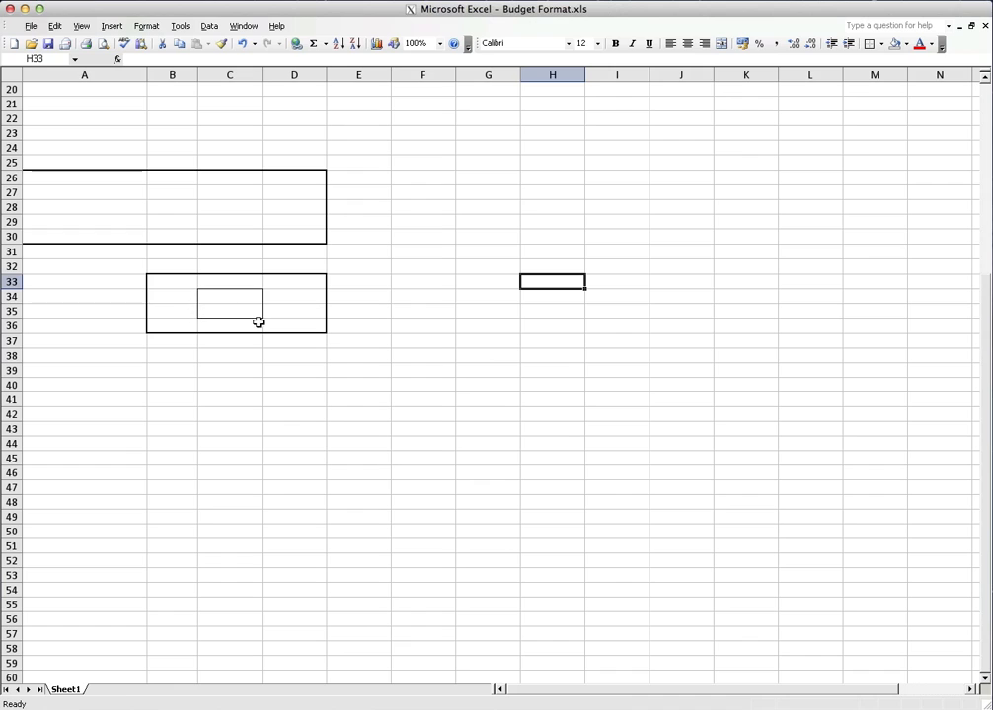
Apply thin borders around every cell in the range B33:D36
drag(192, 286, 289, 324)
click(880, 44)
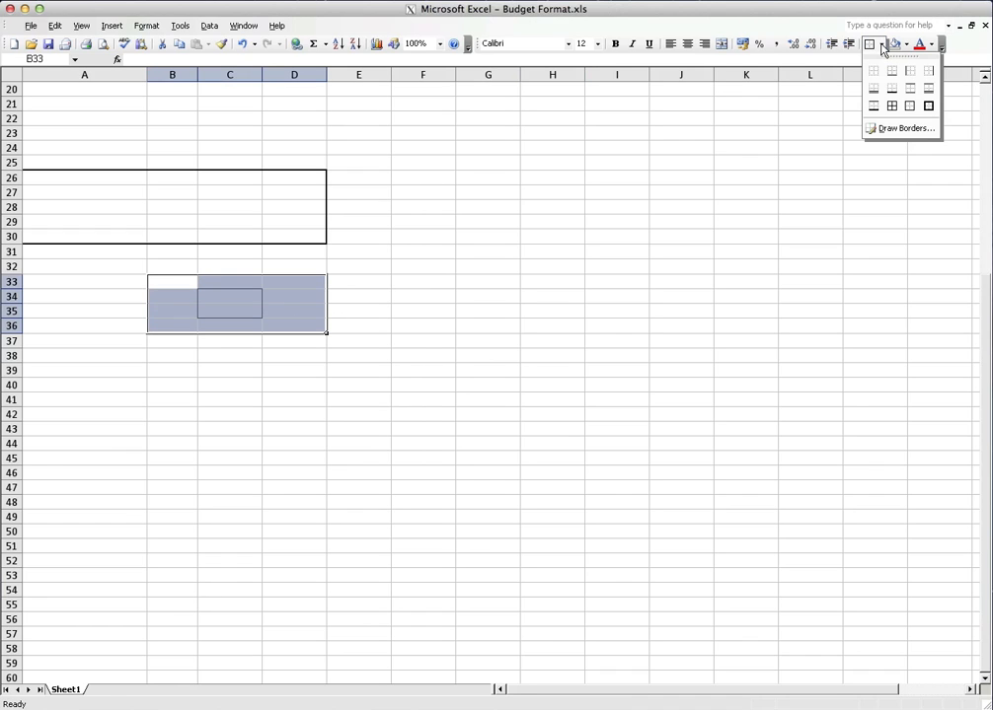
click(892, 106)
click(478, 210)
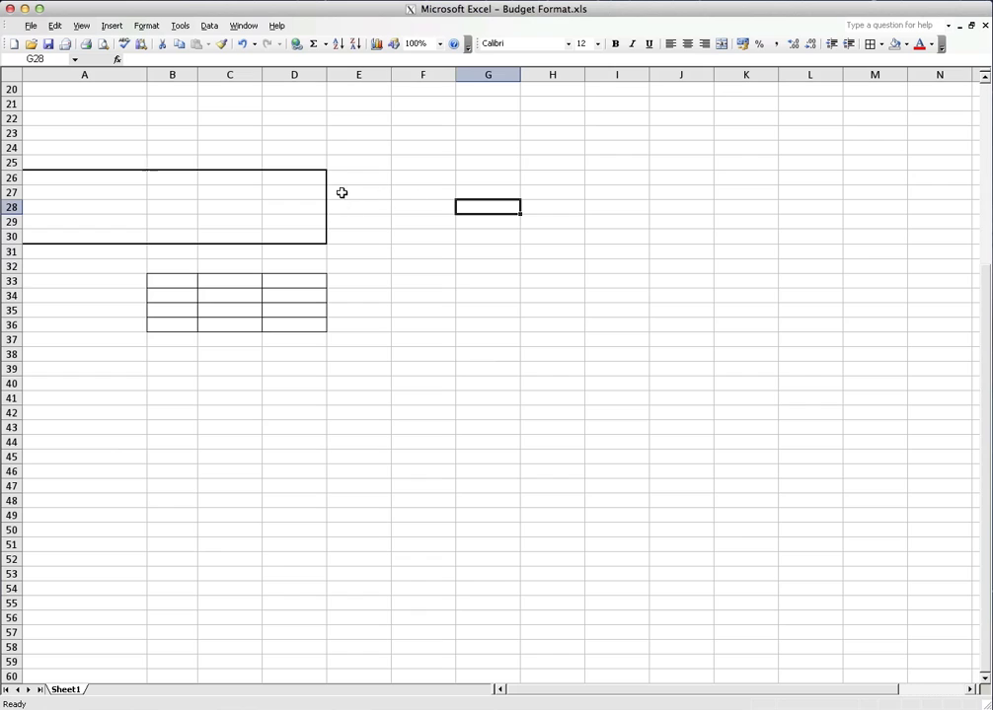
Apply thin Outside Borders to cells E26:E30, directly beside the thick-bordered box
drag(345, 175, 355, 246)
click(480, 208)
drag(354, 174, 359, 237)
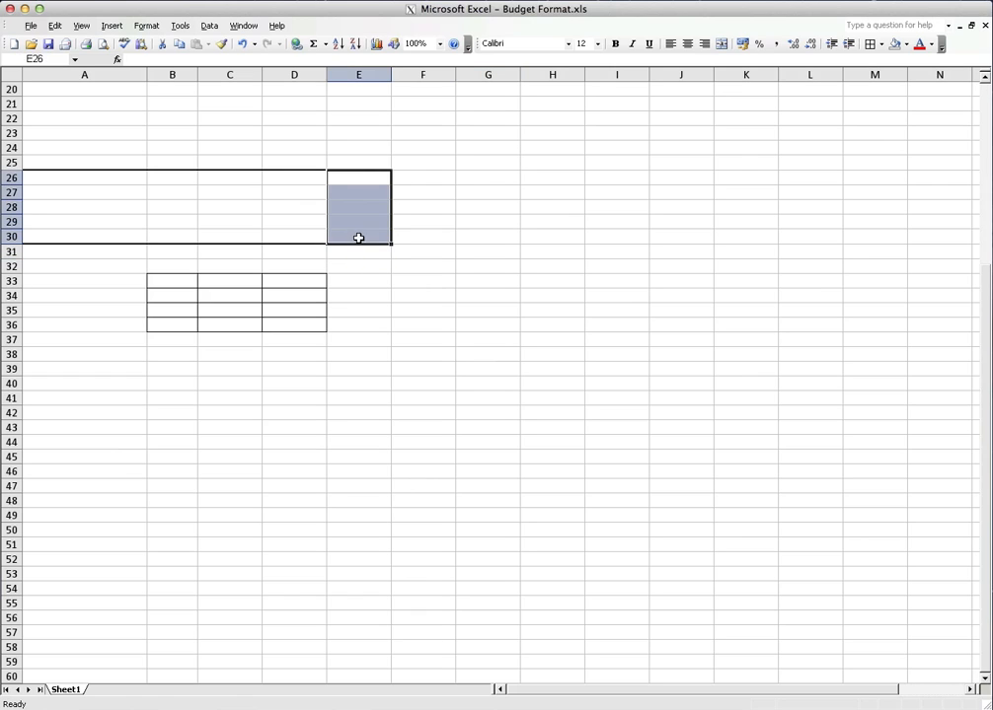
click(881, 45)
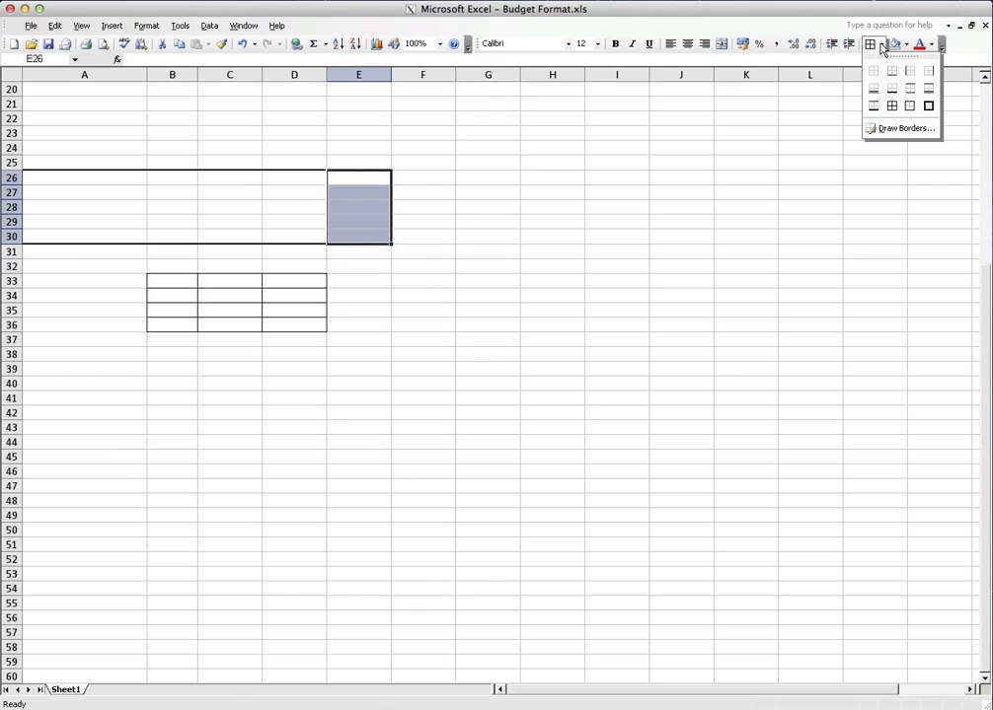
click(910, 105)
click(447, 211)
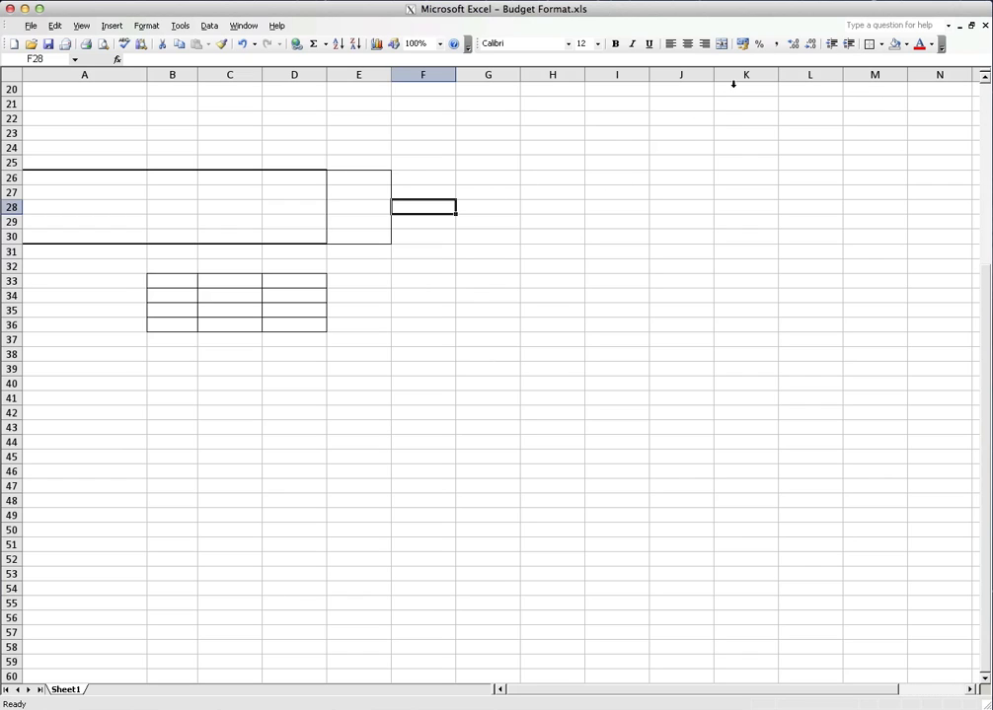
Fill the bordered cells E26:E30 with the Lime fill color
drag(334, 175, 352, 236)
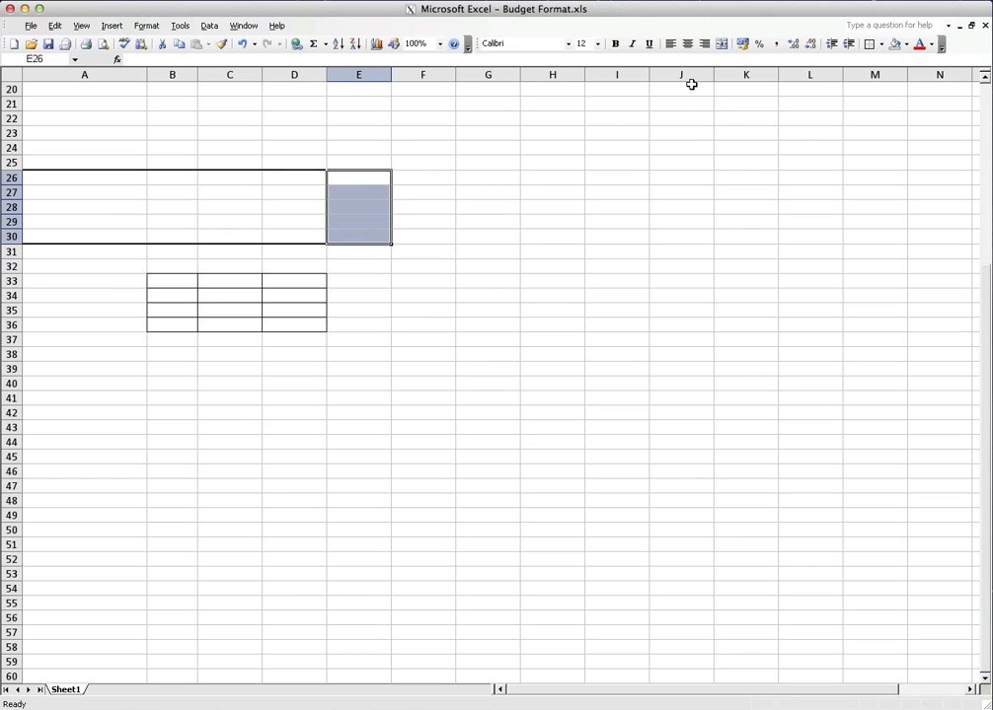
click(906, 43)
click(922, 114)
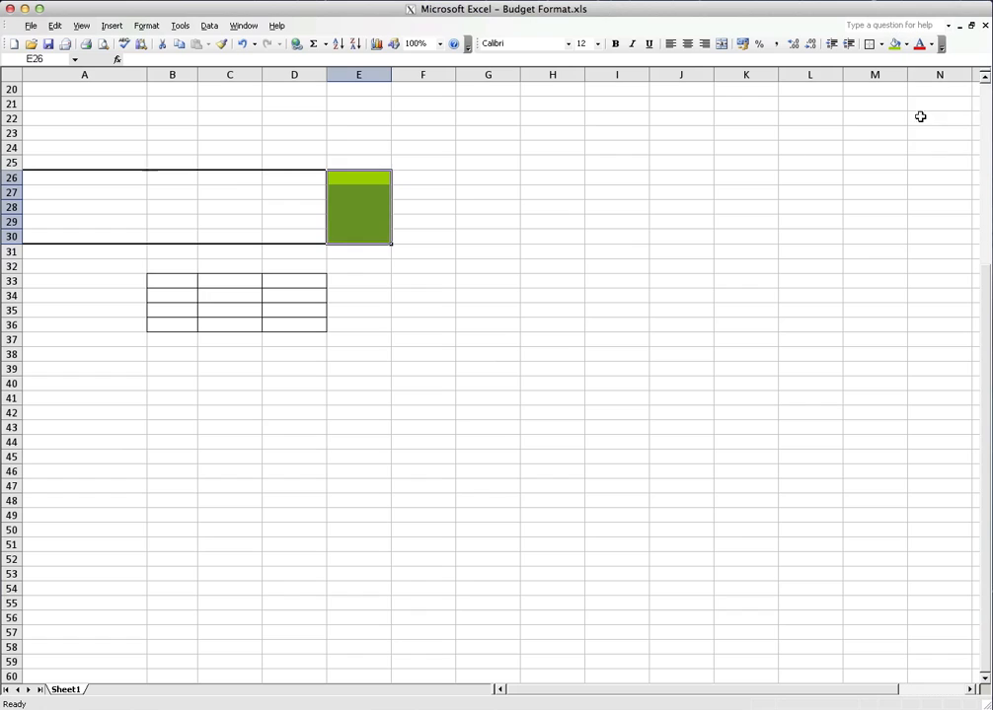
Fill the outer ring of cells in B33:D36 with Lime, leaving out the center cells C34:C35
drag(185, 284, 277, 287)
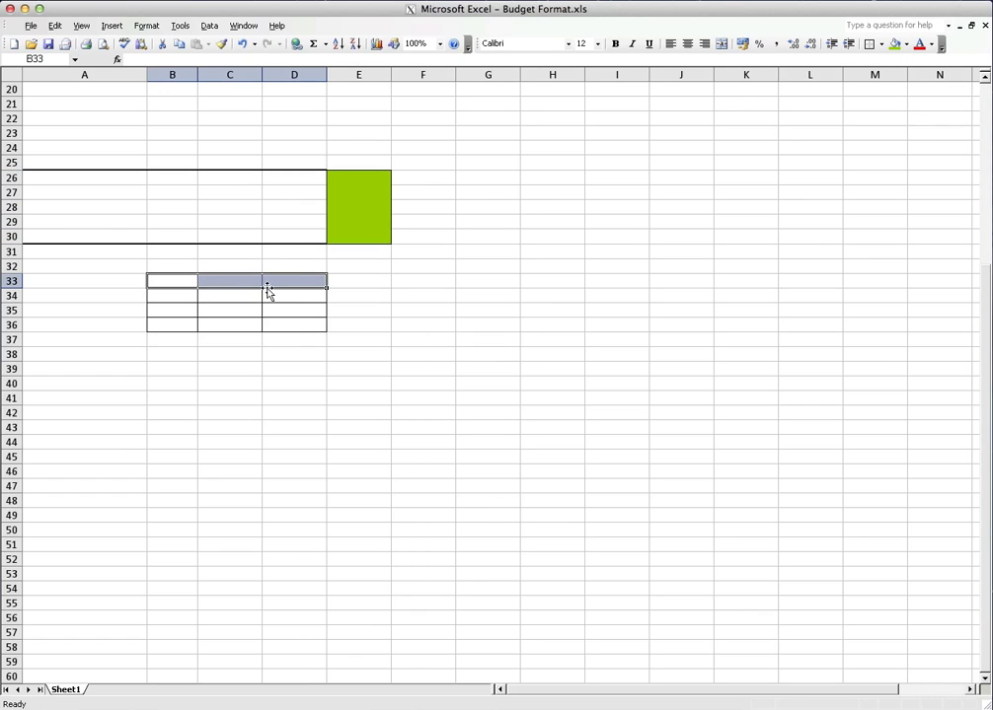
drag(166, 326, 297, 296)
drag(166, 294, 171, 305)
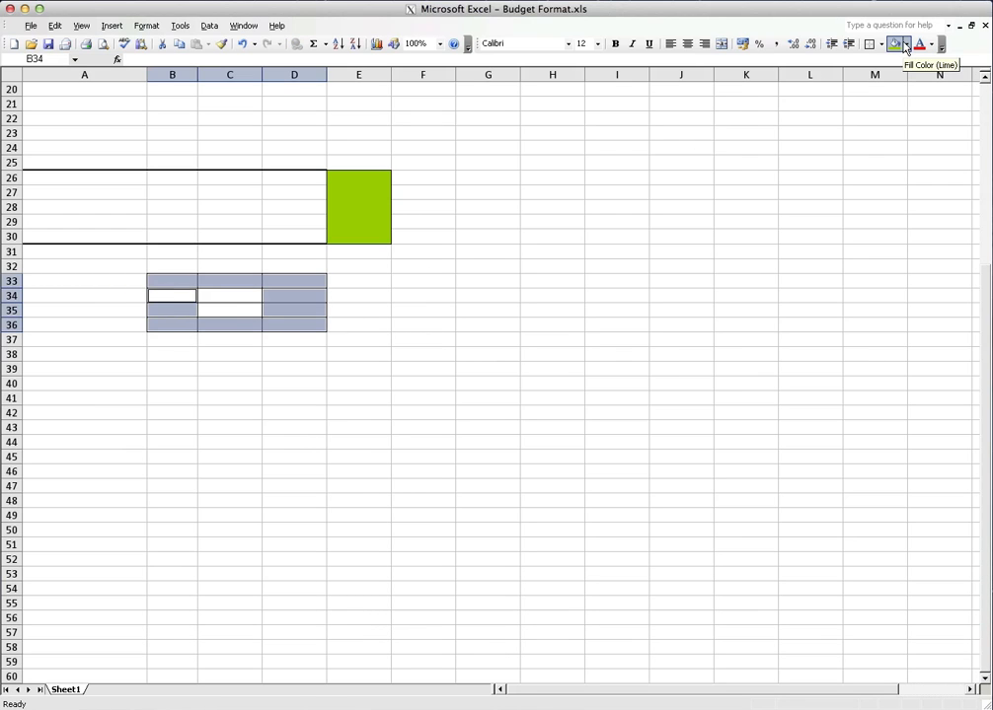
click(894, 44)
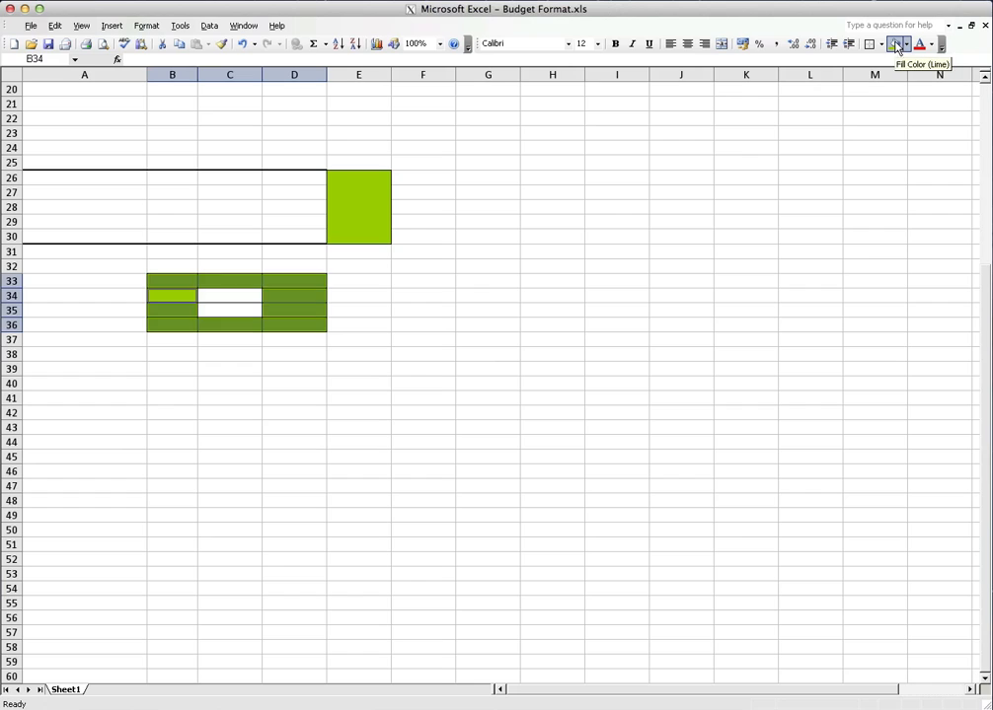
click(415, 387)
Fill the center cells C34:C35 with the same Lime color
drag(255, 295, 240, 308)
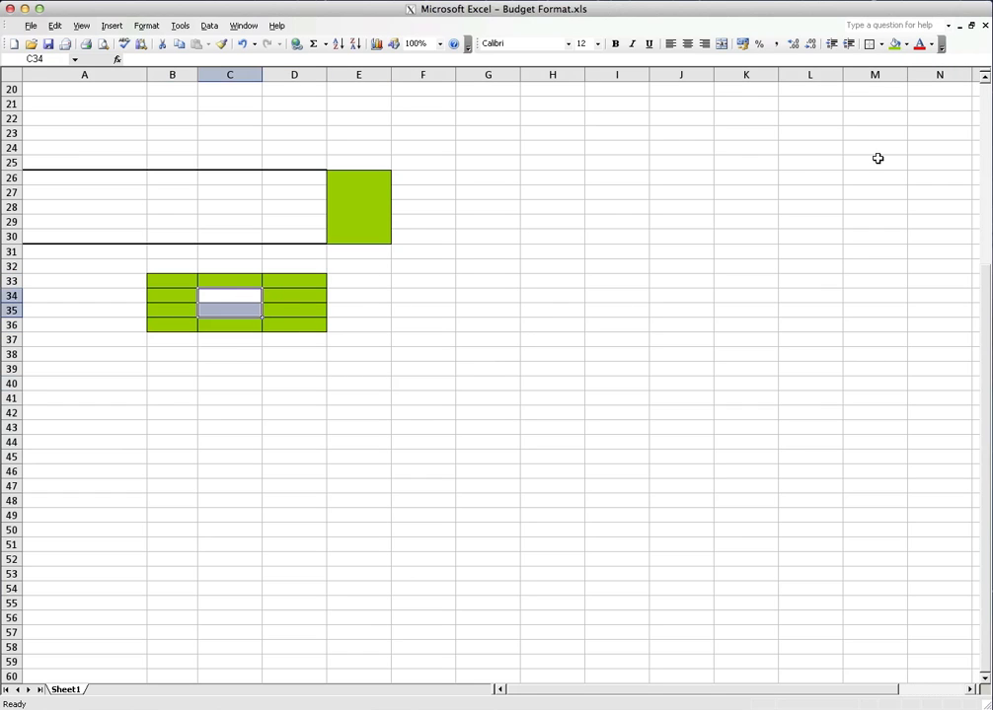
click(906, 45)
click(923, 114)
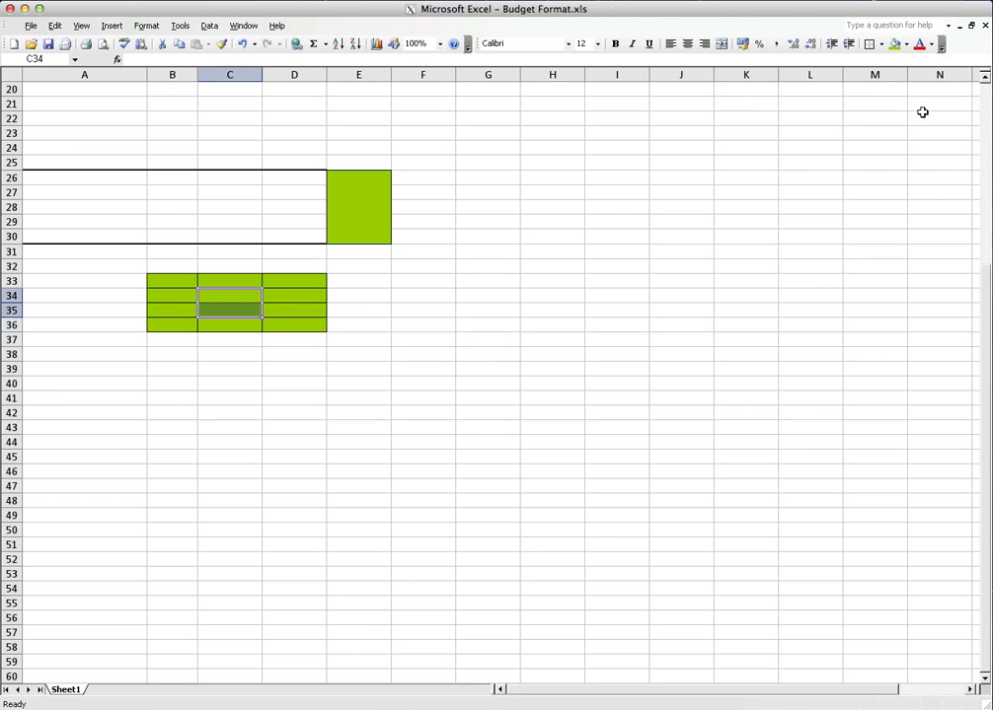
click(688, 231)
Change the fill color of the center cells C34:C35 to teal
drag(221, 298, 228, 308)
click(906, 44)
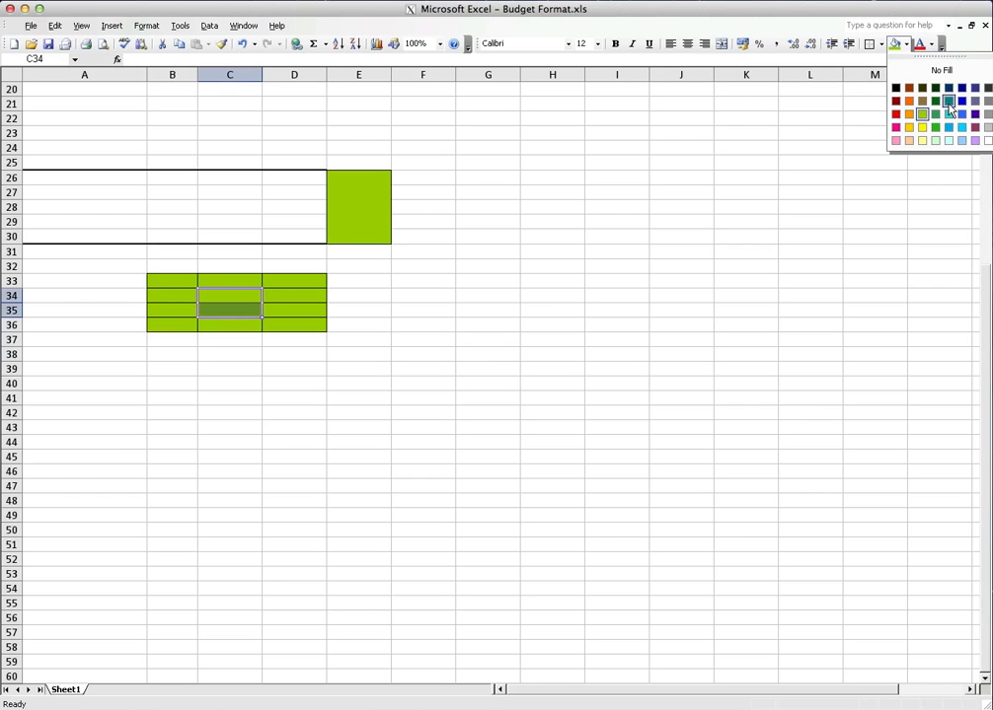
click(948, 101)
click(496, 219)
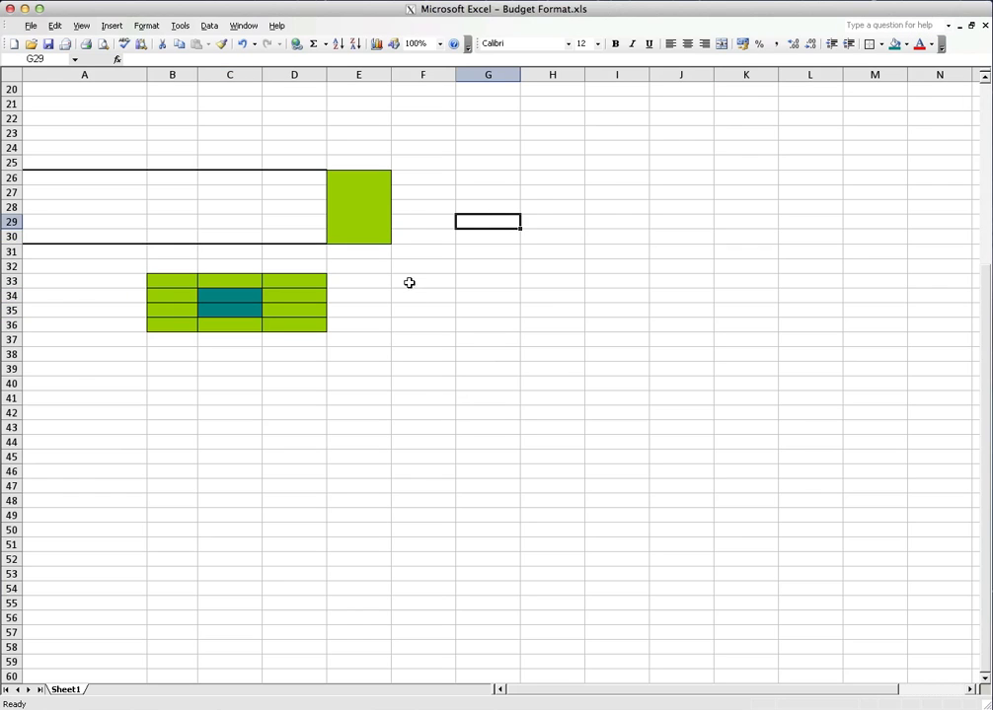
Select the non-adjacent ranges E33:H33 and E36:H36 together and fill them both with teal
drag(357, 280, 543, 285)
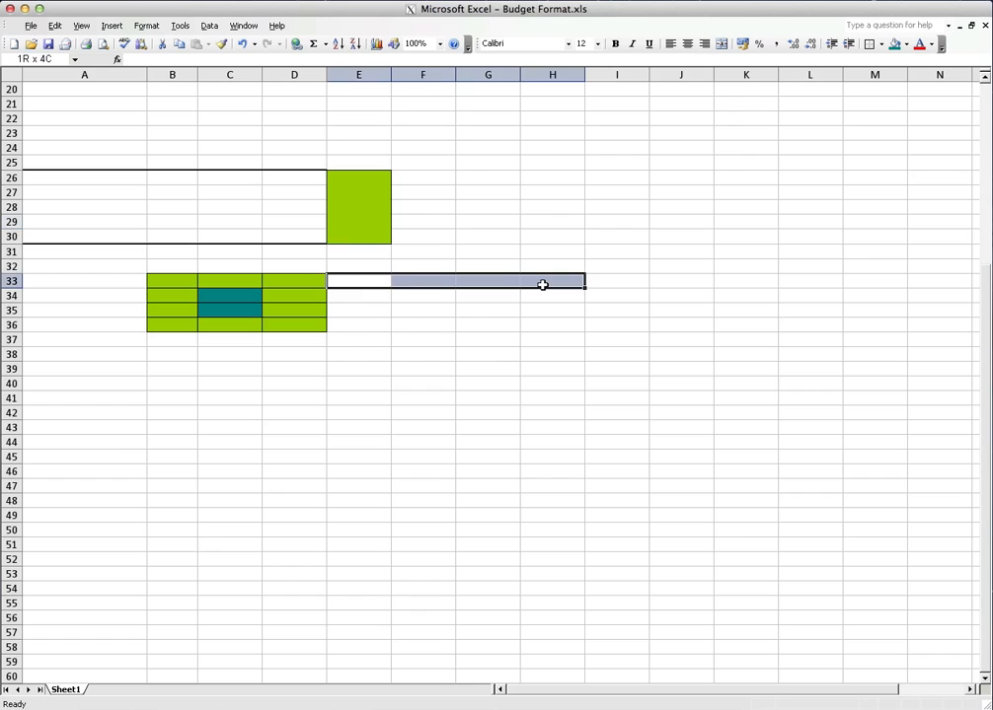
drag(352, 310, 534, 306)
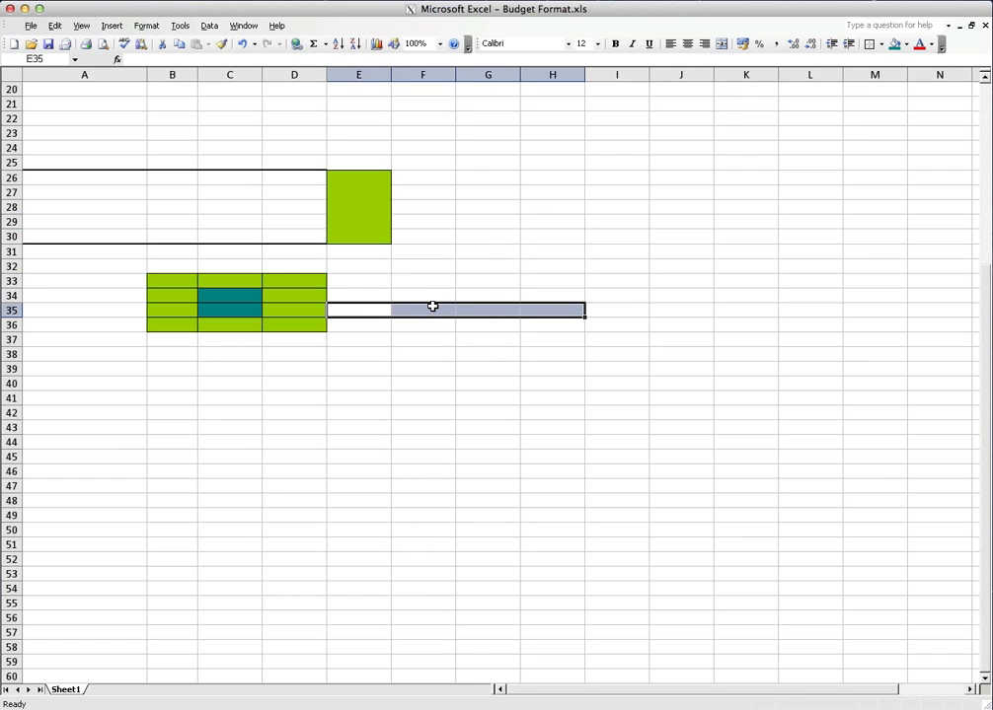
drag(361, 282, 537, 282)
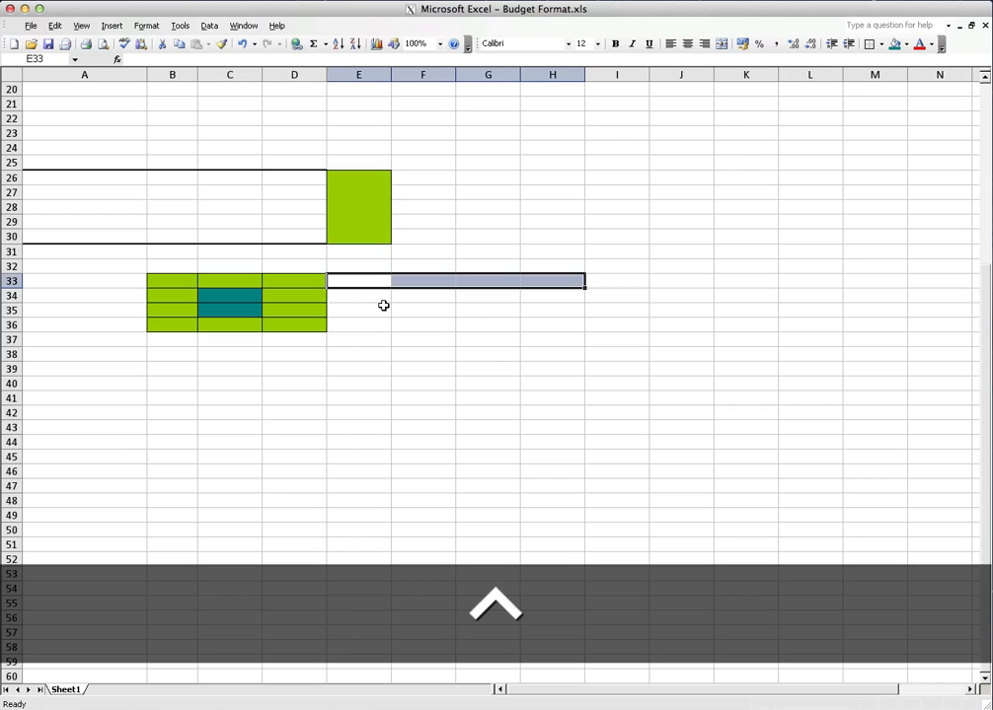
ctrl+click(357, 323)
drag(367, 321, 532, 327)
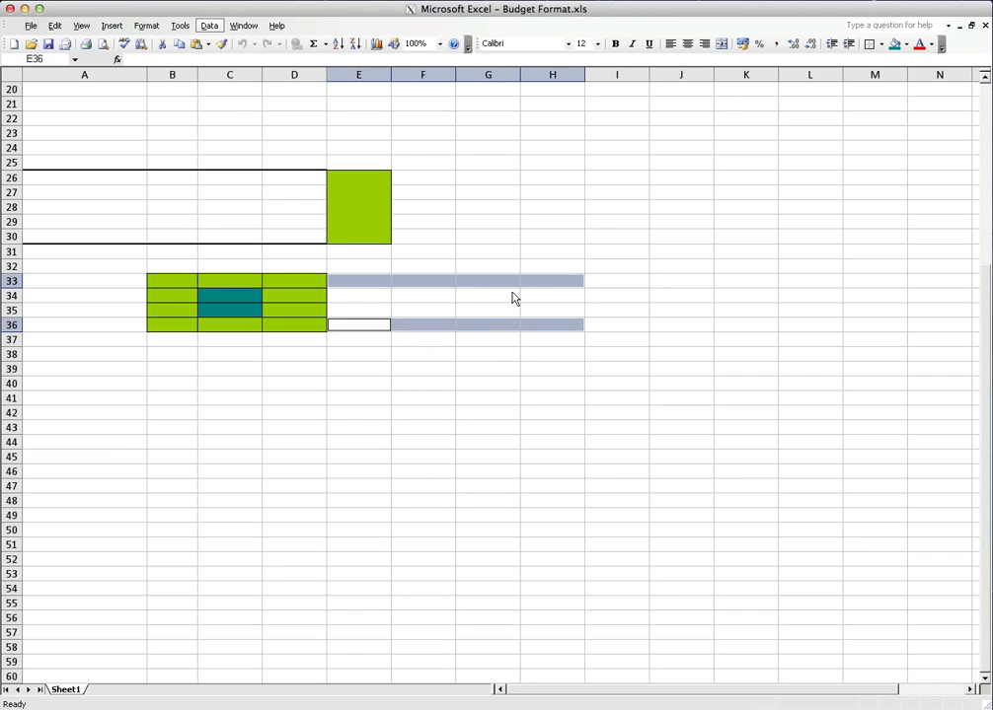
click(895, 44)
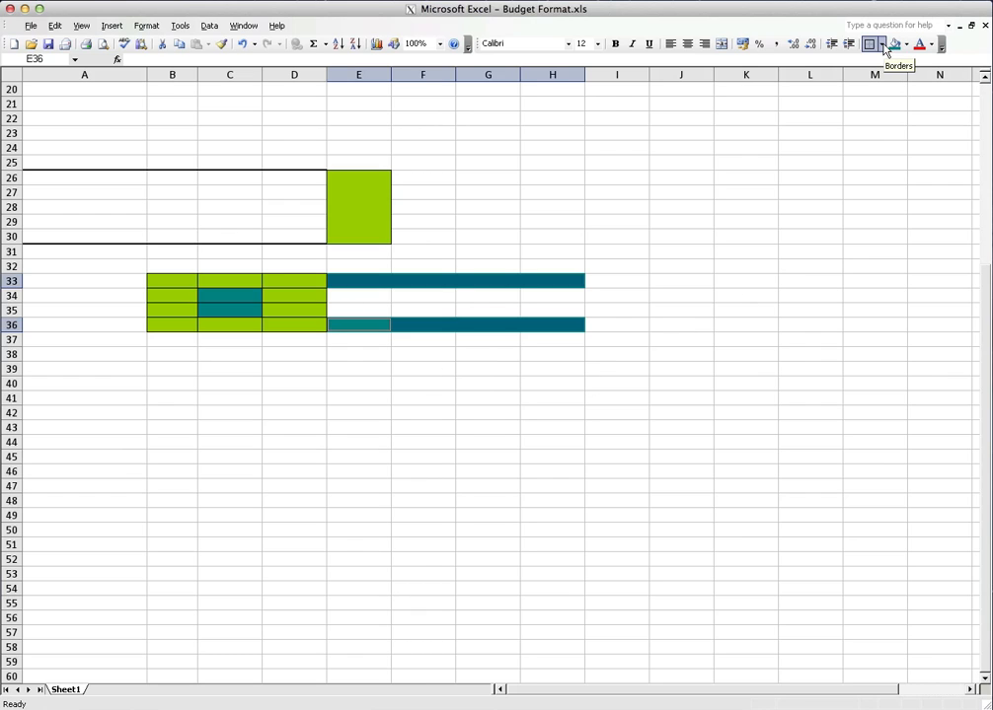
click(569, 354)
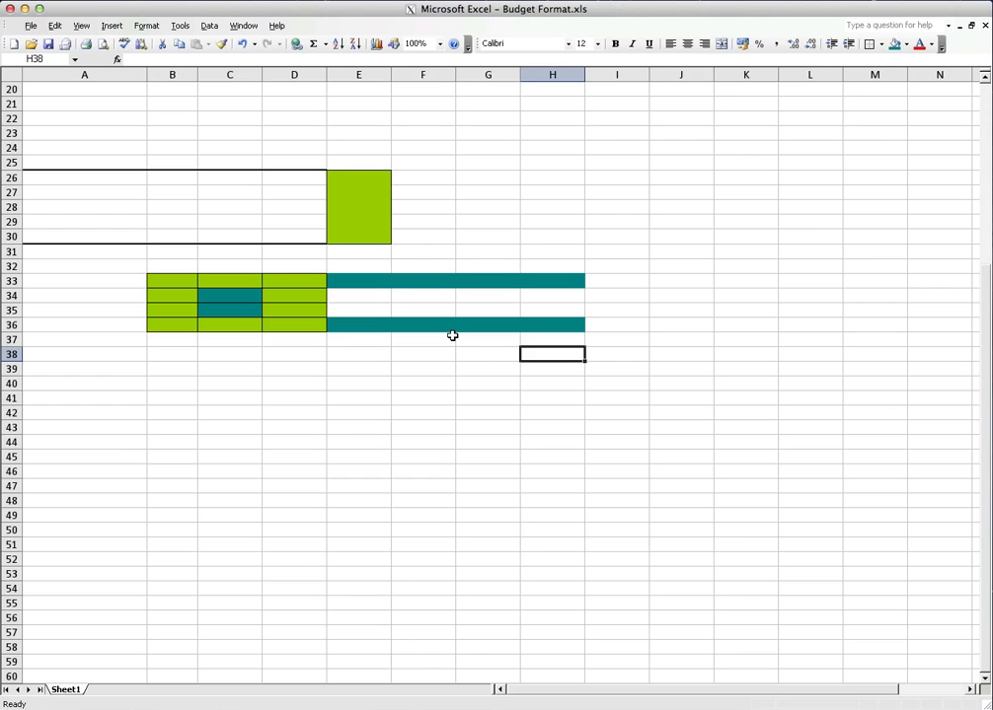
key(super+shift+p)
key(super+shift+d)
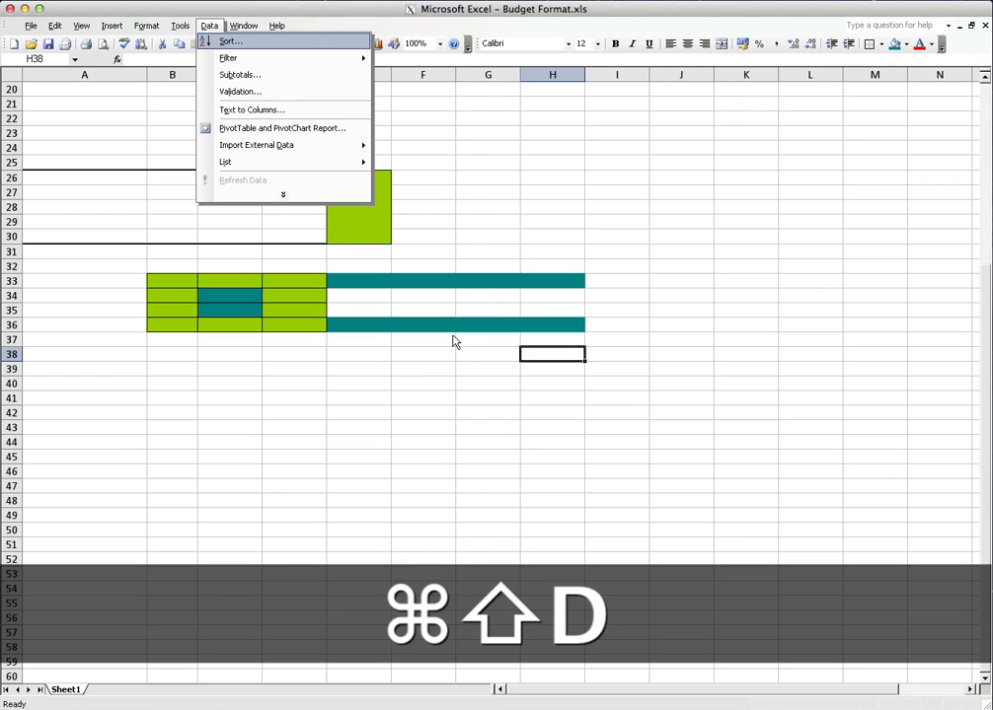
click(778, 1)
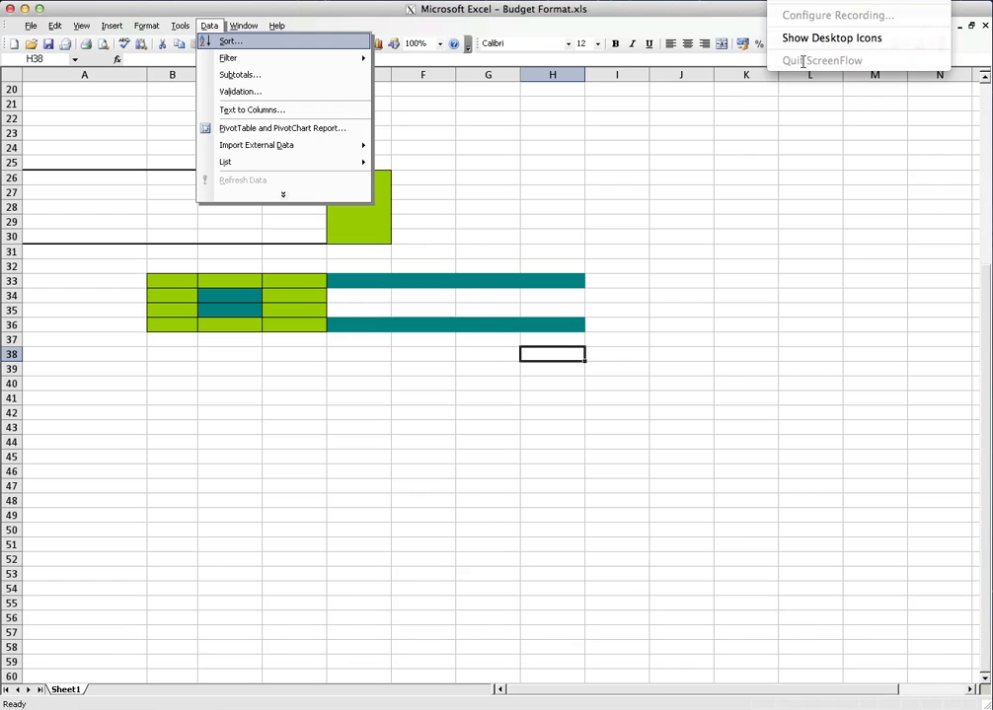
click(788, 1)
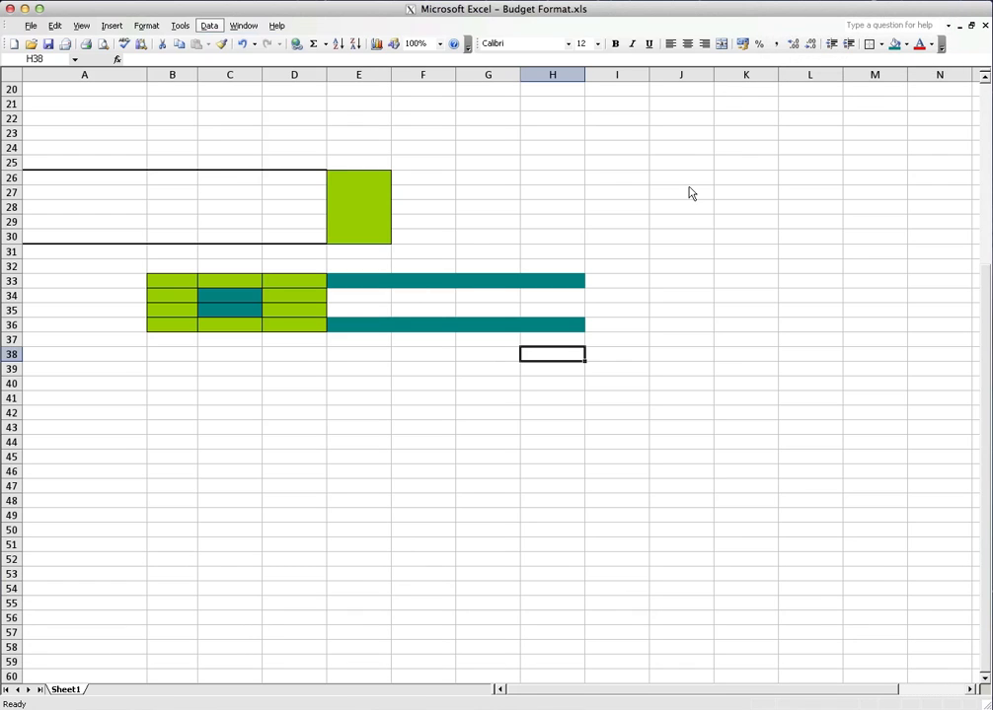
click(87, 148)
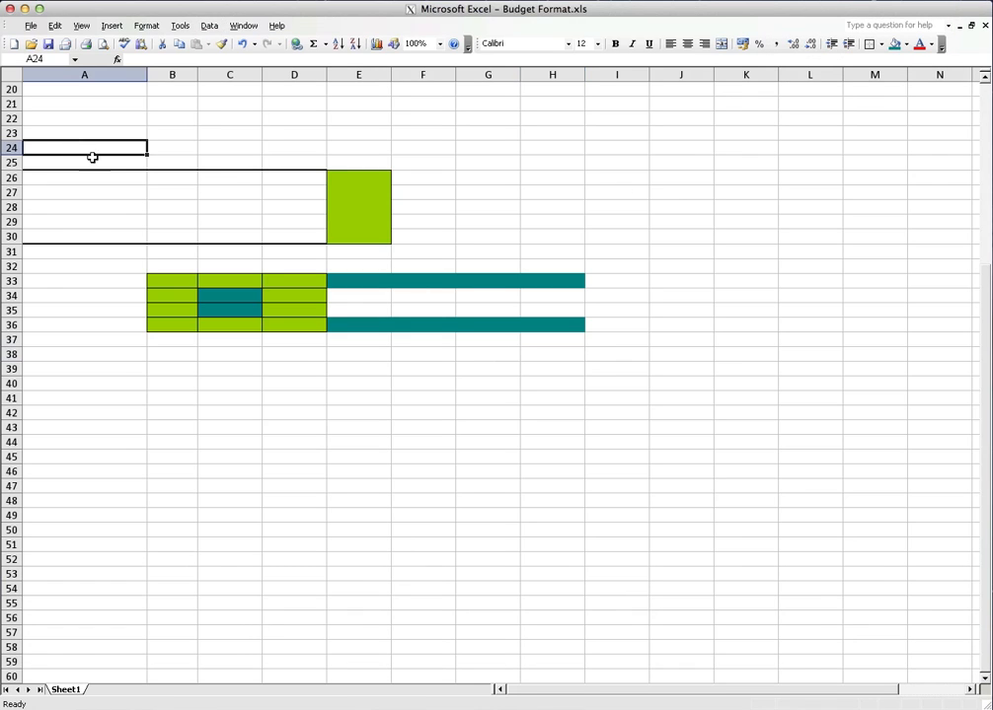
Enter the value 25 in the lime-filled cell E26
click(353, 183)
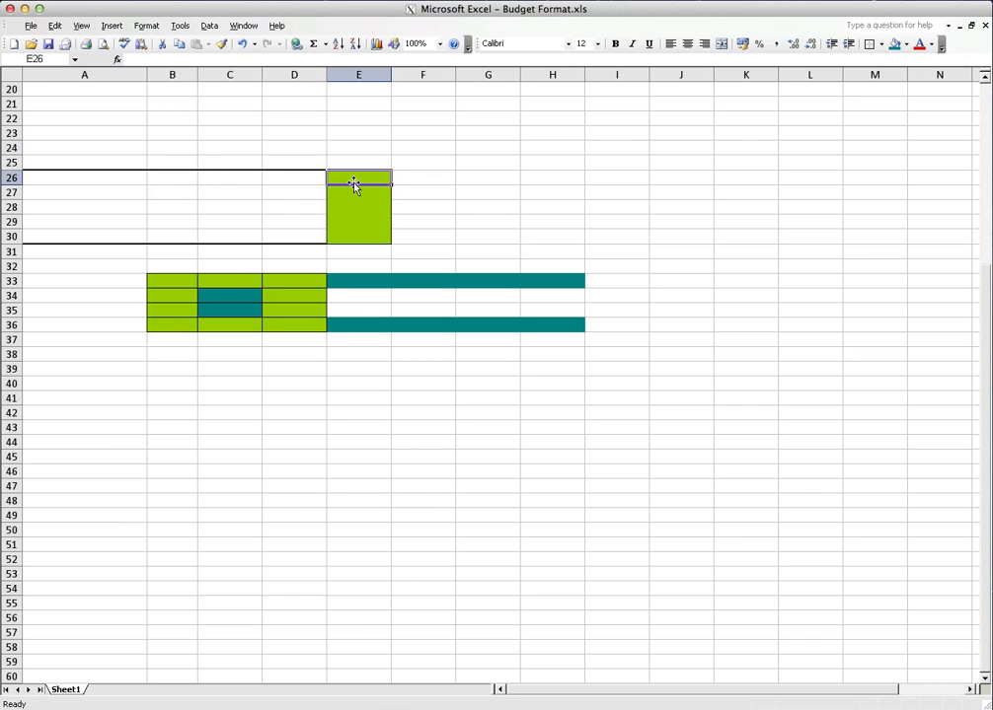
text(25)
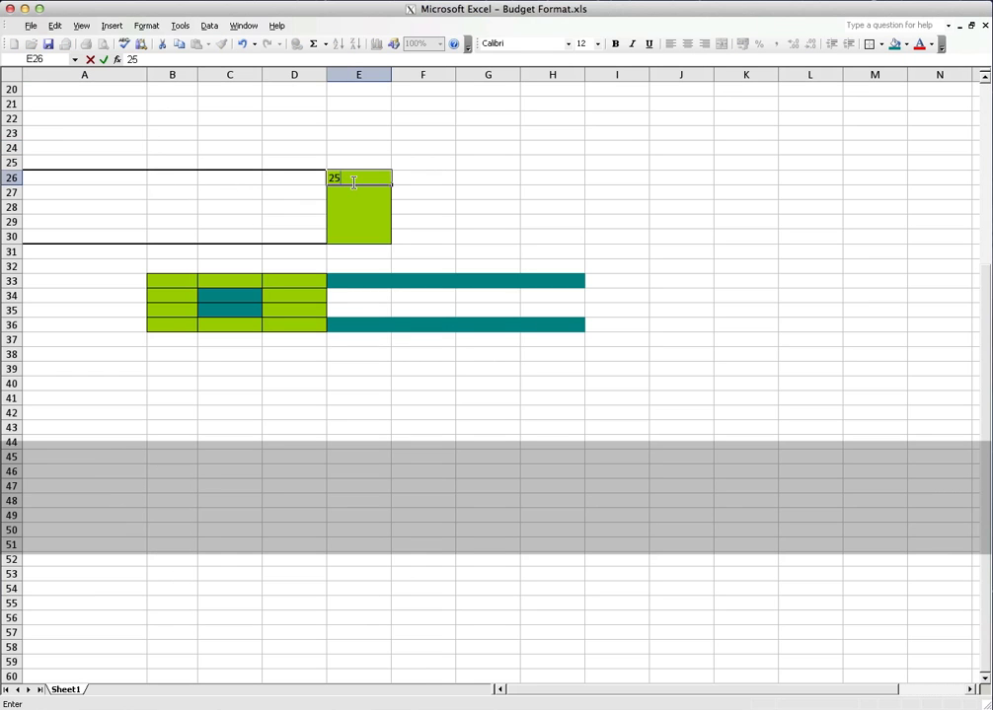
key(Return)
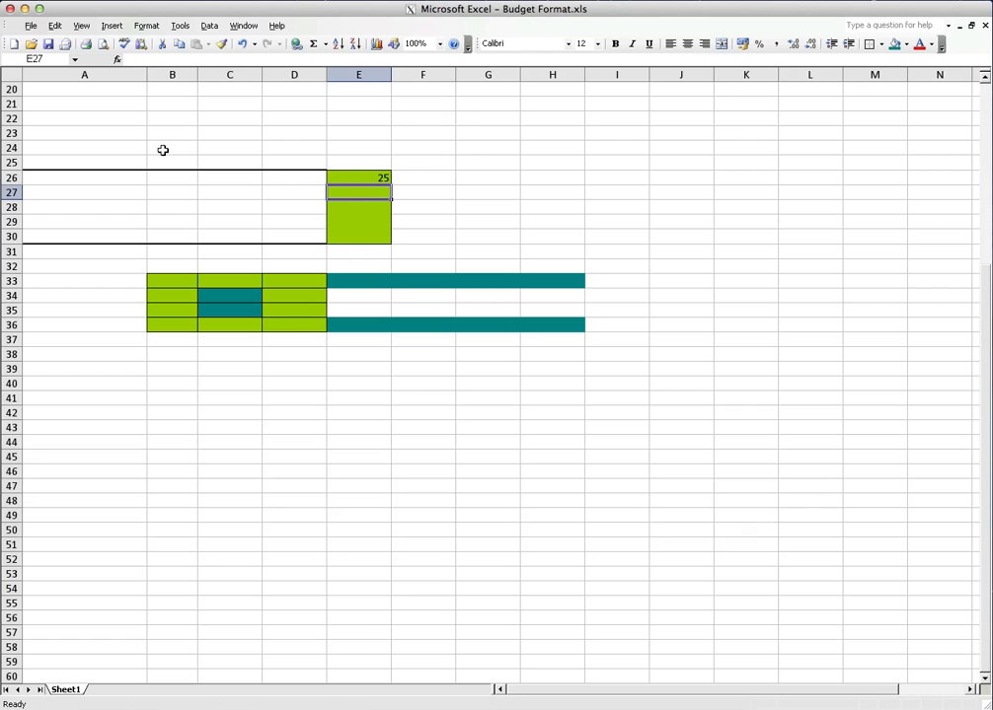
Clear only the formats from the cell range A25:I40, keeping the cell contents
drag(64, 161, 616, 381)
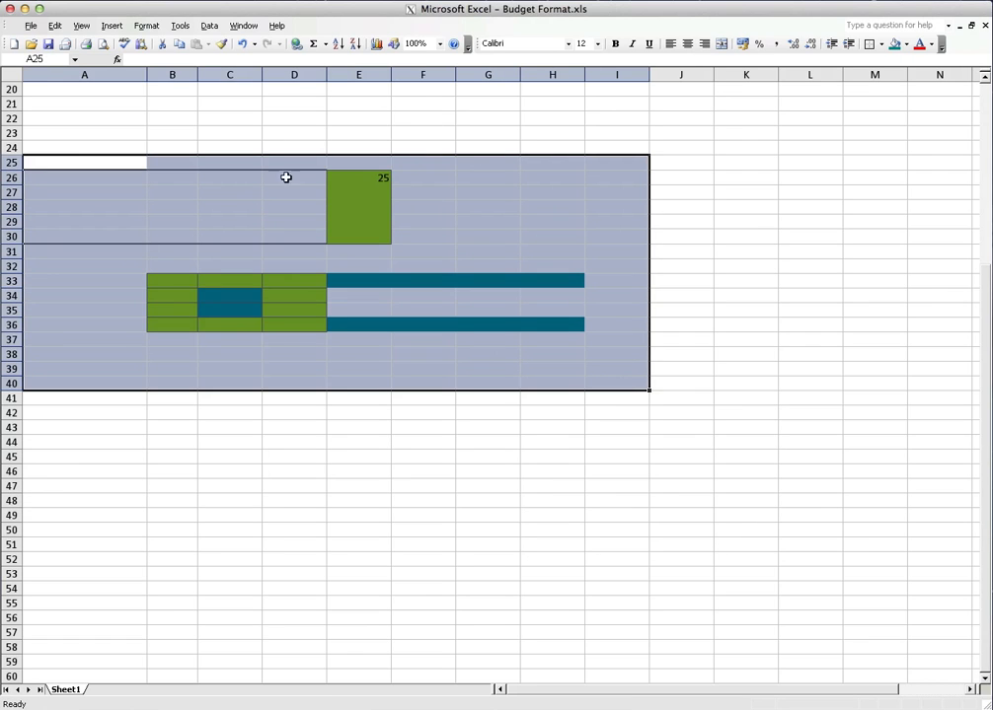
click(30, 25)
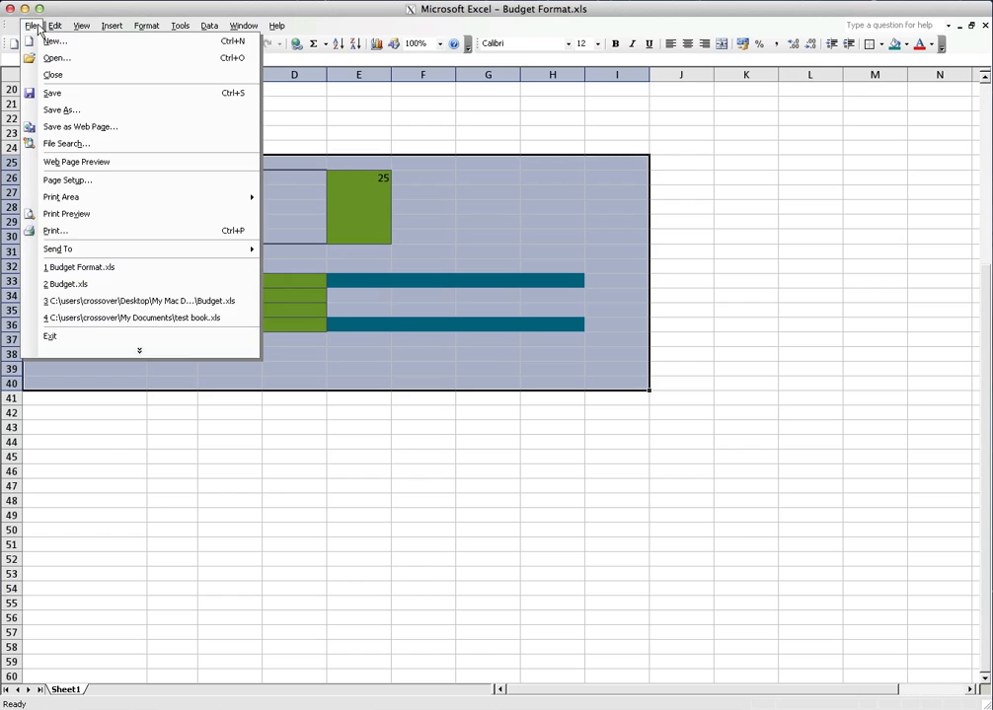
mouse_move(62, 29)
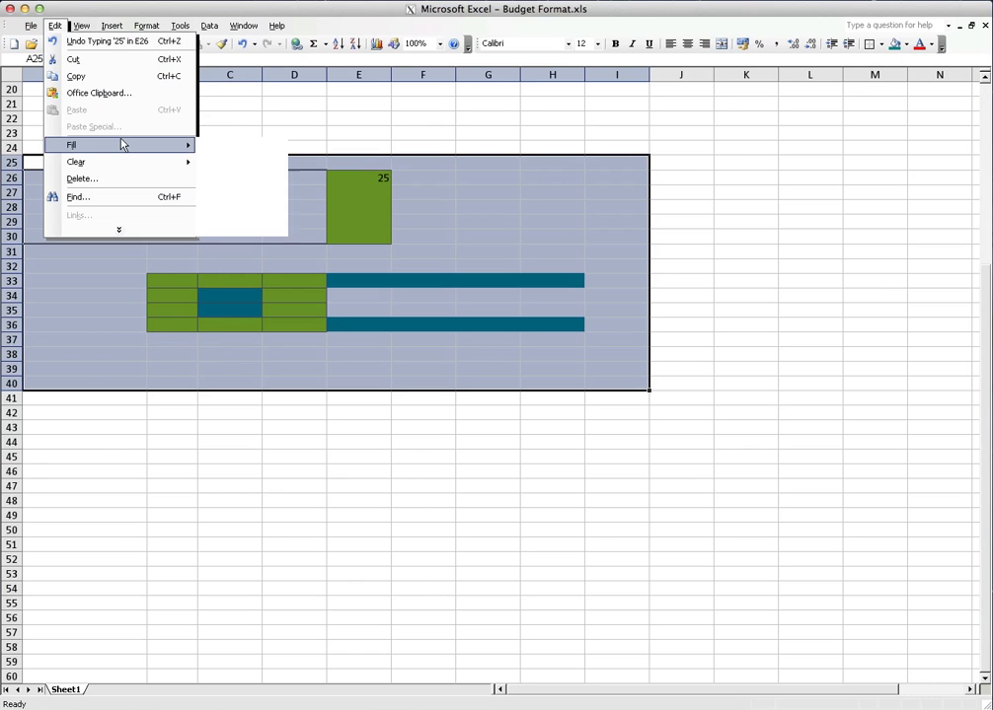
mouse_move(126, 167)
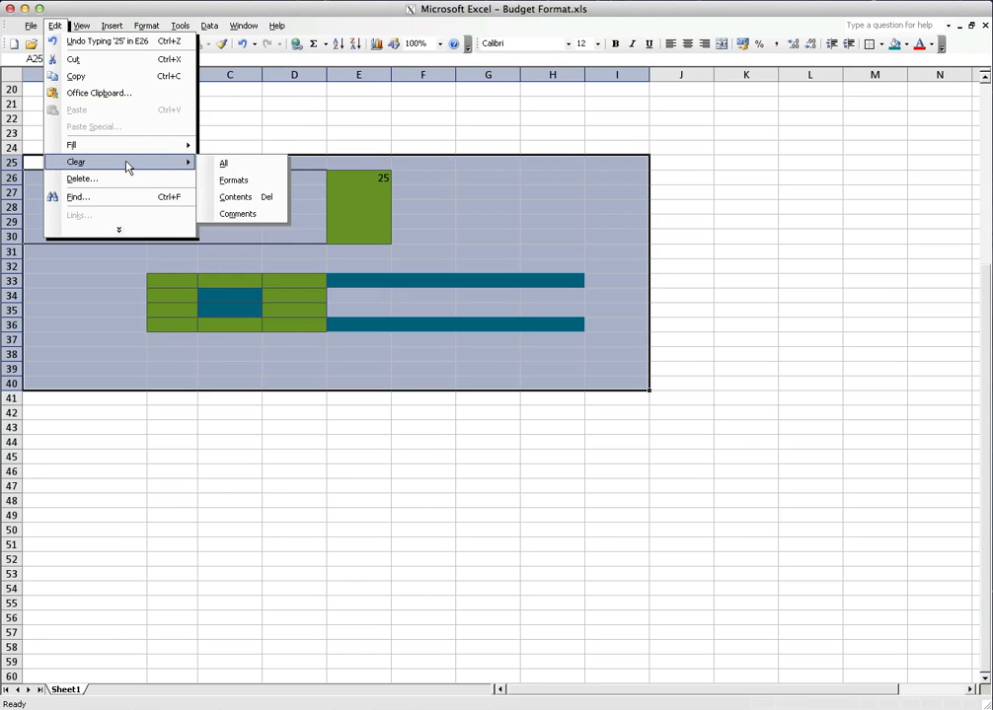
click(274, 186)
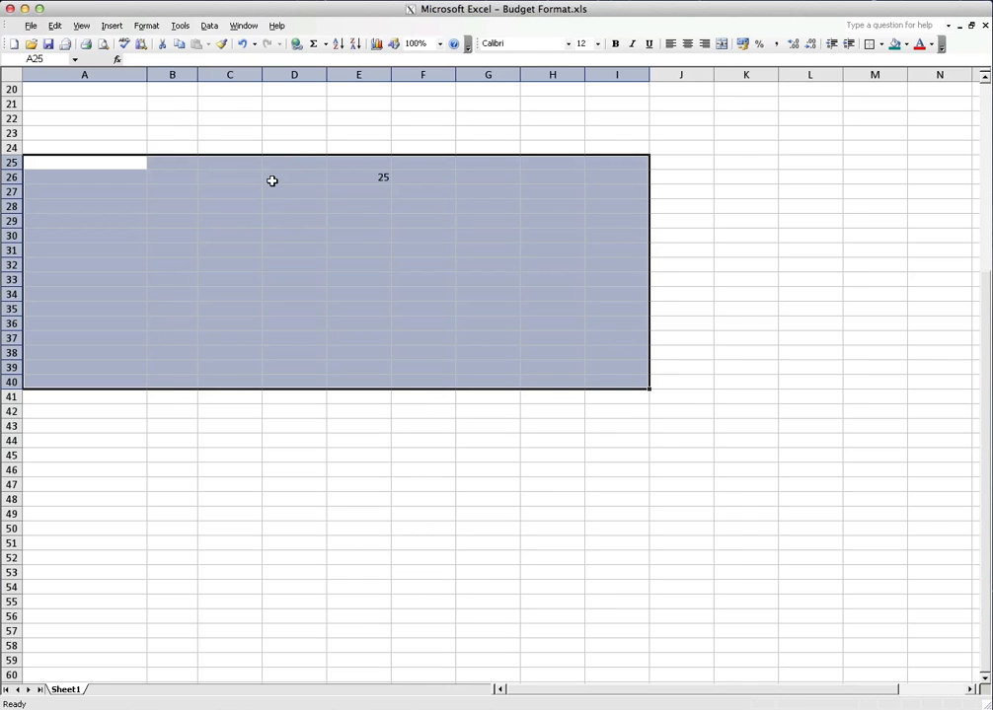
click(280, 147)
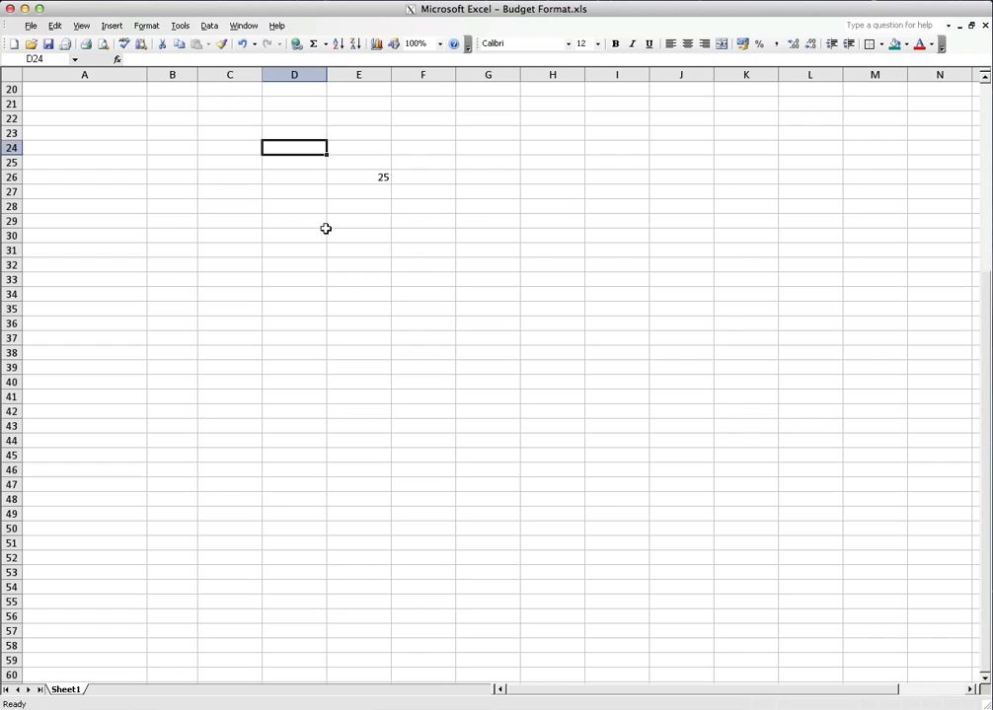
Delete the value in cell E26
click(355, 175)
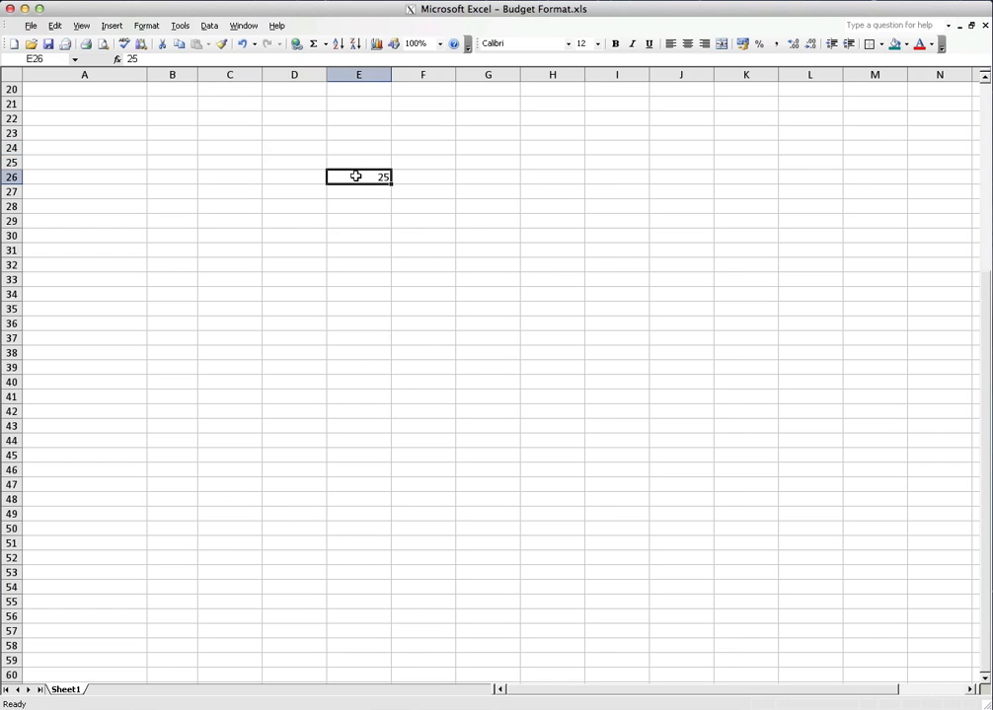
key(Delete)
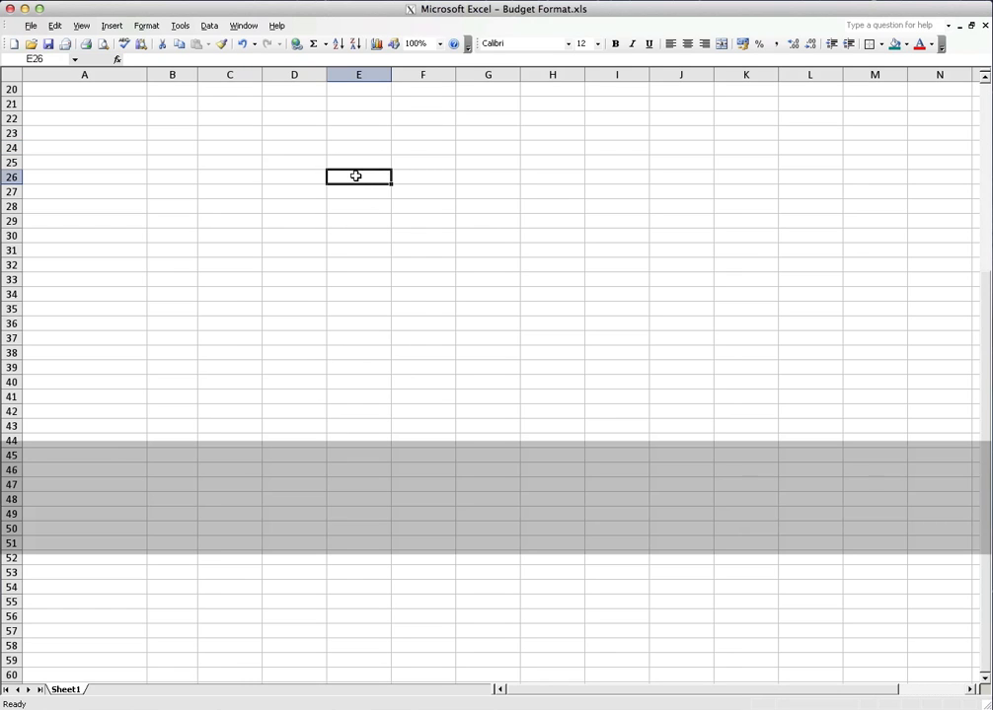
Enter the formula =2+3 in cell A26
key(Left)
key(Left)
key(Left)
key(Left)
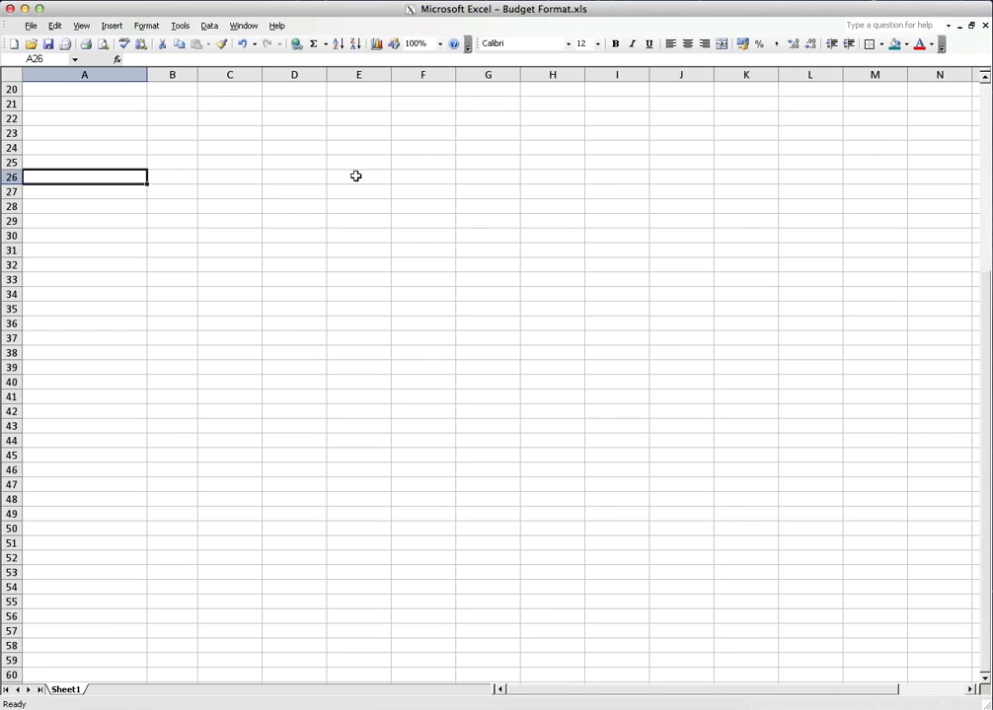
text(=)
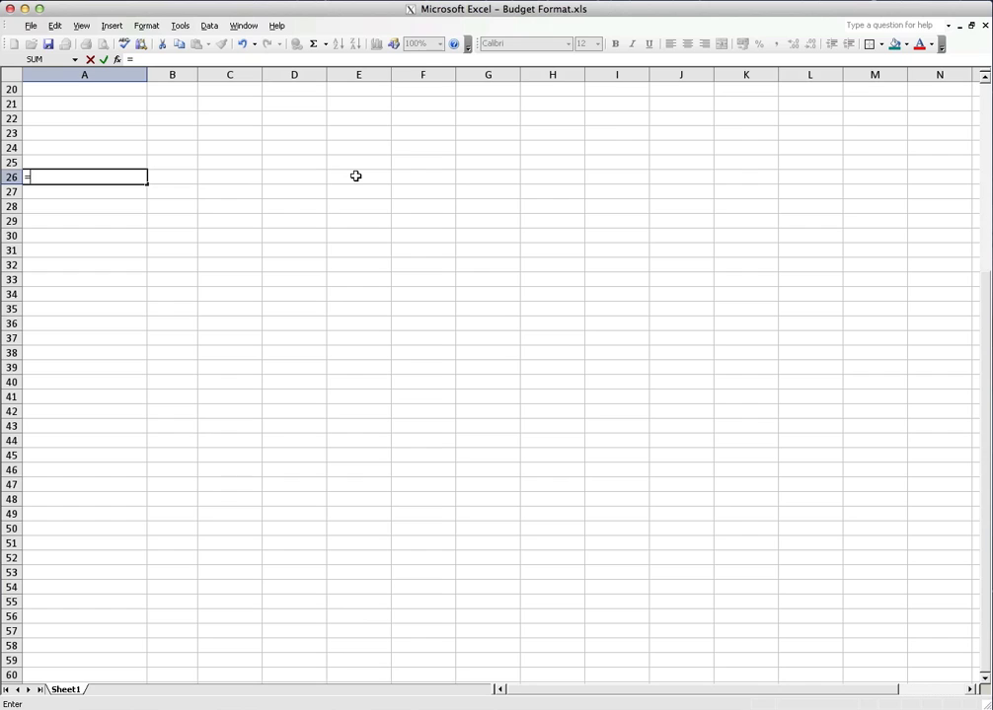
text(2+3)
key(Return)
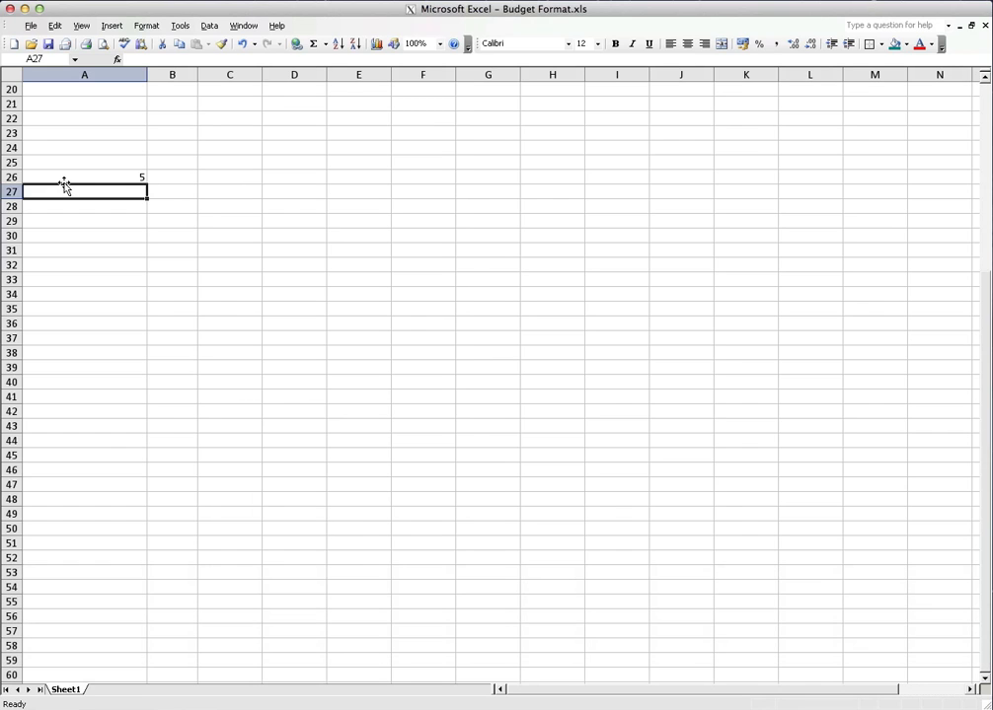
Replace the formula in cell A26 with the subtraction =10-4
key(Up)
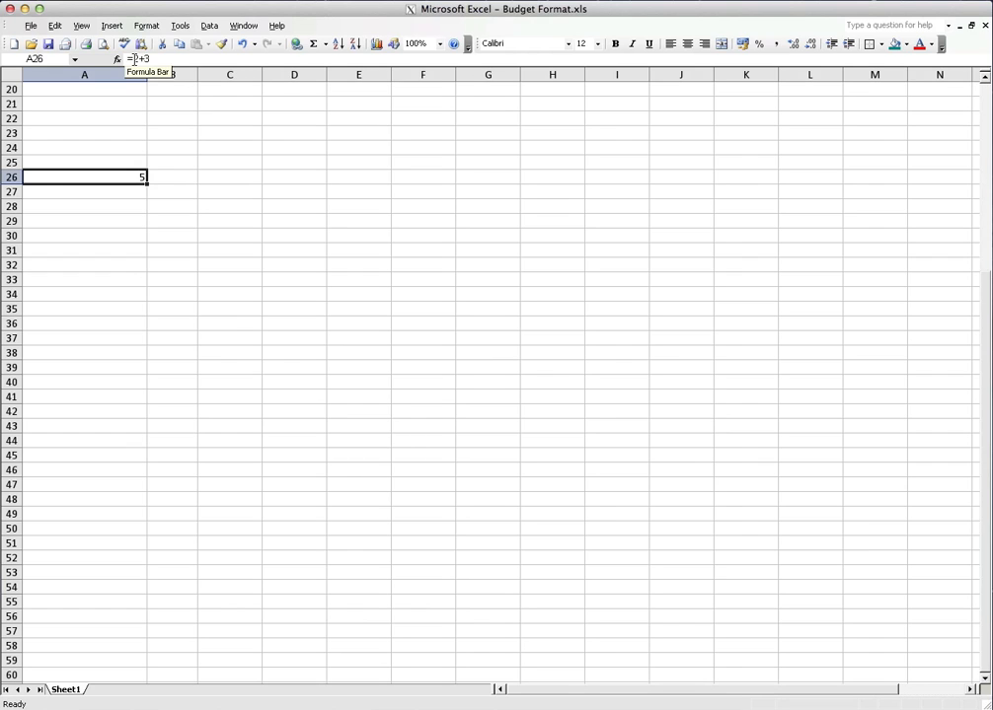
click(141, 59)
drag(142, 61, 151, 62)
key(BackSpace)
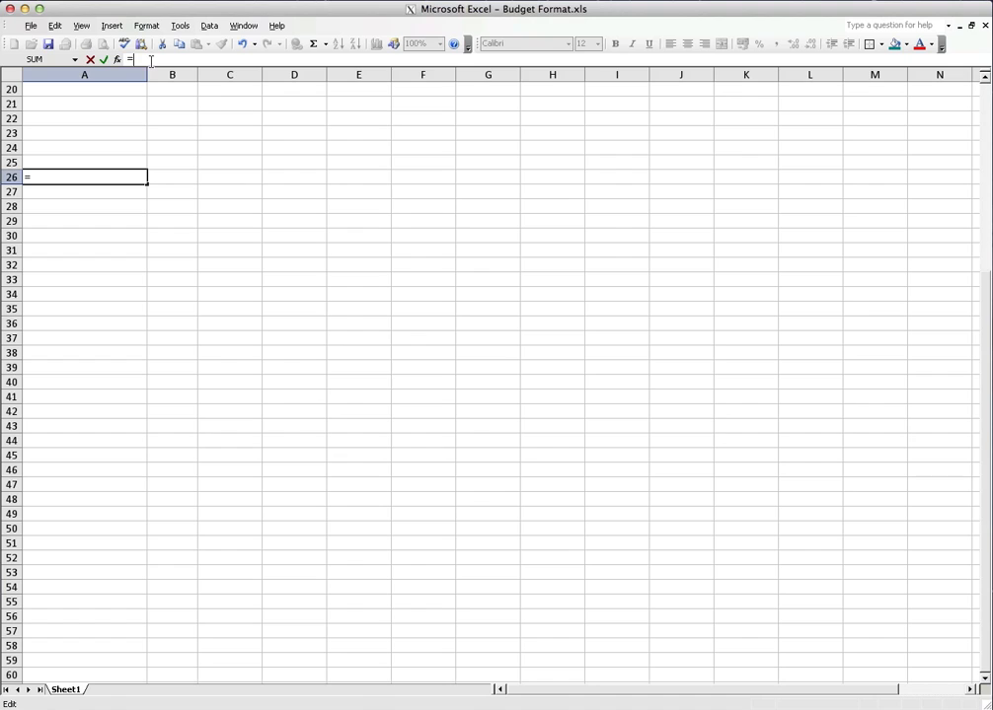
text(10-)
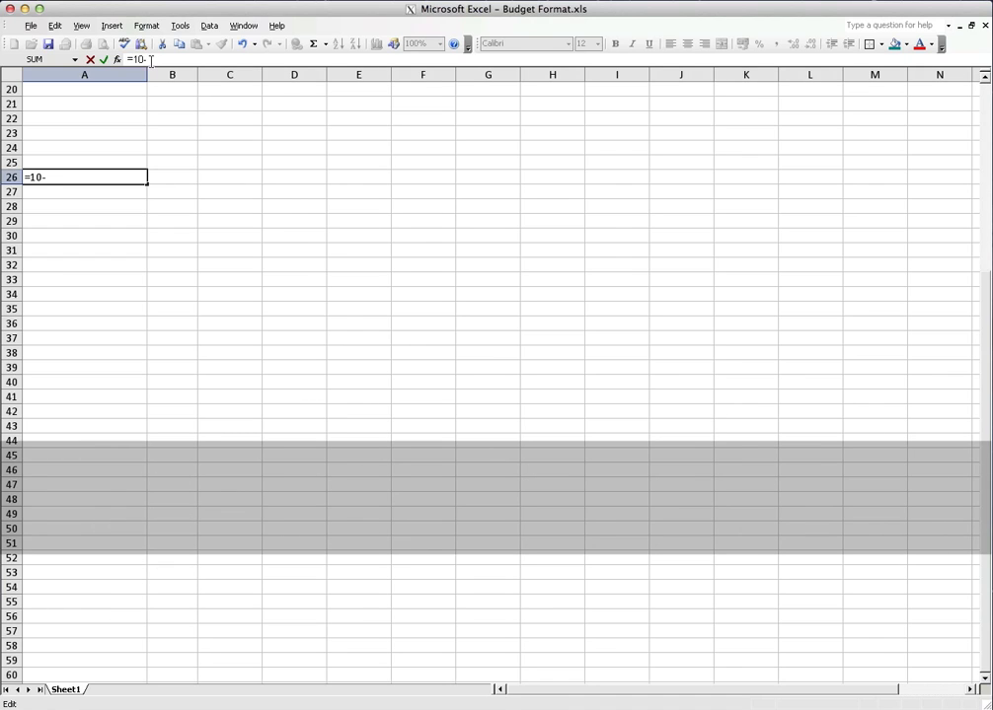
text(4)
key(Return)
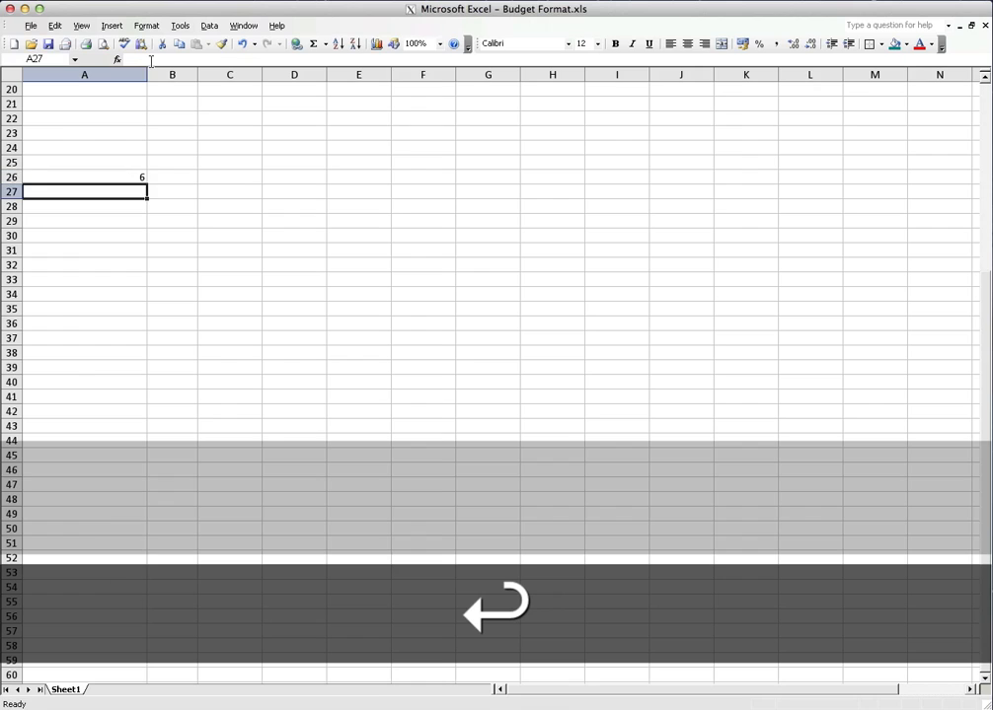
Change the operator in cell A26's formula to multiplication so it reads =10*4
key(Up)
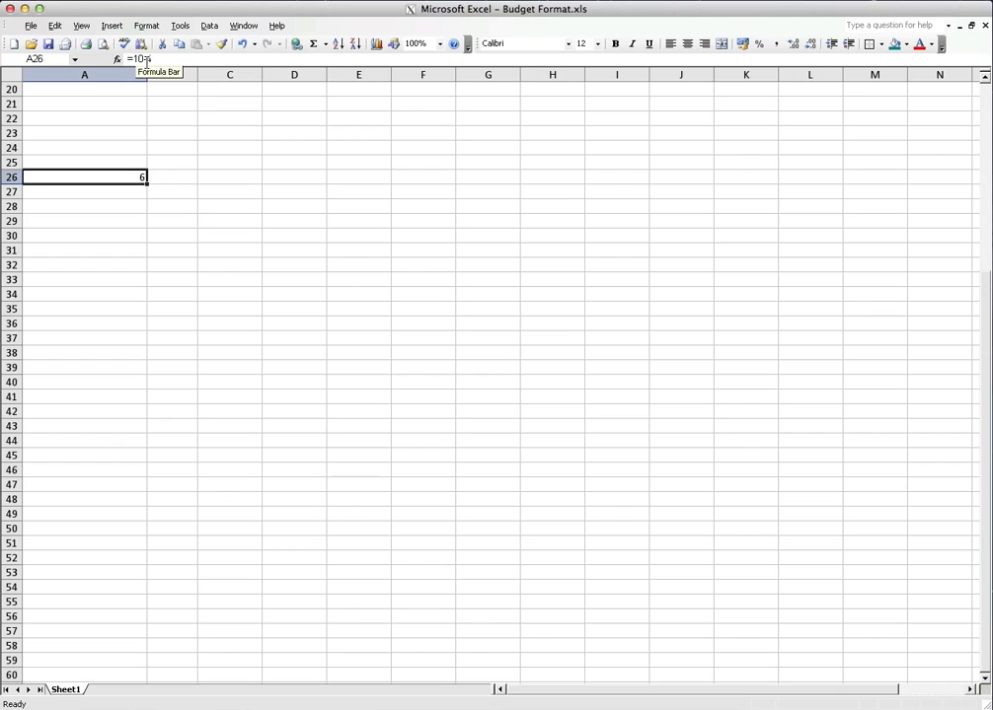
click(144, 60)
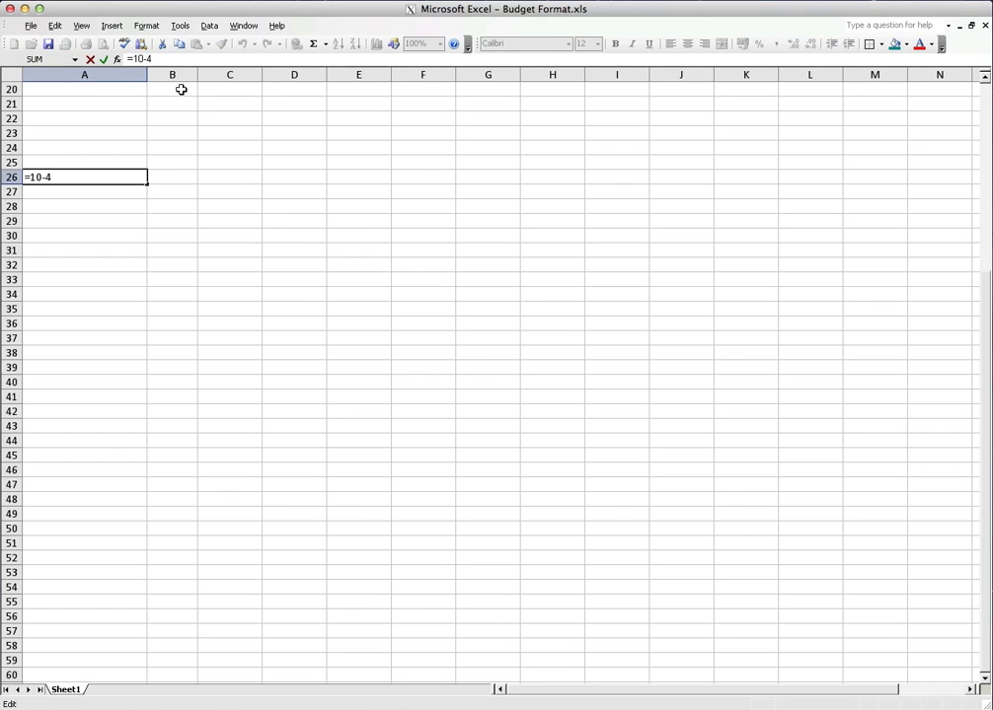
key(BackSpace)
text(x)
key(BackSpace)
text(*)
key(Return)
Replace the formula in cell A26 with the division =12/4 and reselect the cell
key(Up)
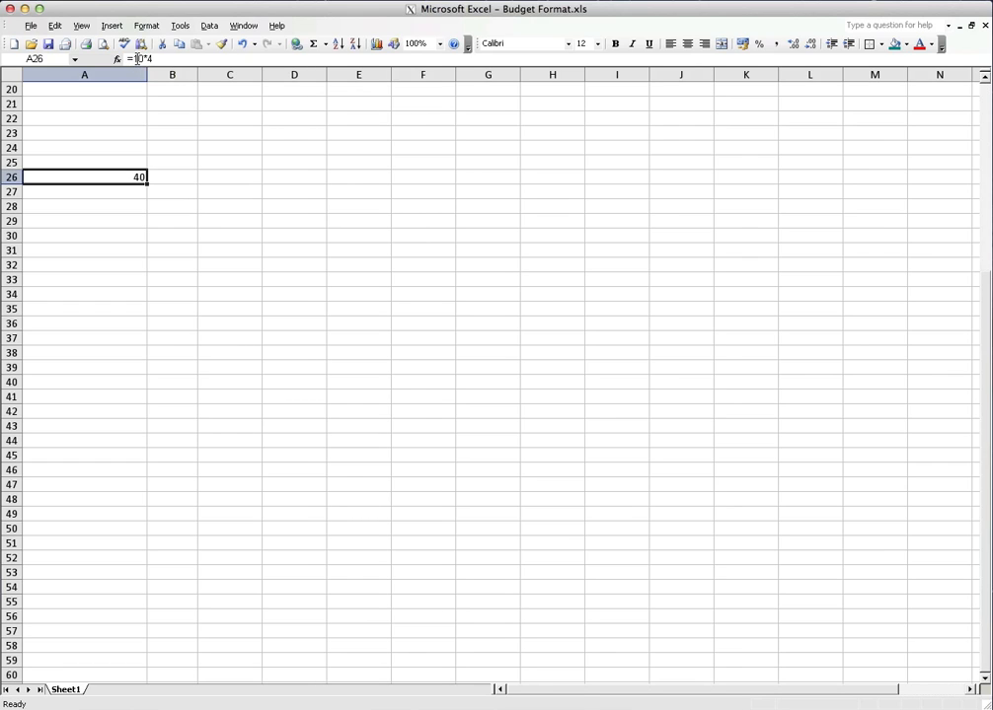
click(148, 59)
key(BackSpace)
key(BackSpace)
key(BackSpace)
key(BackSpace)
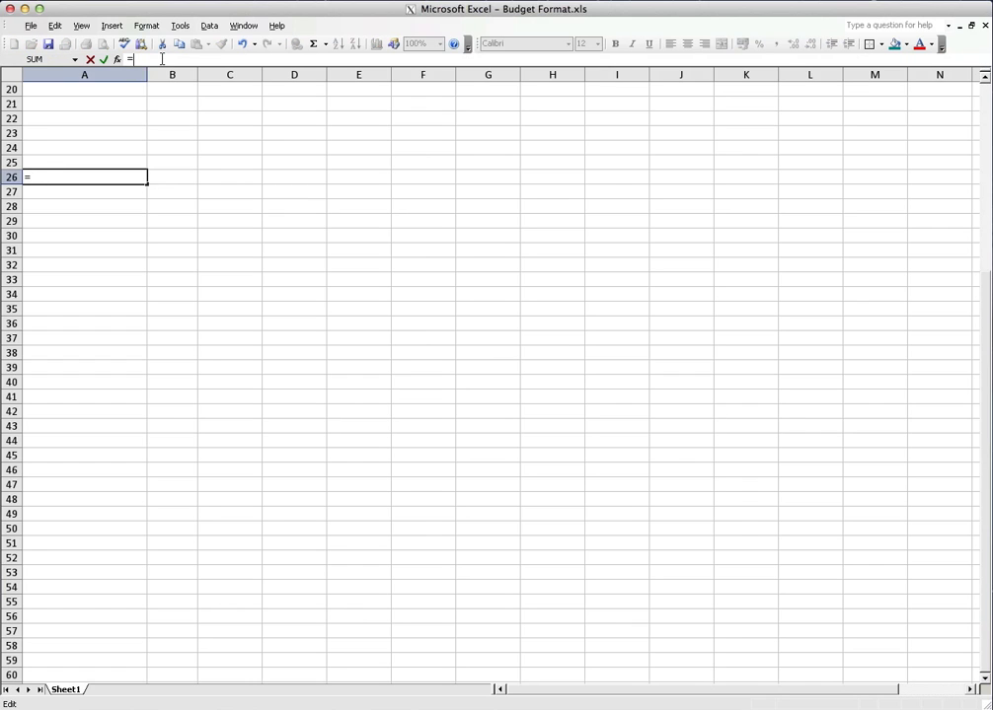
text(12/)
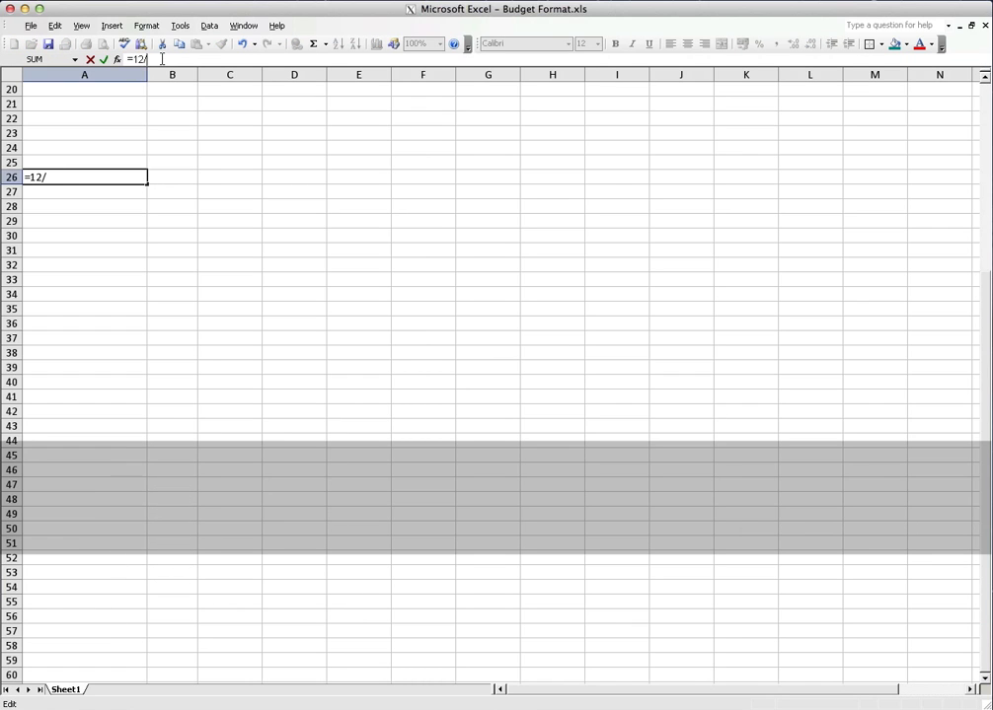
text(4)
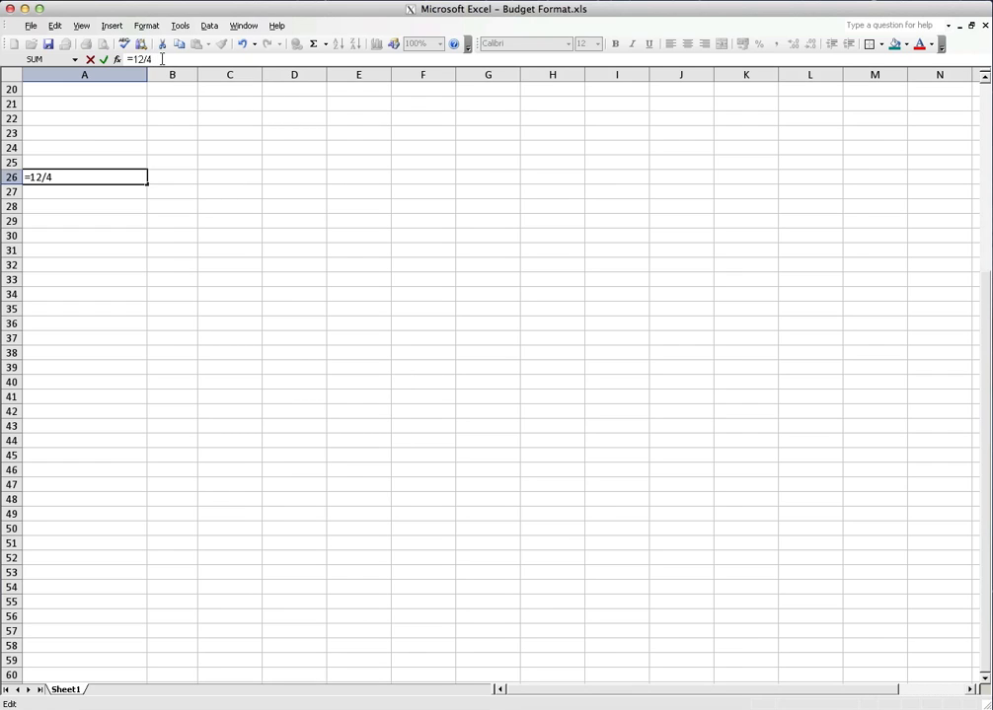
key(Return)
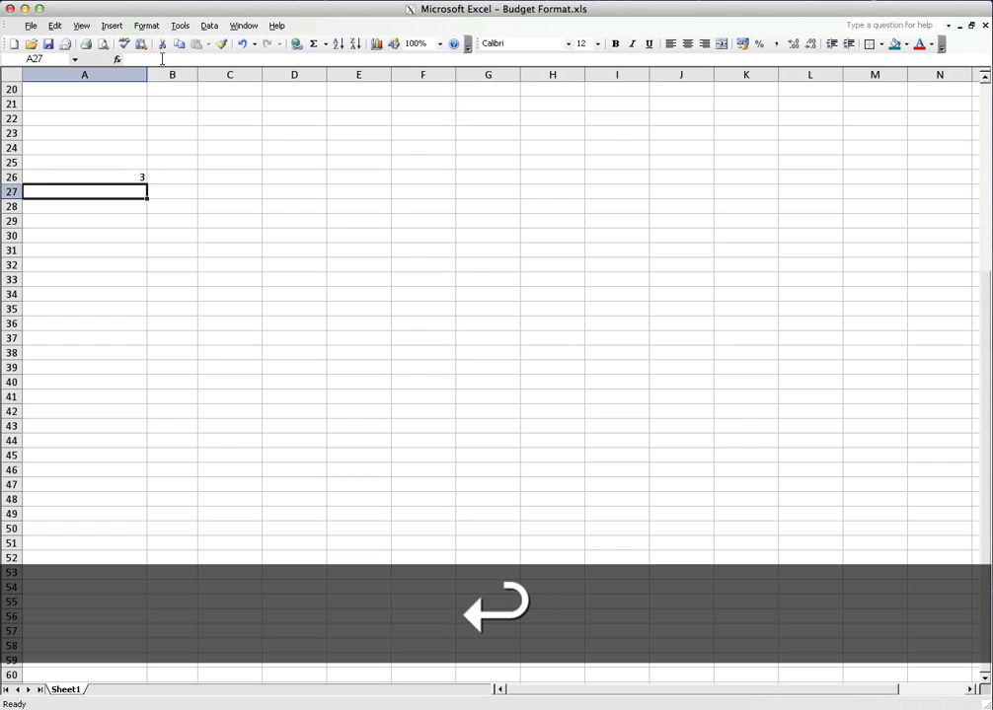
key(Up)
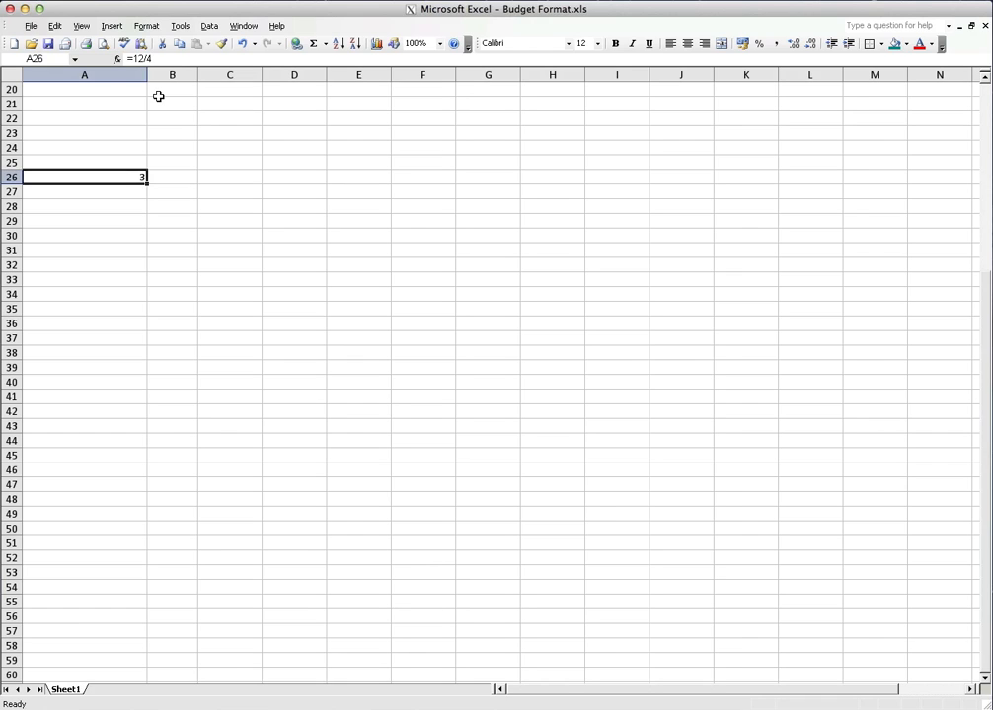
click(781, 0)
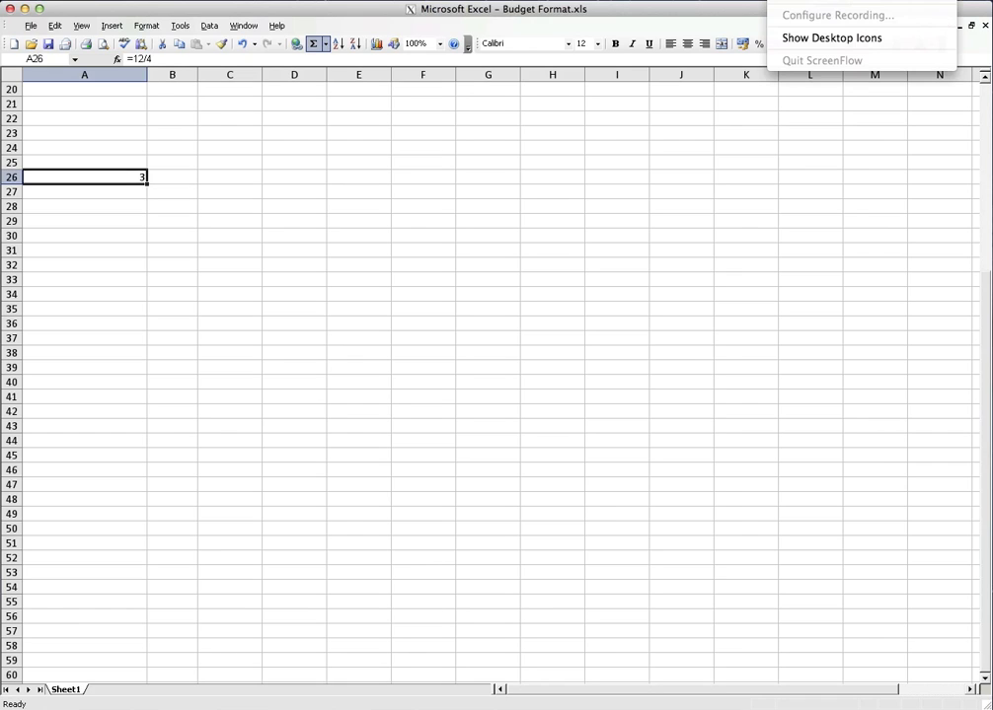
click(802, 38)
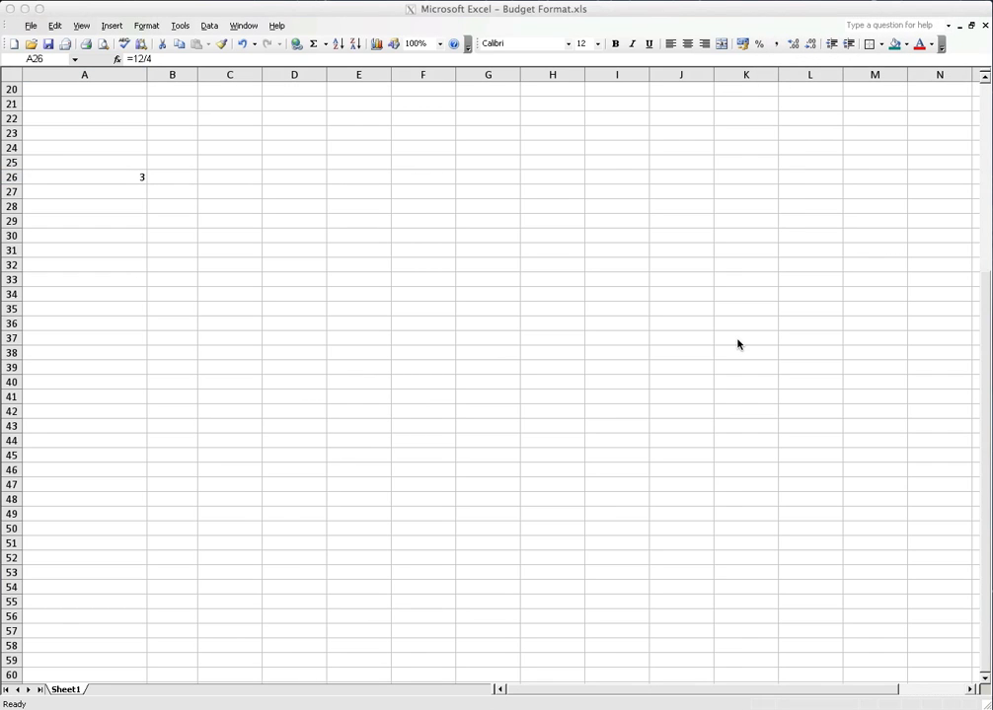
Delete the formula in cell A26, and enter the values 2 in cell A23 and 3 in cell A24
click(130, 178)
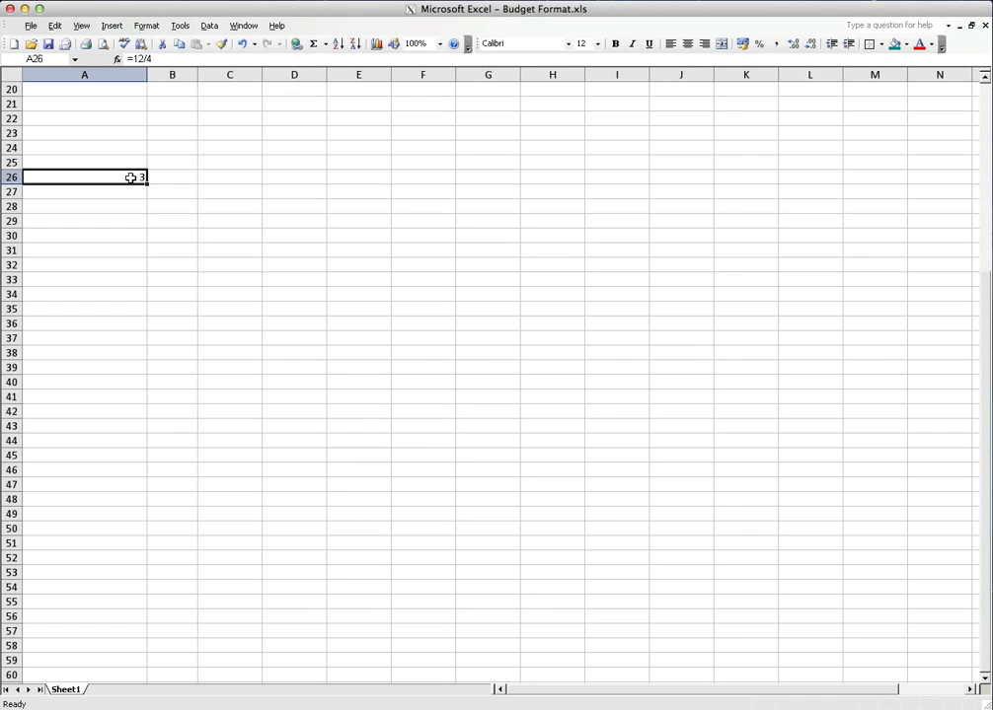
key(BackSpace)
key(Up)
key(Up)
key(Up)
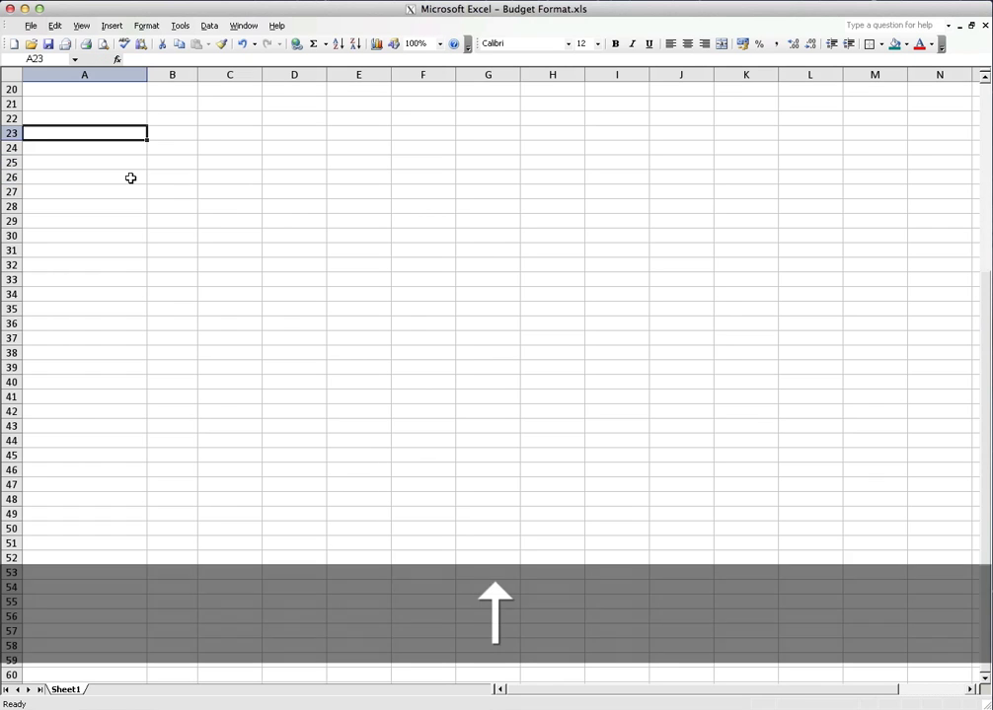
text(2)
key(Down)
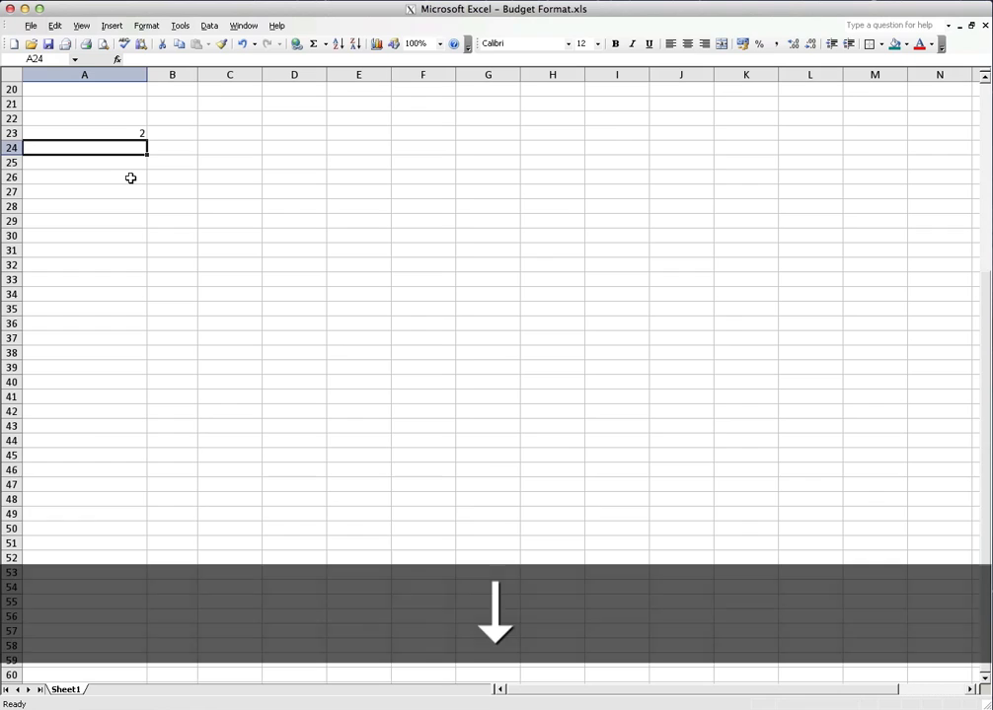
text(3)
key(Return)
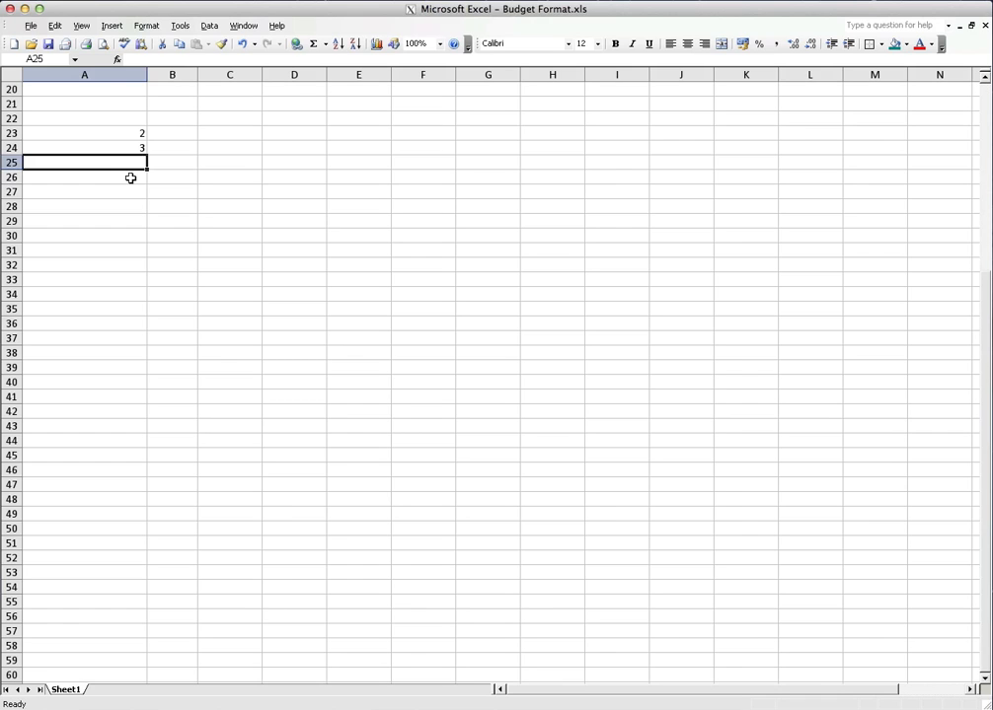
Enter the formula =2+3 with literal numbers in cell A25 and reselect that cell
text(=2+3)
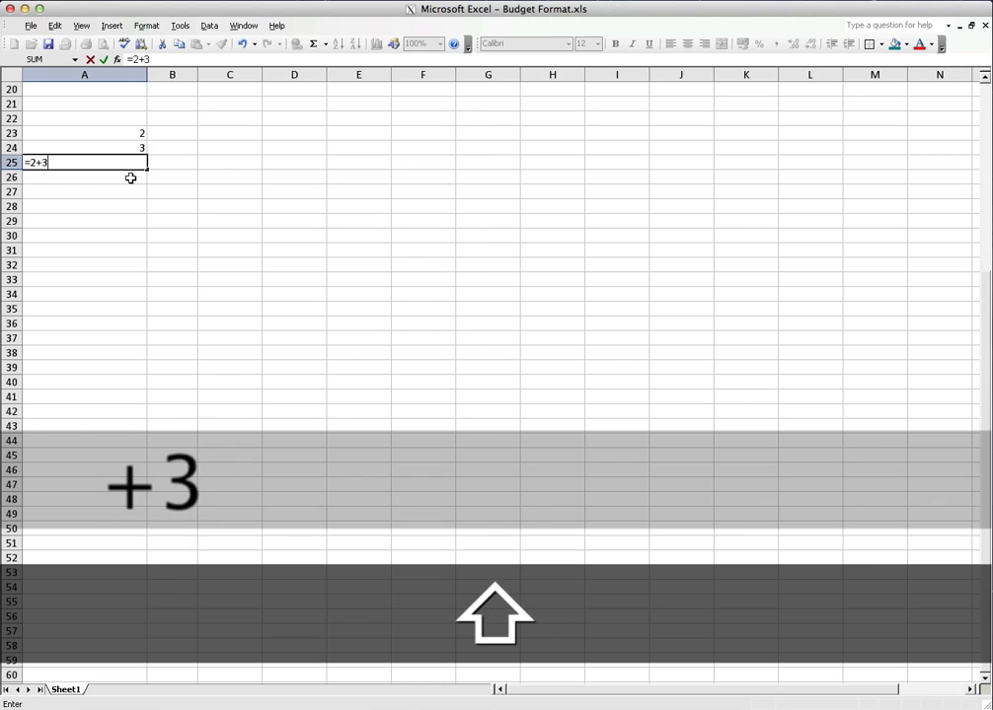
key(Return)
key(Up)
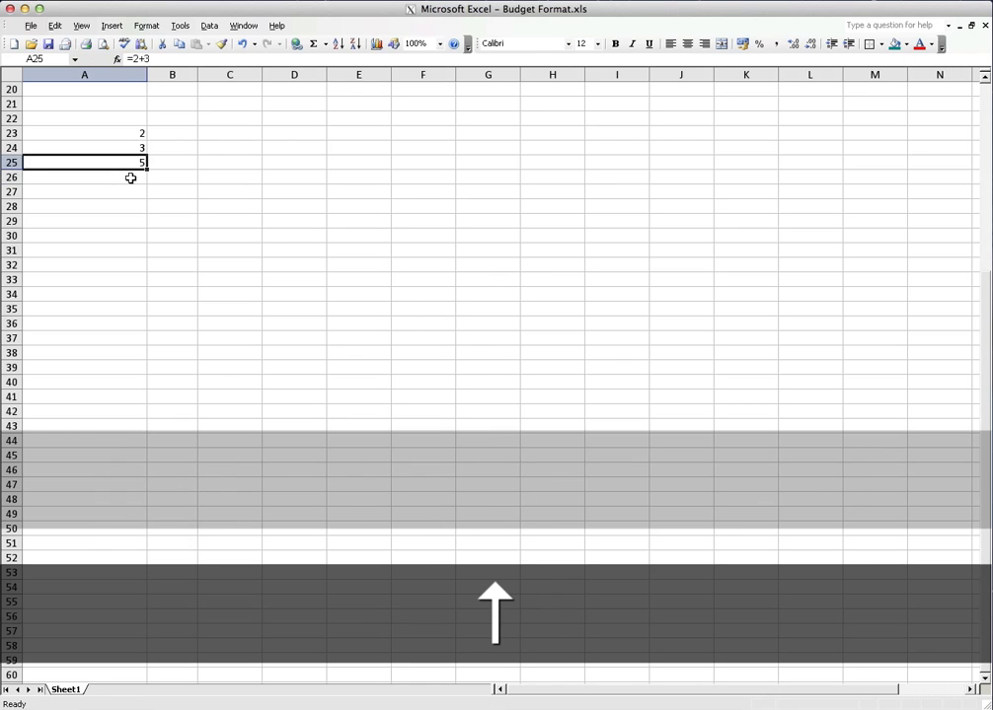
Enter the cell-reference formula =a23+a24 in cell B25
key(Right)
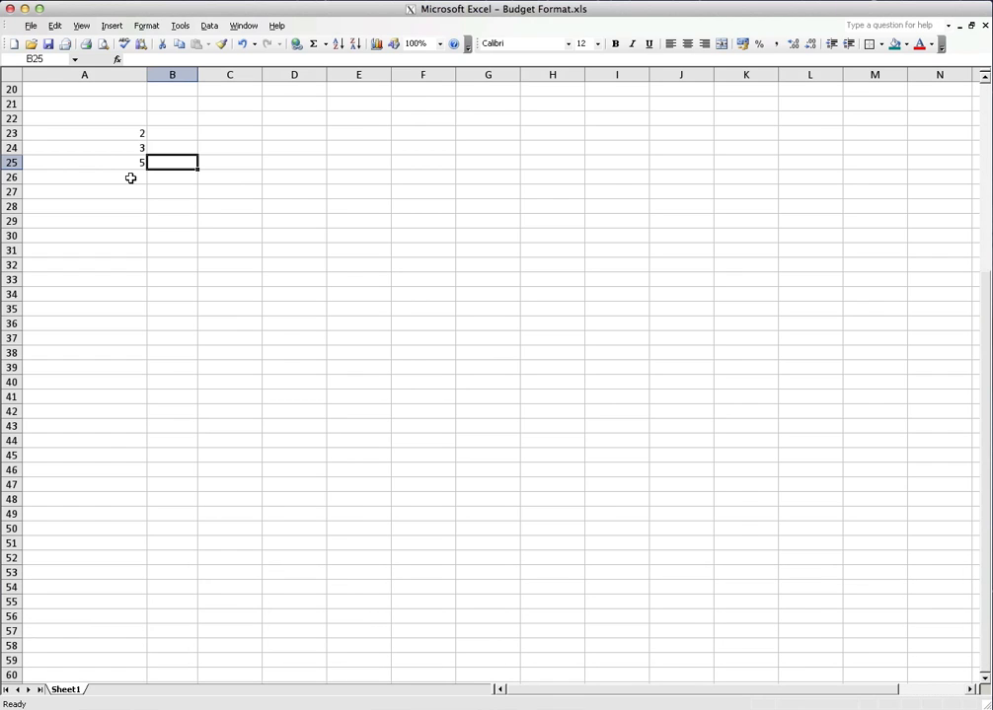
text(=)
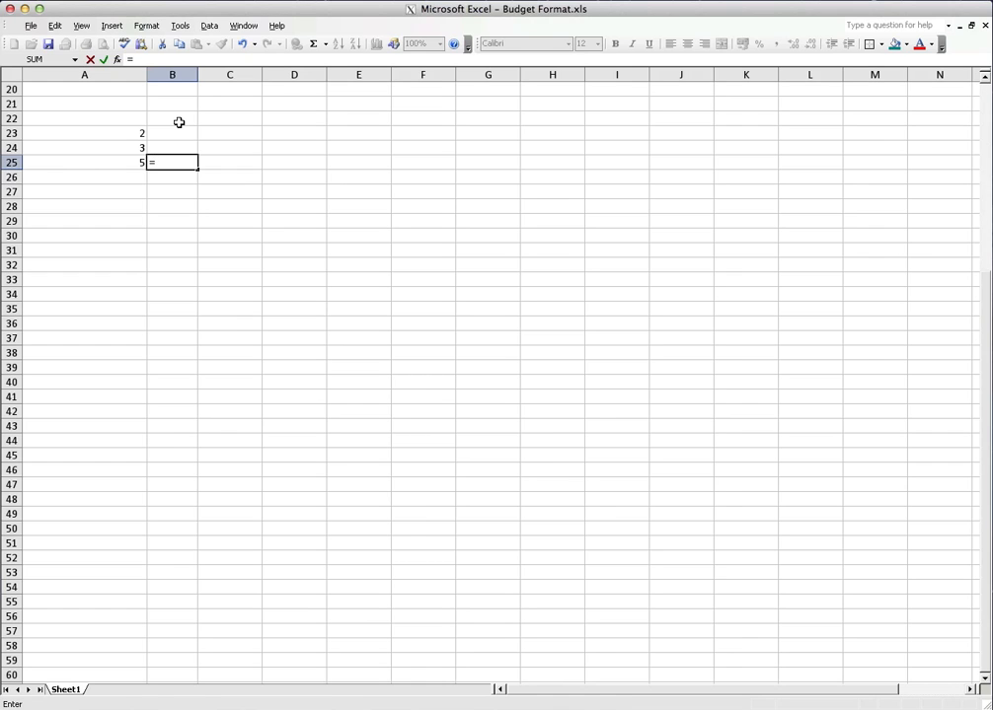
text(a)
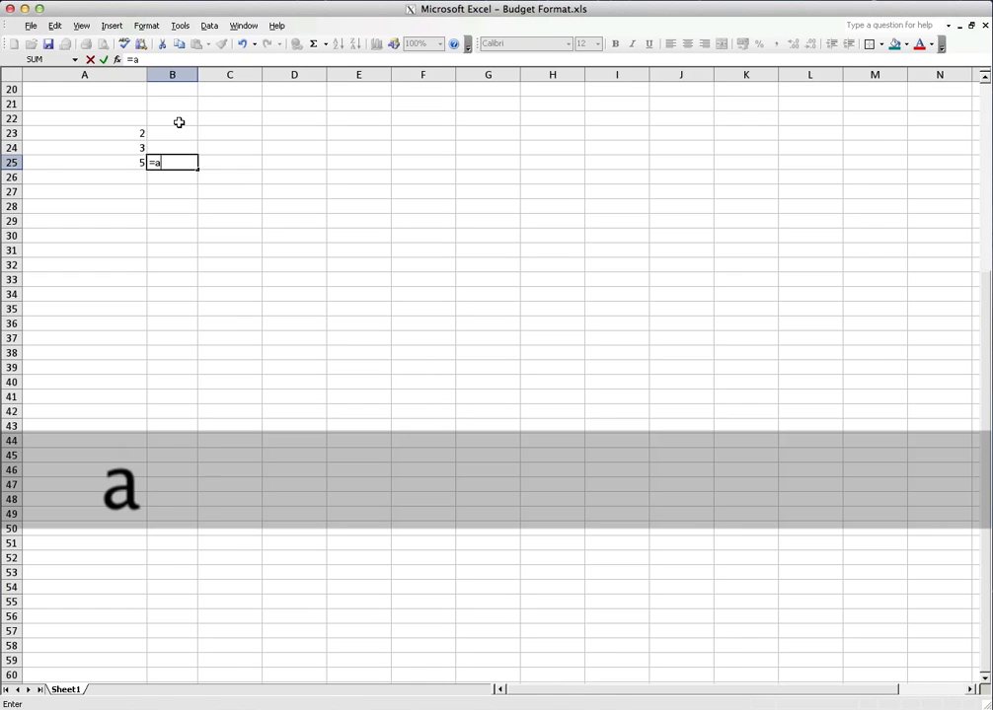
text(23)
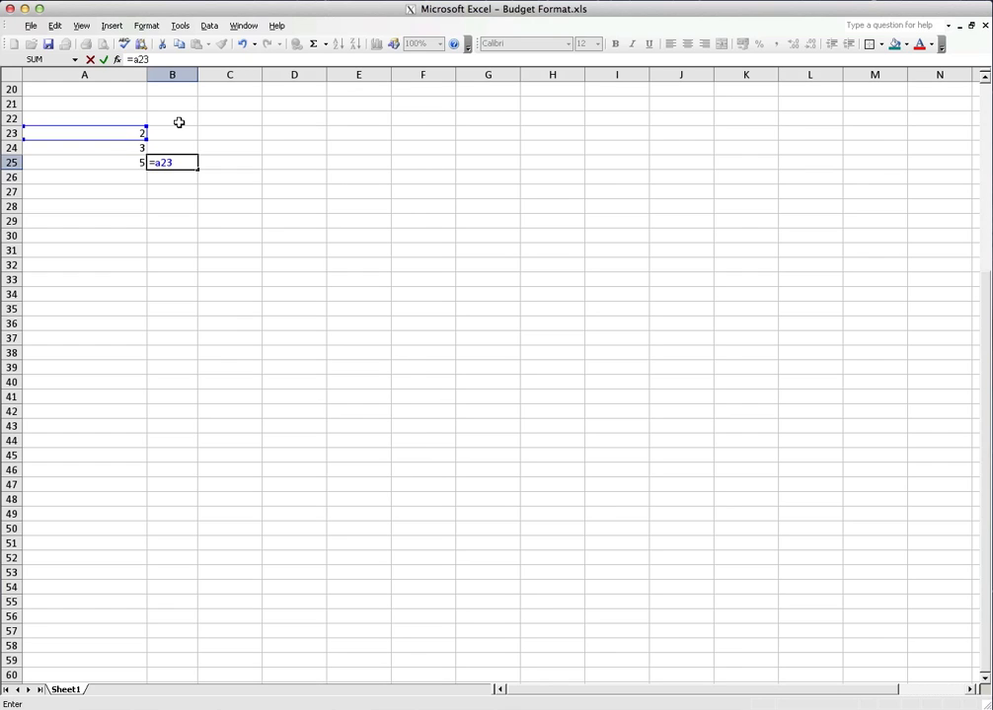
key(shift)
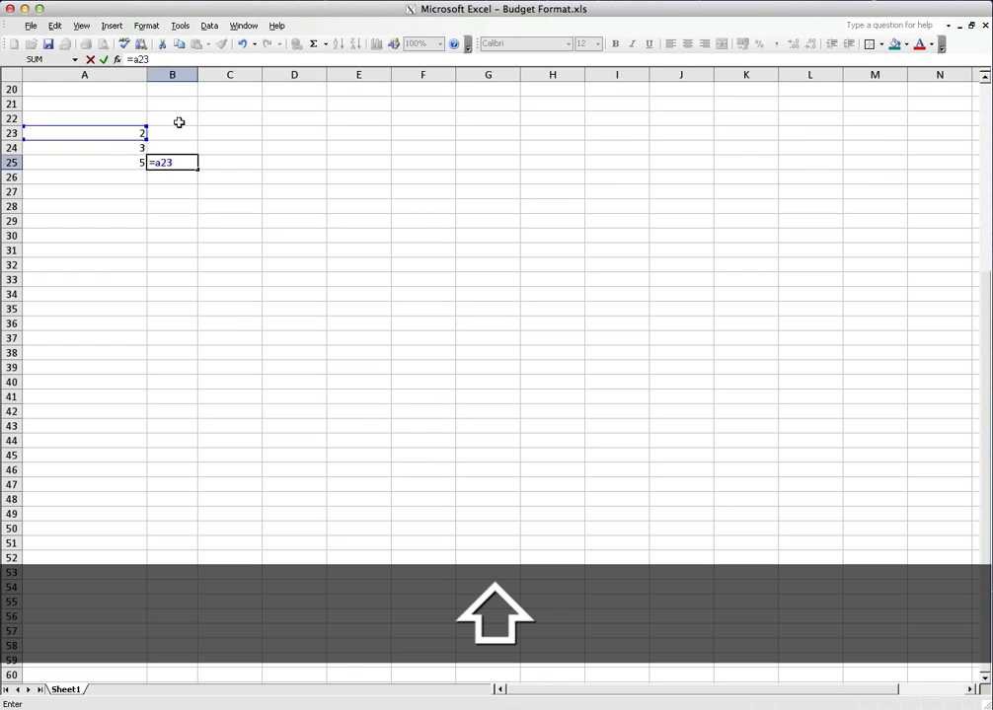
text(+)
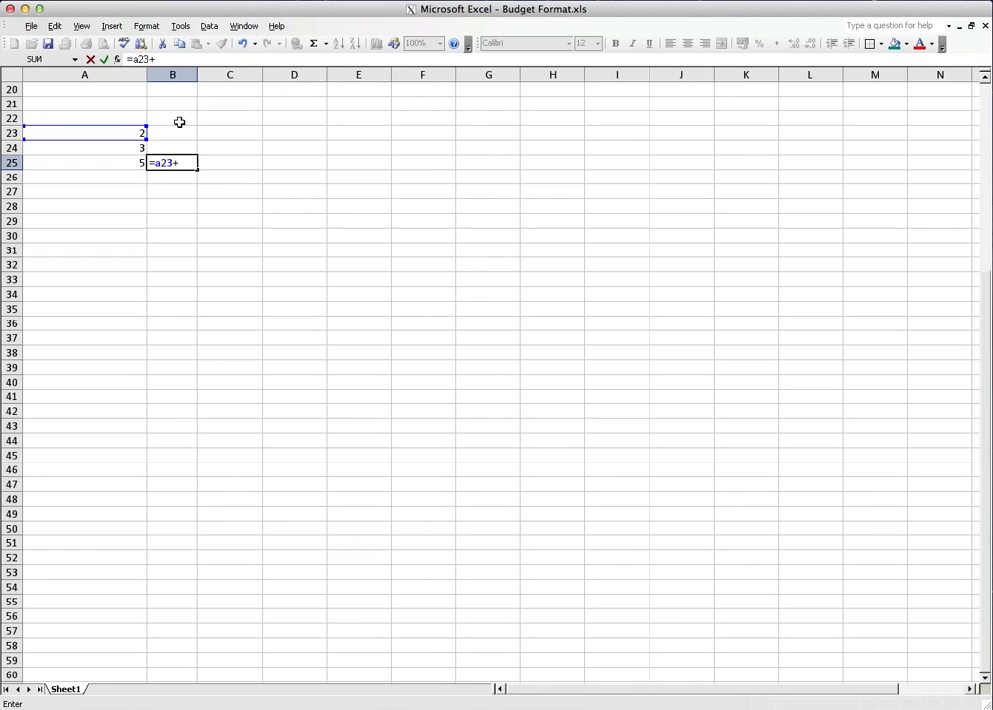
text(a2)
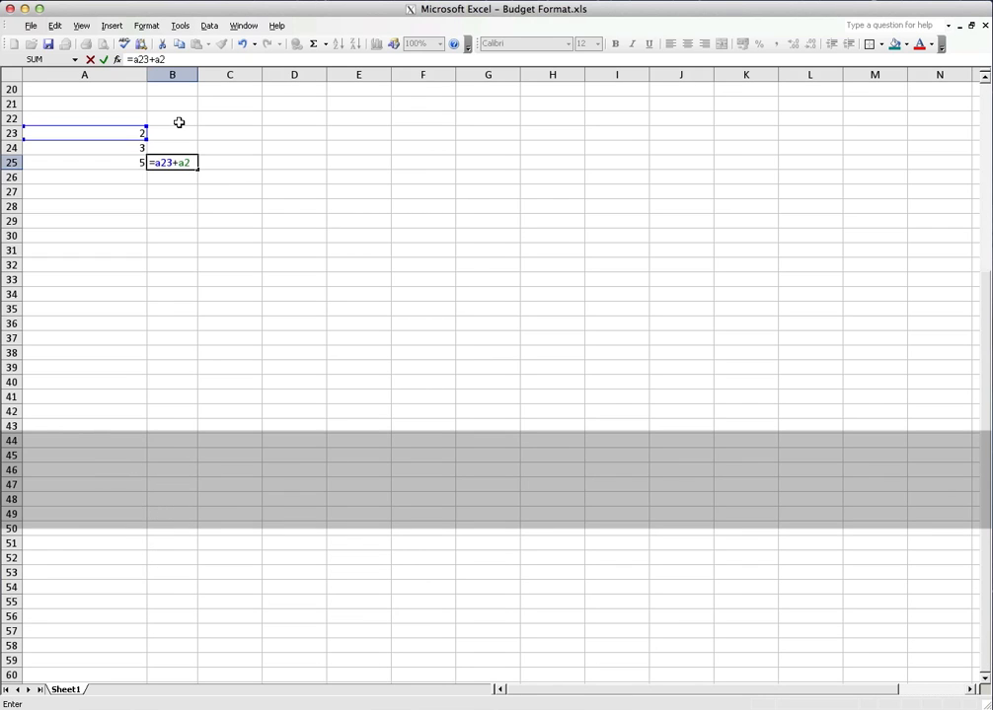
text(4)
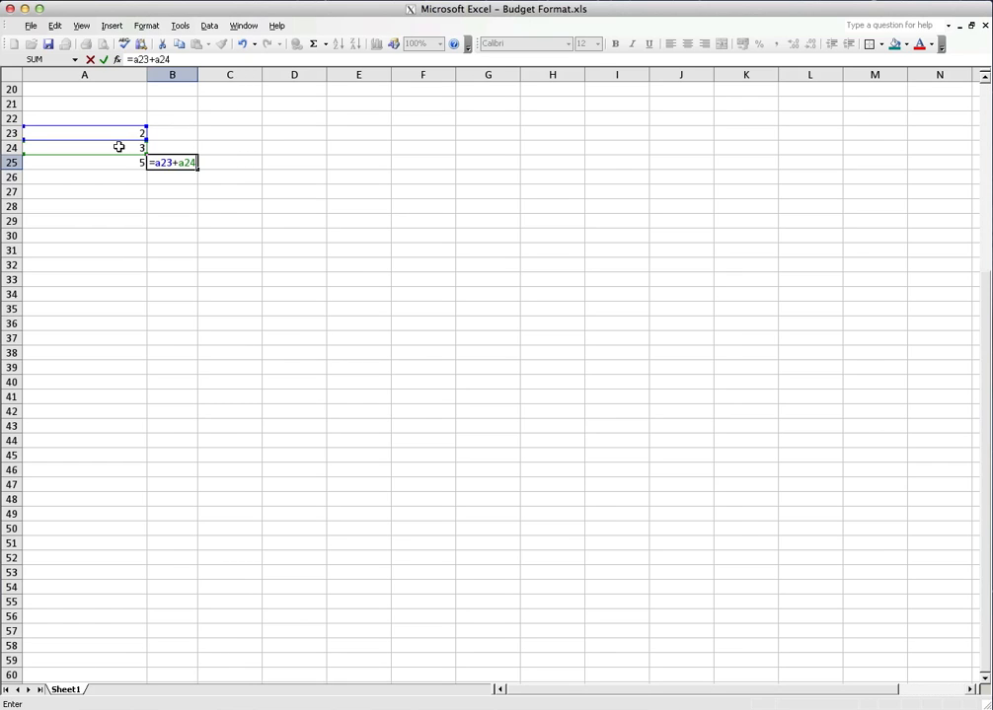
key(Return)
key(Up)
key(Left)
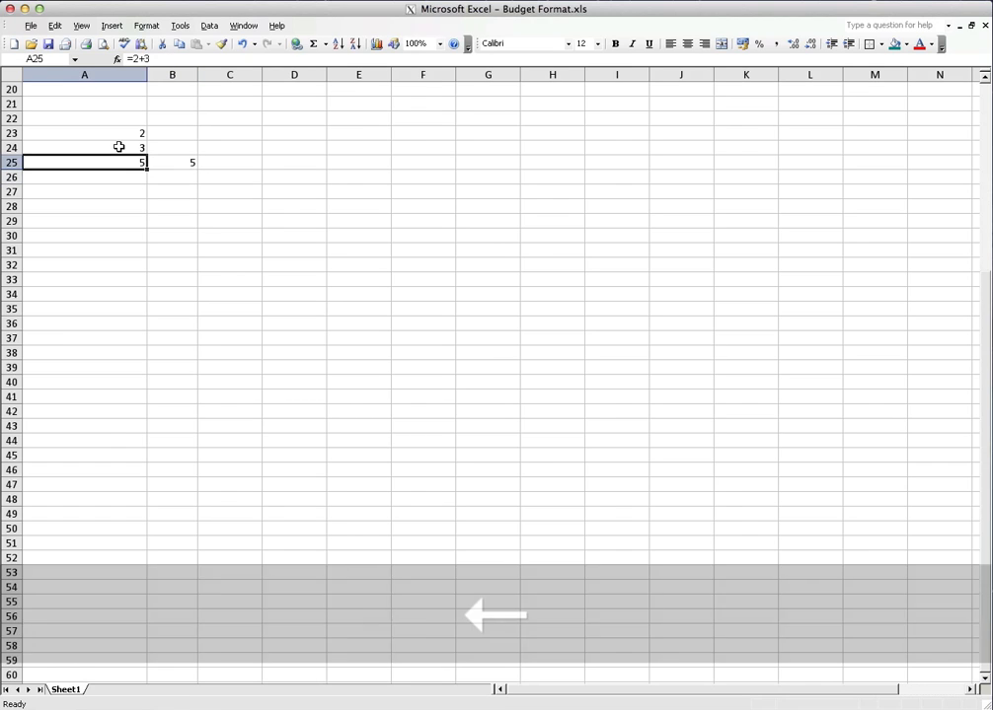
click(128, 59)
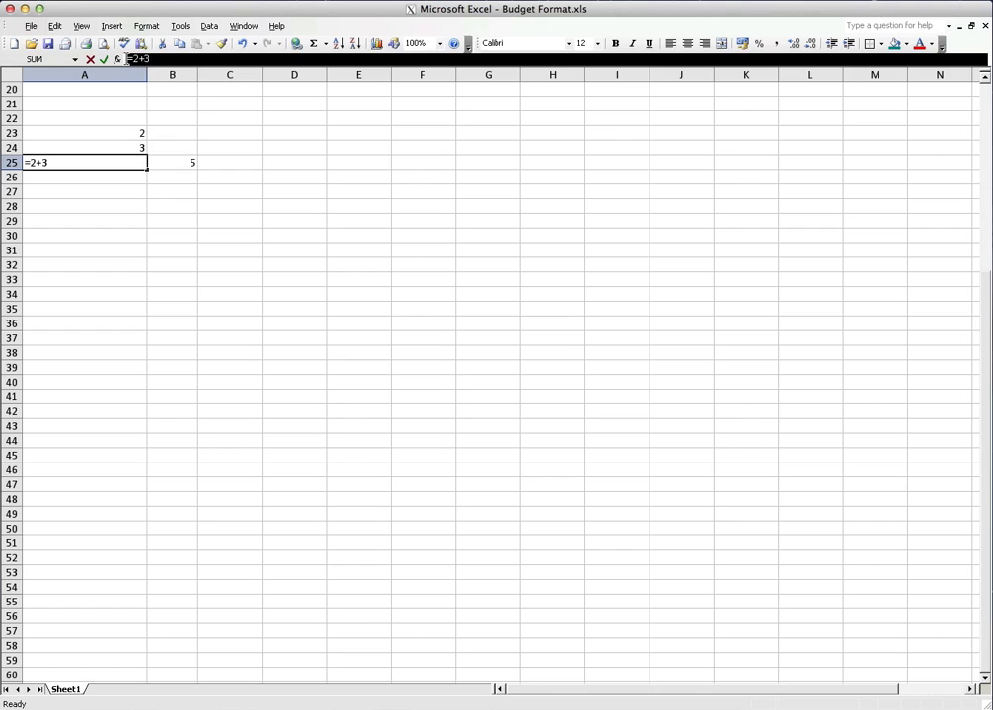
text(=)
click(168, 163)
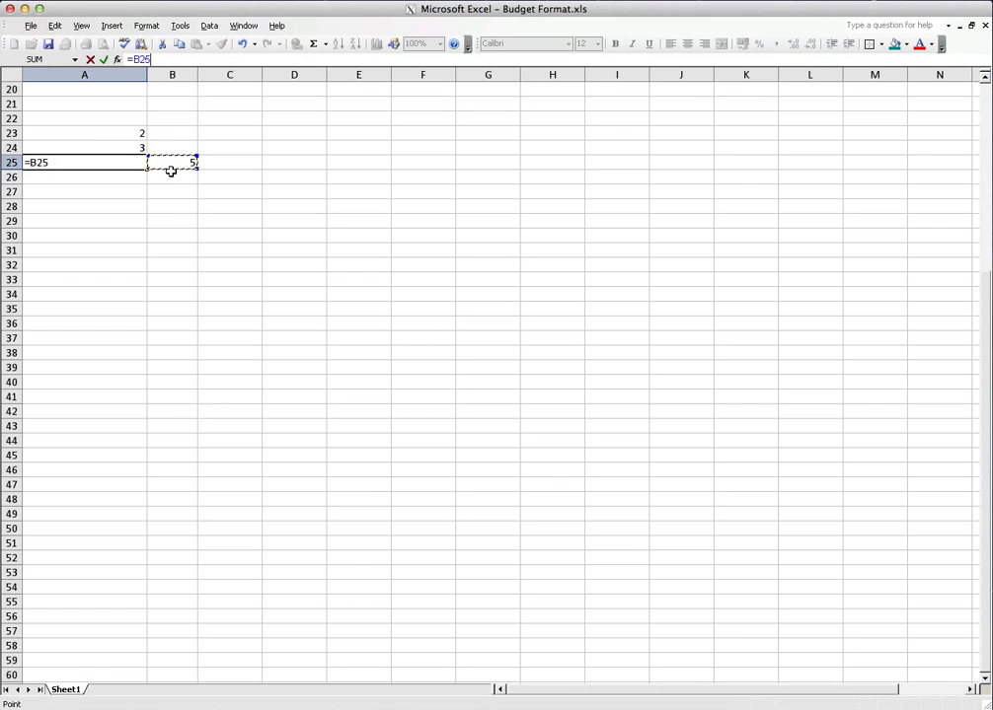
key(Escape)
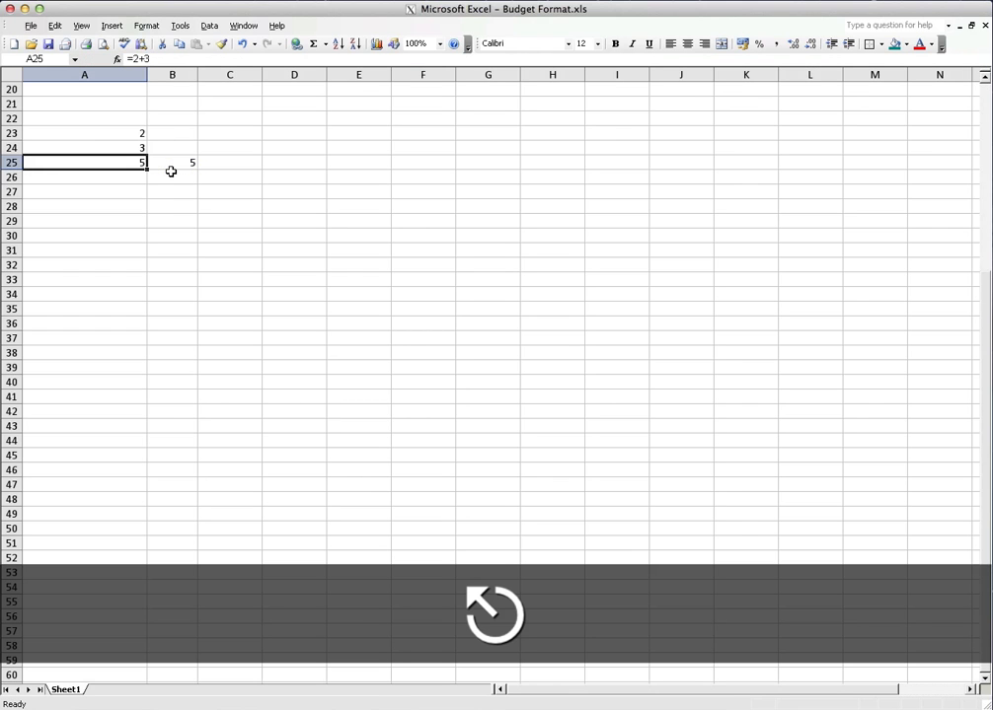
Review the formulas and inputs in A23:B25, and change the literal-number formula in cell A25 to =3+3
key(Right)
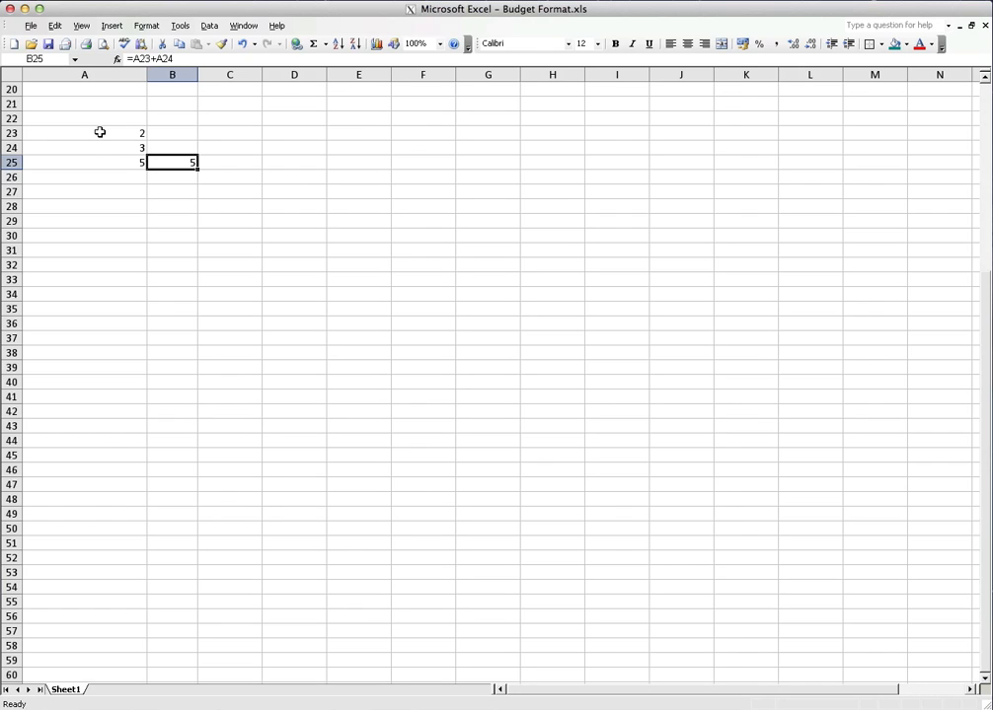
key(Up)
key(Up)
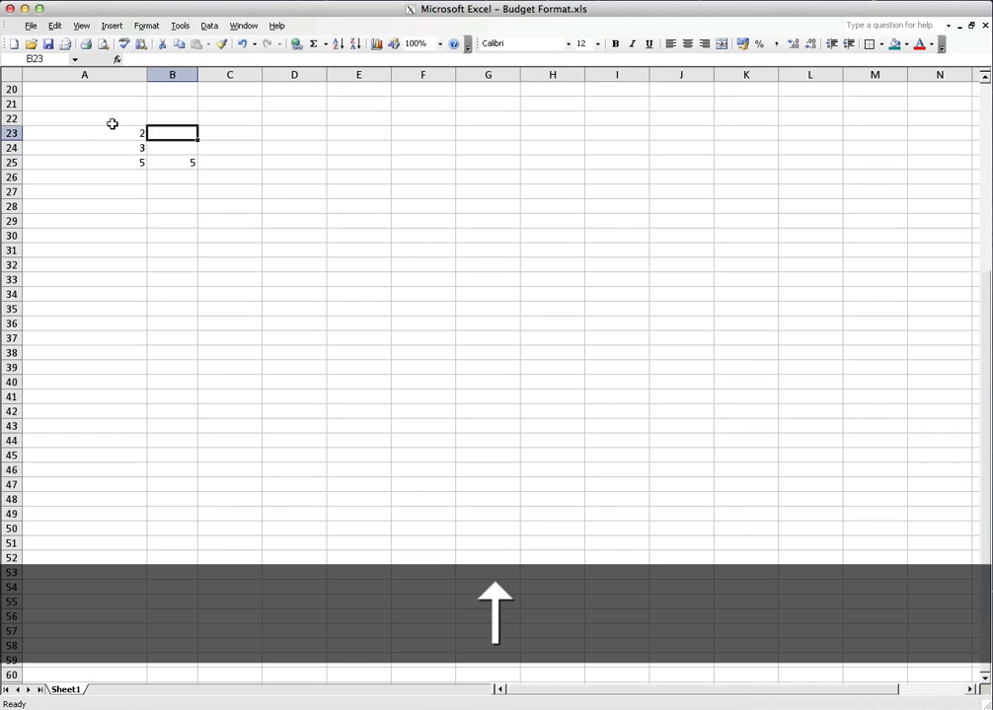
key(Left)
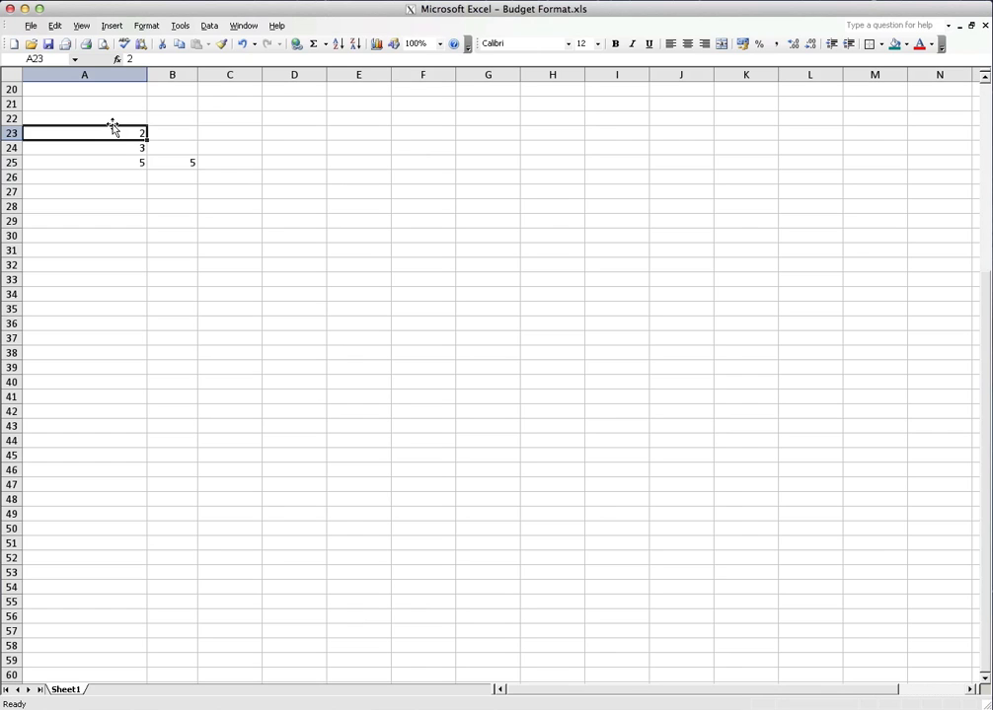
key(Down)
key(Down)
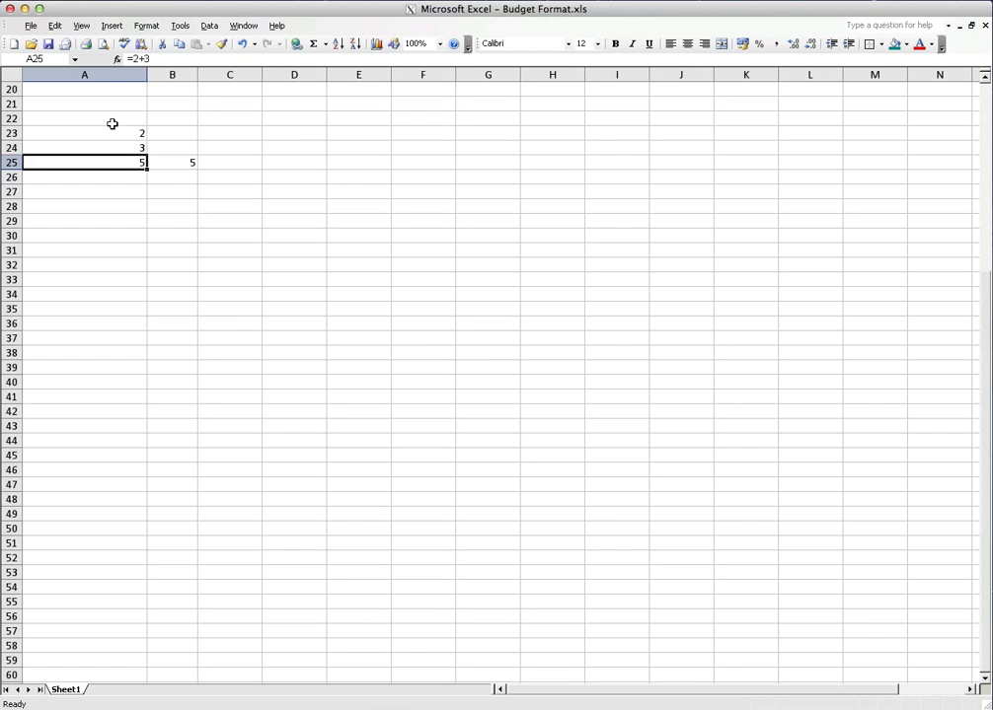
click(144, 60)
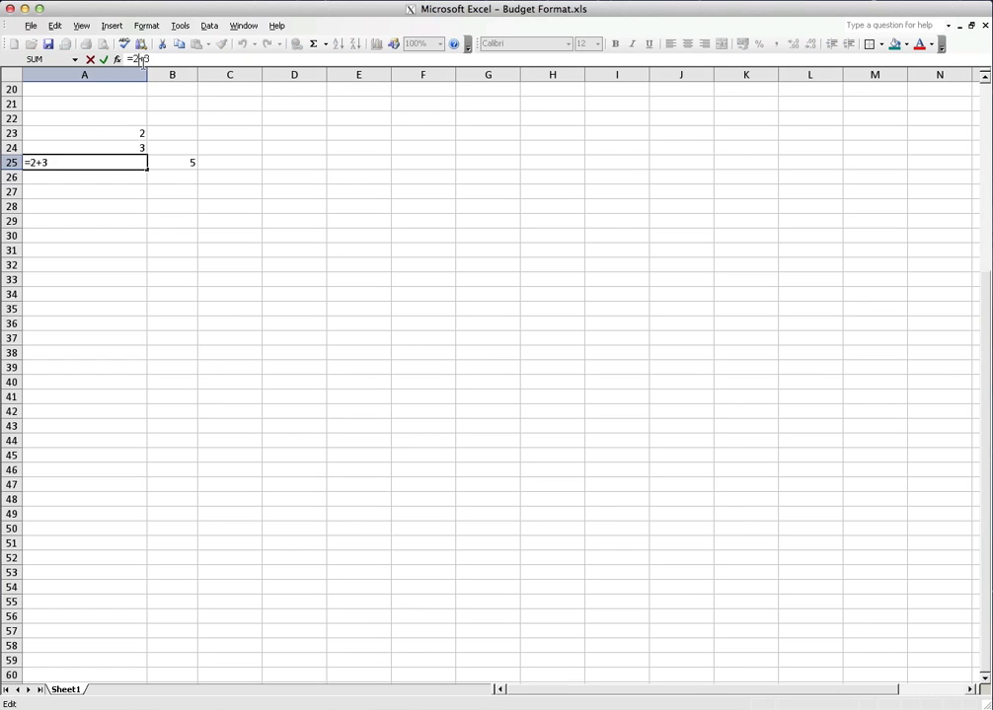
key(BackSpace)
text(3)
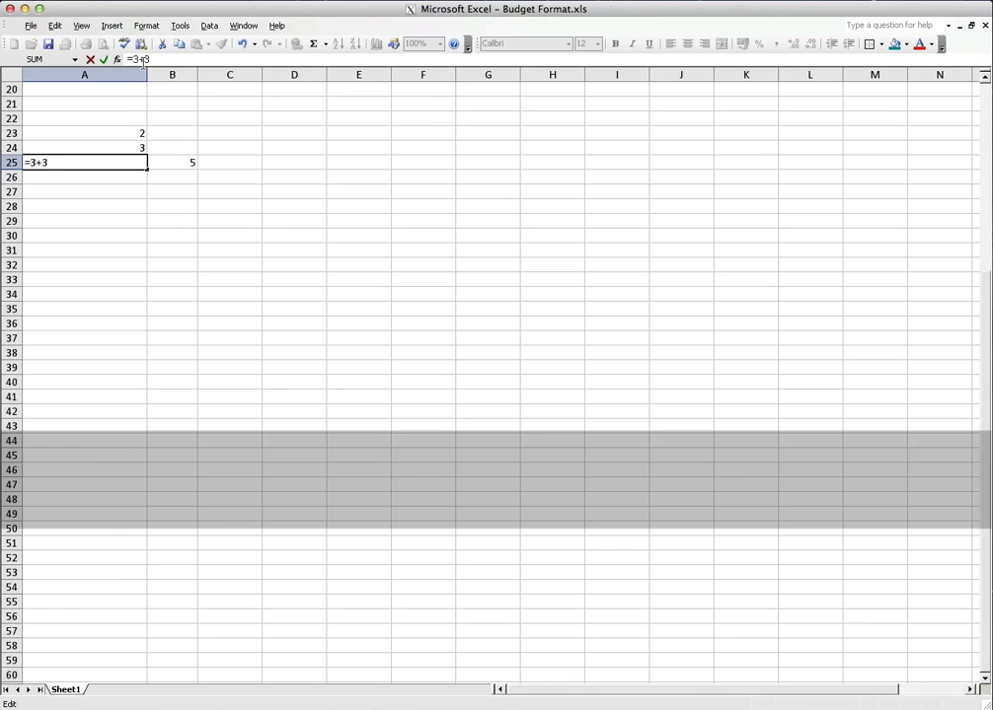
key(Return)
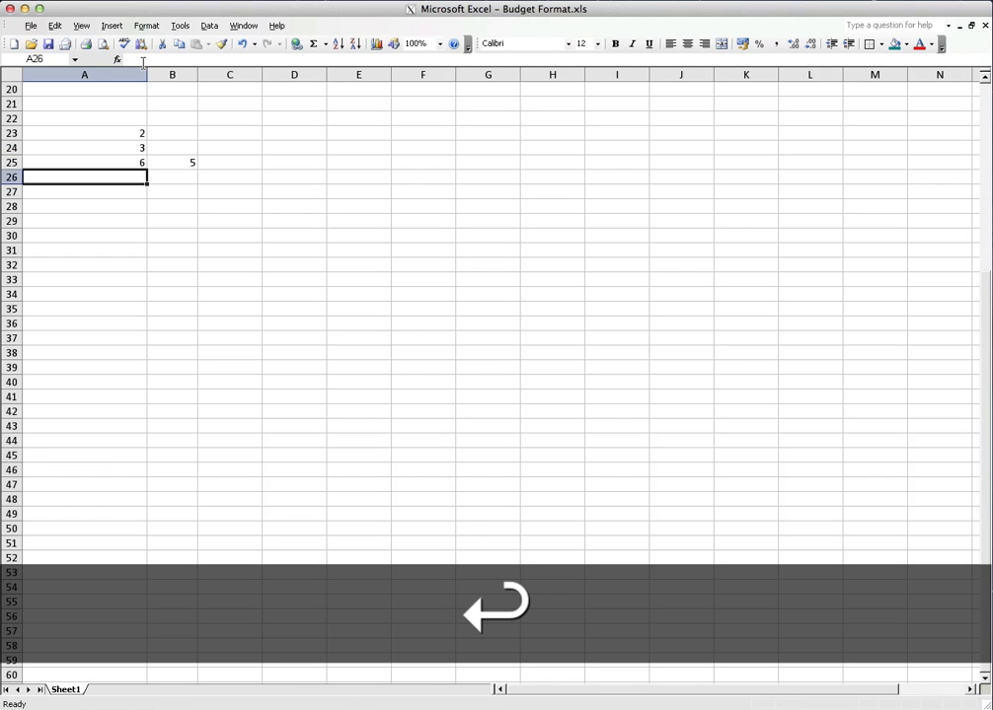
Set the value in cell A23 to 3 and select B25 to check its cell-reference formula
key(Up)
key(Up)
key(Up)
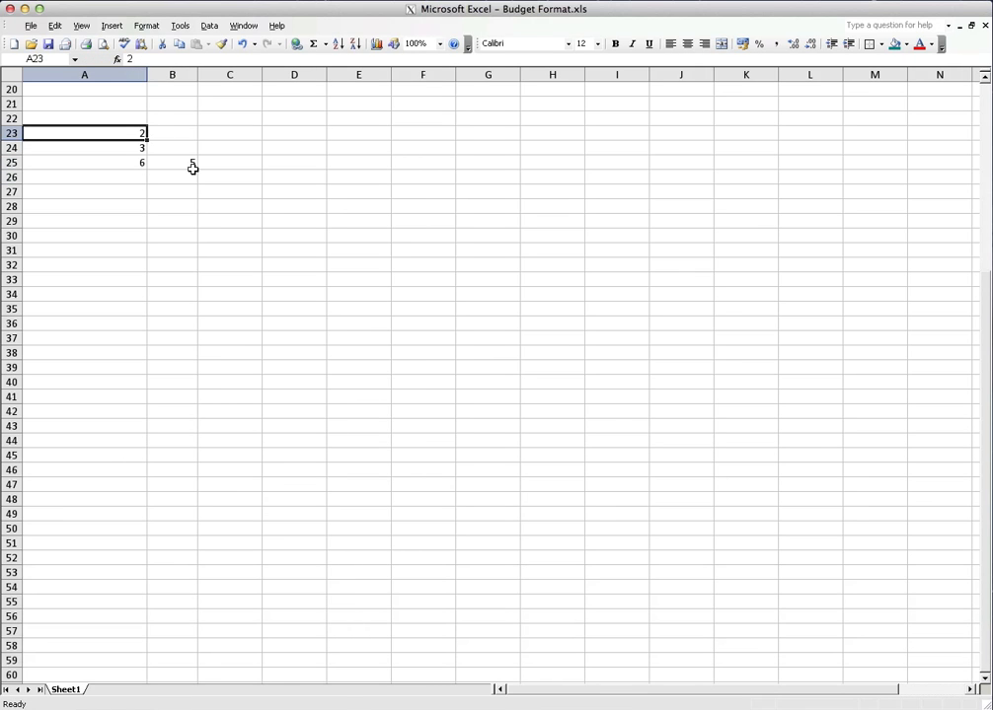
key(Right)
key(Down)
key(Down)
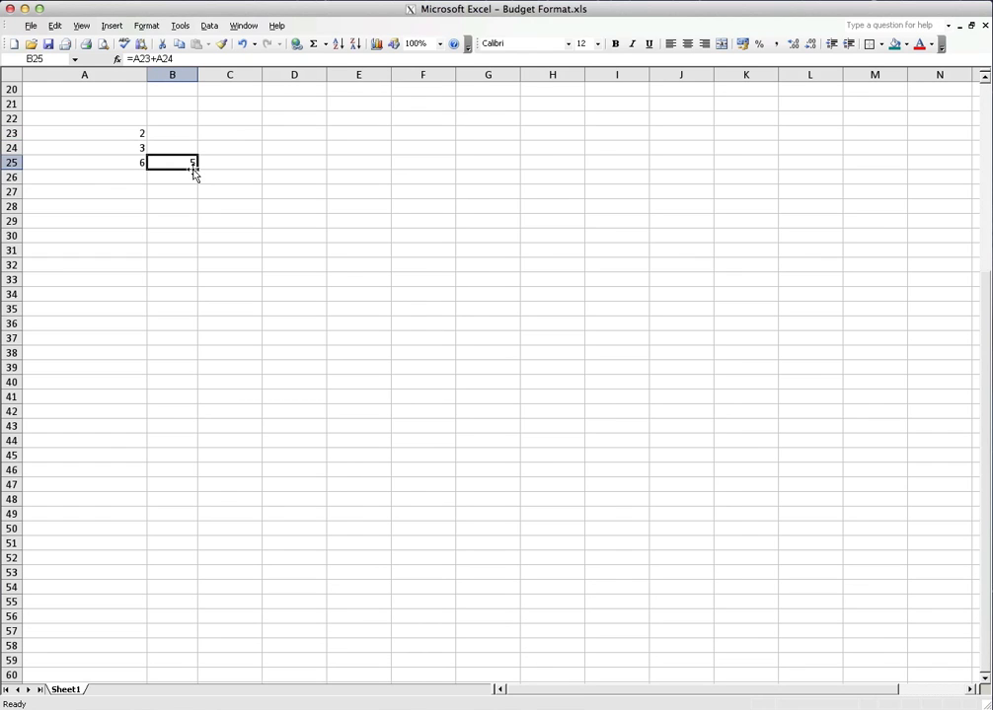
key(Up)
key(Up)
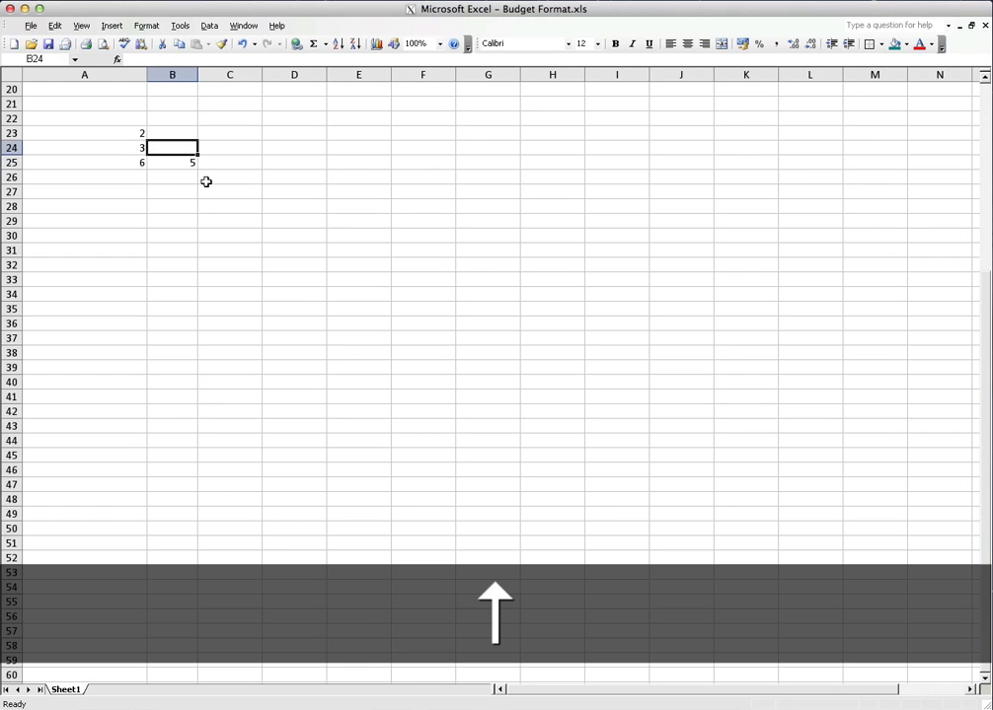
key(Left)
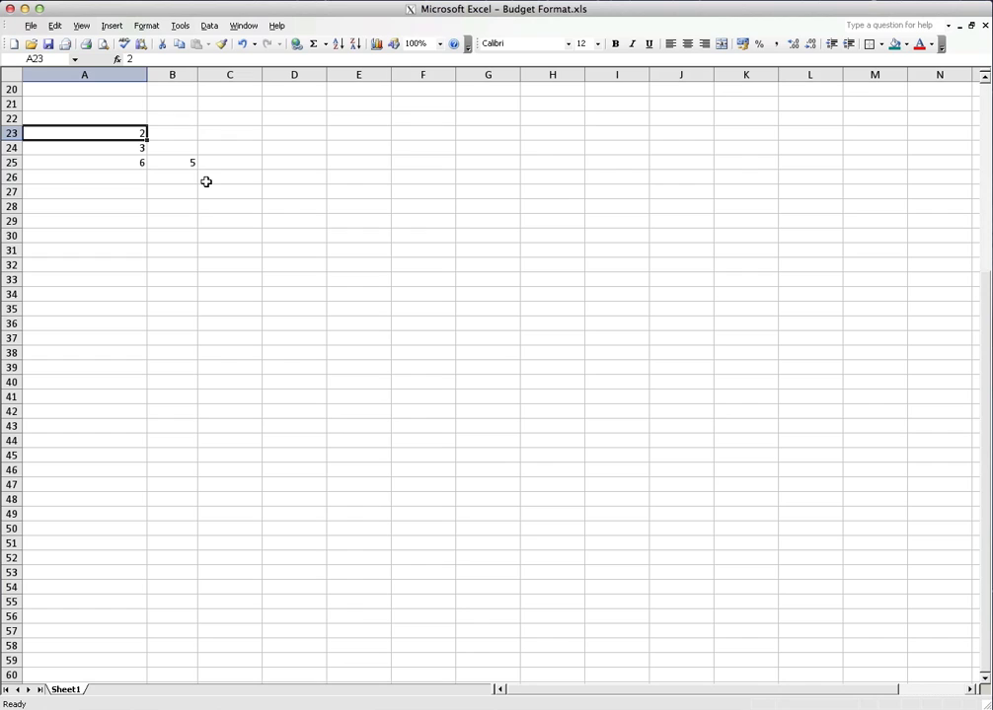
text(3)
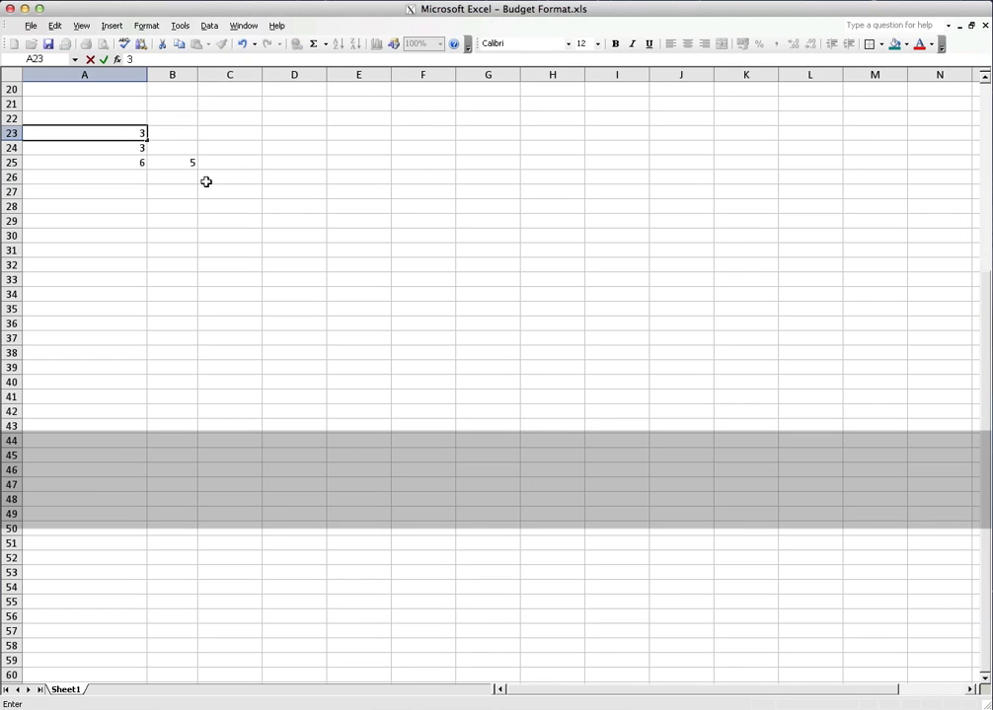
key(Return)
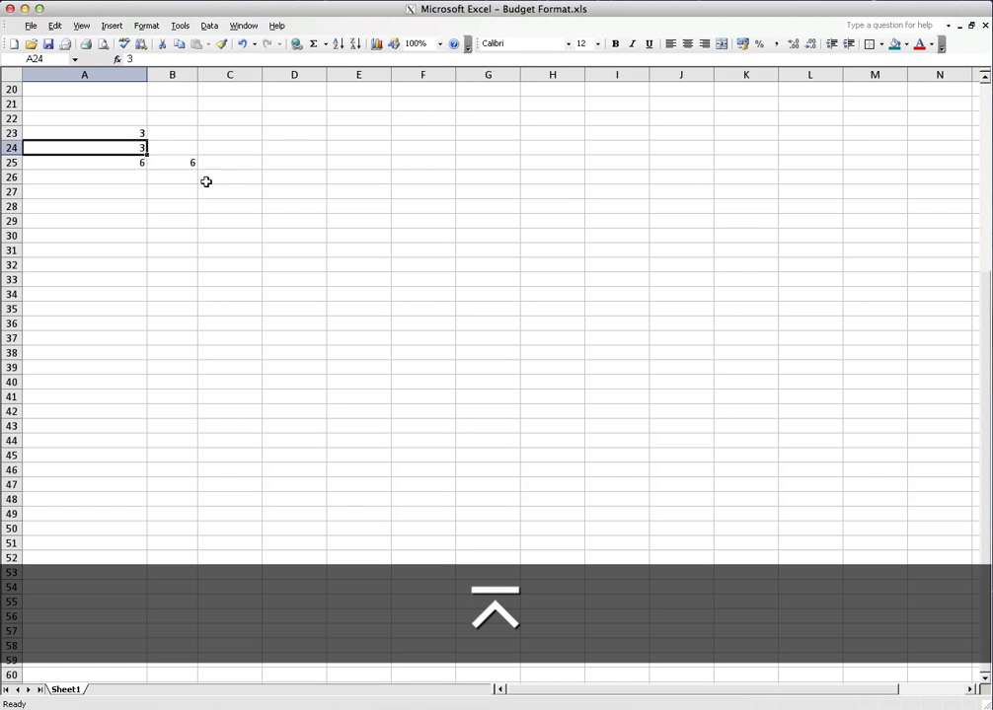
key(Right)
key(Down)
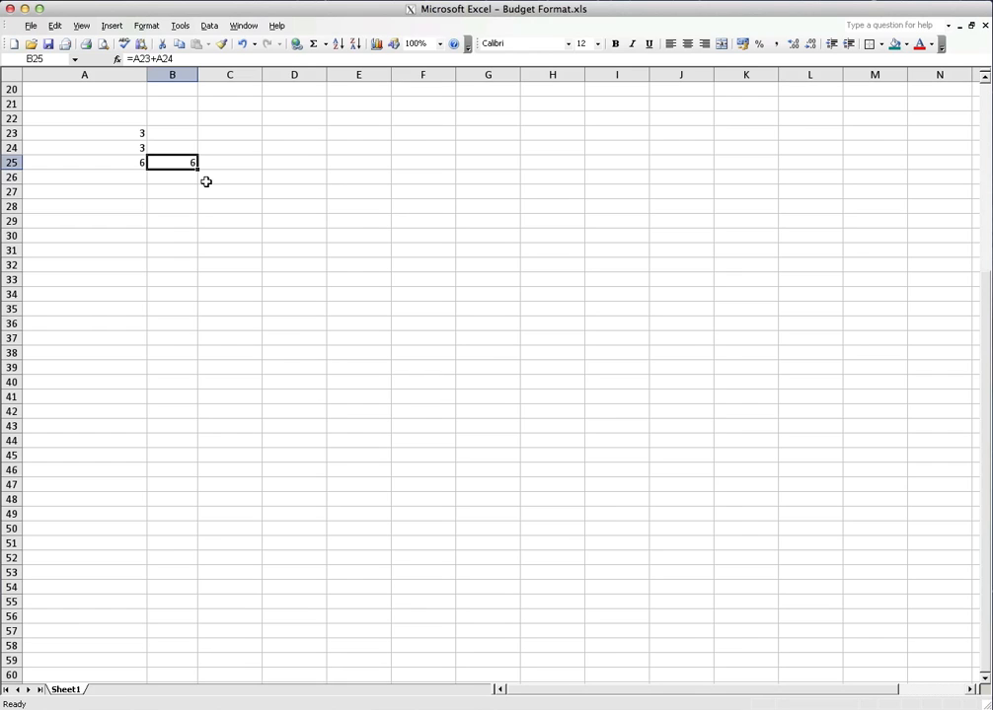
Enter the values 12354 in cell A23 and 121654 in cell A24
key(Up)
key(Left)
key(Right)
key(Down)
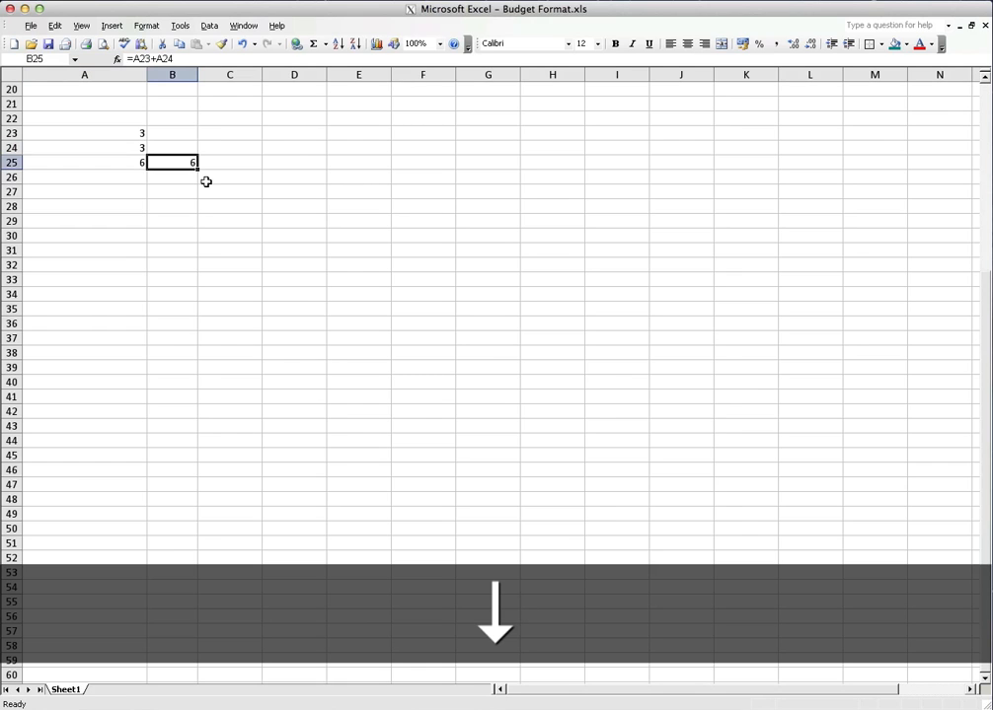
key(Left)
key(Up)
key(Up)
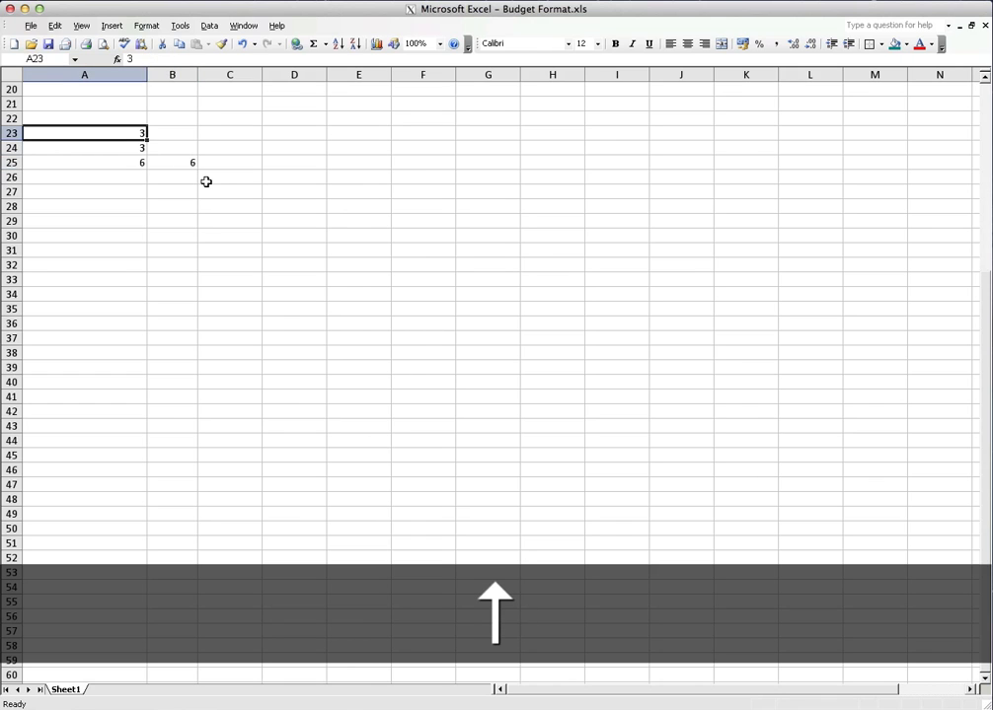
text(12354)
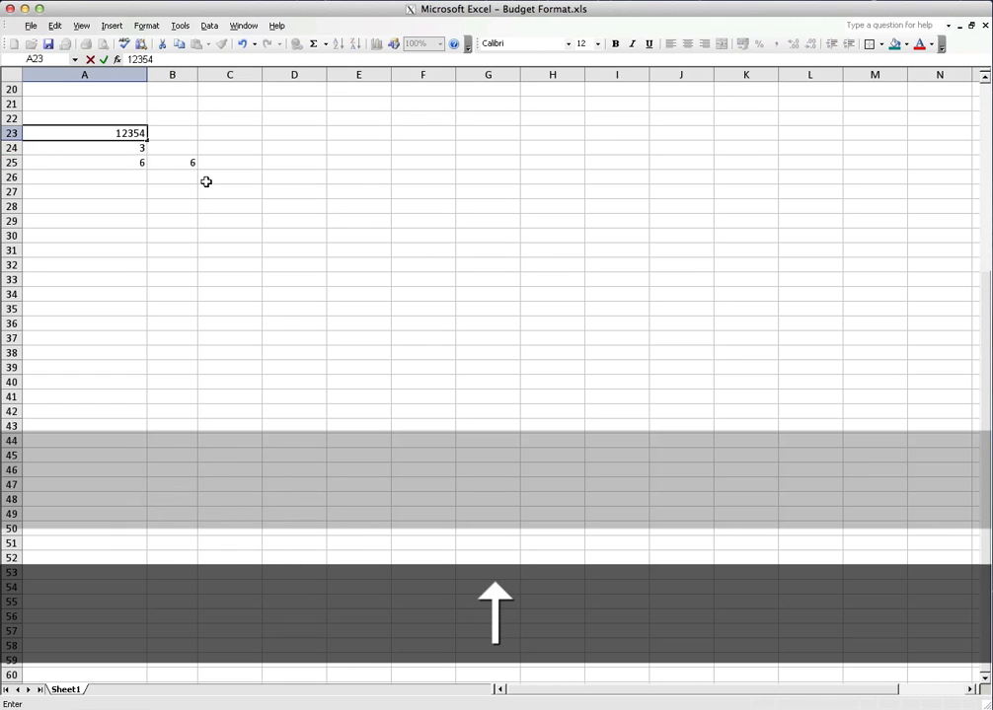
key(Return)
text(121654)
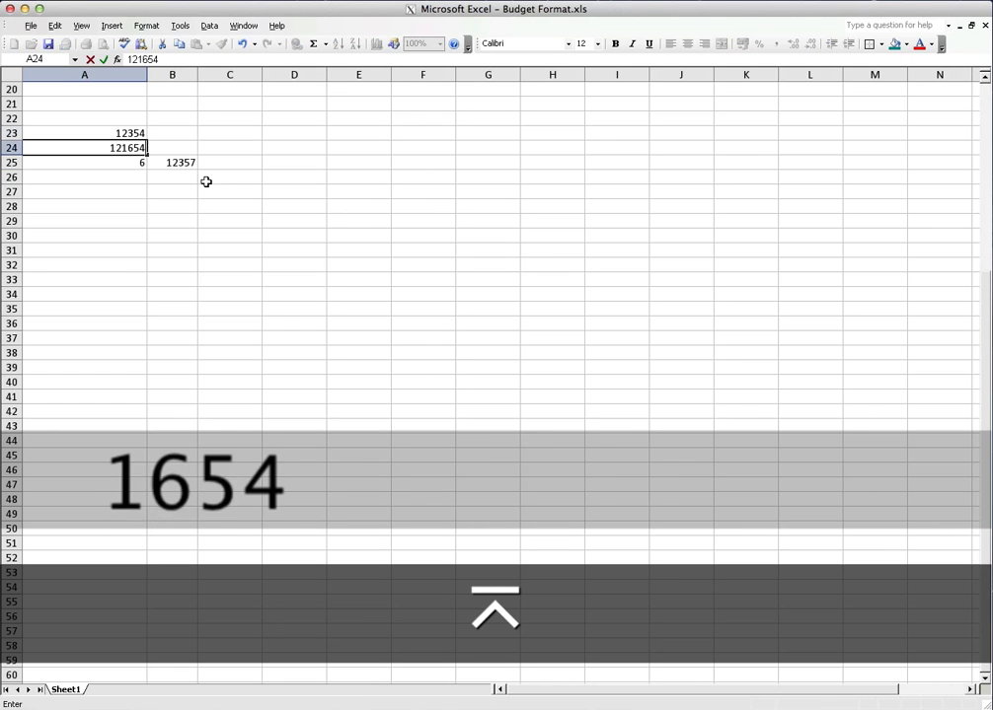
key(Return)
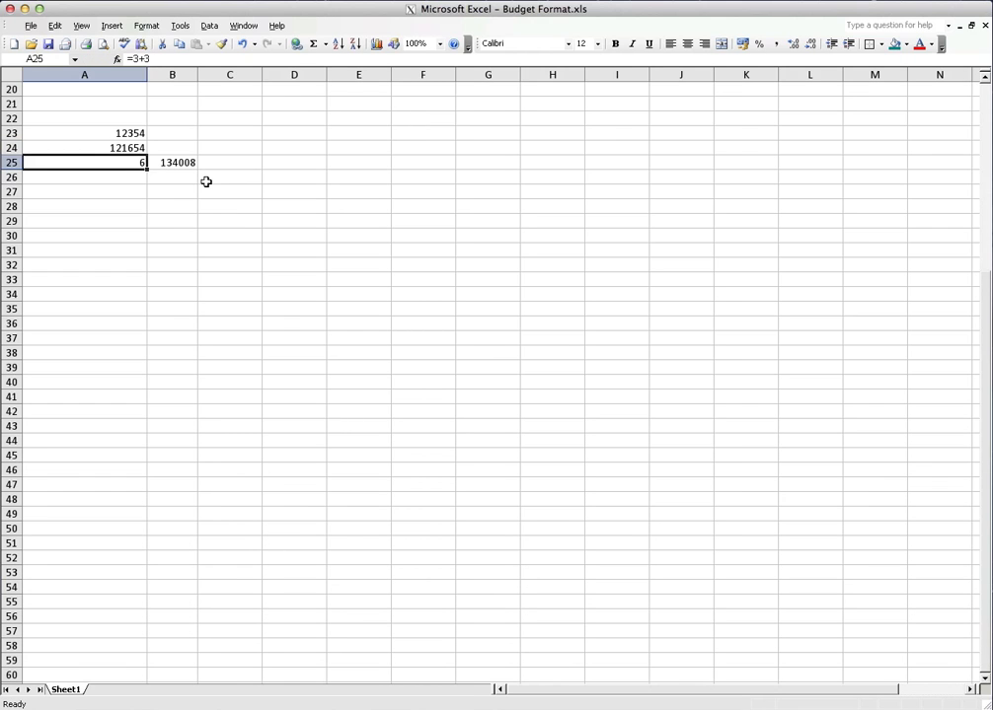
Enter the cell-reference subtraction formula =a24-a23 in cell C25 and reselect that cell
key(Up)
key(Up)
key(Down)
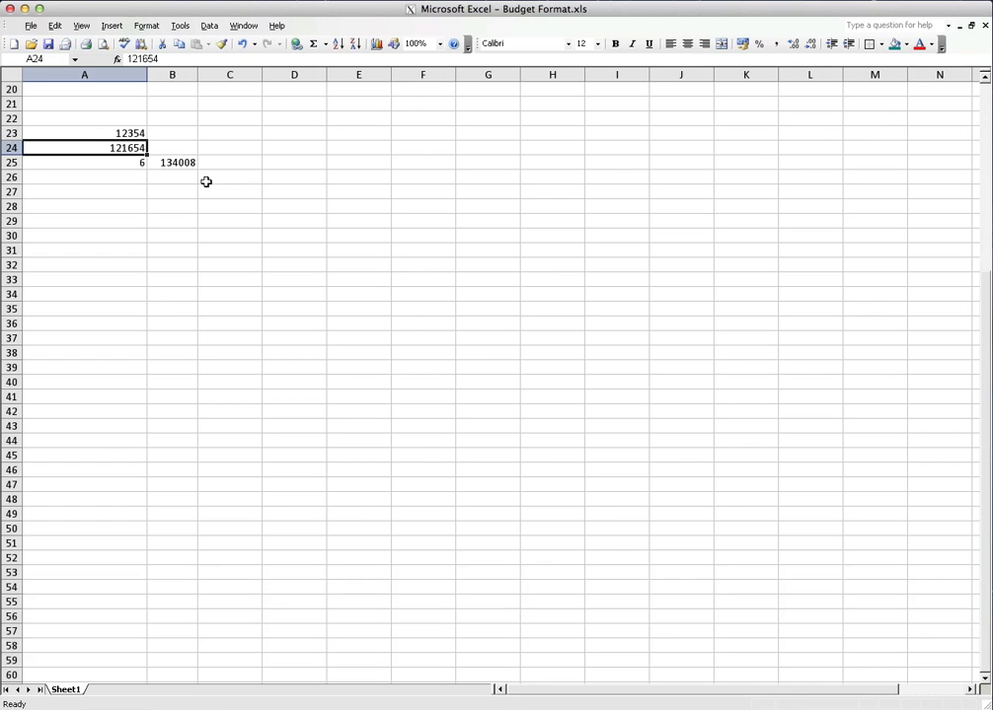
key(Right)
key(Down)
key(Up)
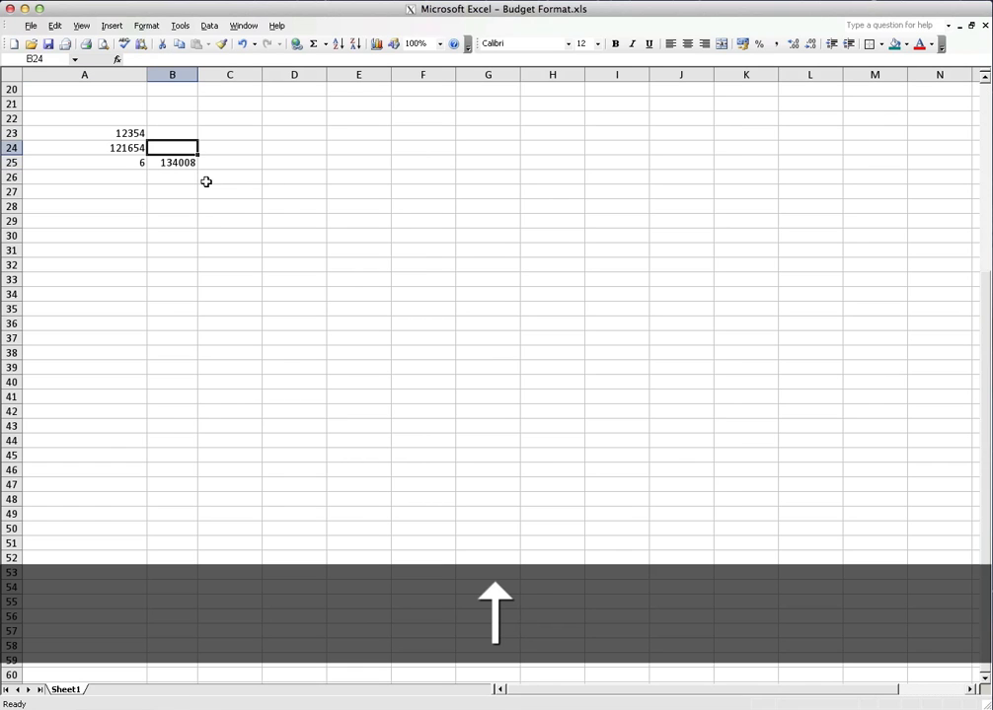
key(Right)
key(Down)
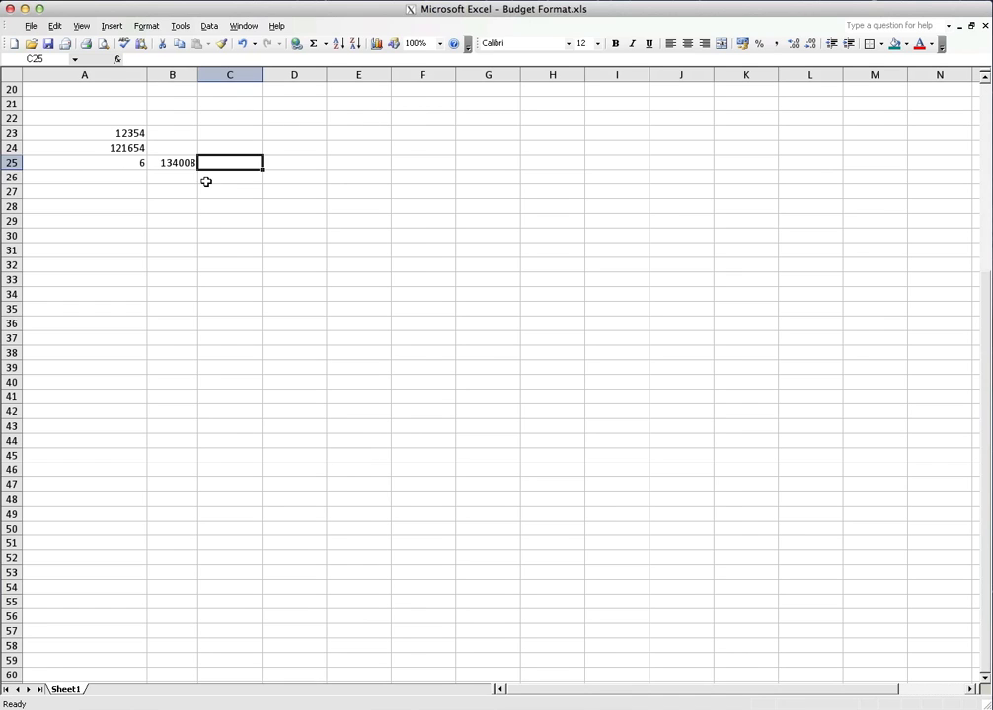
text(=)
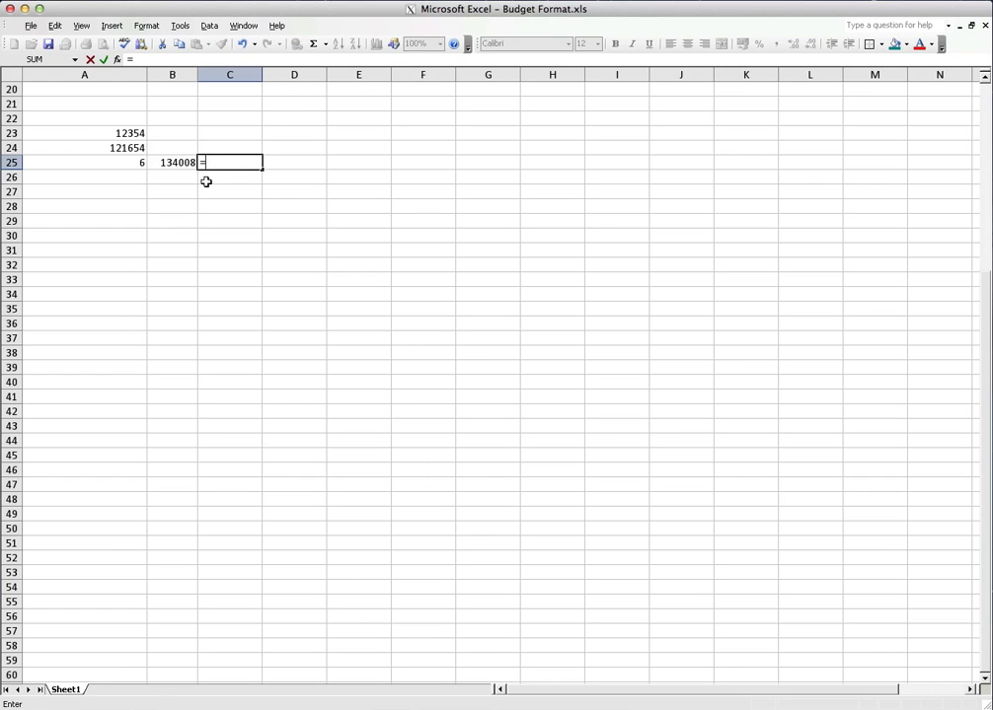
text(a24)
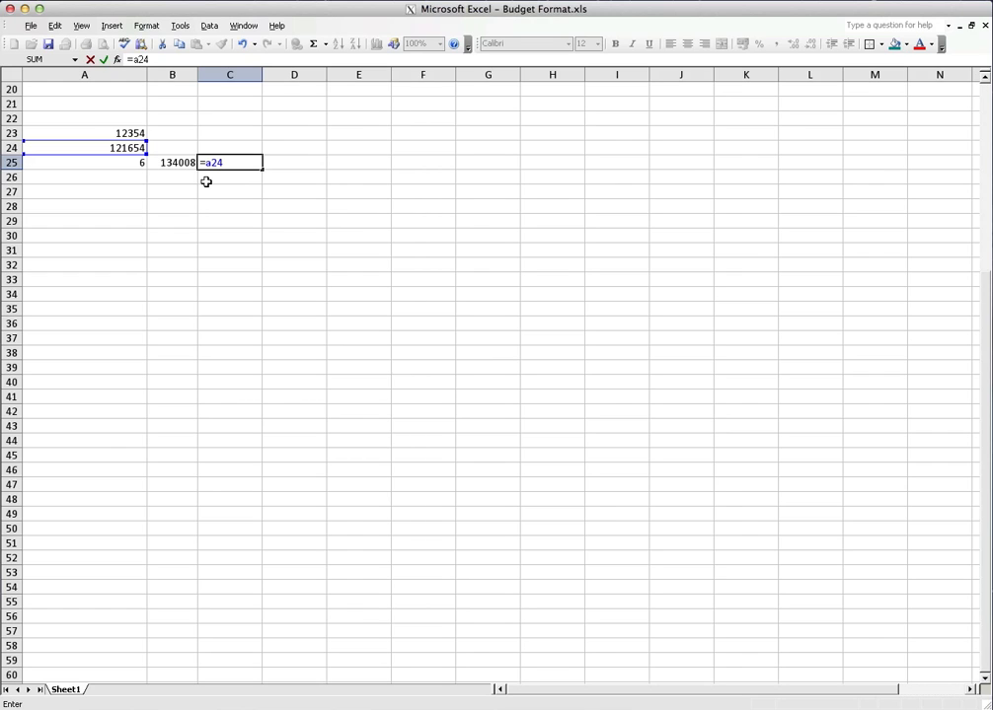
text(-)
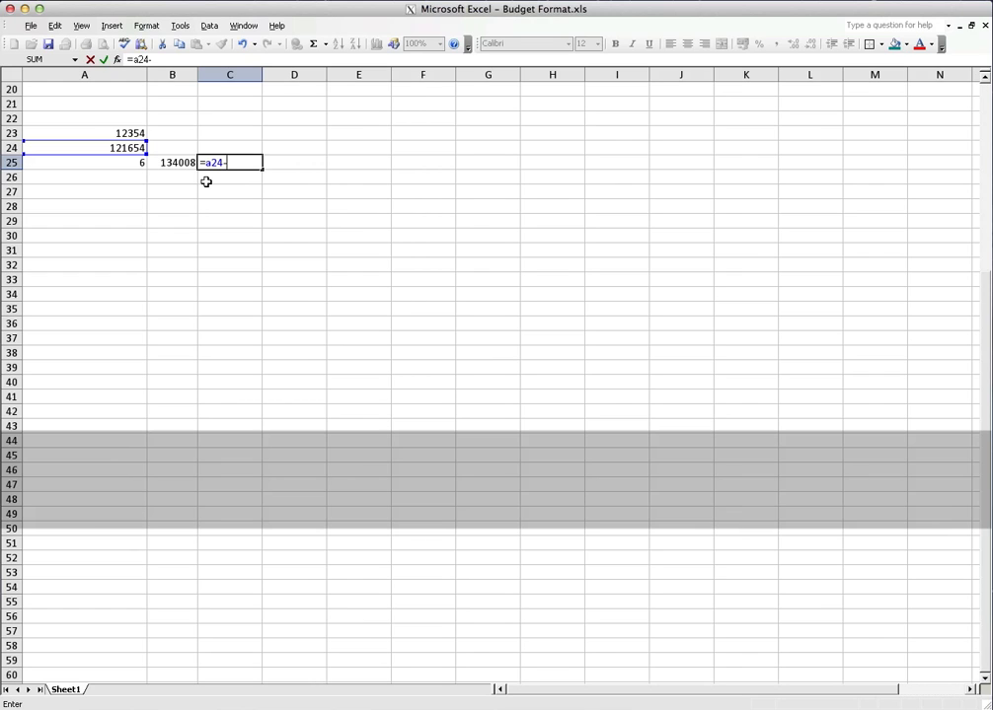
text(a23)
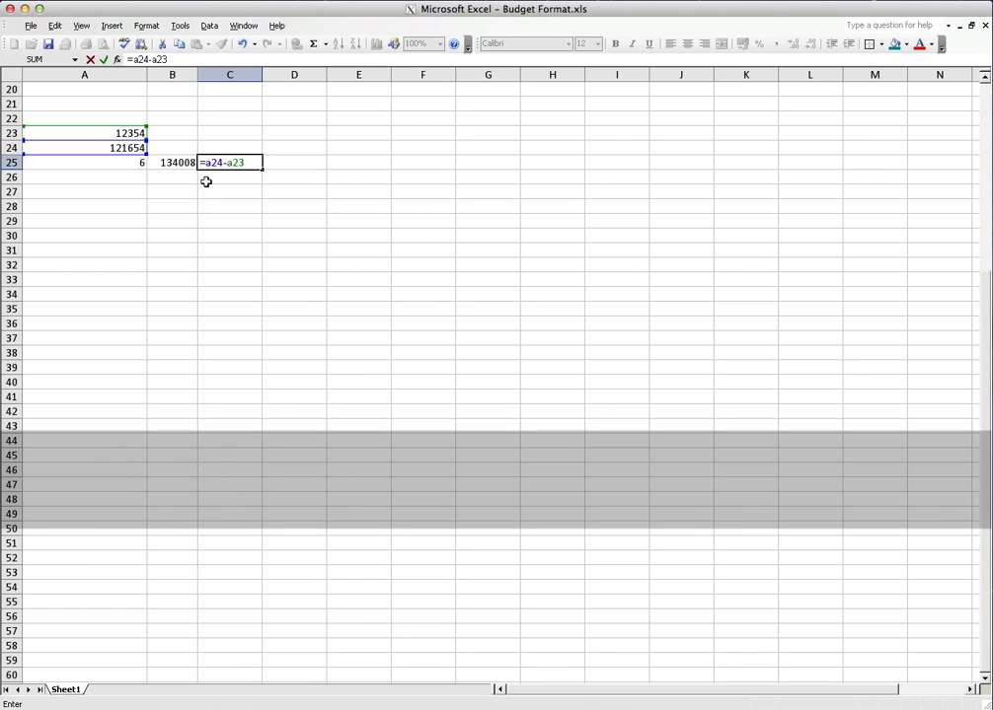
key(Return)
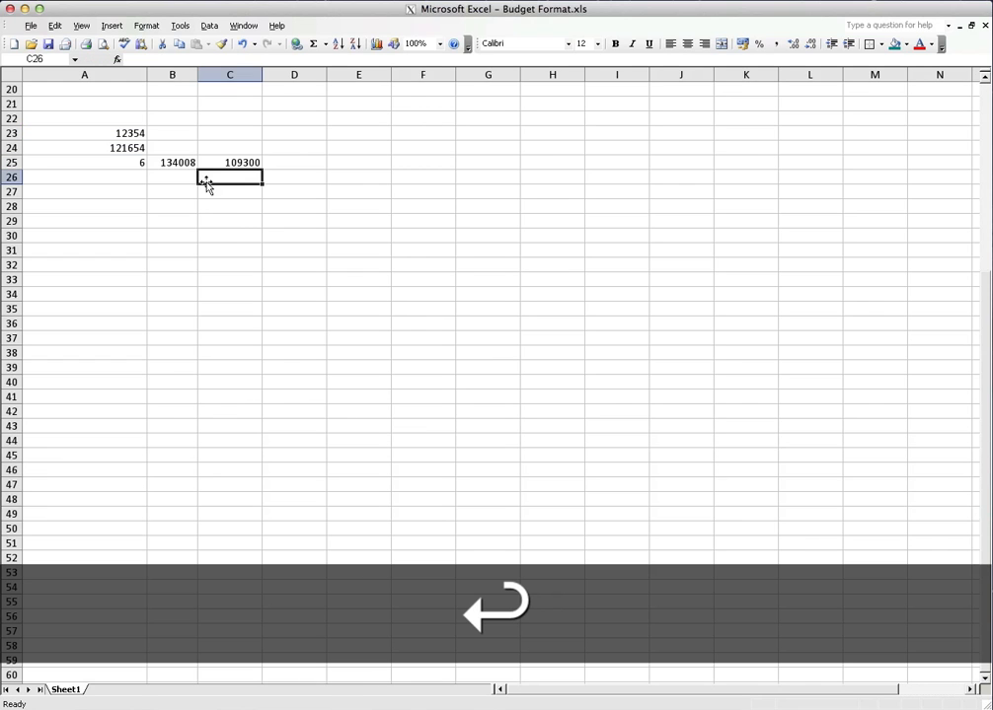
key(Up)
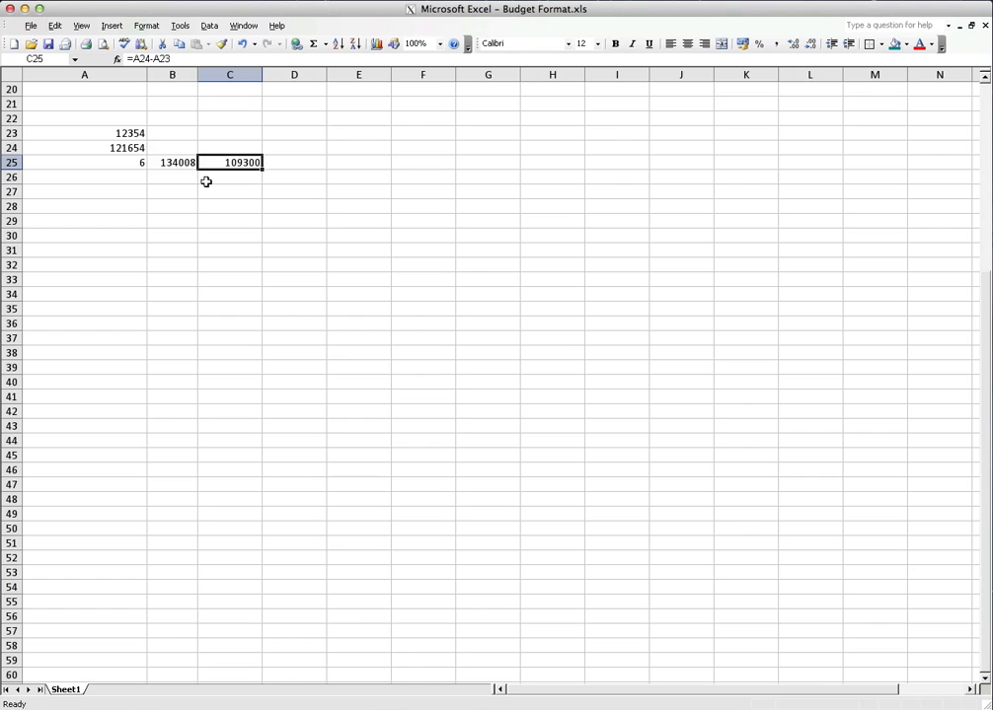
Enter the cell-reference multiplication formula =a24*a23 in cell D25, check it, and select cell E25
key(Right)
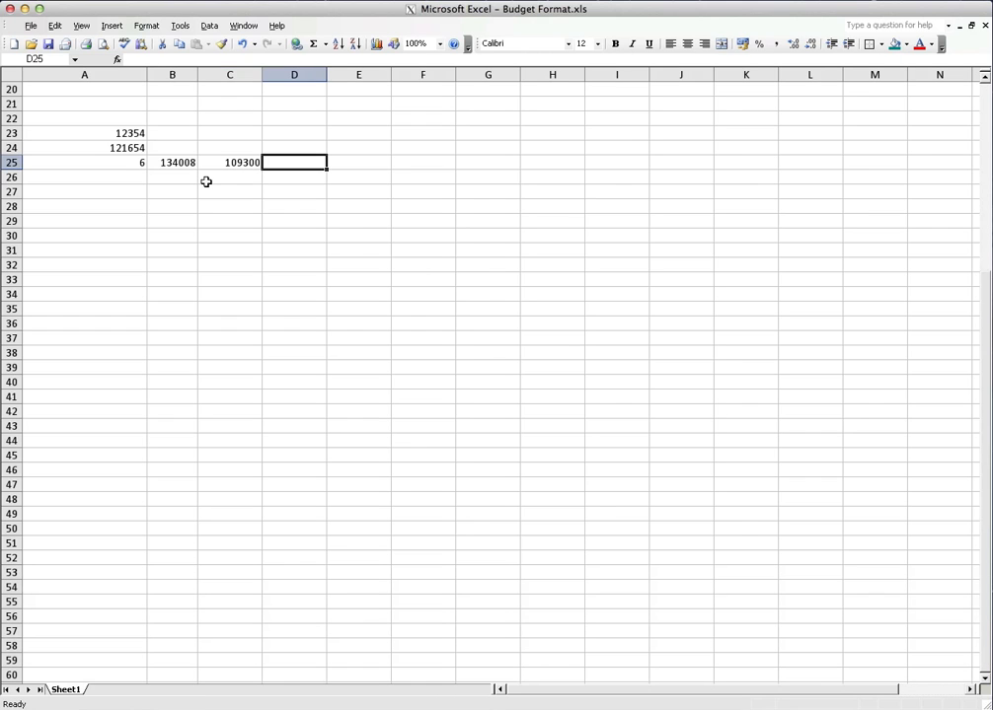
text(=)
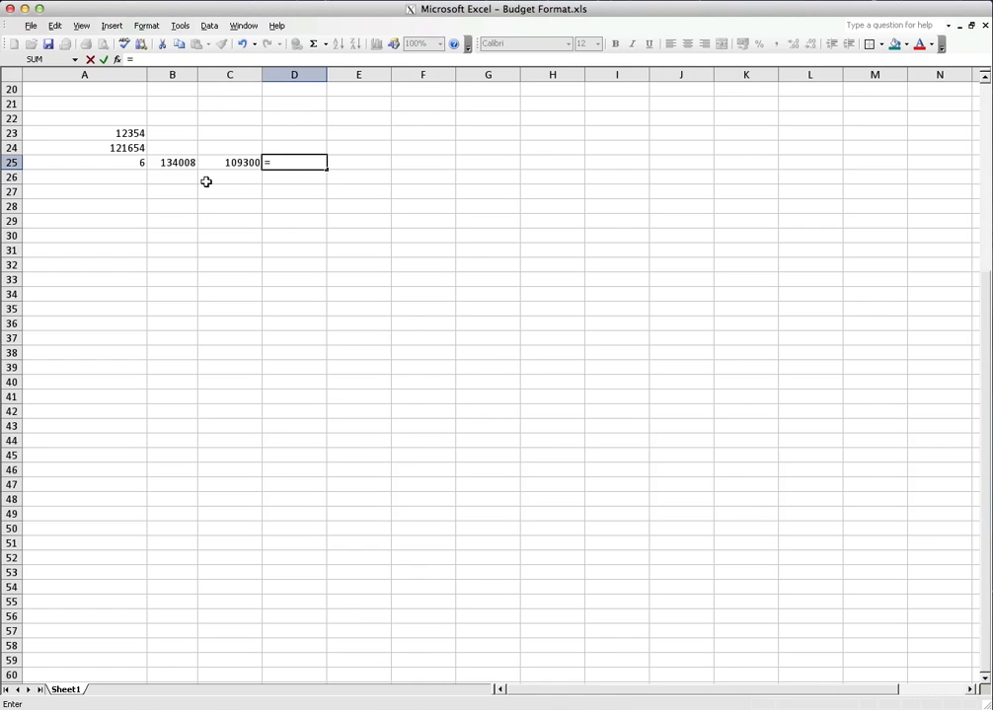
text(a2)
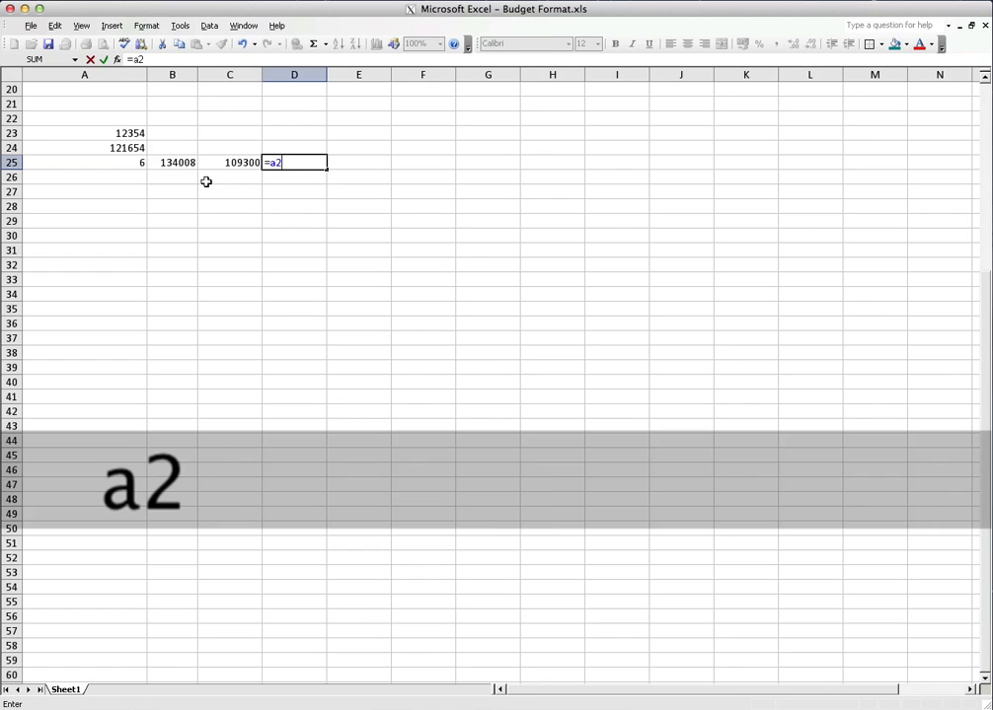
text(4)
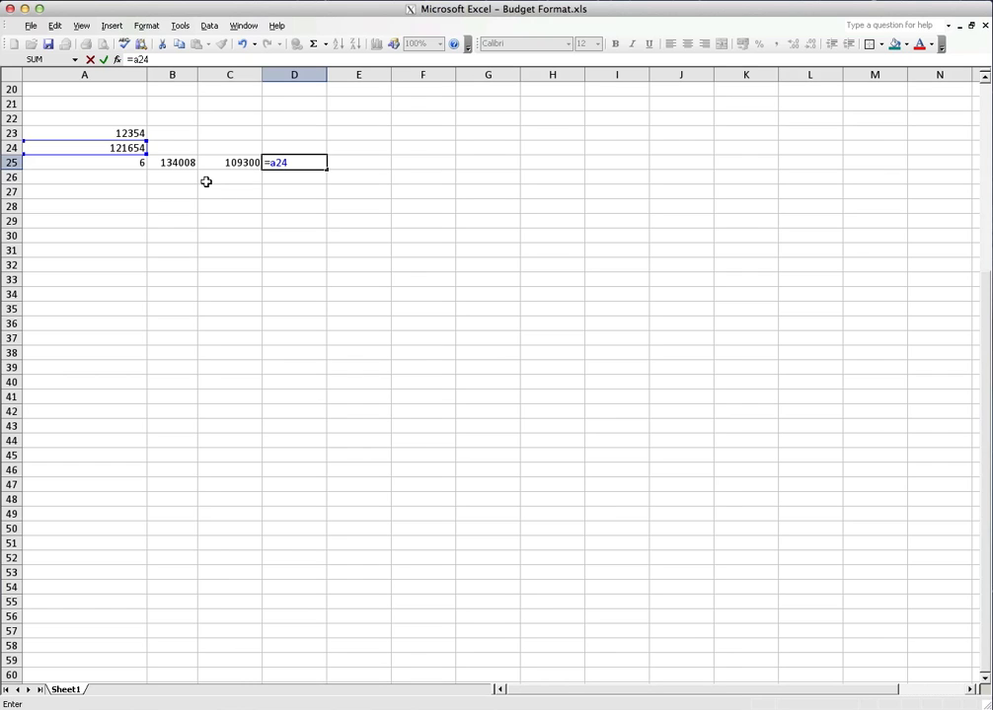
text(*a23)
key(Return)
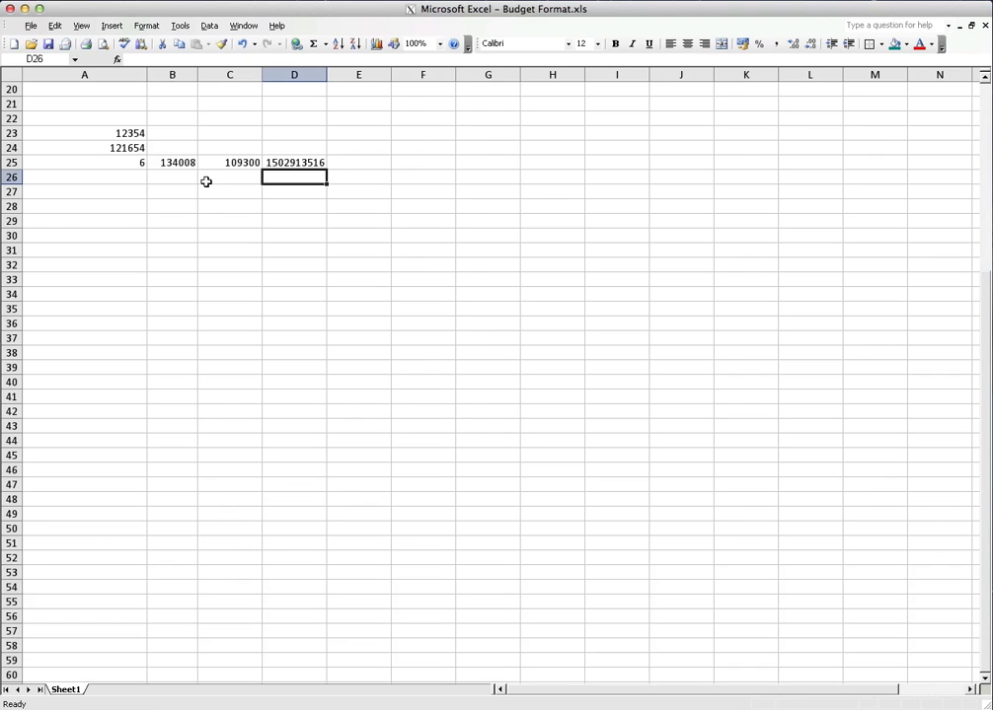
key(Up)
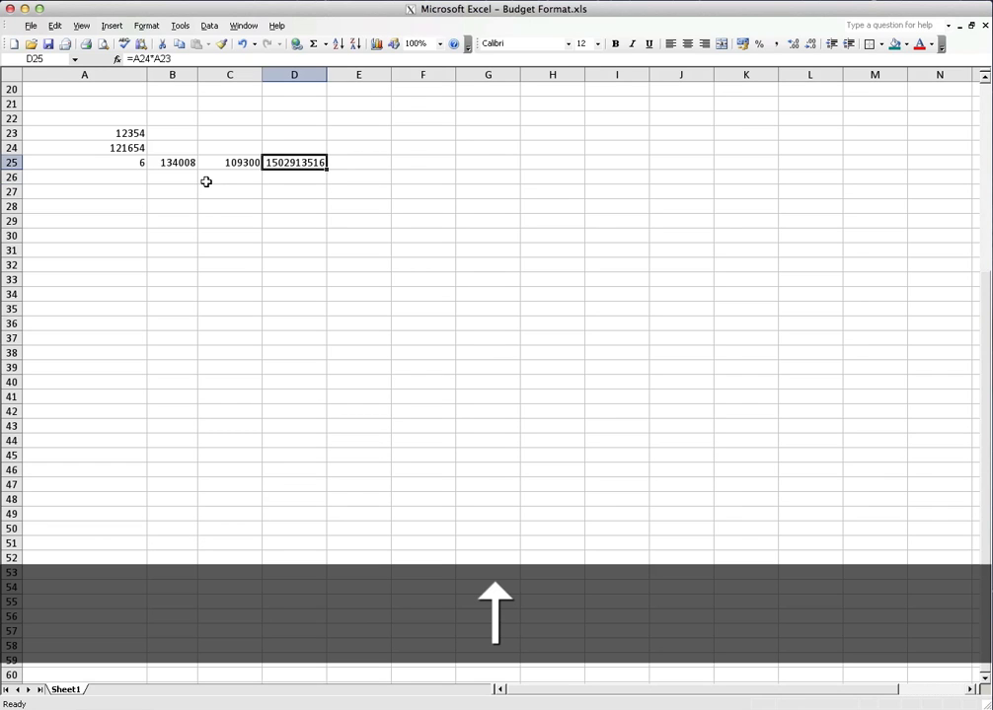
key(Right)
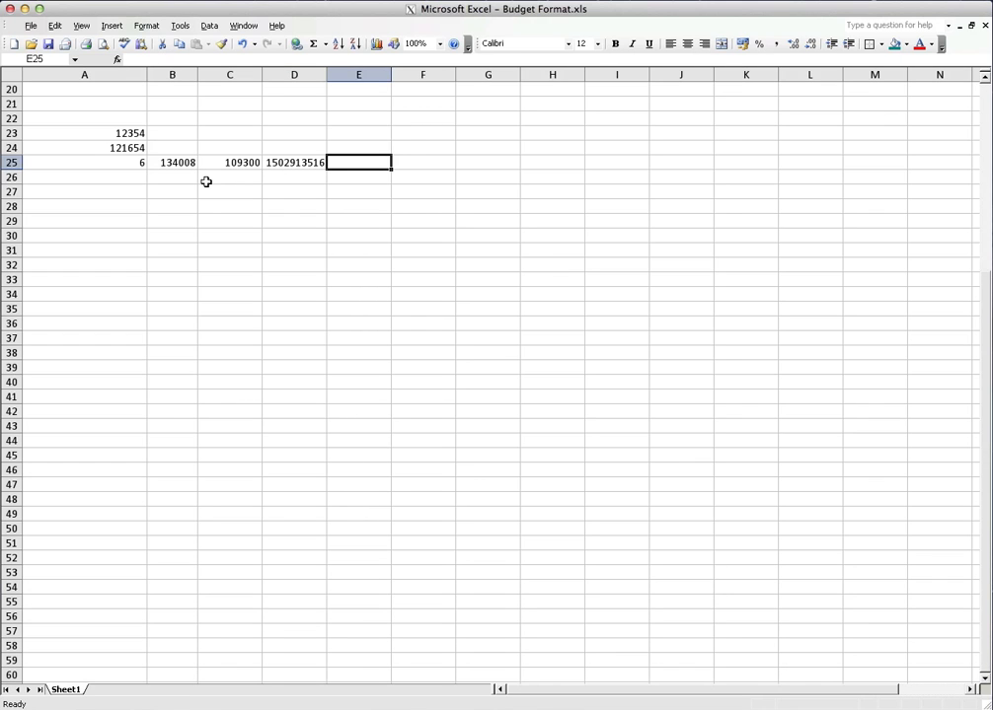
Enter the cell-reference division formula =a24/a23 in cell E25 and check the formulas from E25 back to B25
text(=)
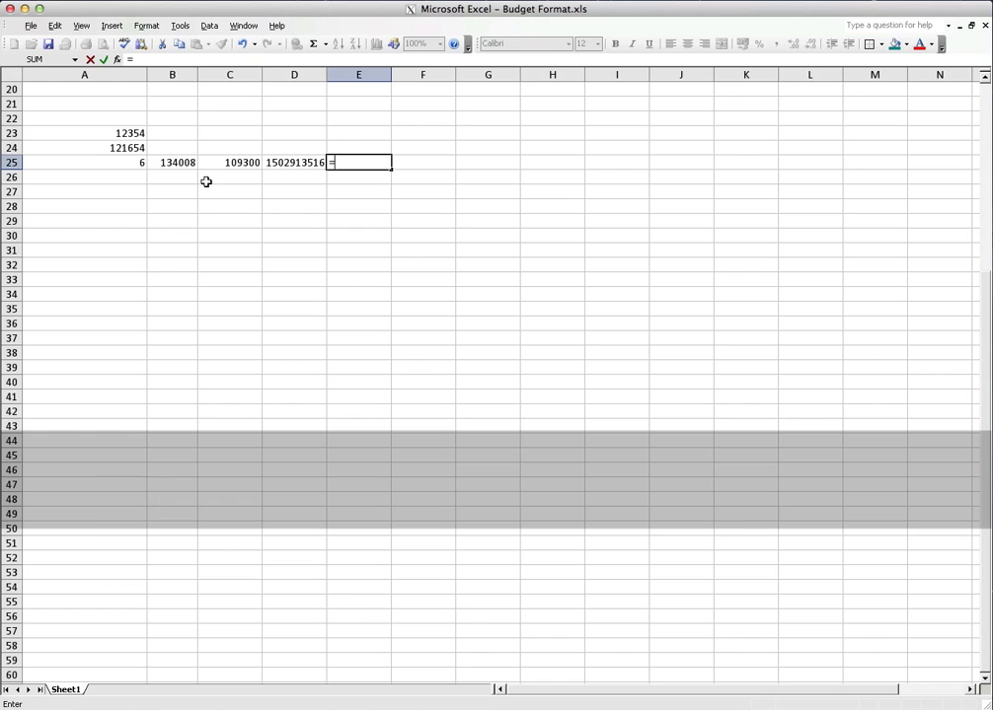
text(a24)
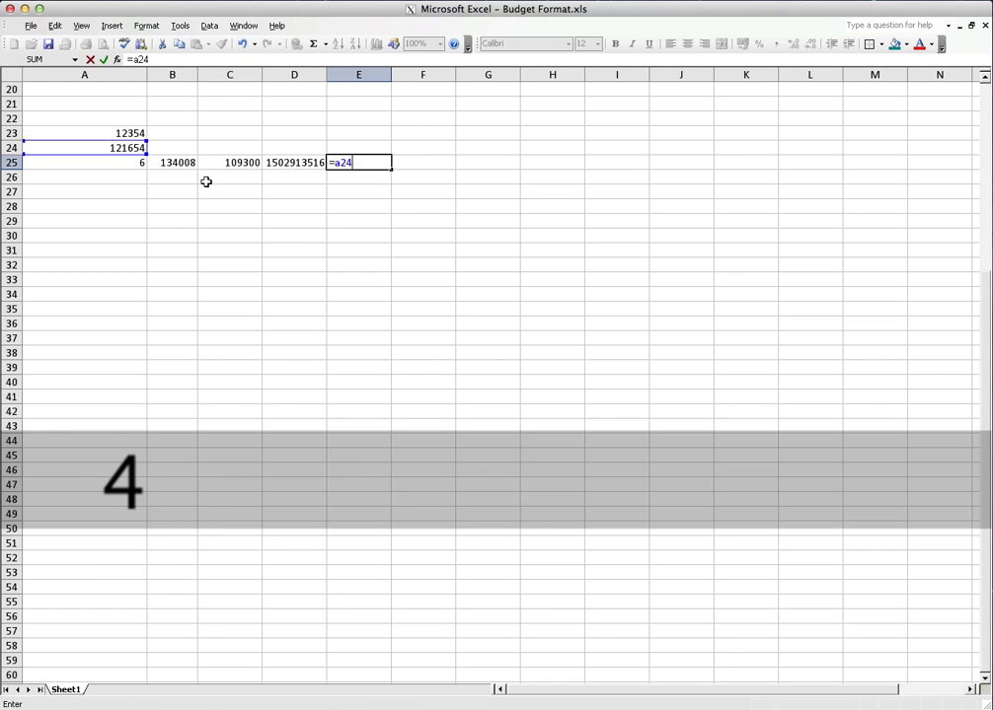
text(/)
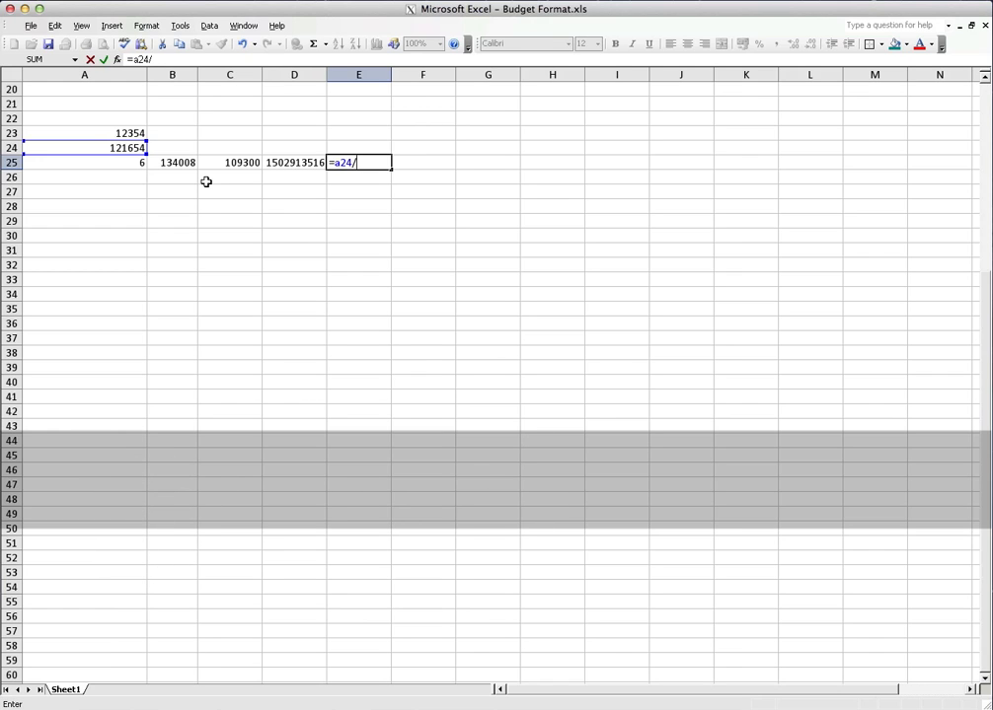
text(a23)
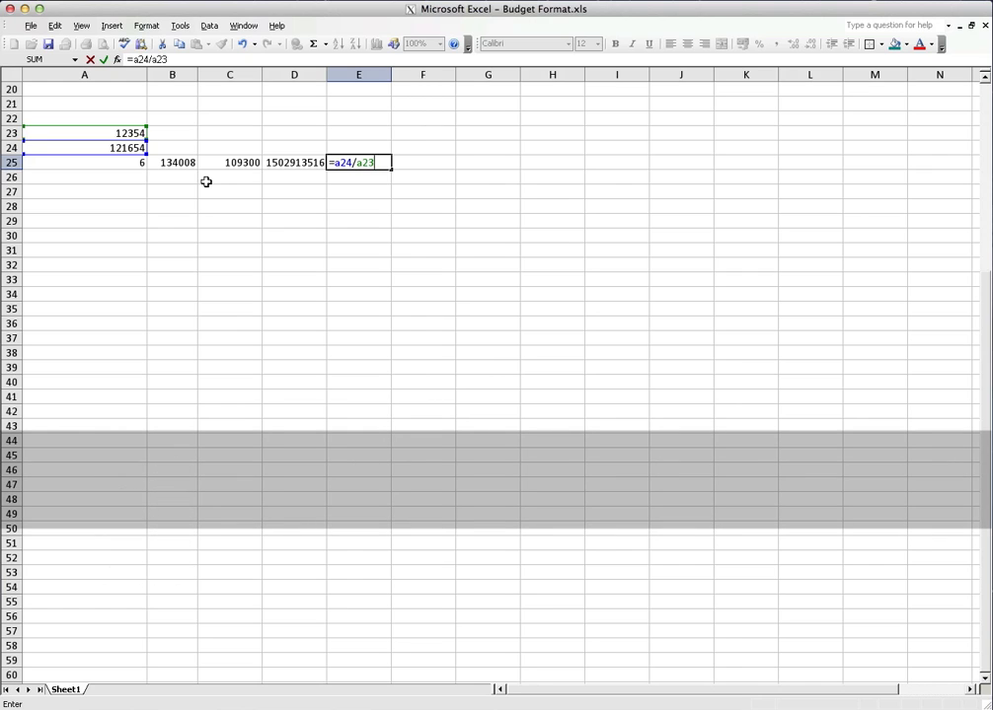
key(Return)
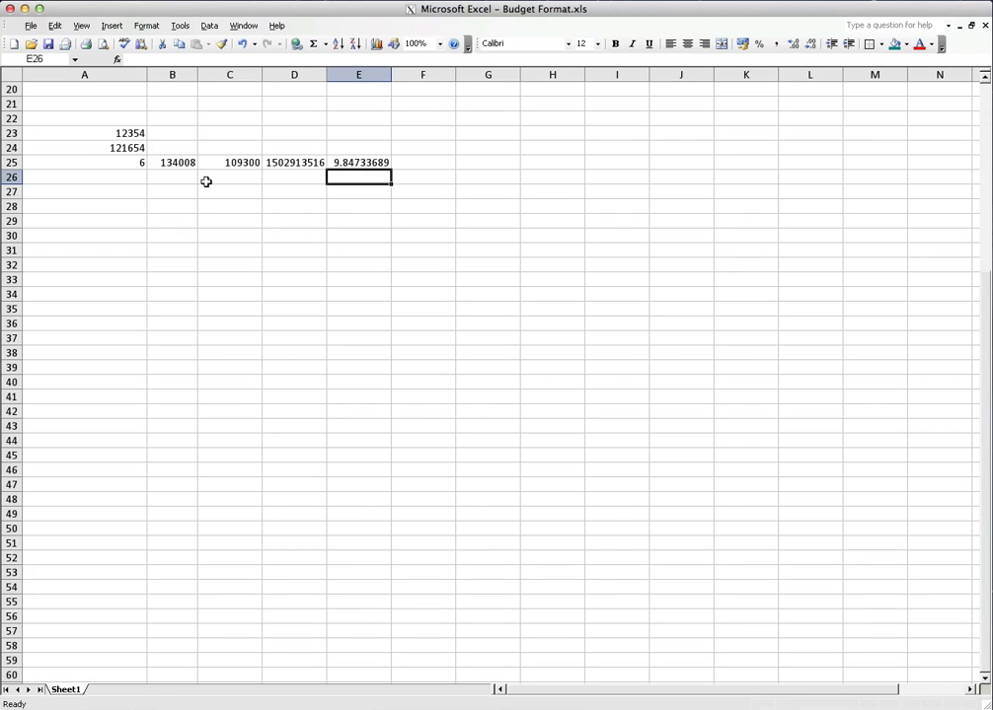
key(Up)
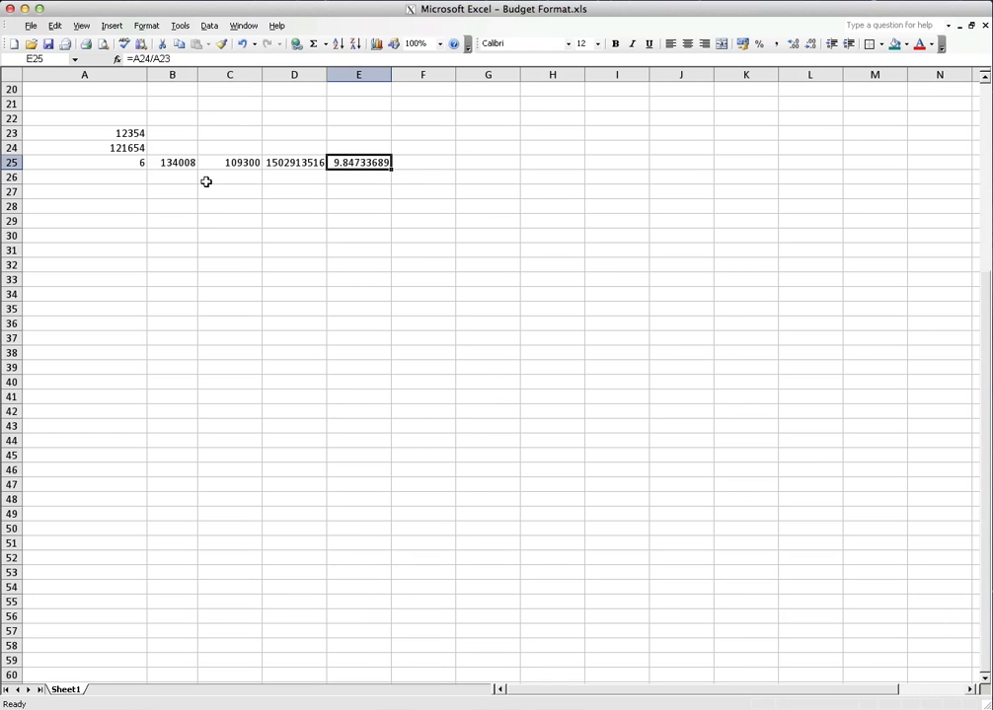
key(Left)
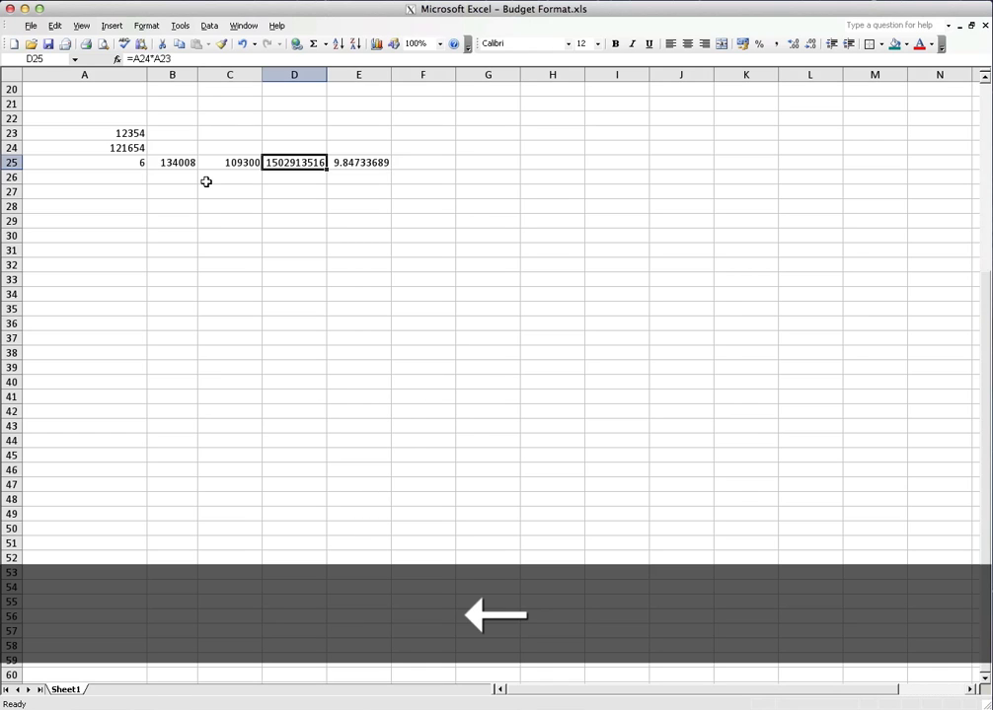
key(Left)
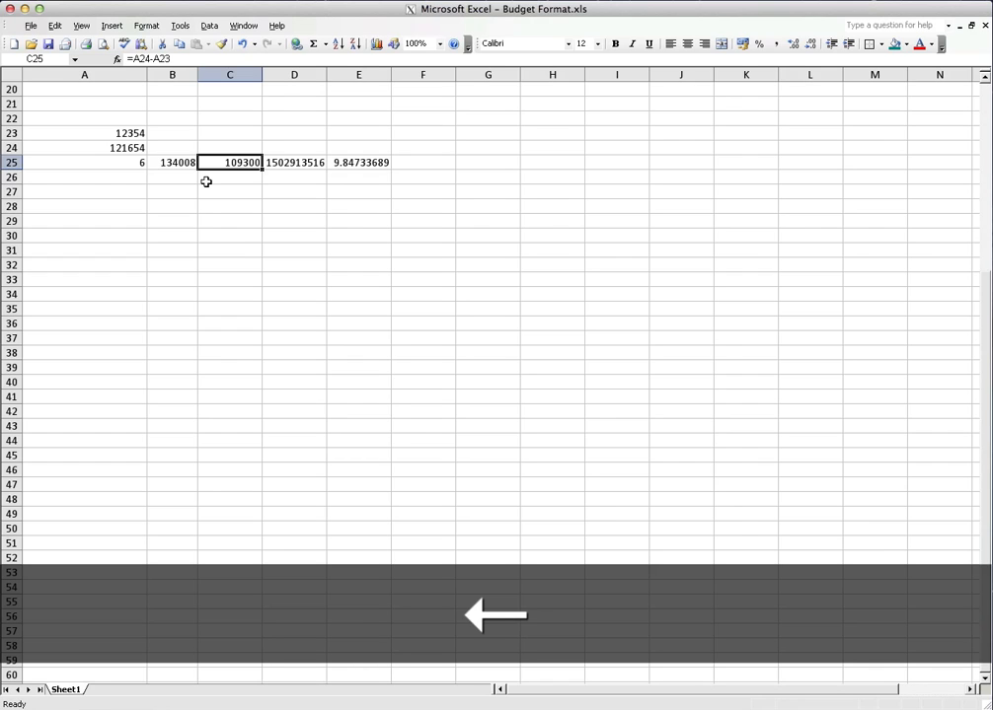
key(Left)
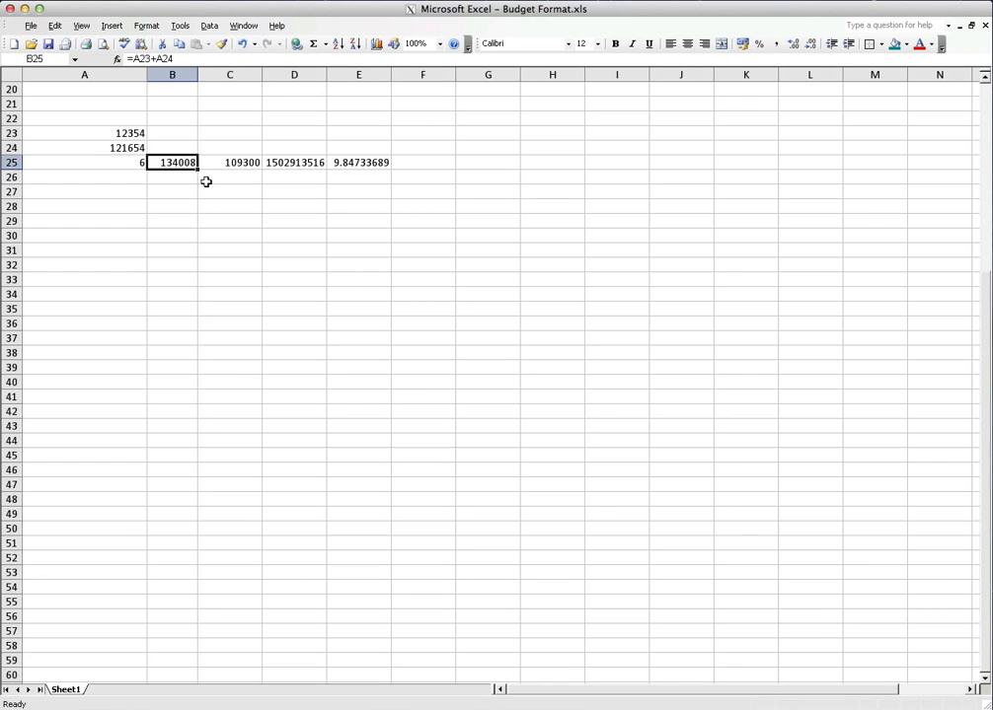
Change the value in cell A23 to 12345 to recalculate the cell-reference formulas in row 25
key(Up)
key(Left)
key(Up)
key(Down)
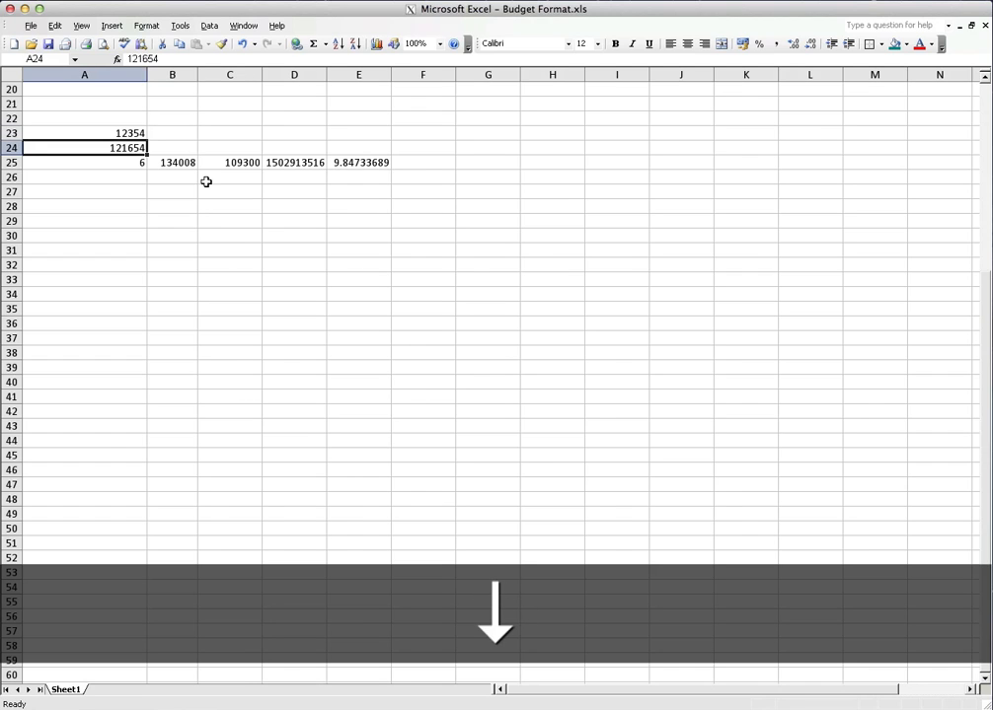
key(Up)
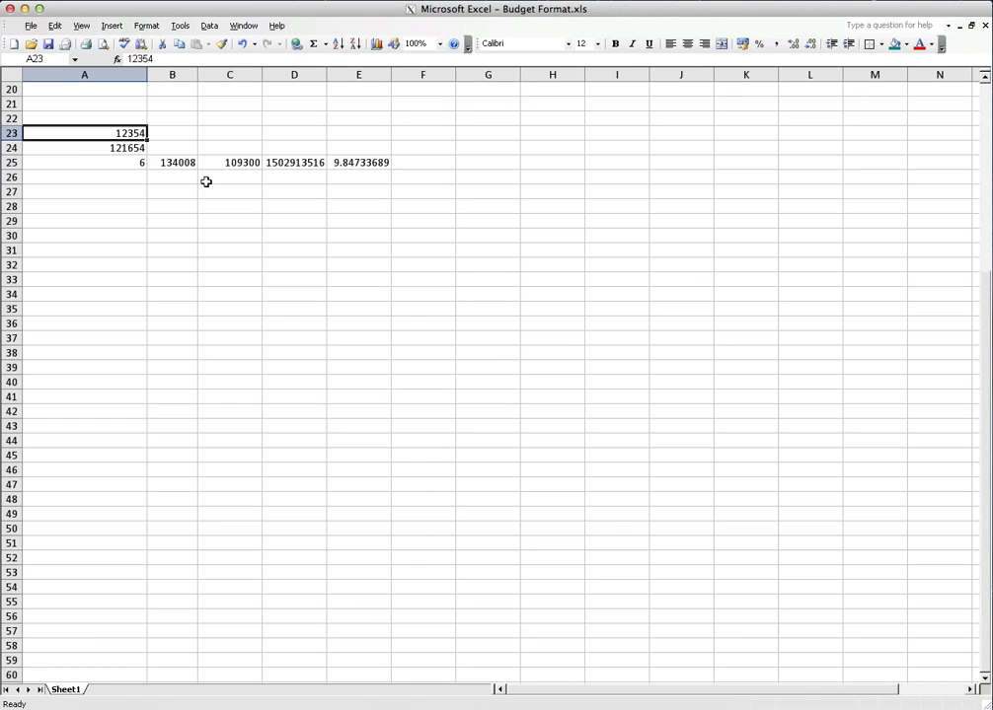
text(12345)
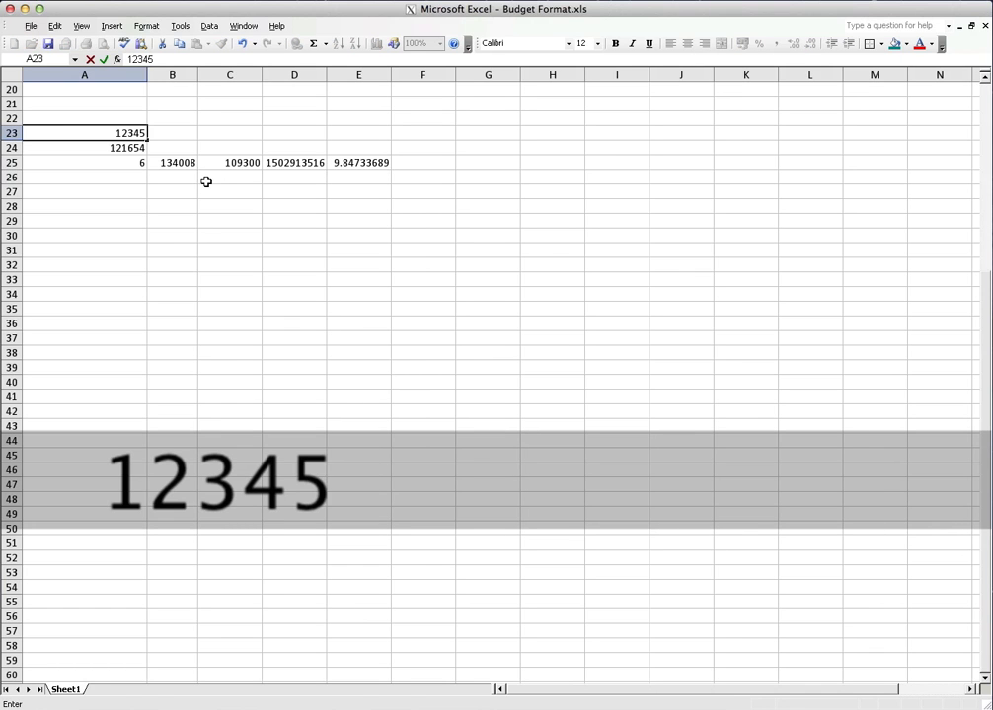
key(Return)
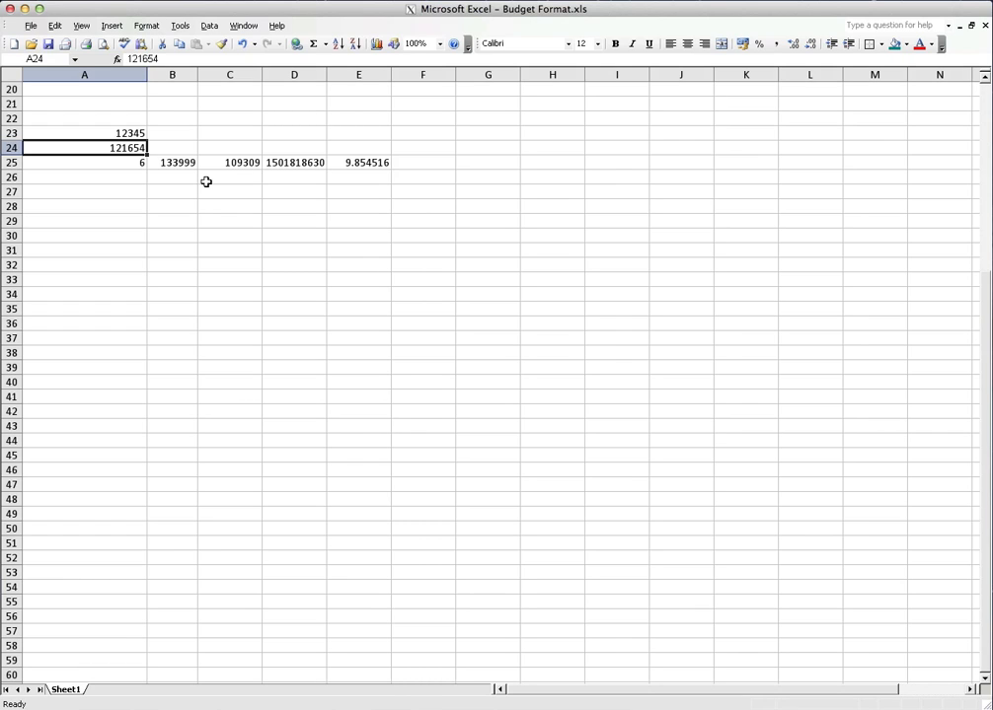
Enter the value 17.5 in cell A22
key(Up)
key(Up)
text(17.)
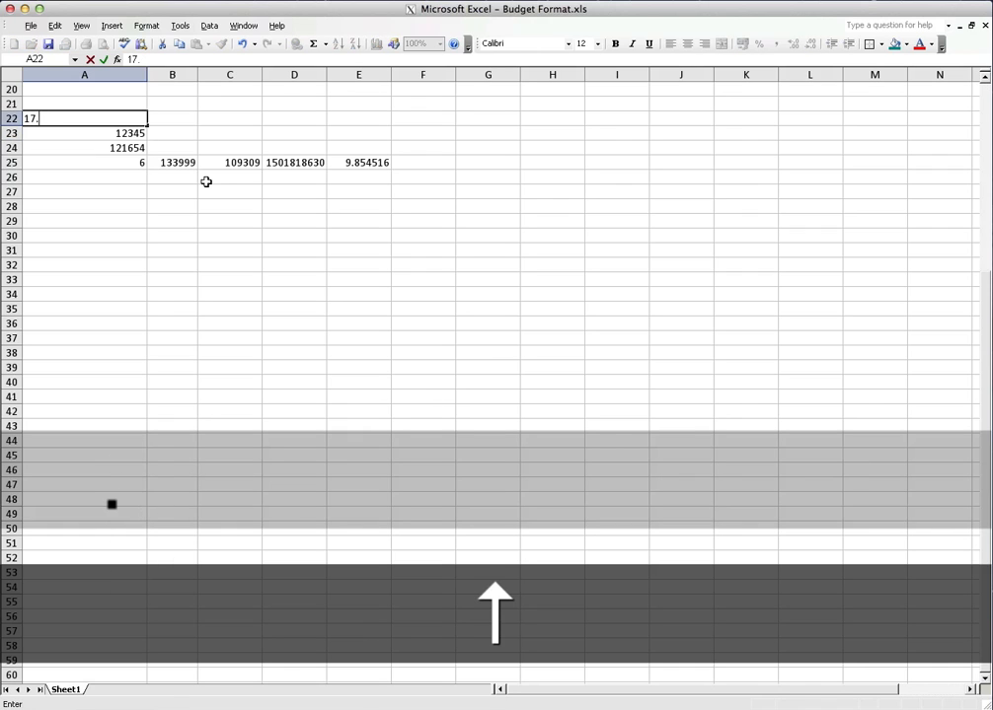
text(5)
key(Return)
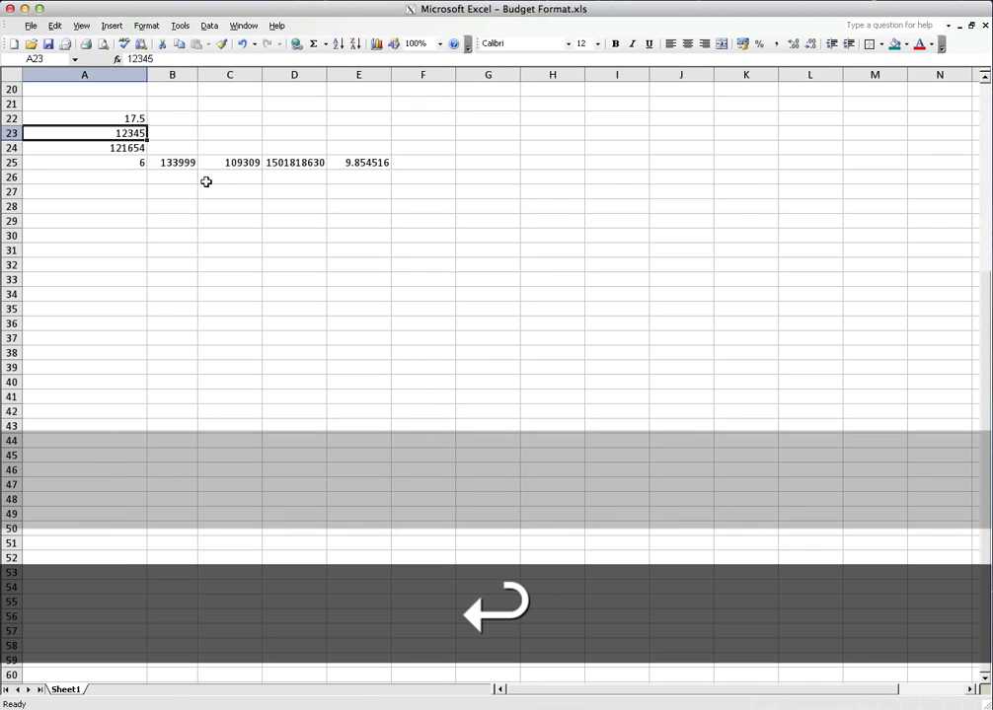
Set the value in cell A22 to 20 and the value in cell A24 to 150000
key(Up)
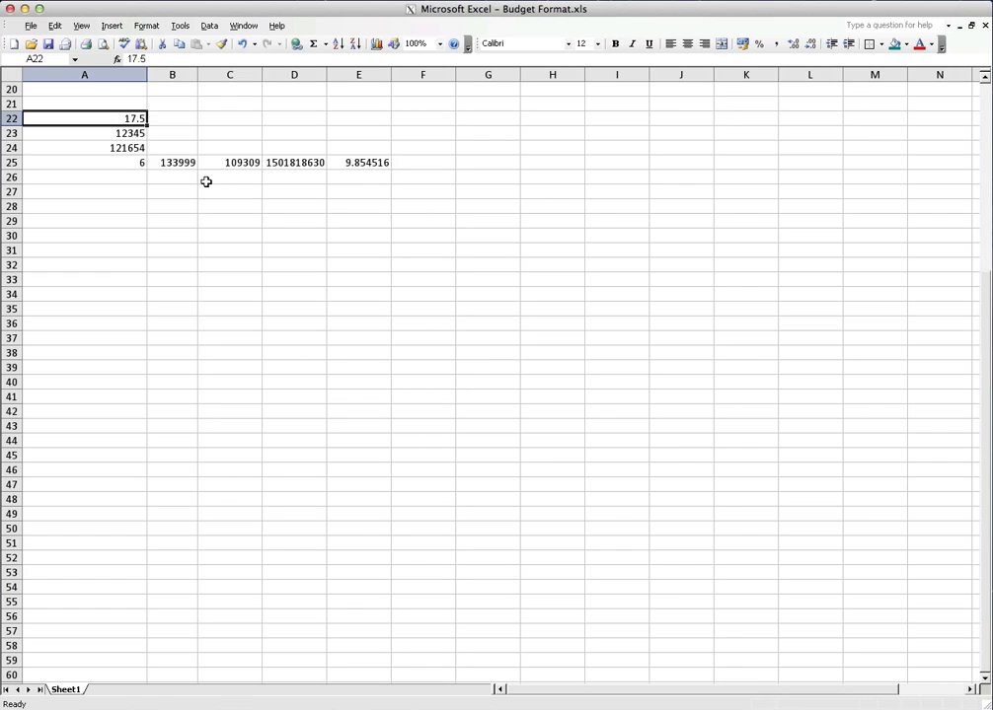
text(20)
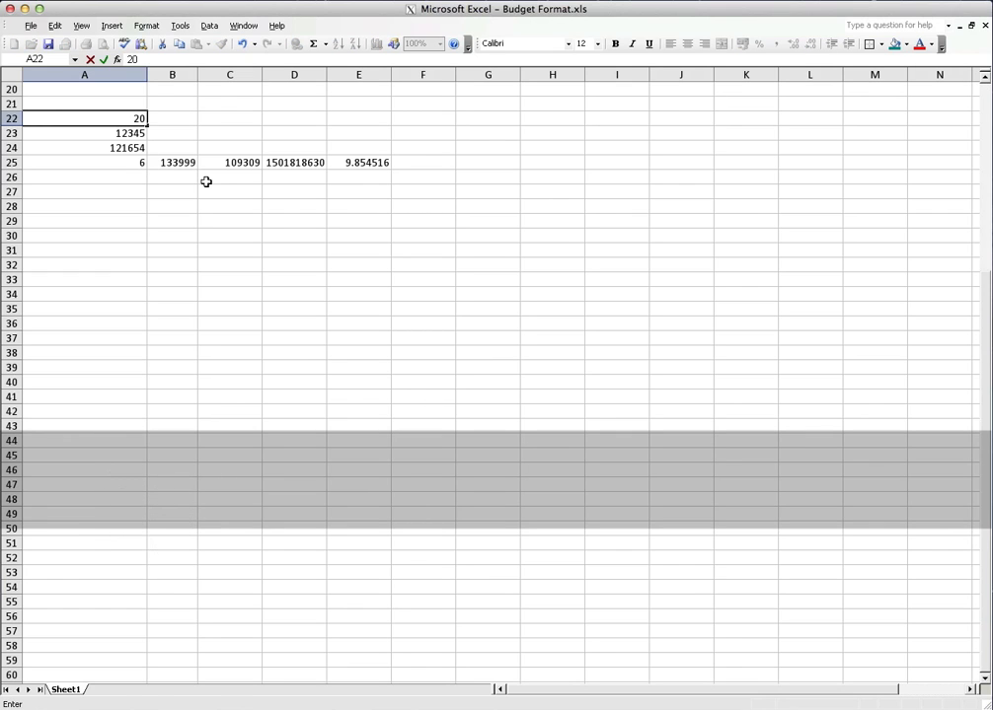
key(Return)
key(Up)
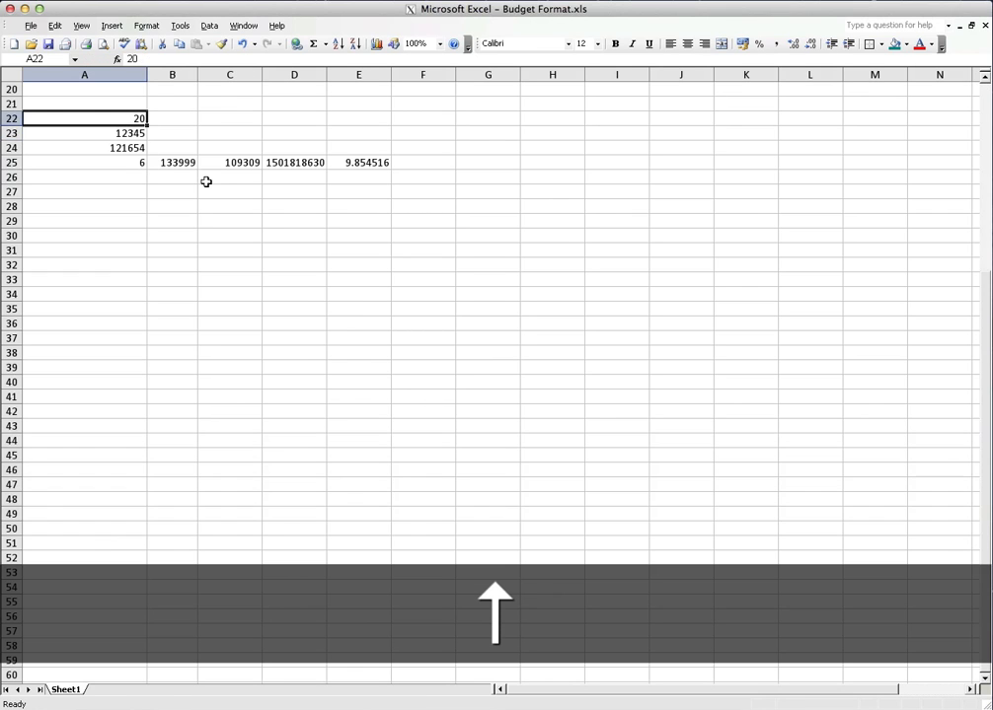
key(Down)
key(Down)
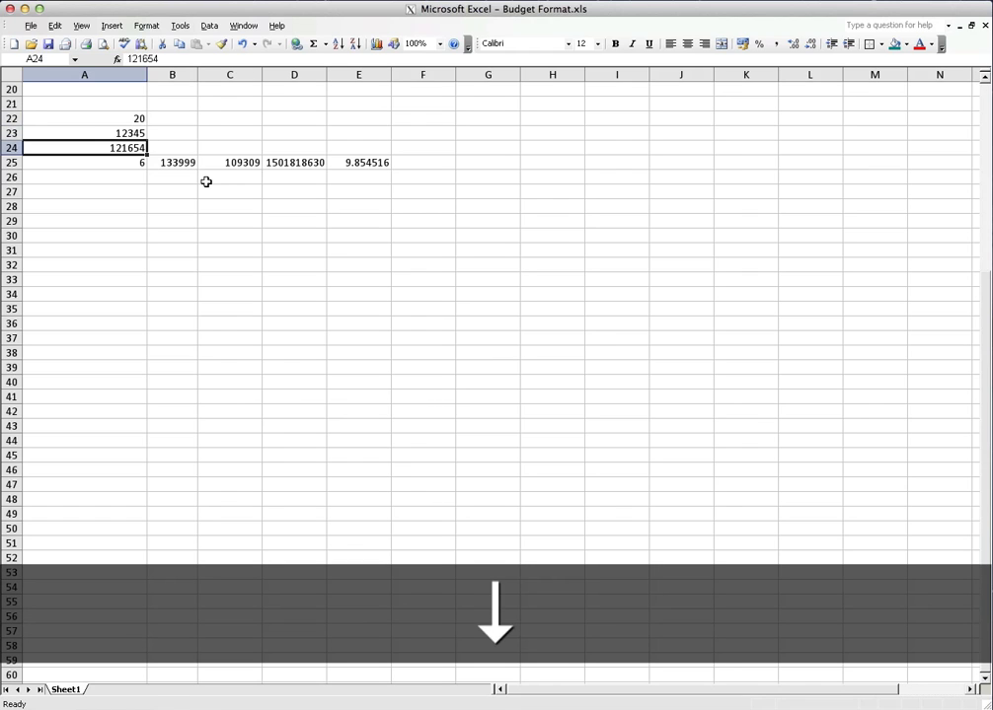
text(150)
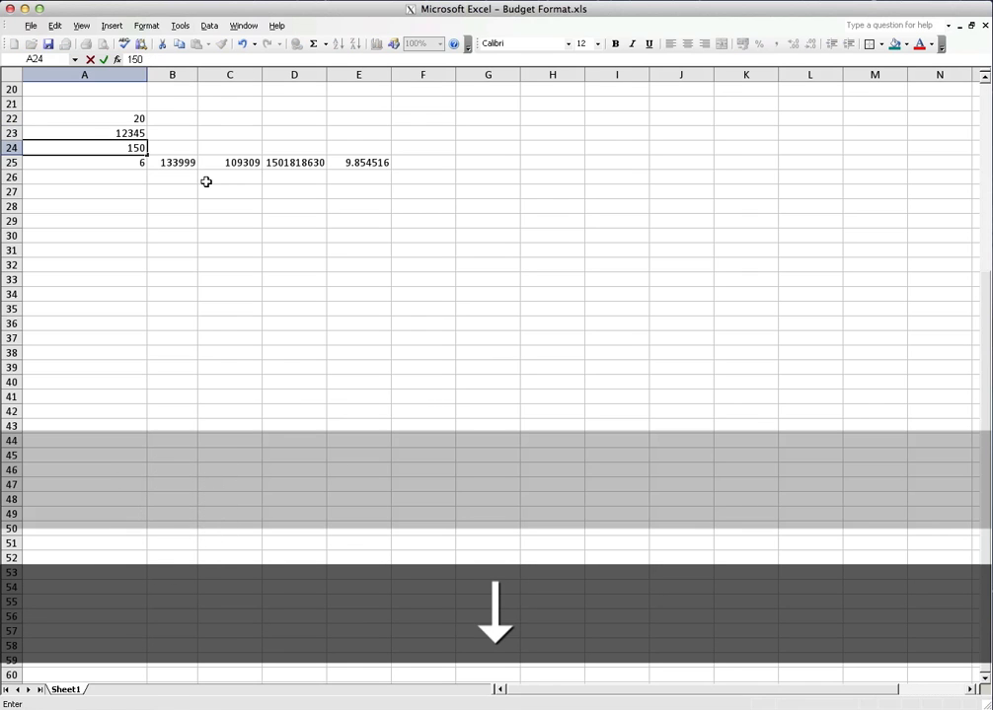
text(000)
key(Return)
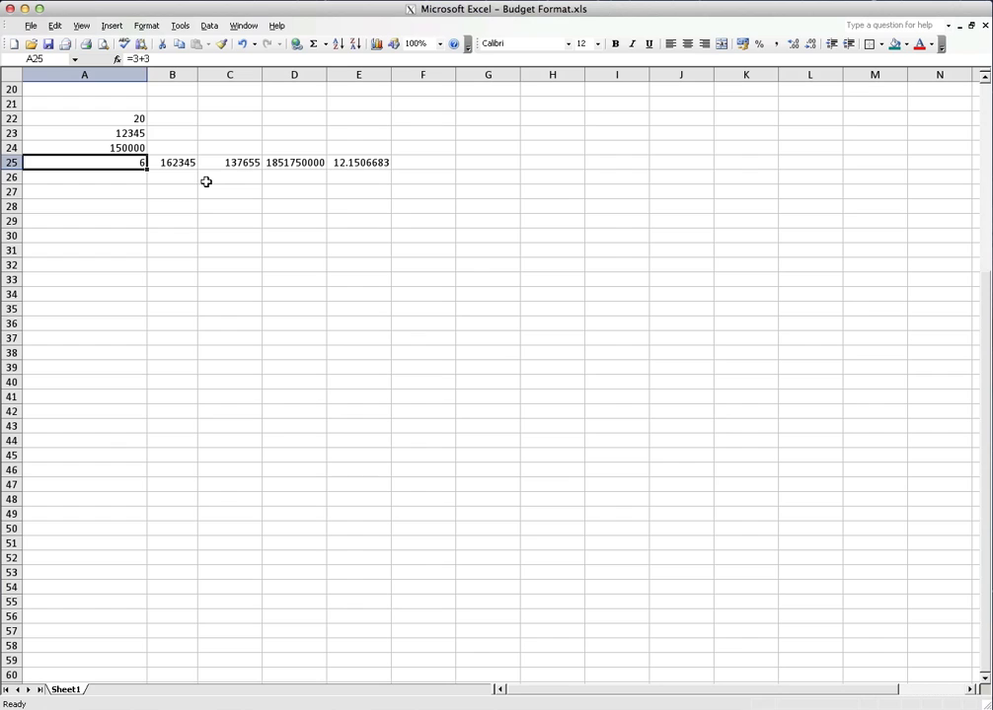
Open the addition formula in cell B25 to inspect its highlighted cell references, and leave it without changes
key(Right)
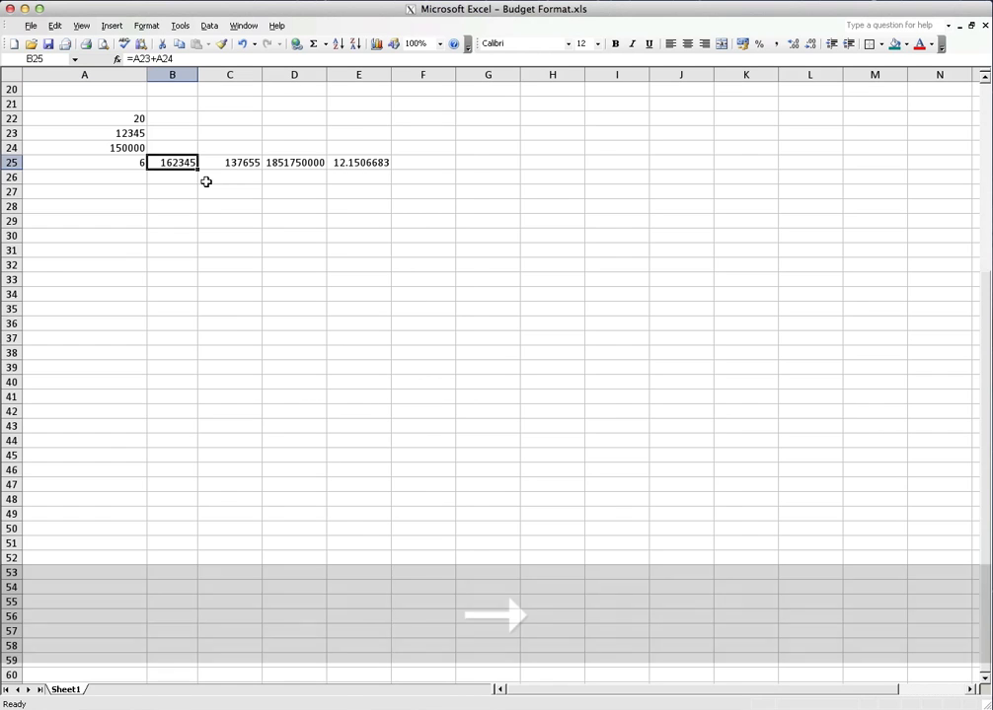
click(182, 58)
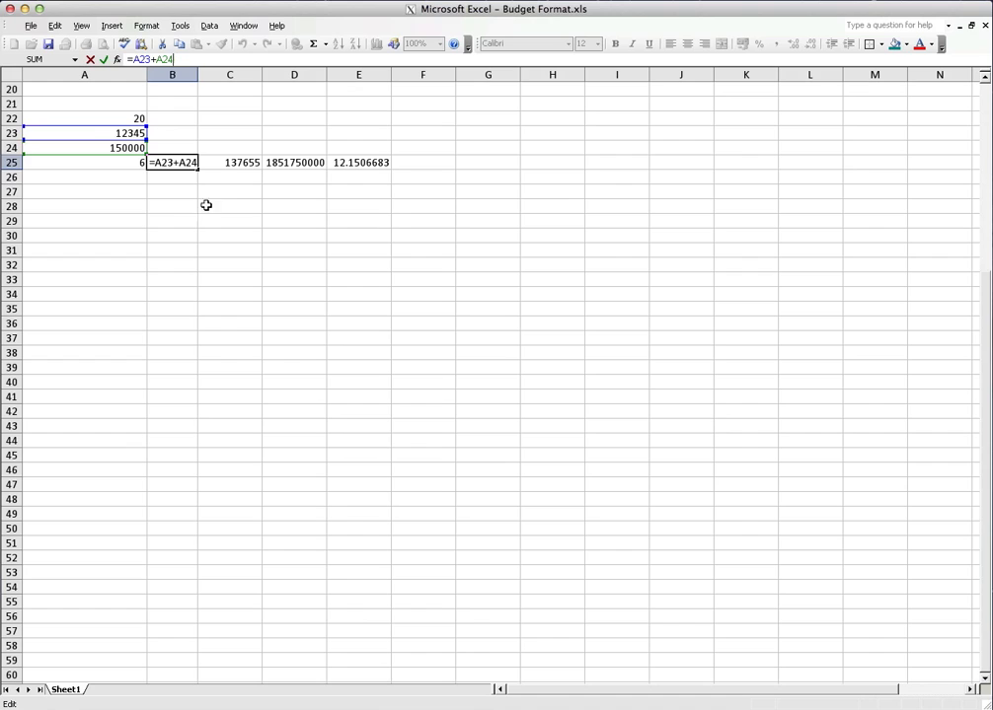
click(787, 3)
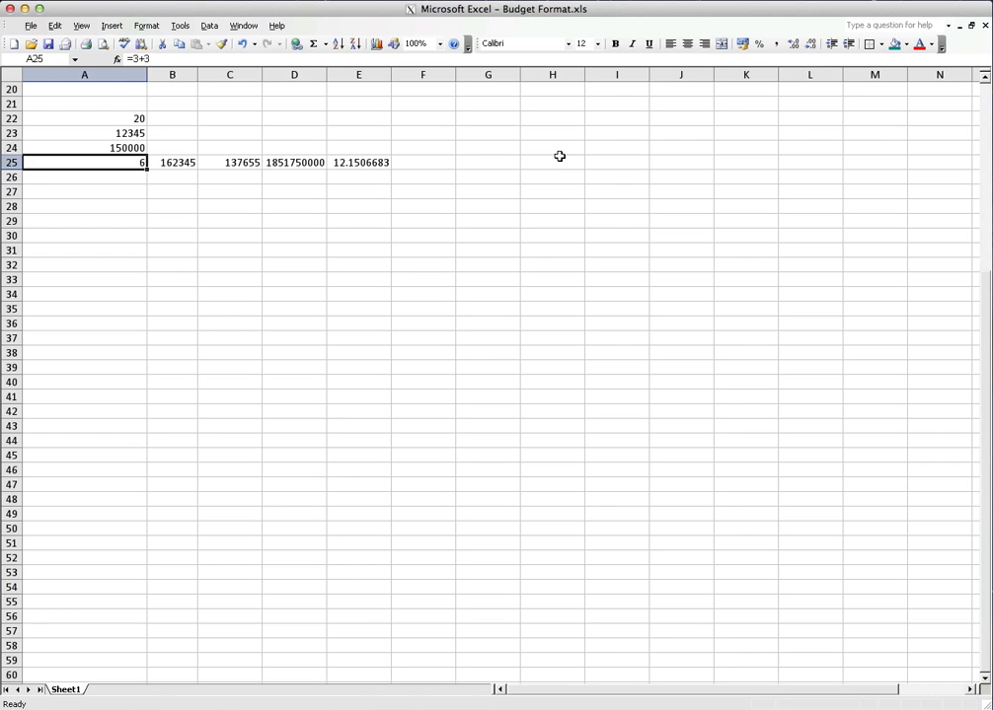
Delete the contents of the range A22:E25 and deselect it
drag(109, 120, 386, 170)
key(BackSpace)
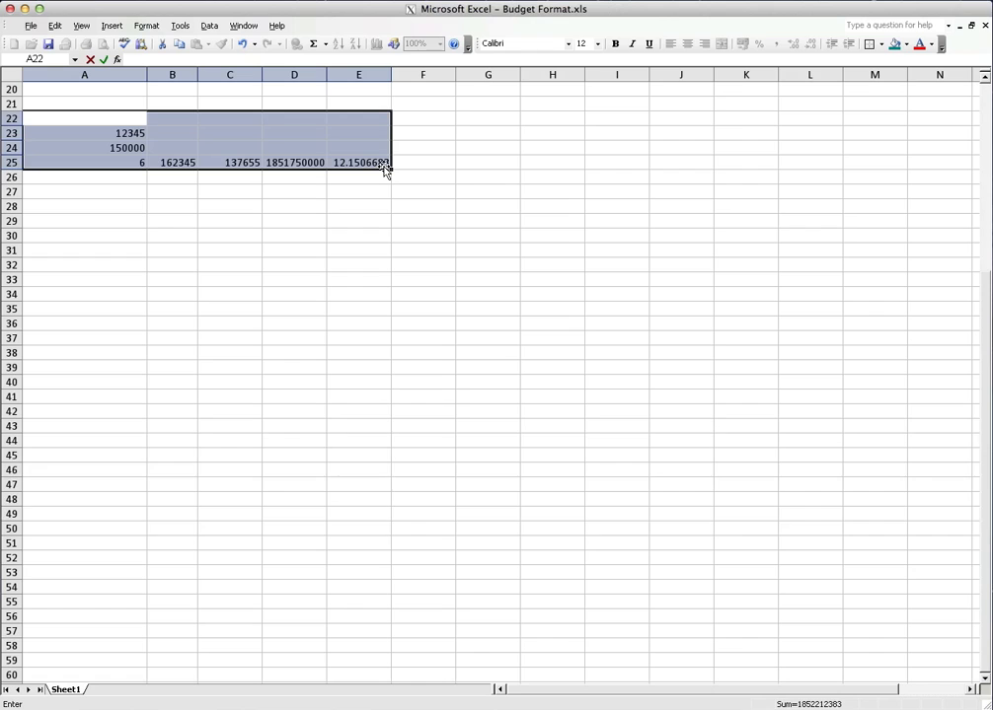
key(Escape)
key(Delete)
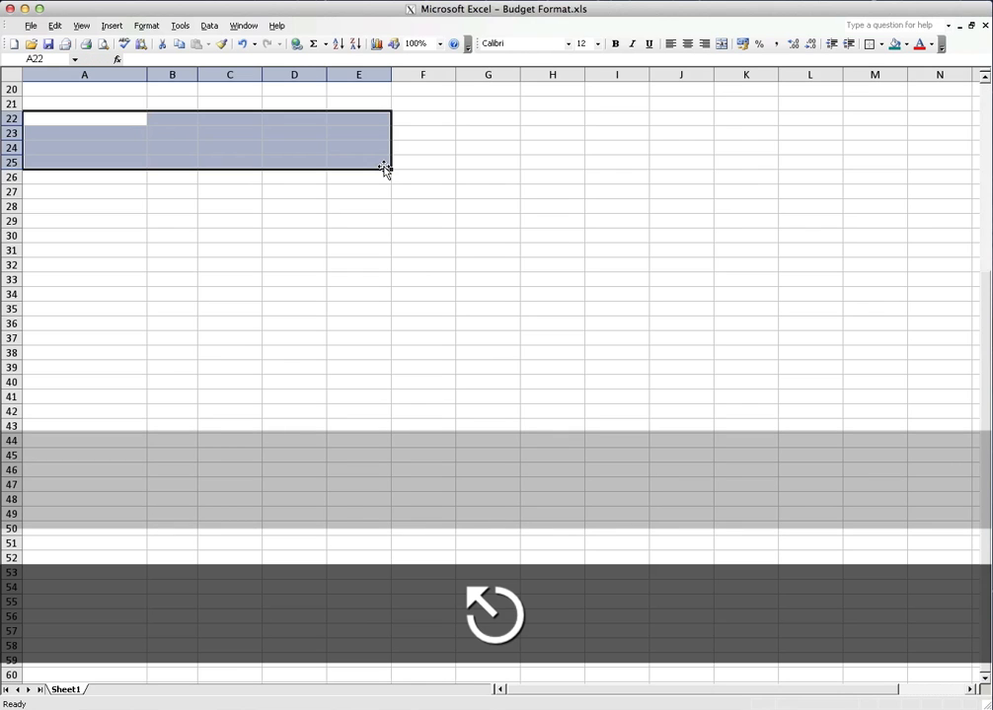
click(246, 202)
Enter the values 2 in cell A23 and 3 in cell A24
click(124, 137)
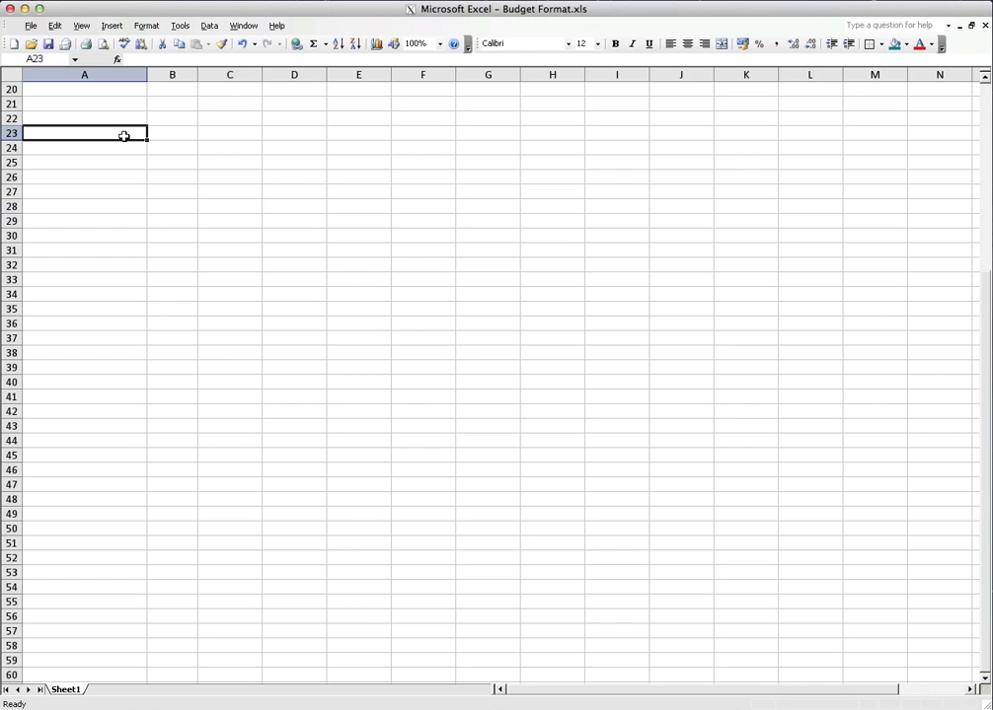
text(2)
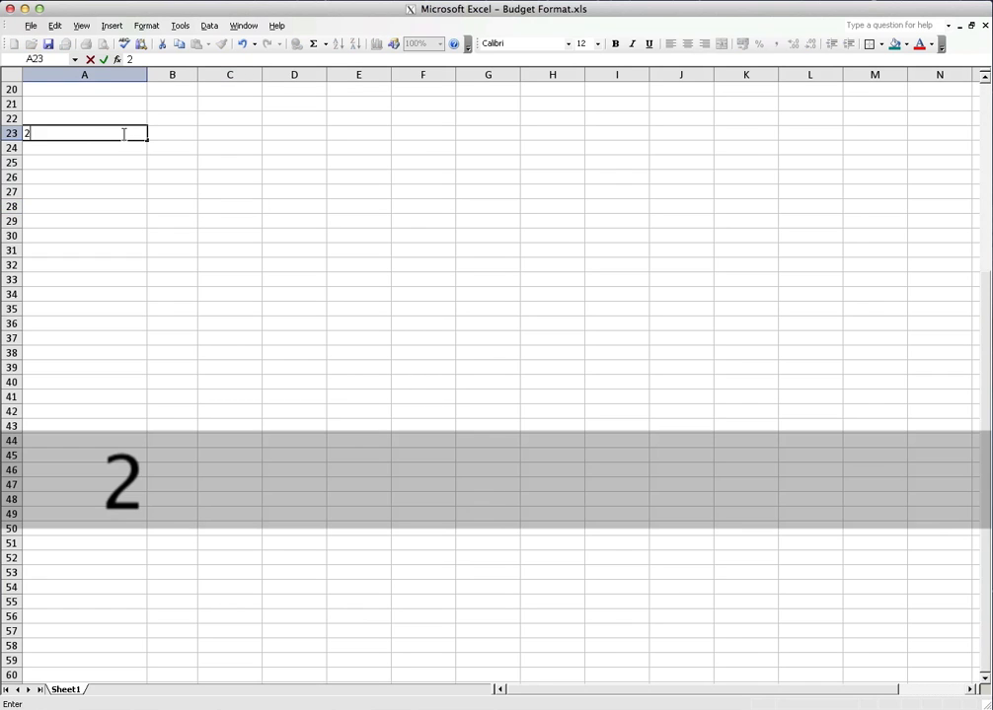
key(Down)
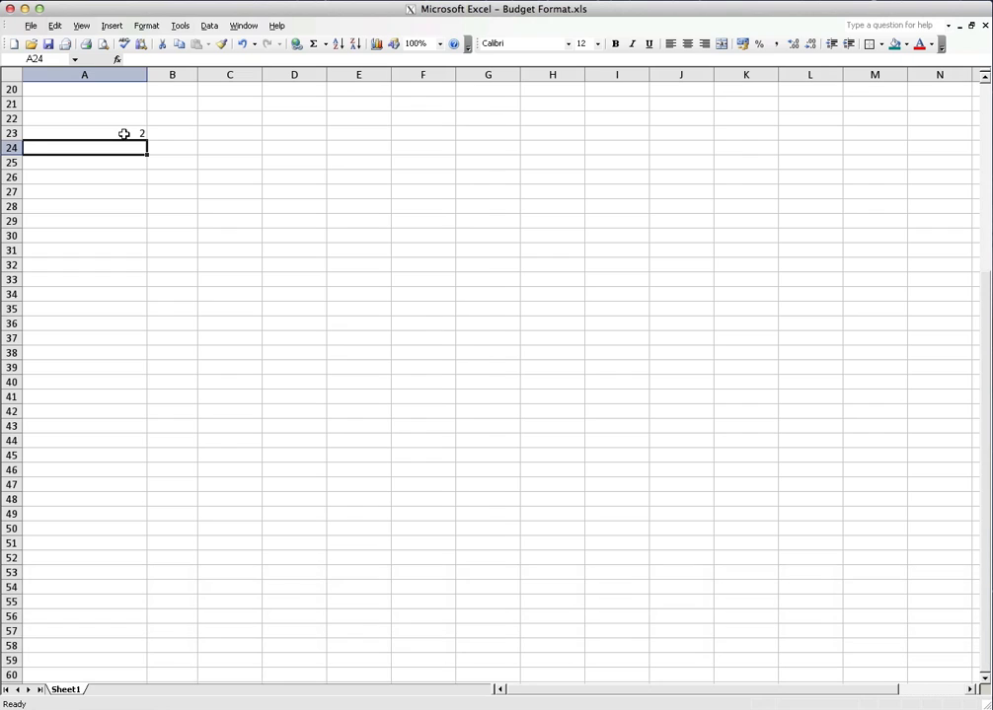
text(3)
key(Down)
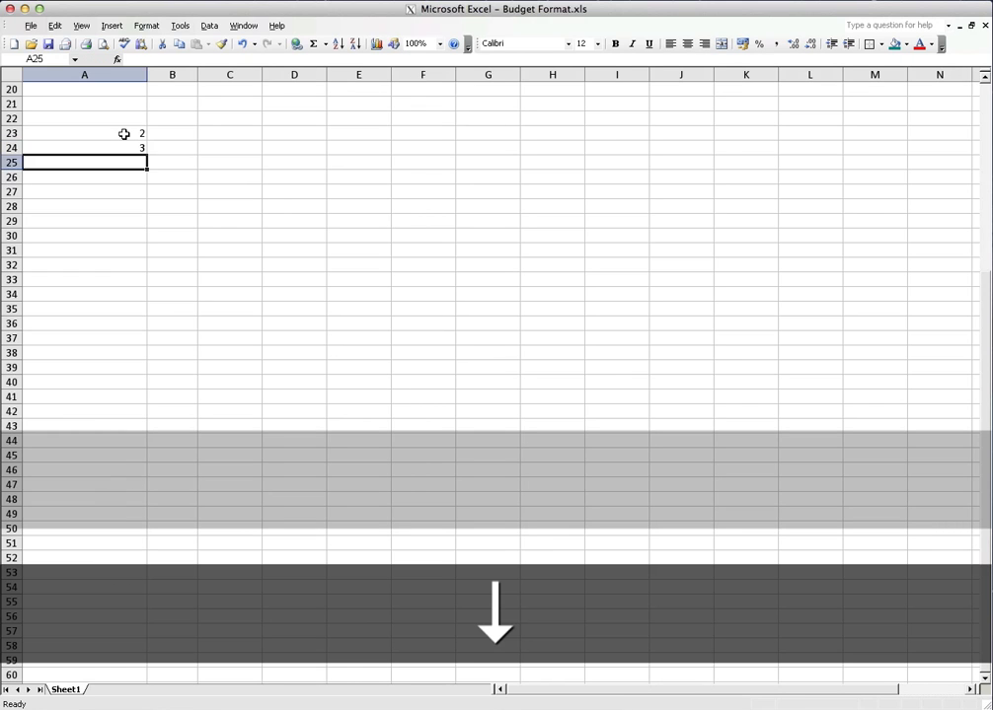
Add cells A23 and A24 in cell A33 with the formula =A23+A24, picking both references on the sheet, and reselect the formula cell
key(Down)
key(Down)
key(Down)
key(Down)
key(Down)
key(Down)
key(Down)
key(Down)
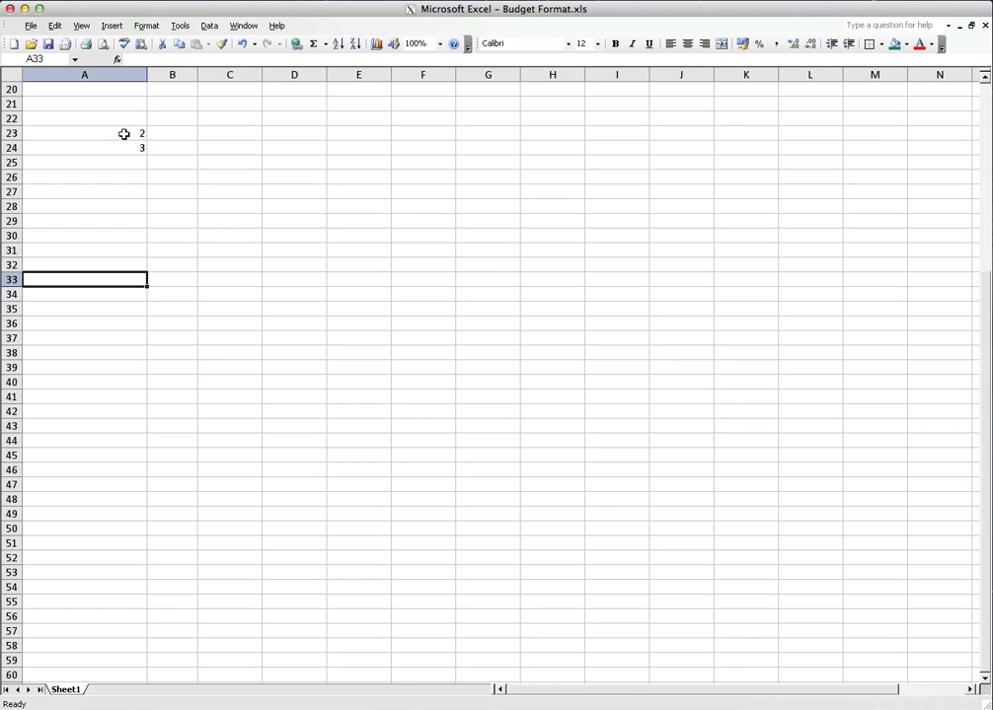
text(=)
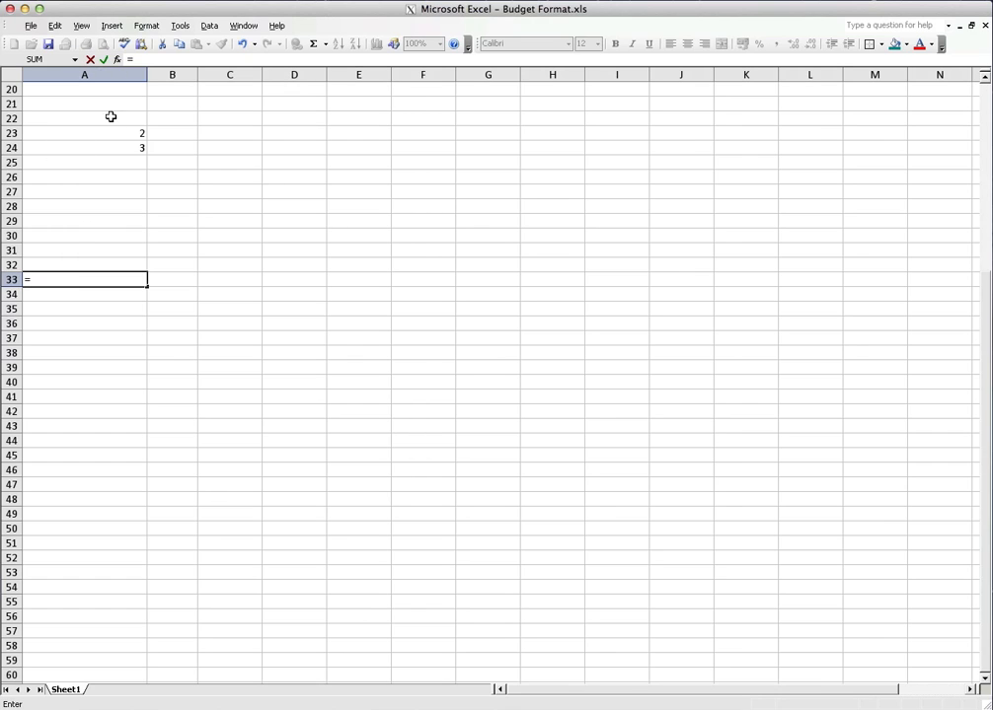
click(95, 135)
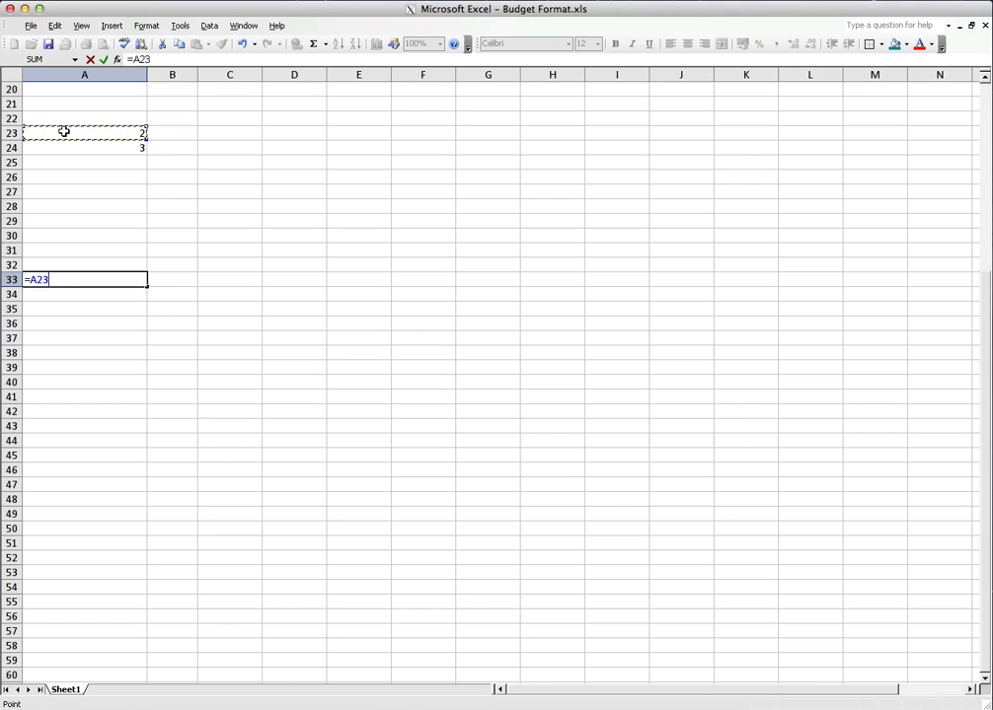
text(+)
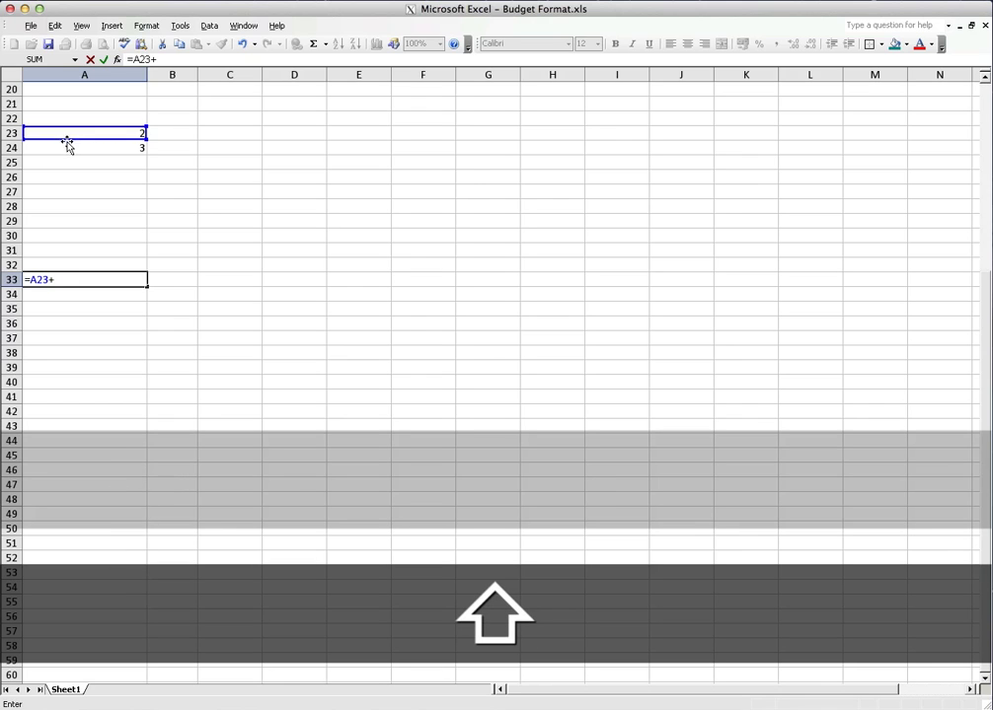
click(69, 146)
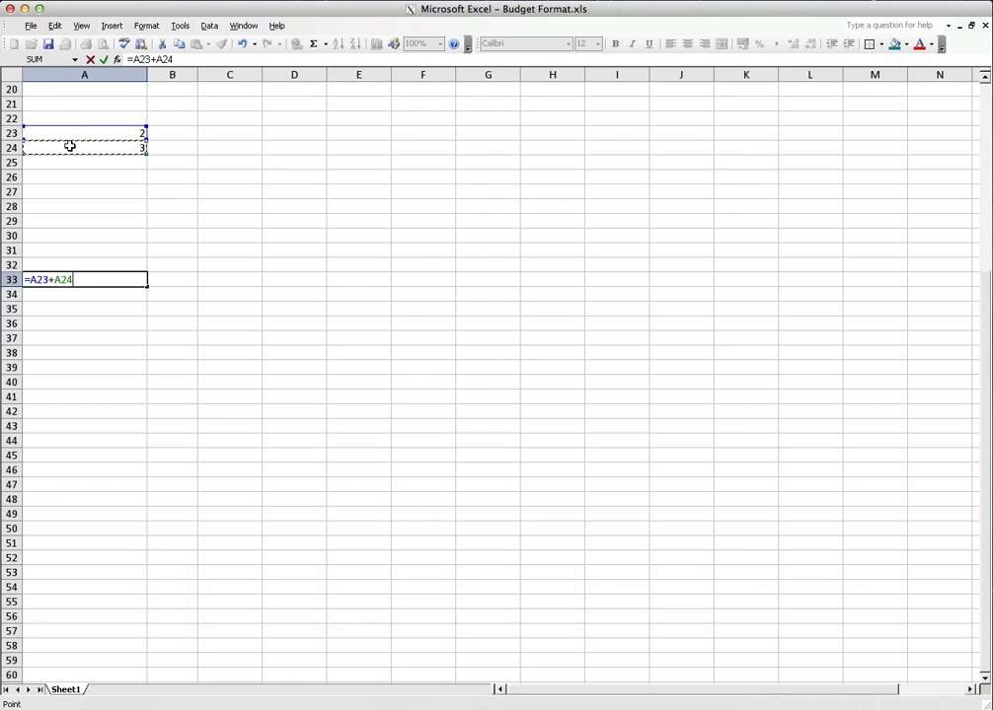
key(Return)
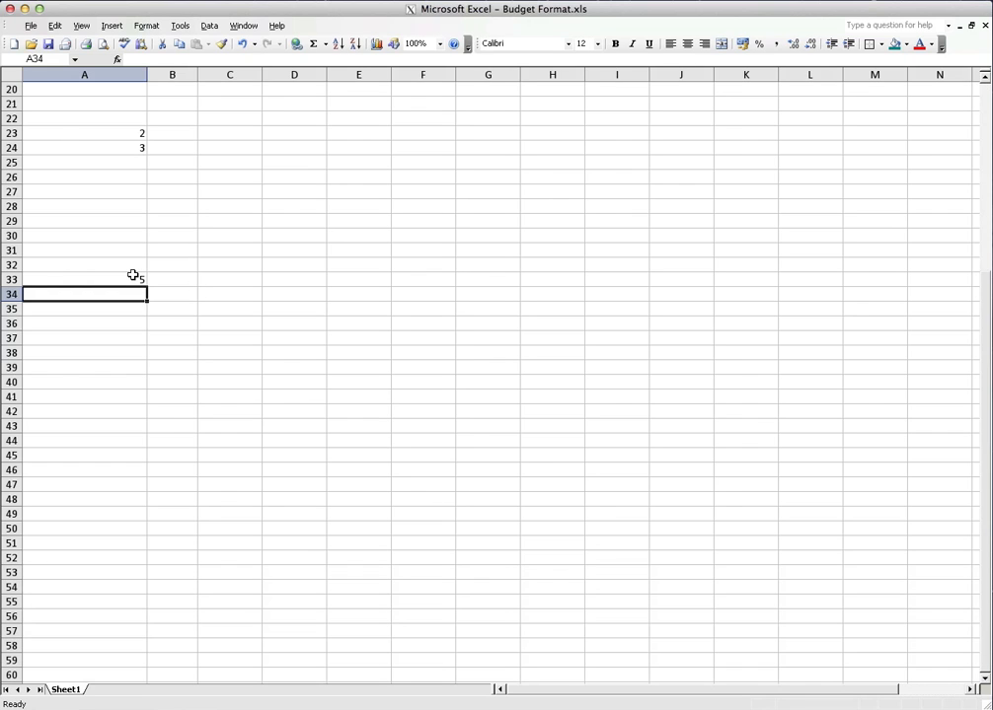
key(Up)
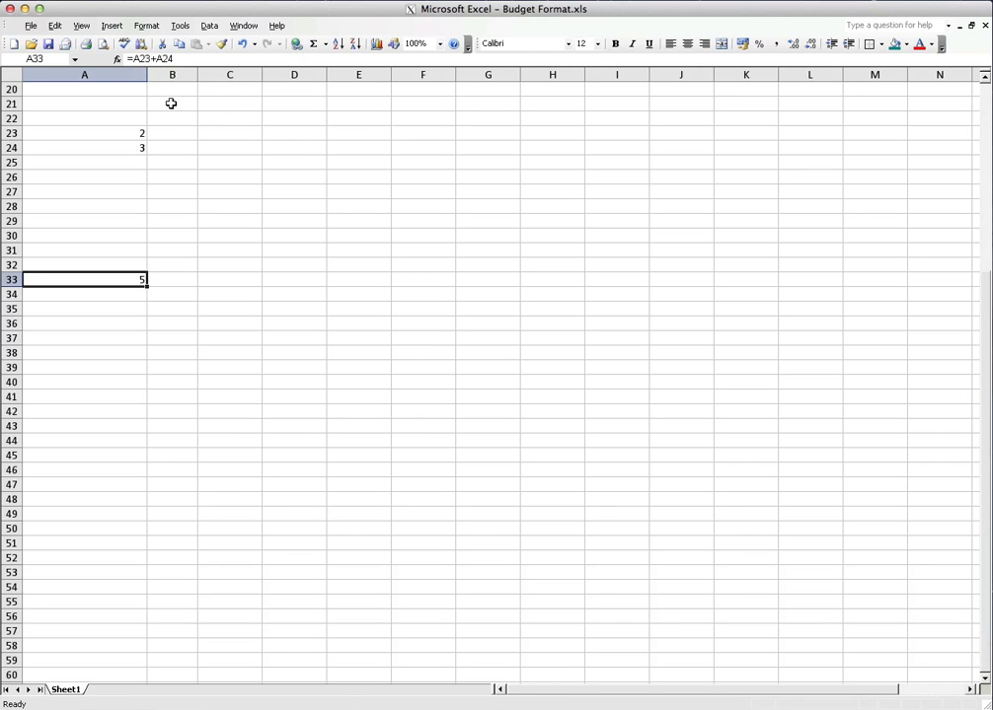
Subtract A23 from A24 in cell B33 with the formula =A24-A23, picking both references on the sheet
click(169, 283)
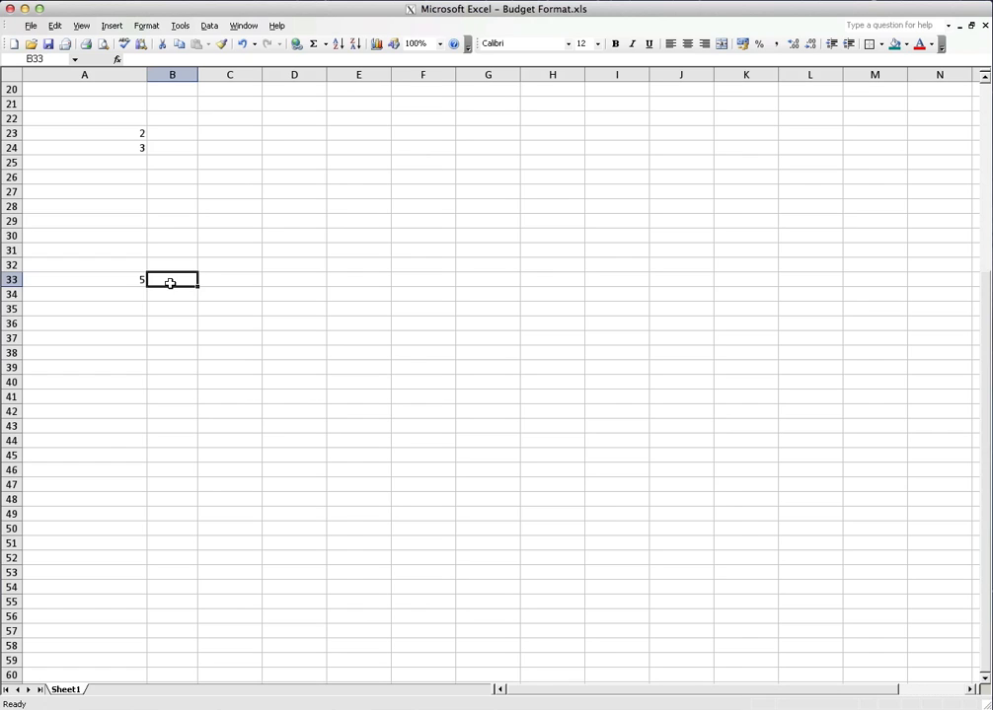
text(=)
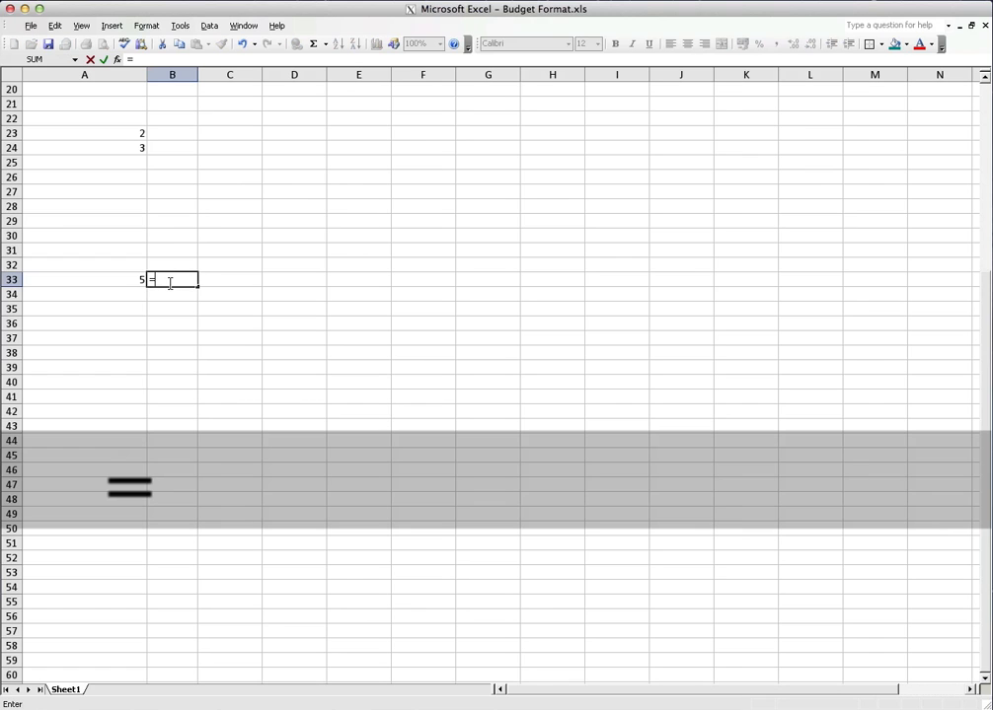
click(126, 148)
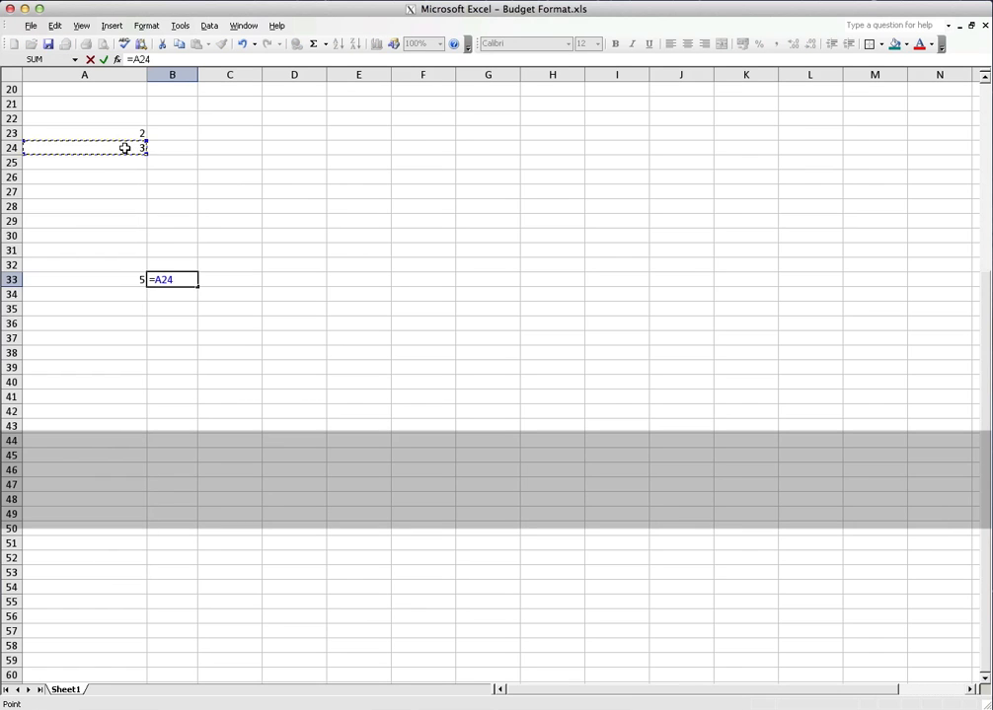
text(-)
click(135, 133)
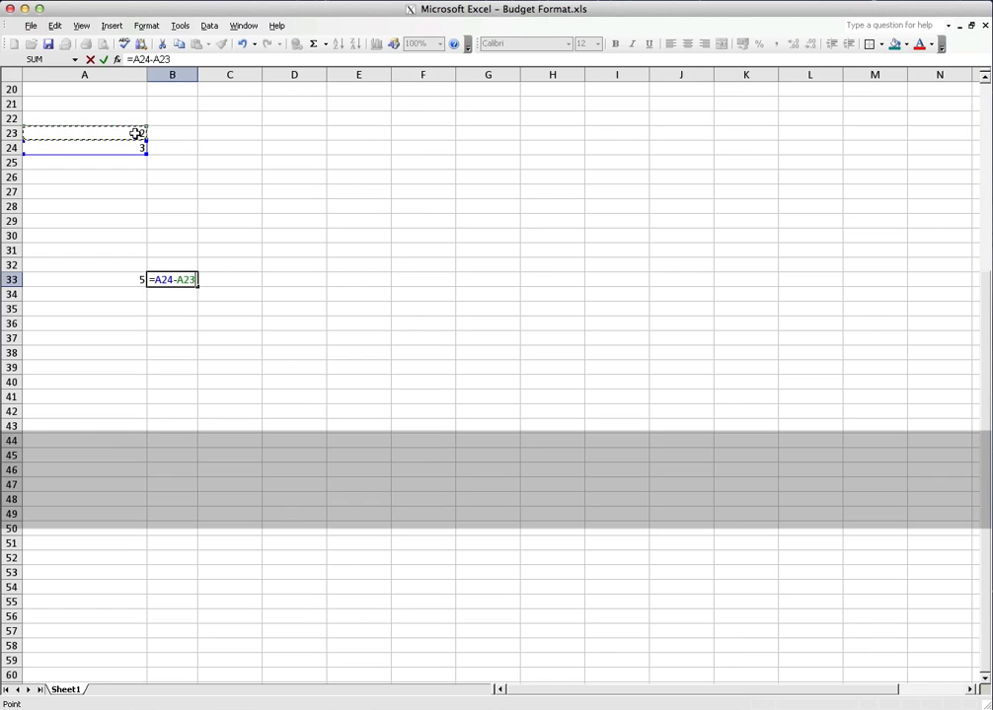
key(Return)
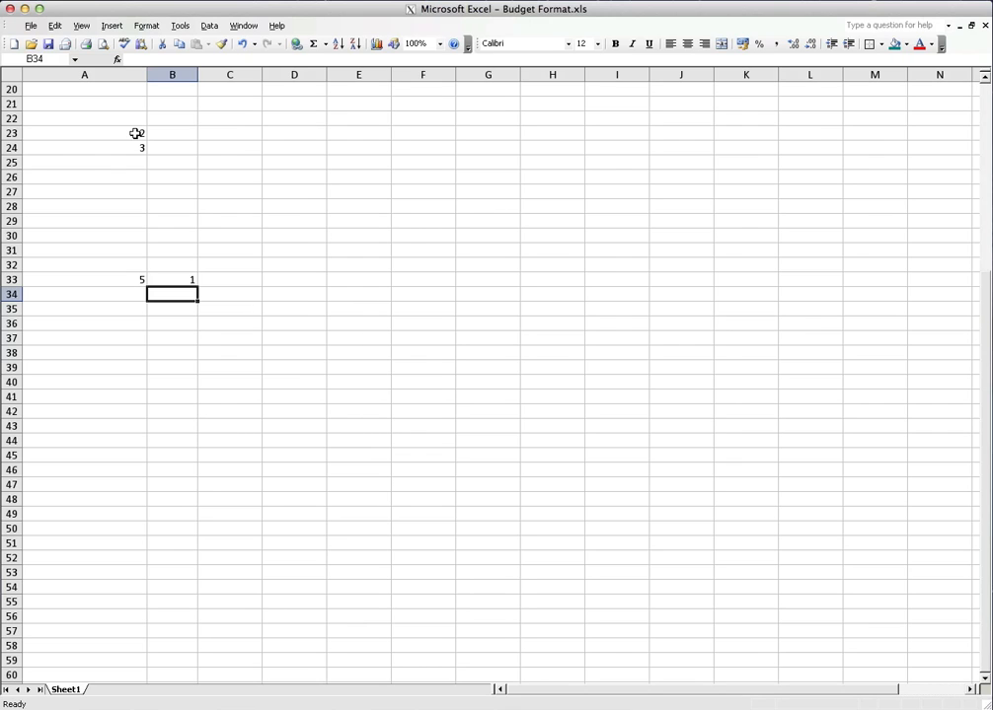
Multiply A24 by A23 in cell C33 with the formula =A24*A23, picking both references on the sheet
key(Up)
key(Right)
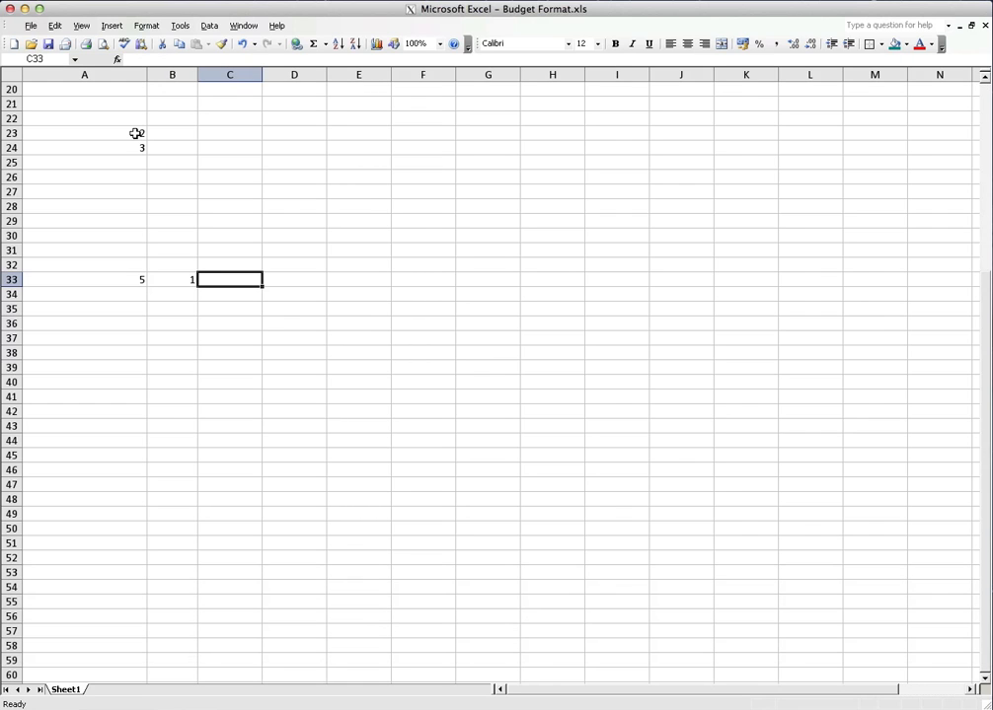
text(=)
click(130, 146)
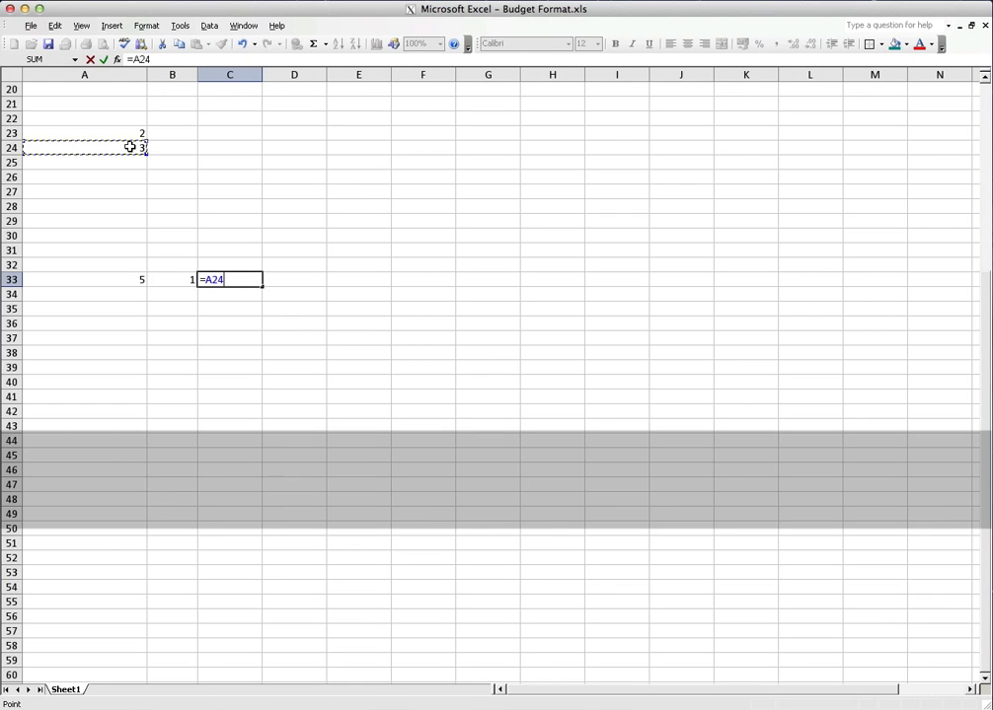
text(*)
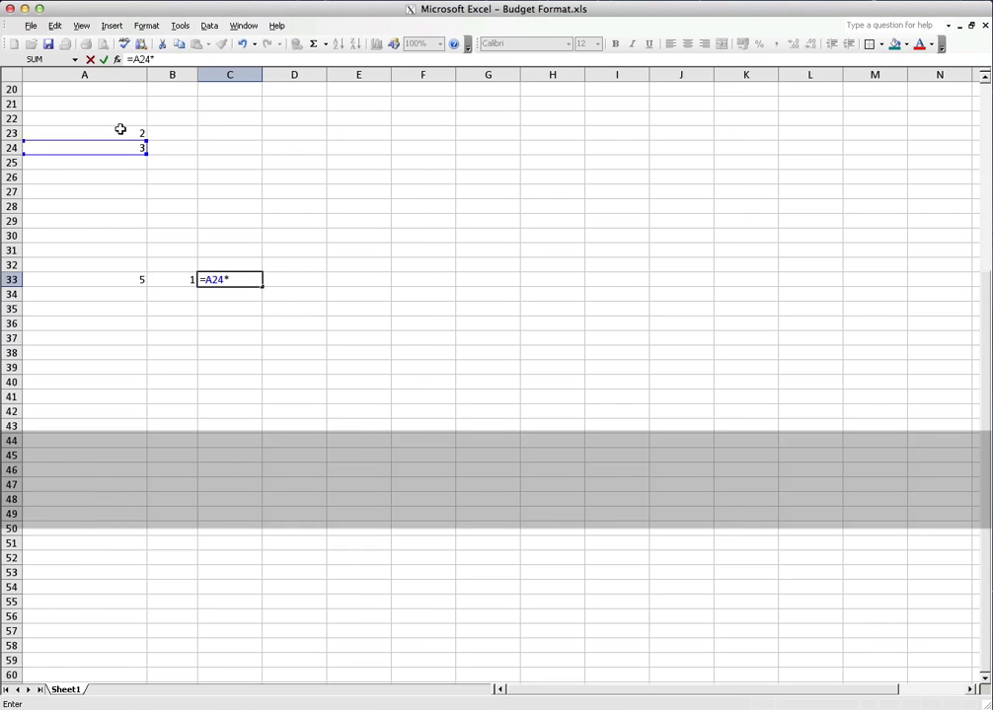
click(120, 132)
key(Return)
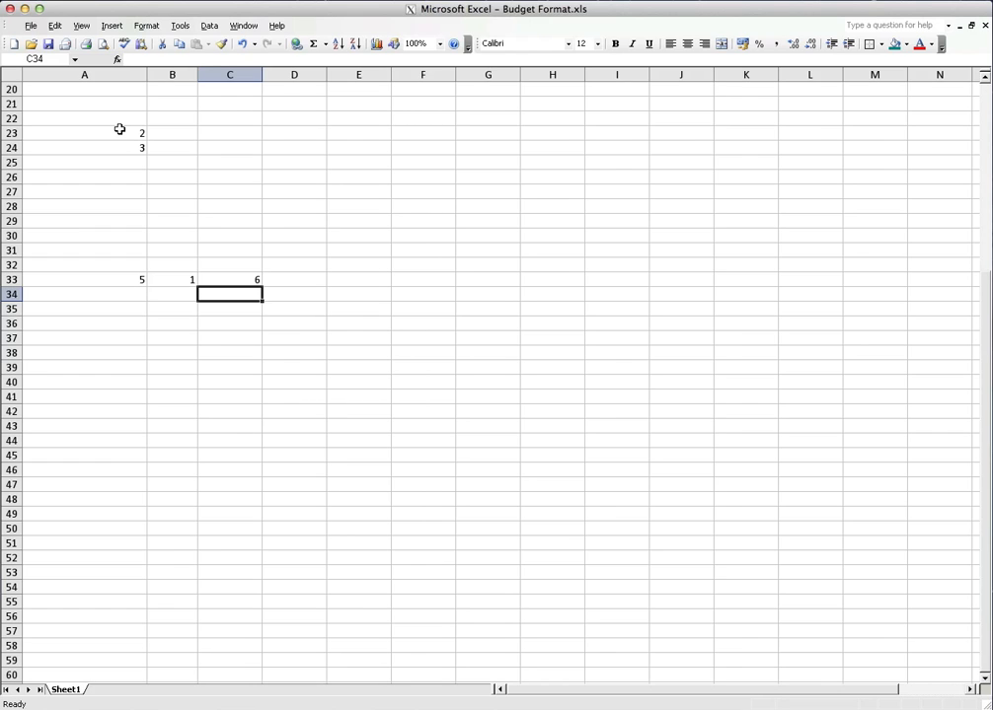
click(778, 0)
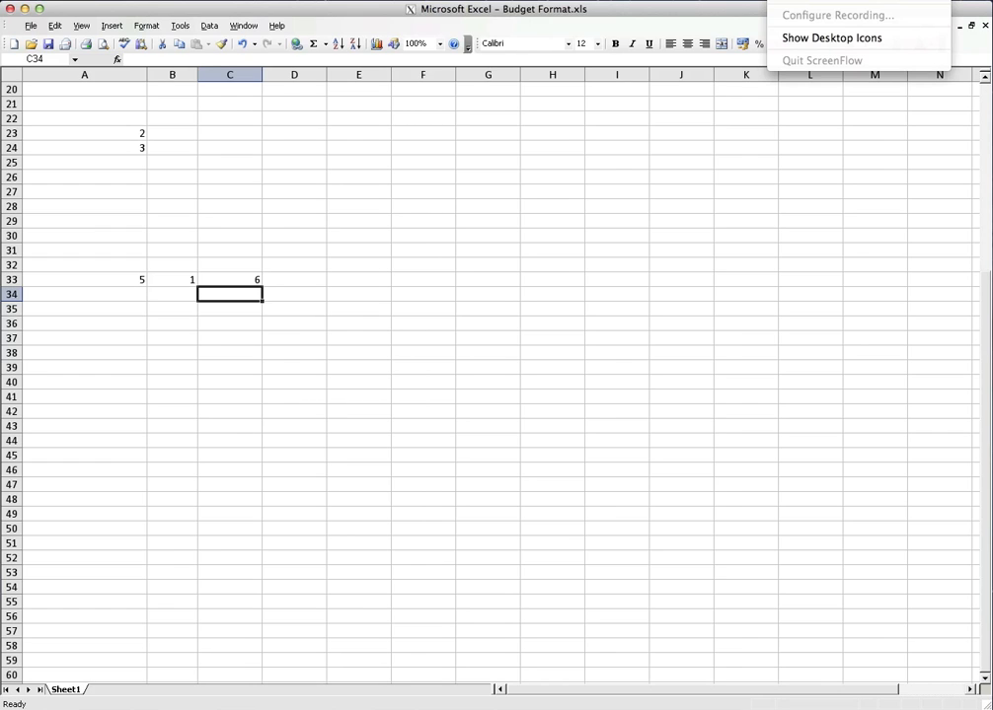
click(788, 1)
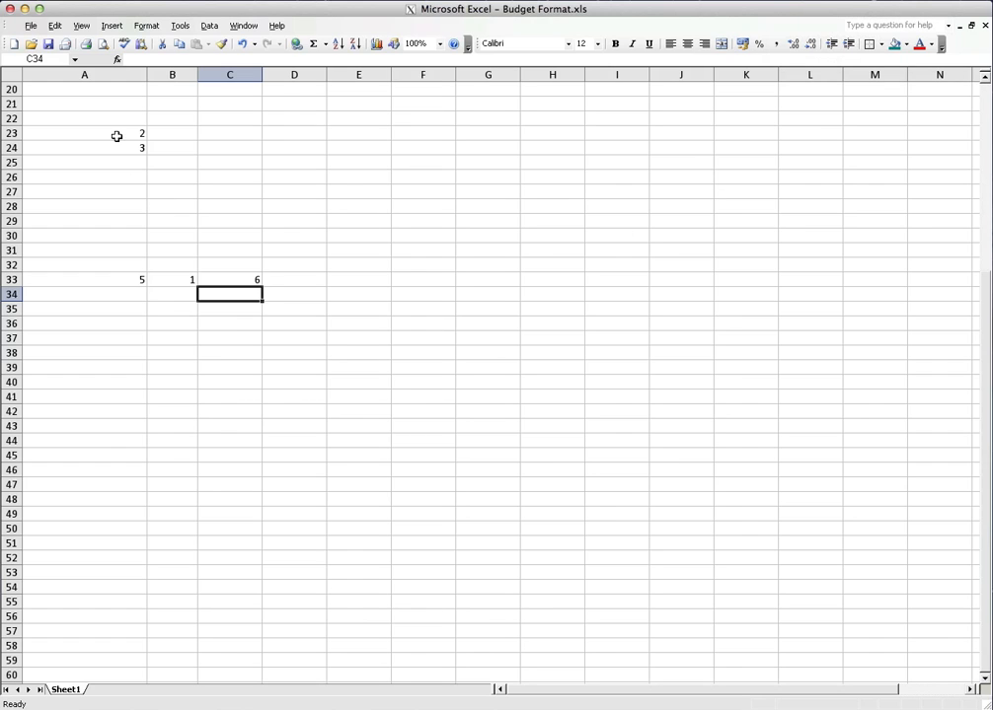
Delete the contents of the range A23:C33 and deselect it, returning to the Monthly Outgoings 2009 table
drag(118, 137, 242, 276)
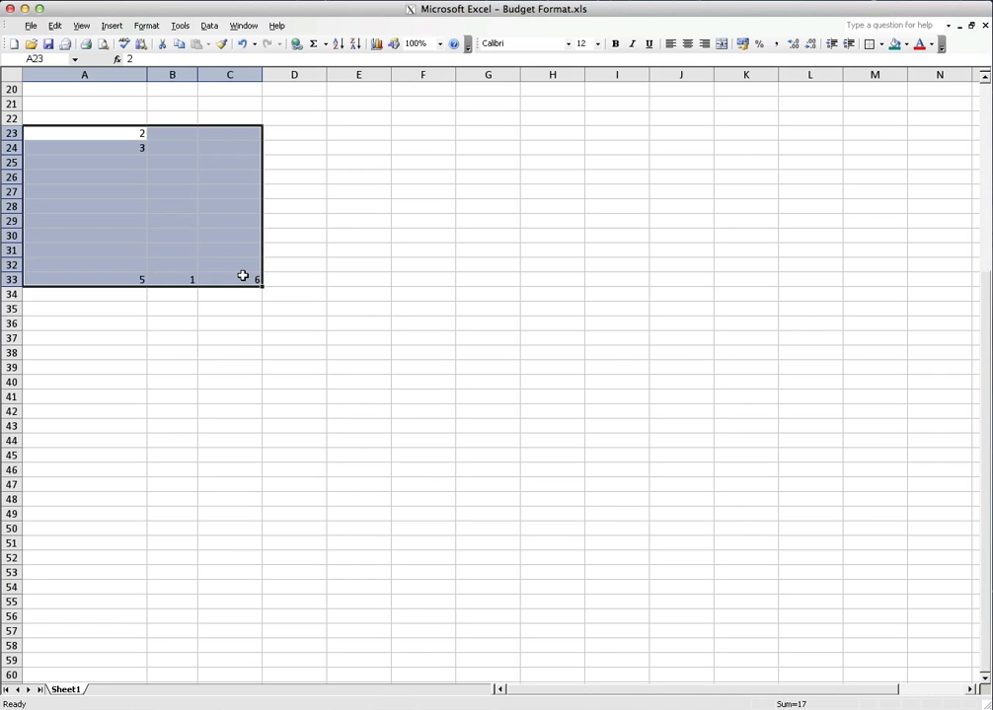
key(Delete)
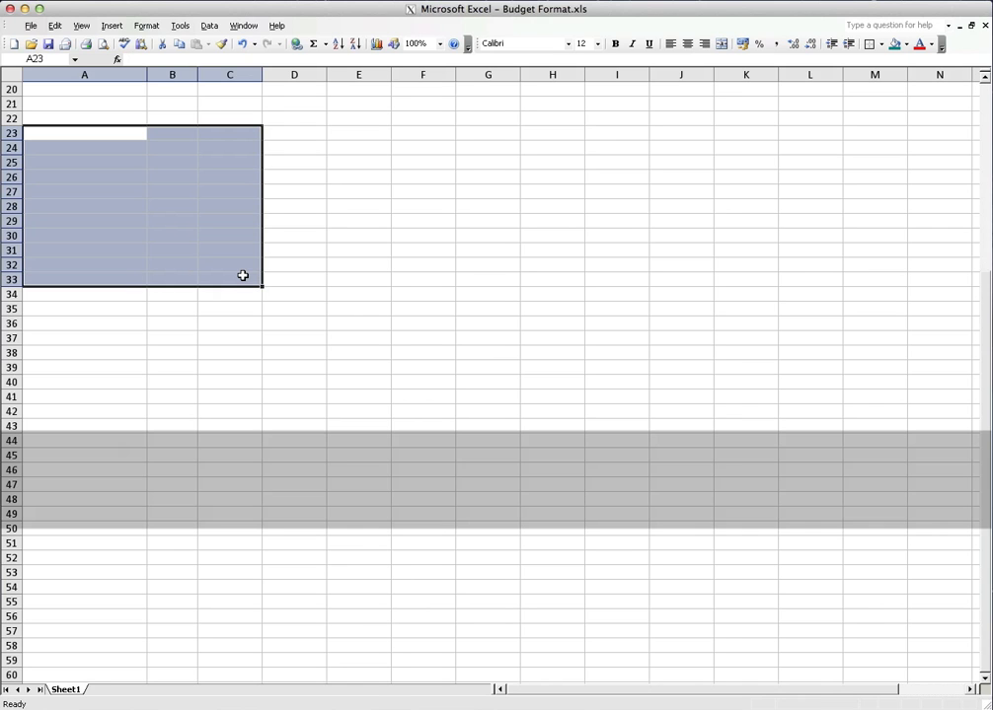
scroll(319, 251, up, 4)
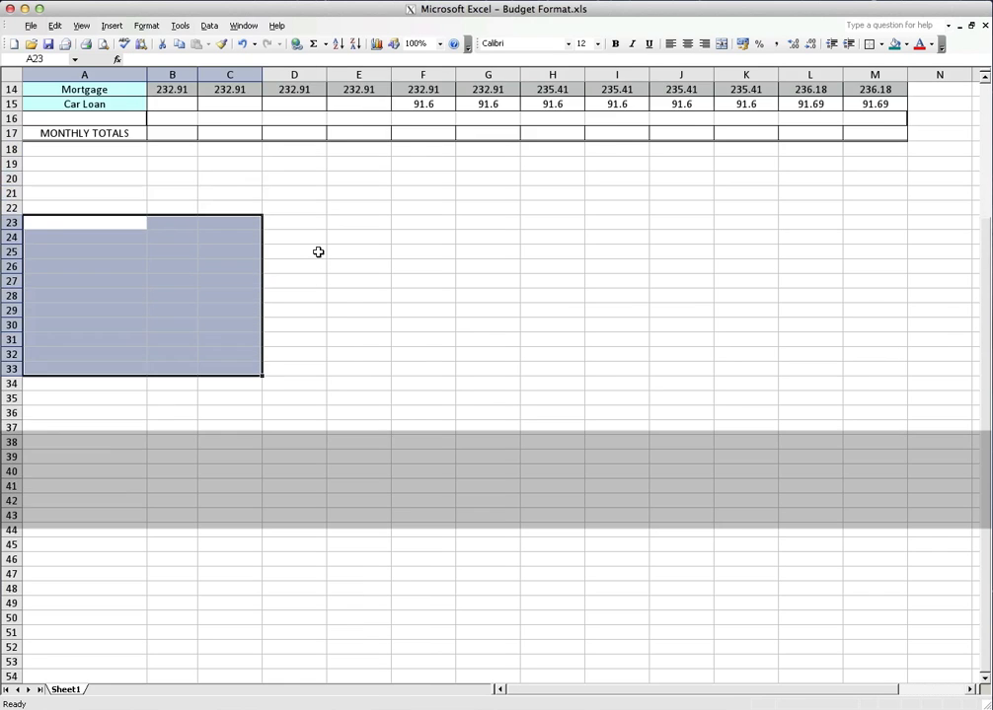
scroll(319, 252, up, 2)
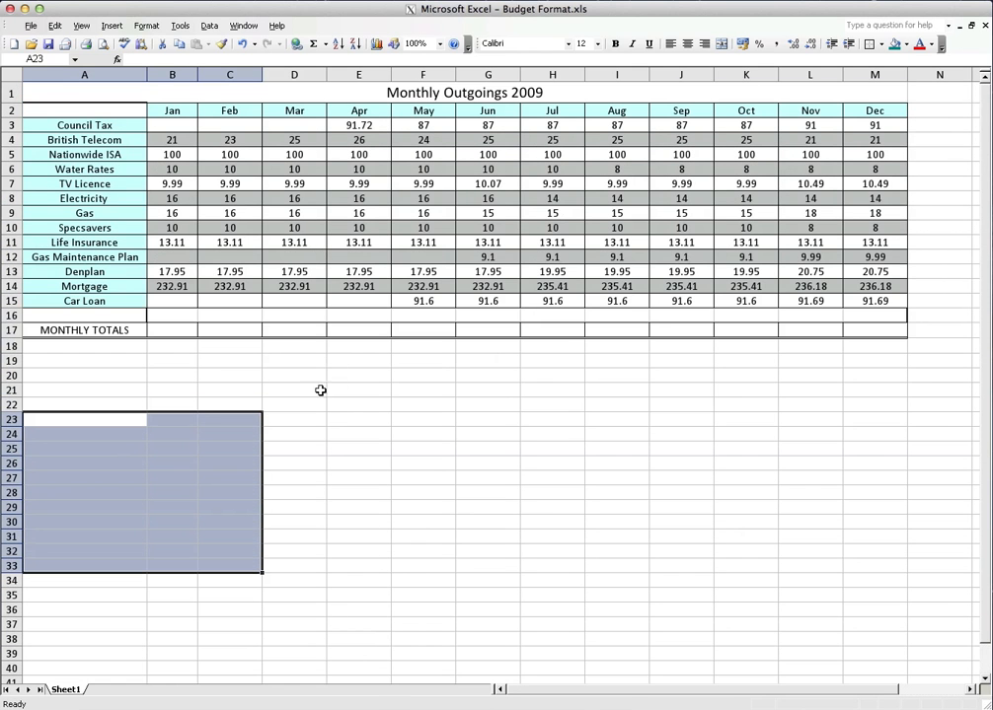
click(255, 376)
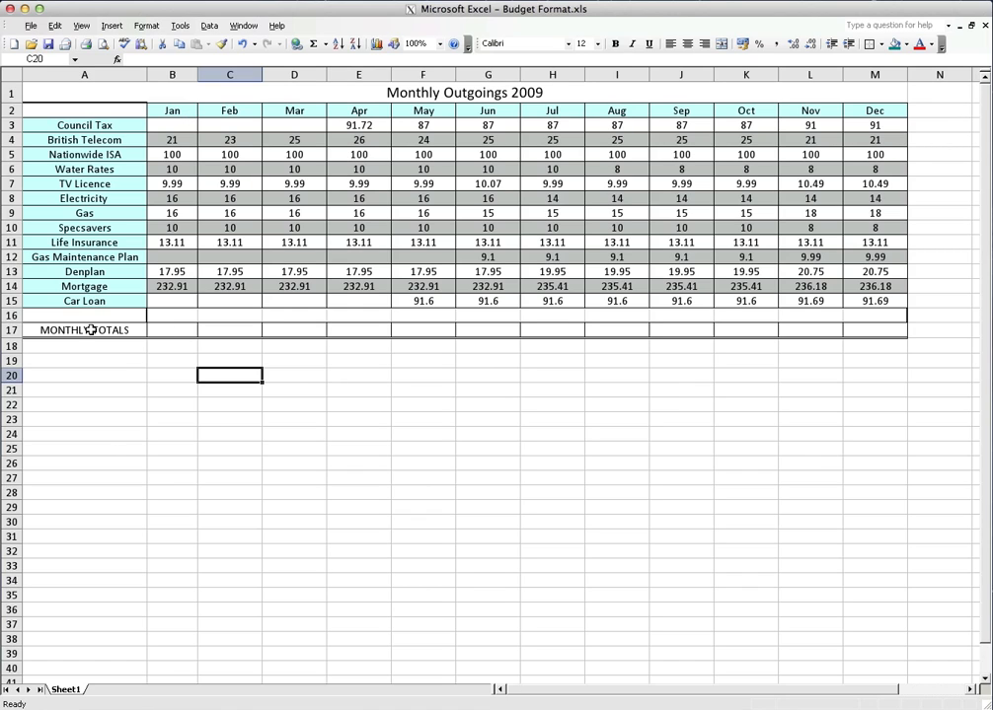
Copy April's Council Tax value into the January Council Tax cell B3 and end the copy mode
click(154, 330)
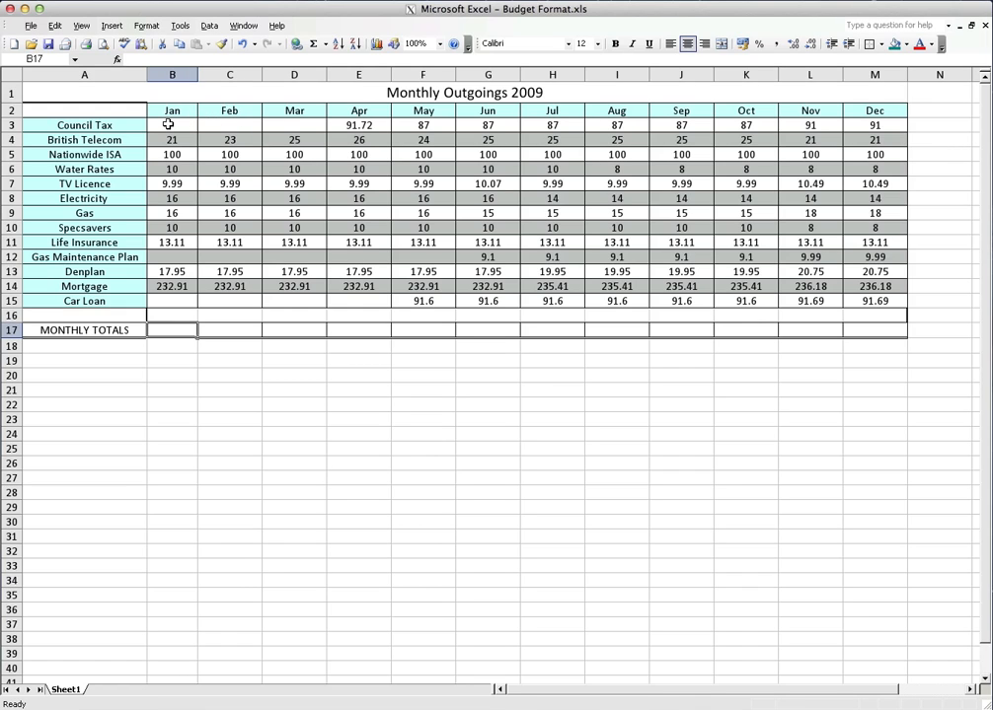
click(359, 125)
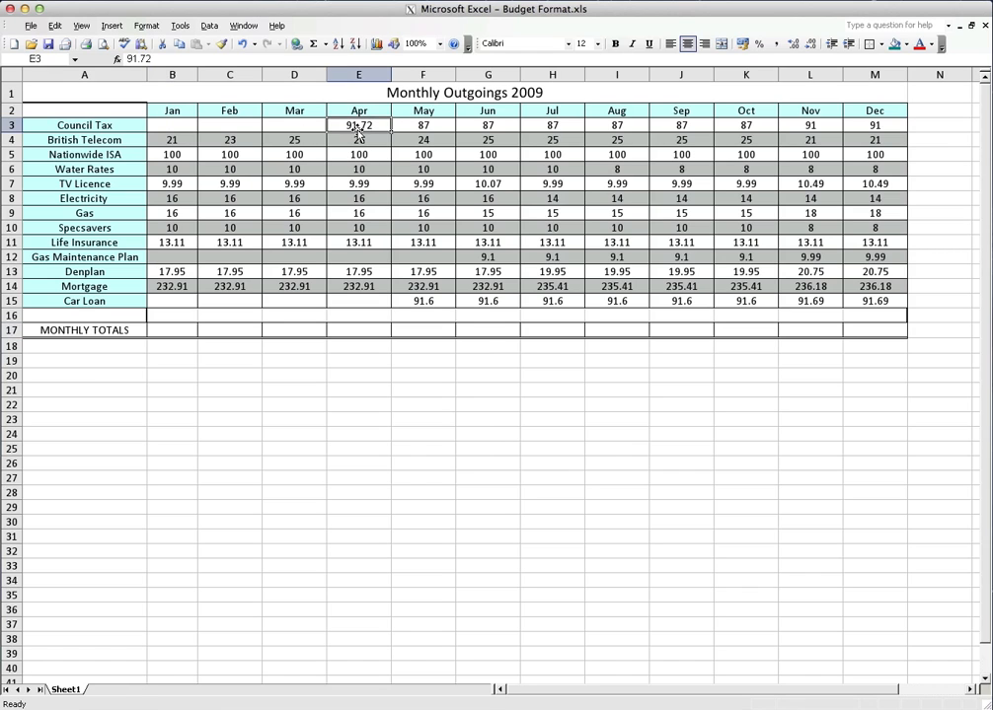
key(super+c)
click(187, 126)
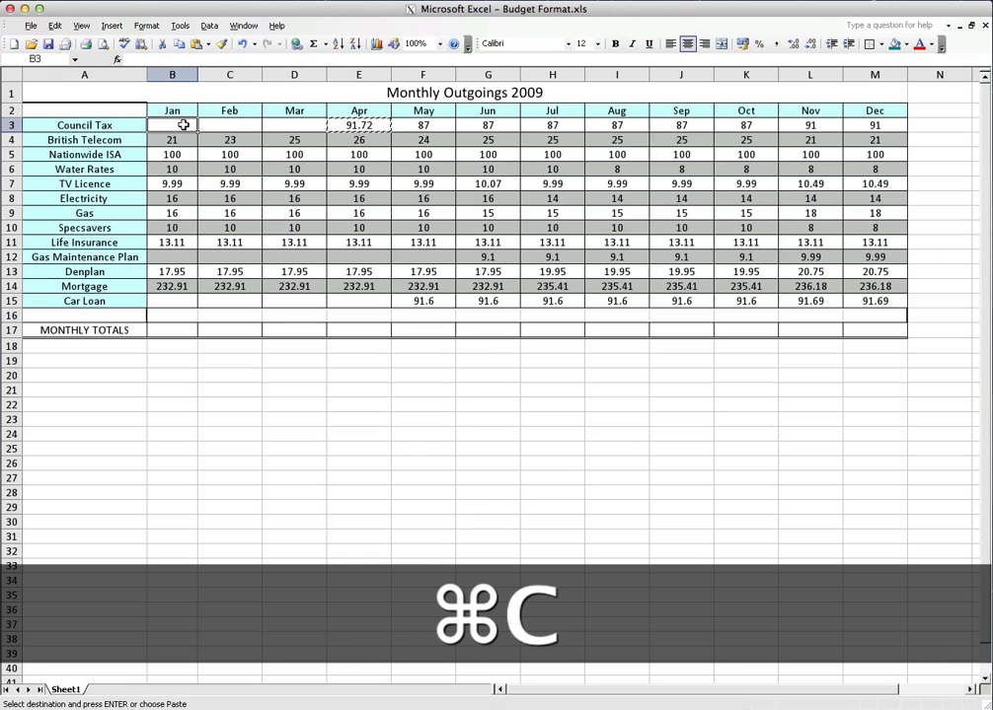
key(super+v)
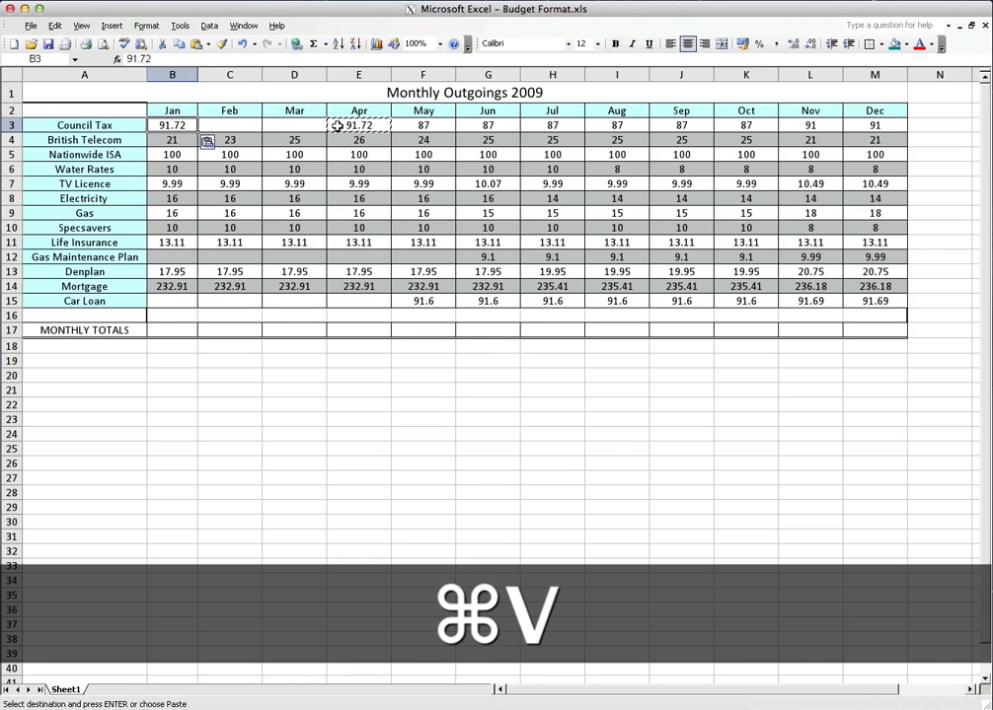
click(248, 125)
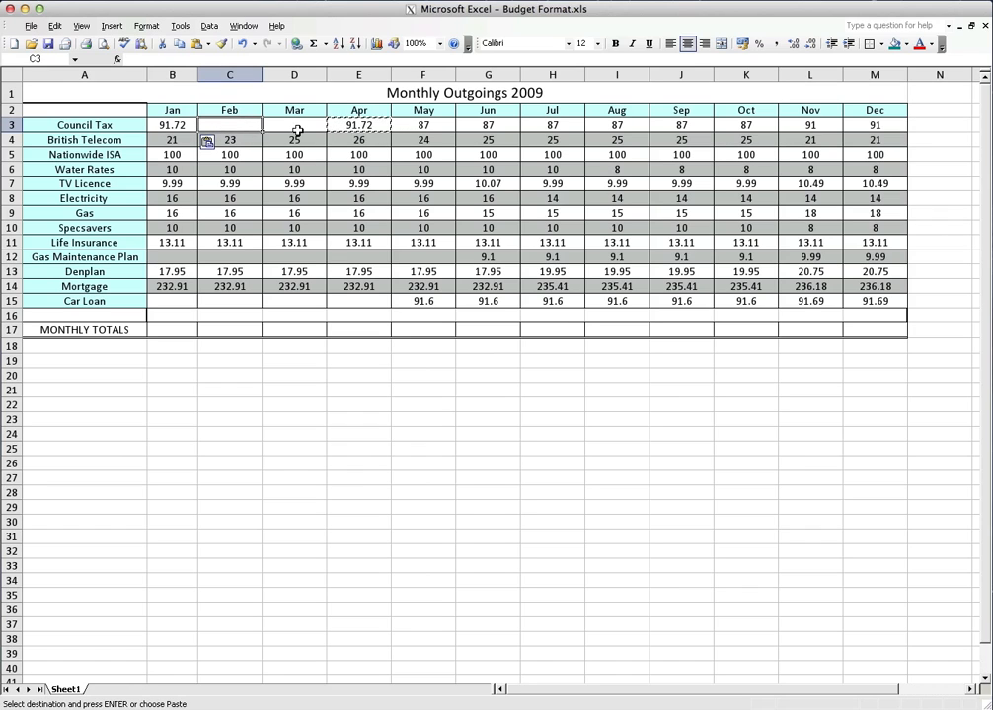
key(Escape)
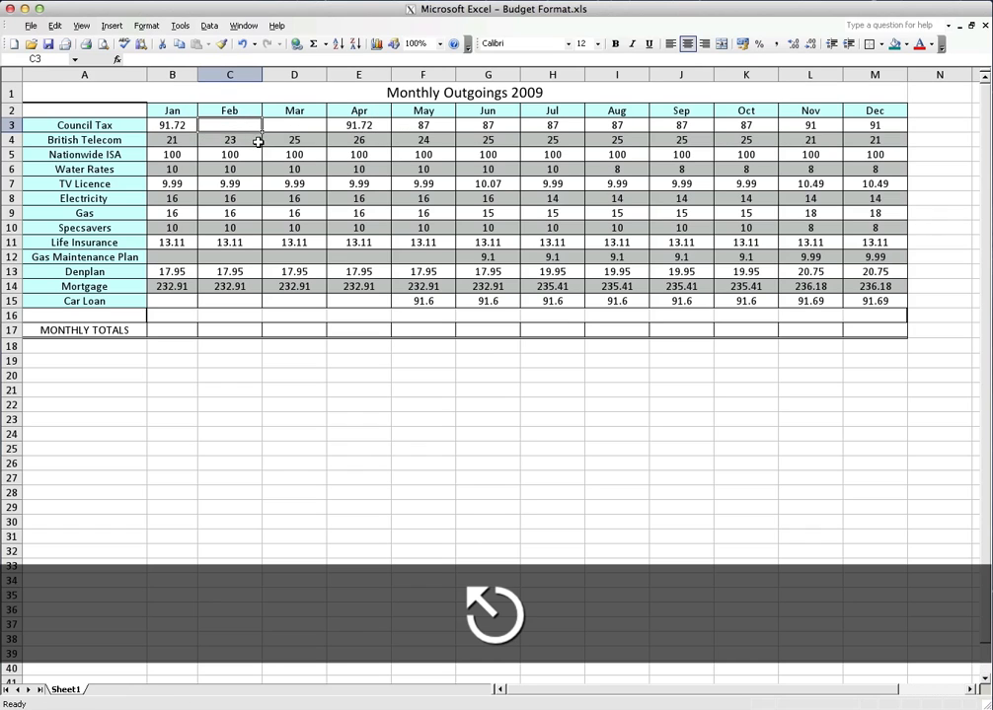
Enter 15 for January's Gas Maintenance Plan in B12 and 45 for January's Car Loan in B15
click(177, 257)
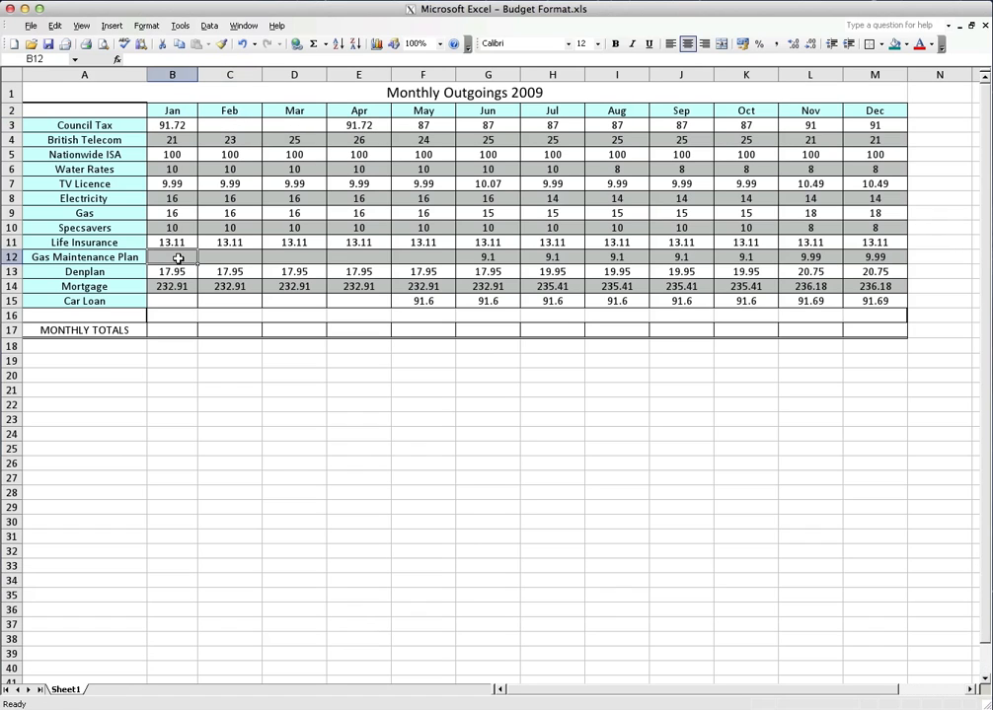
text(15)
key(Return)
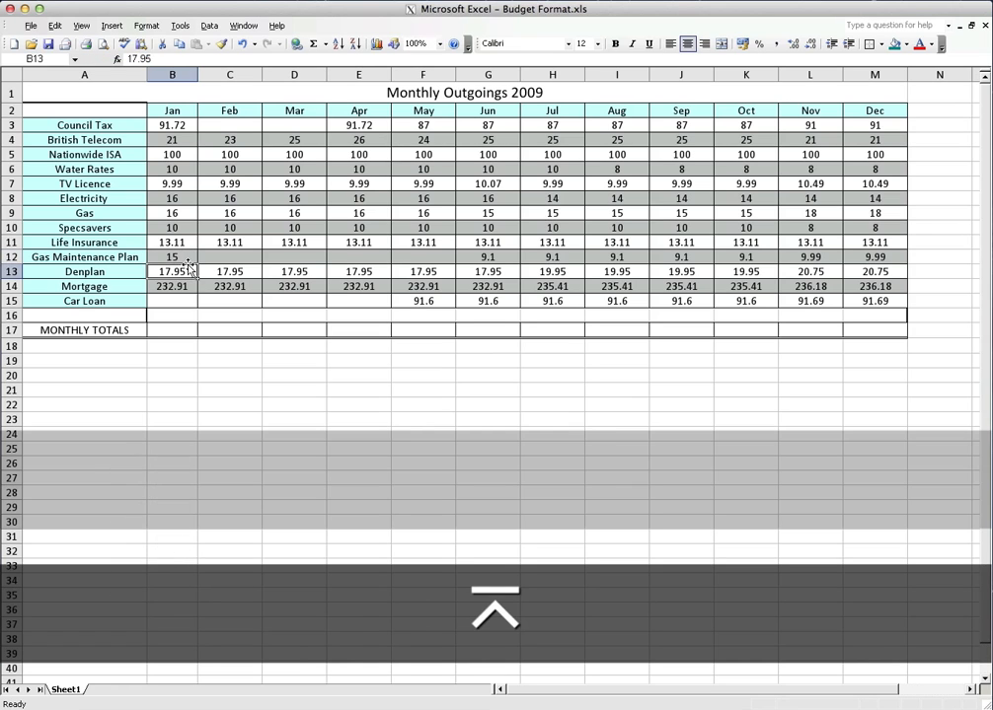
click(178, 300)
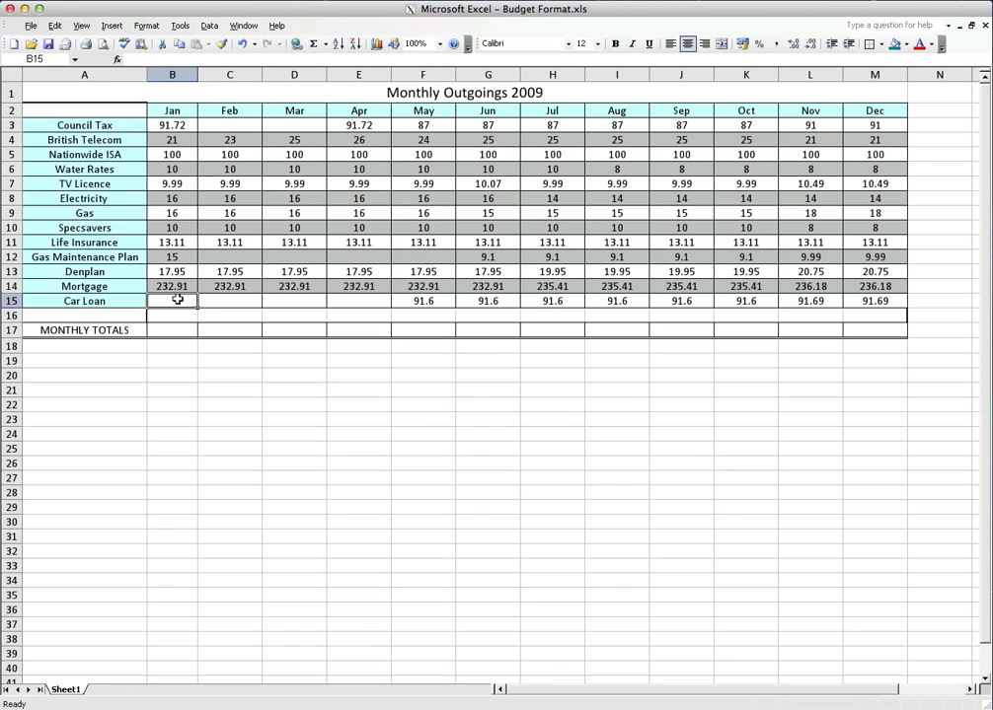
text(45)
key(Return)
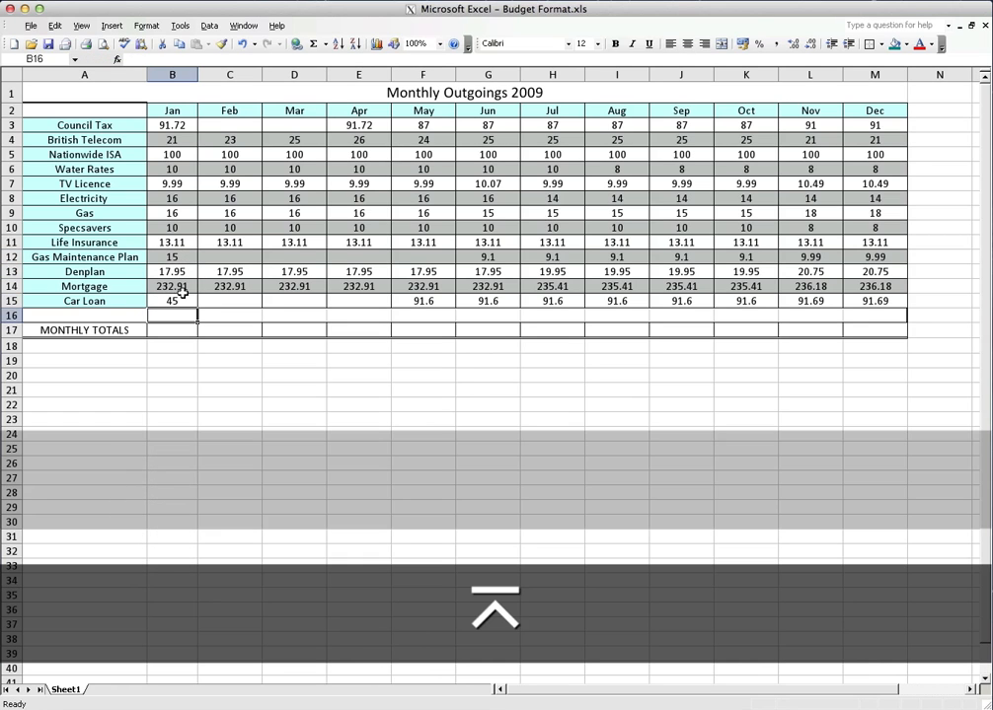
click(203, 298)
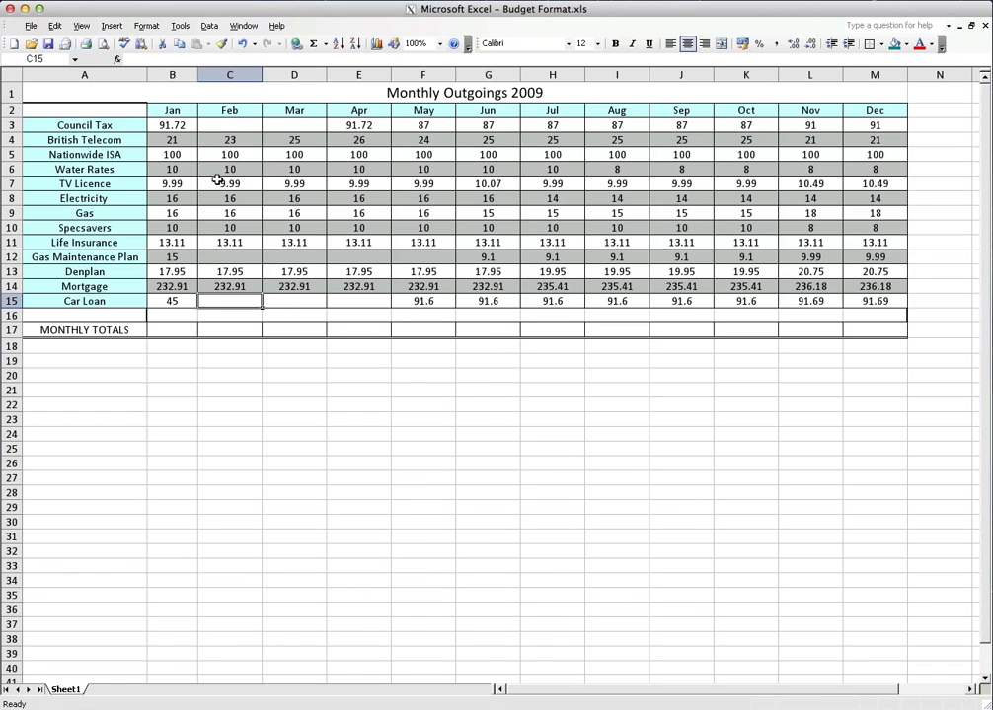
Start January's monthly total in B17 with a formula adding B3 and B4, picking both references on the sheet
click(182, 331)
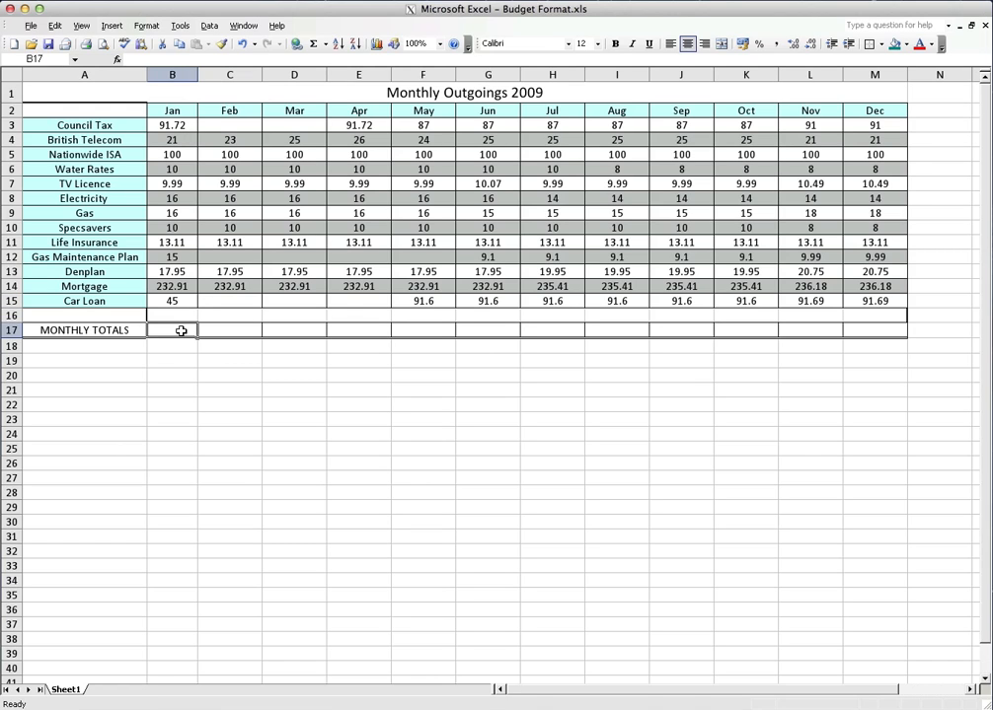
text(=)
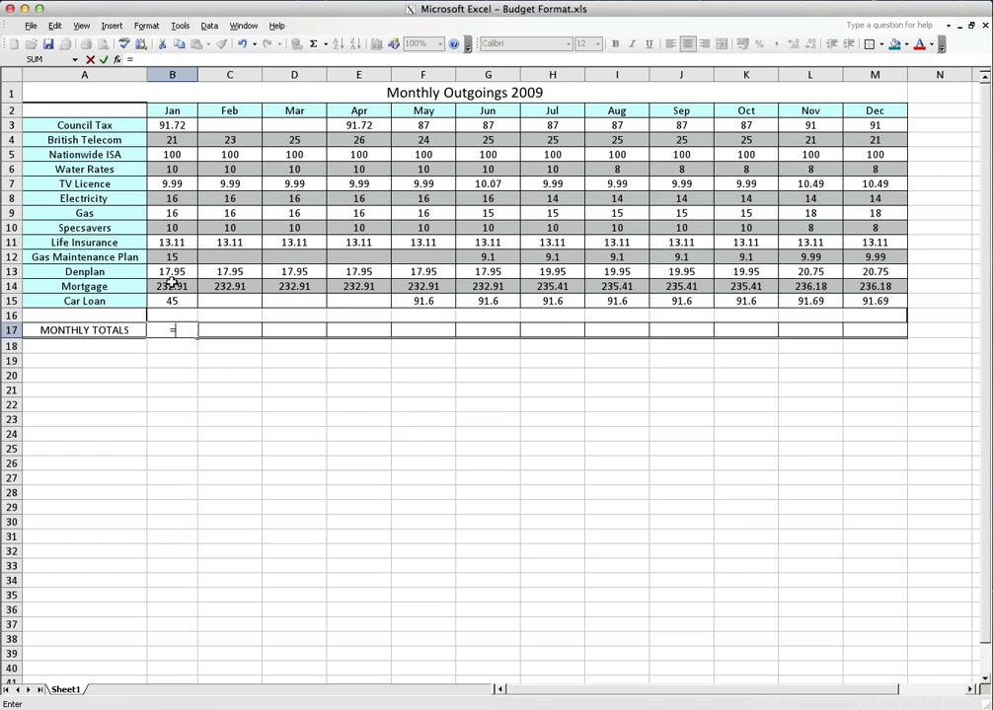
click(172, 129)
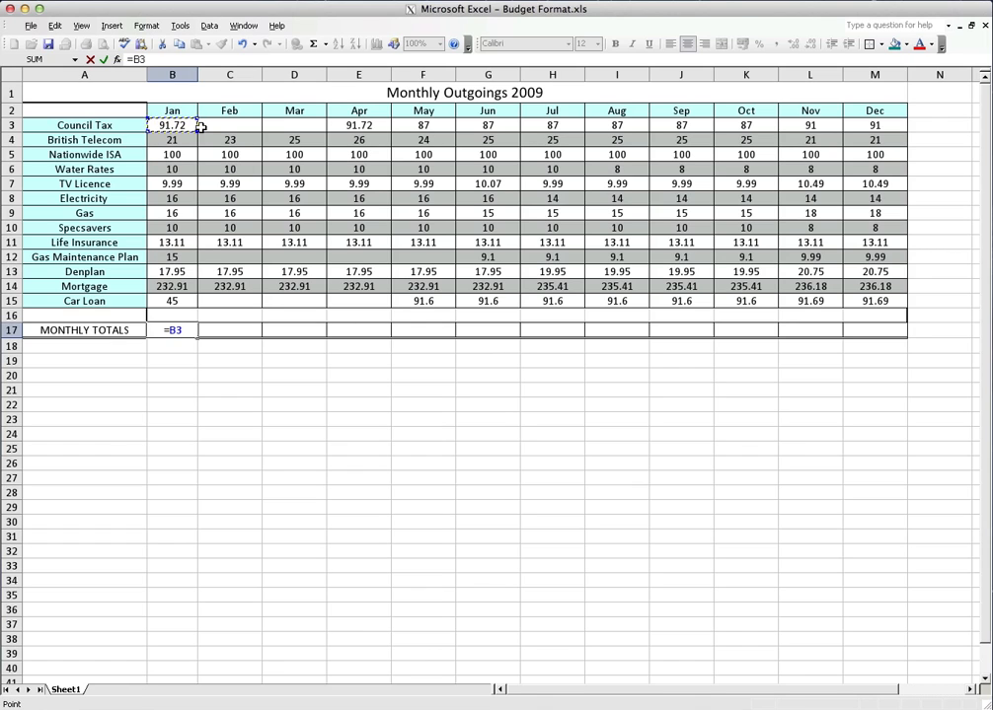
text(+)
click(180, 141)
text(+)
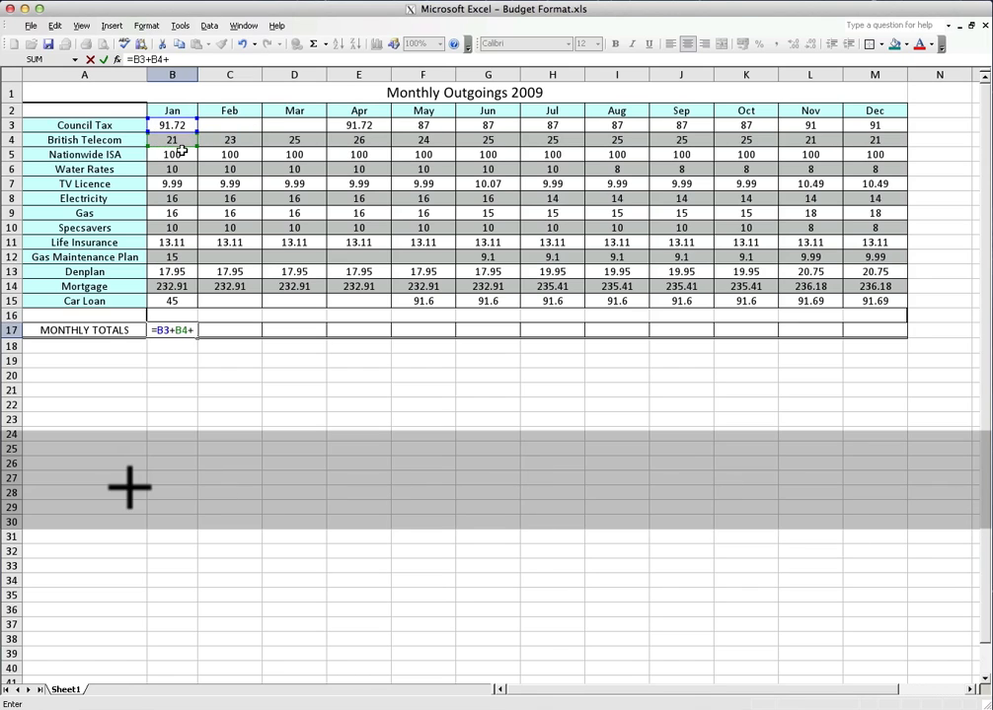
Extend the January total formula by adding B5, B6, B7, B8 and B9, picking each cell on the sheet
click(175, 155)
text(+)
click(177, 169)
text(+)
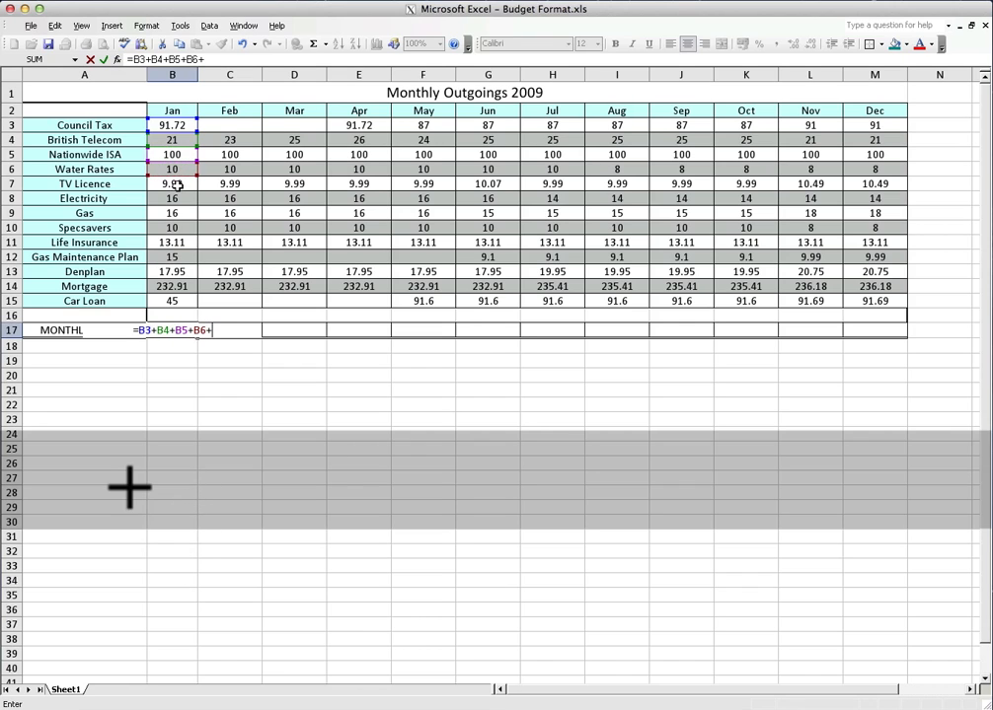
click(176, 185)
text(+)
click(174, 200)
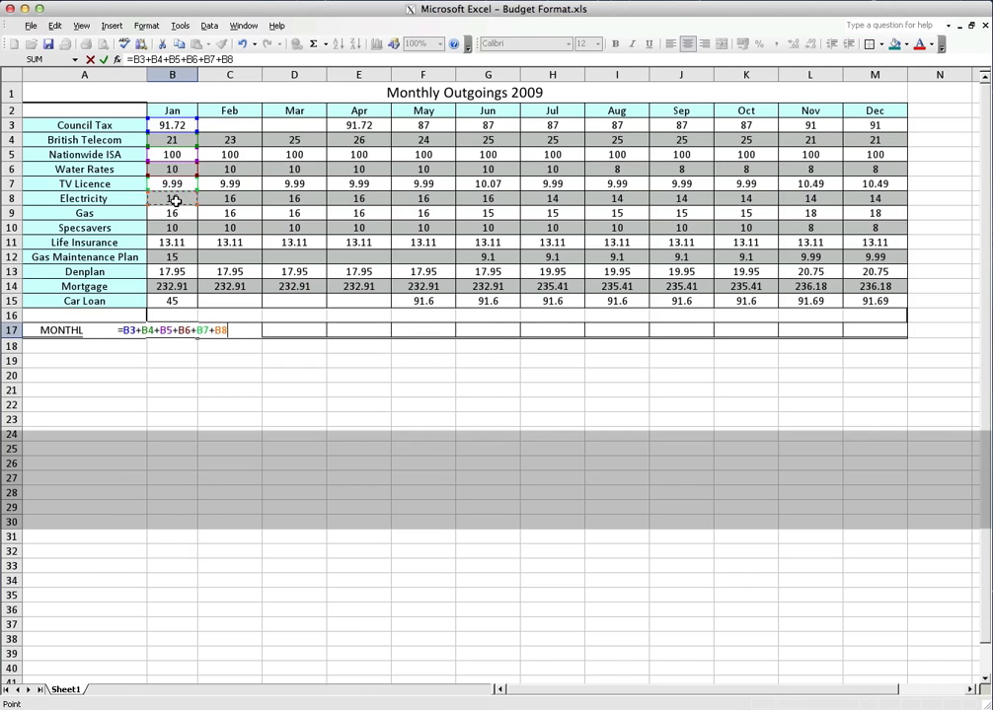
text(+)
click(174, 213)
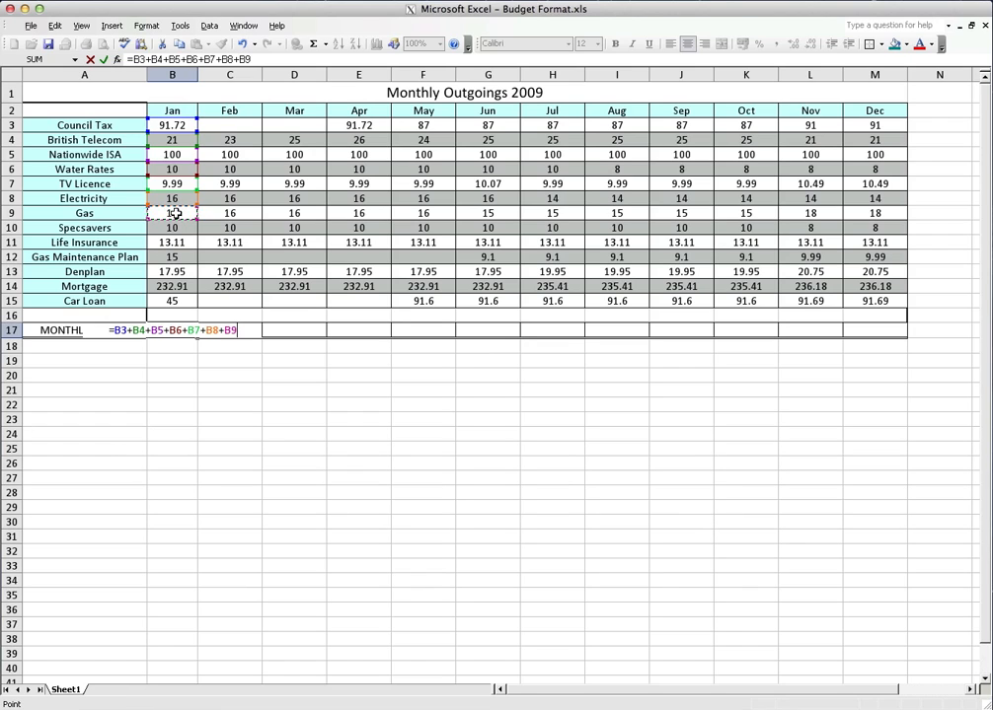
Add B10, B11 and B12 to the January total formula, writing the cell references by hand
key(shift)
text(+)
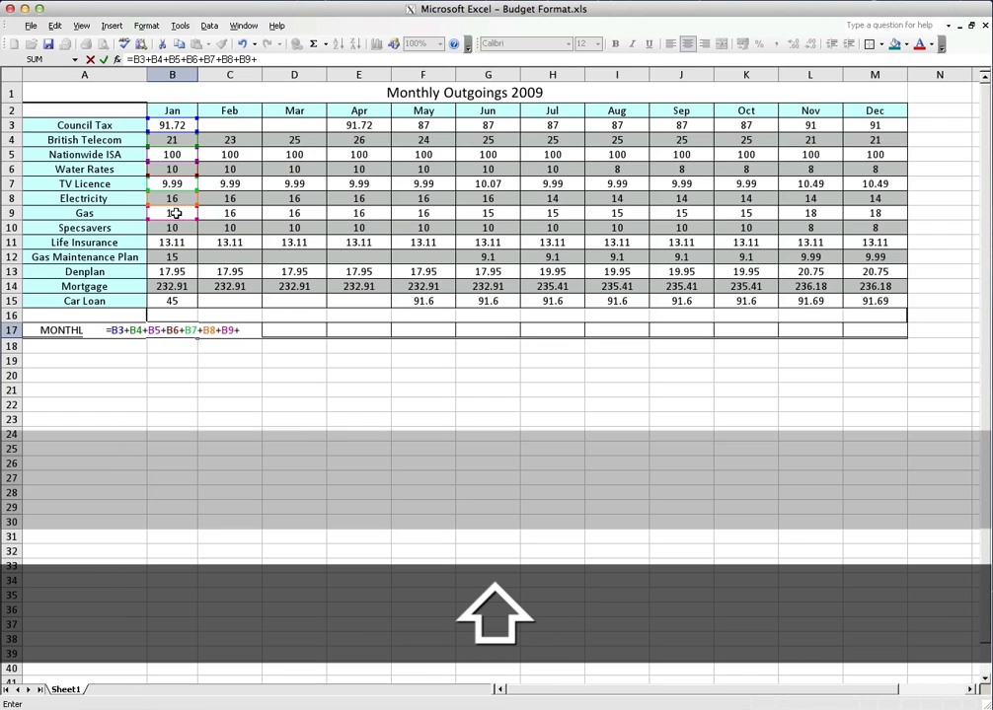
text(b10=b11)
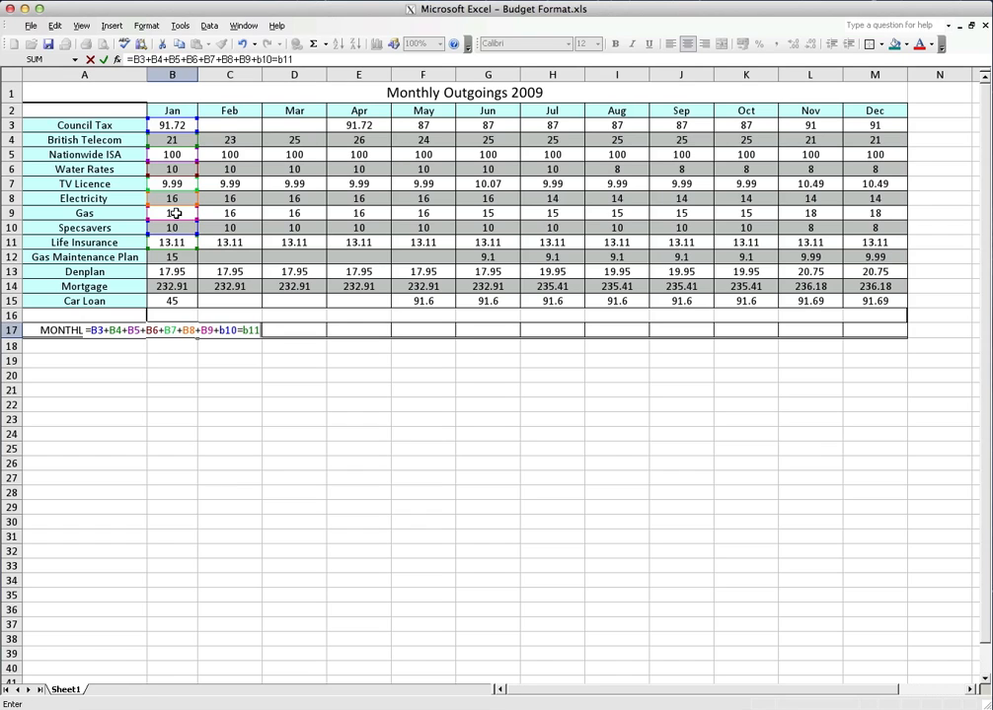
text(+b12)
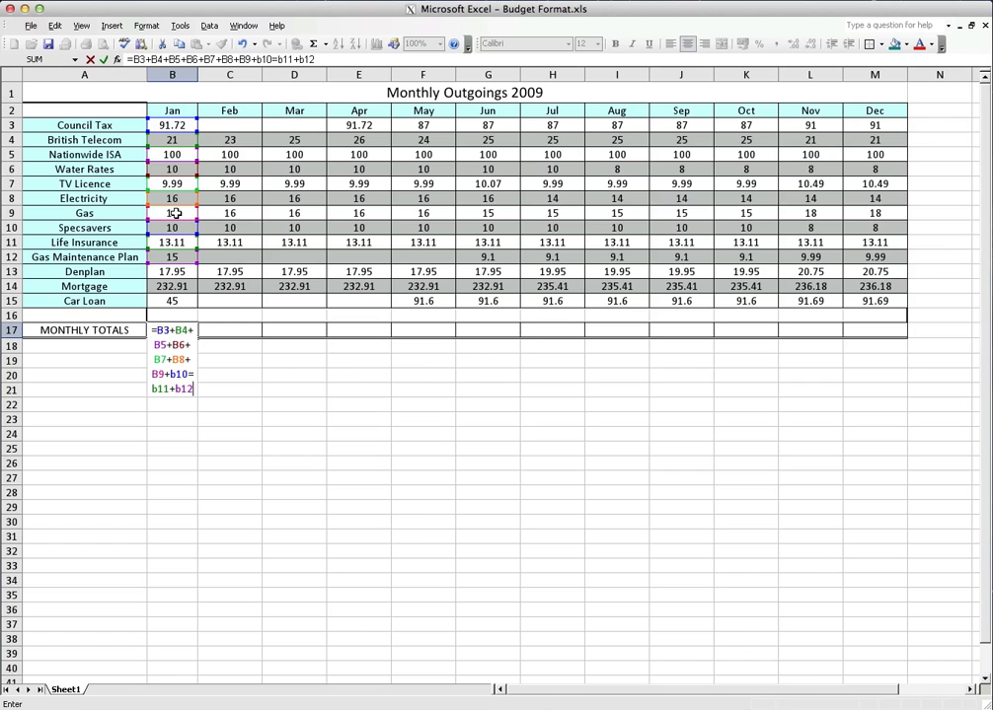
key(shift)
text(+)
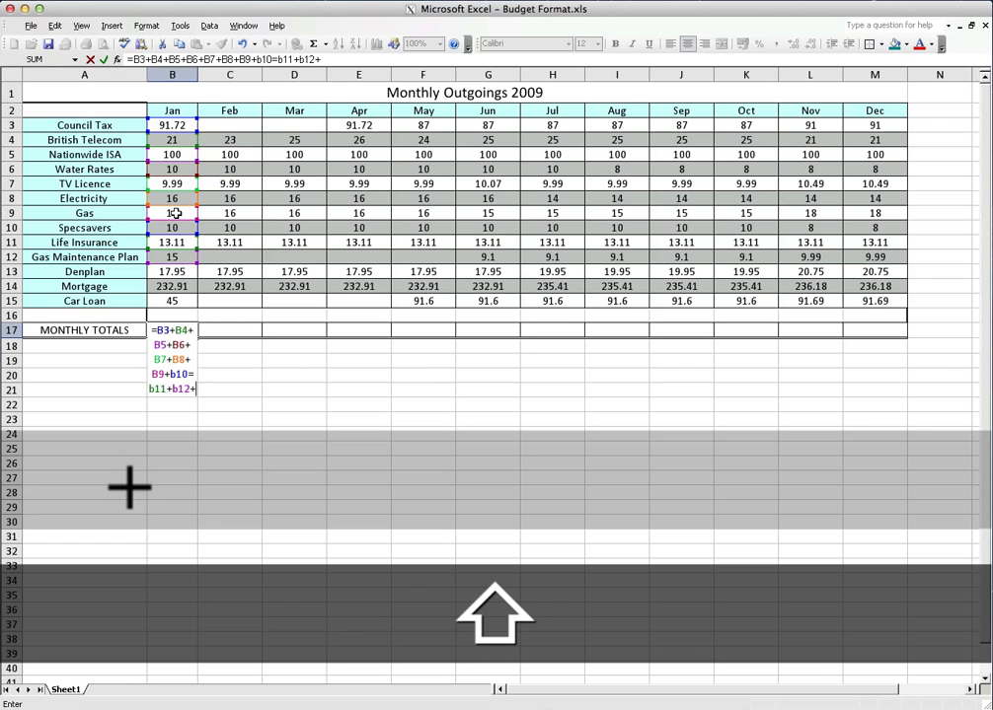
text(13)
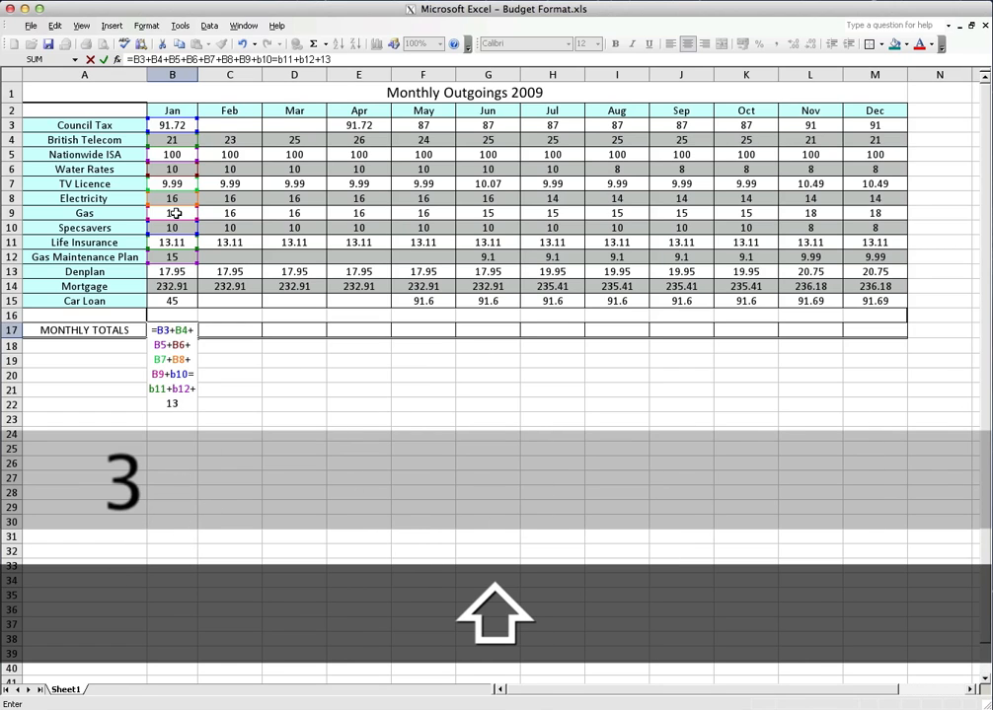
text(+)
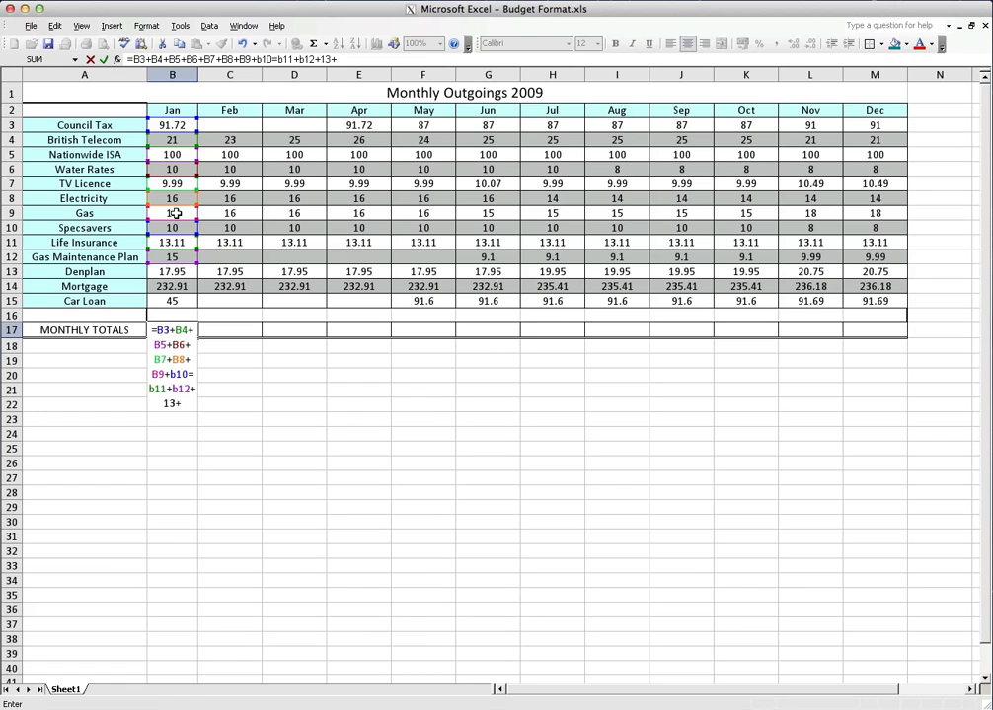
key(BackSpace)
key(BackSpace)
key(BackSpace)
Complete the January total formula with B13, B14 and B15 so that B17 adds every cell from B3 to B15
text(b13)
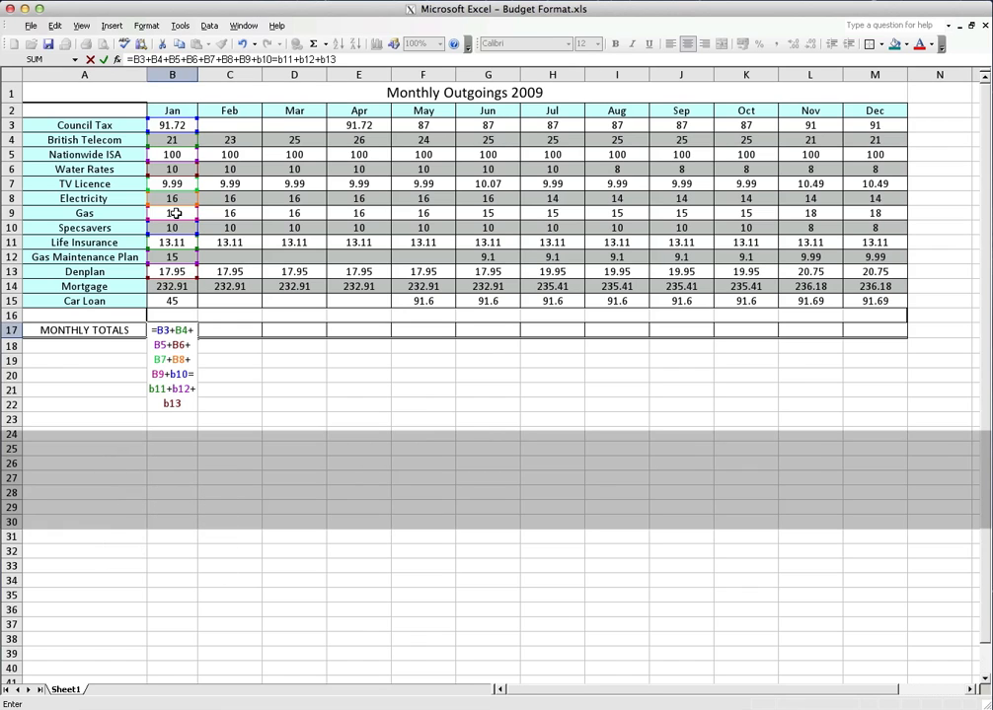
text(+b14)
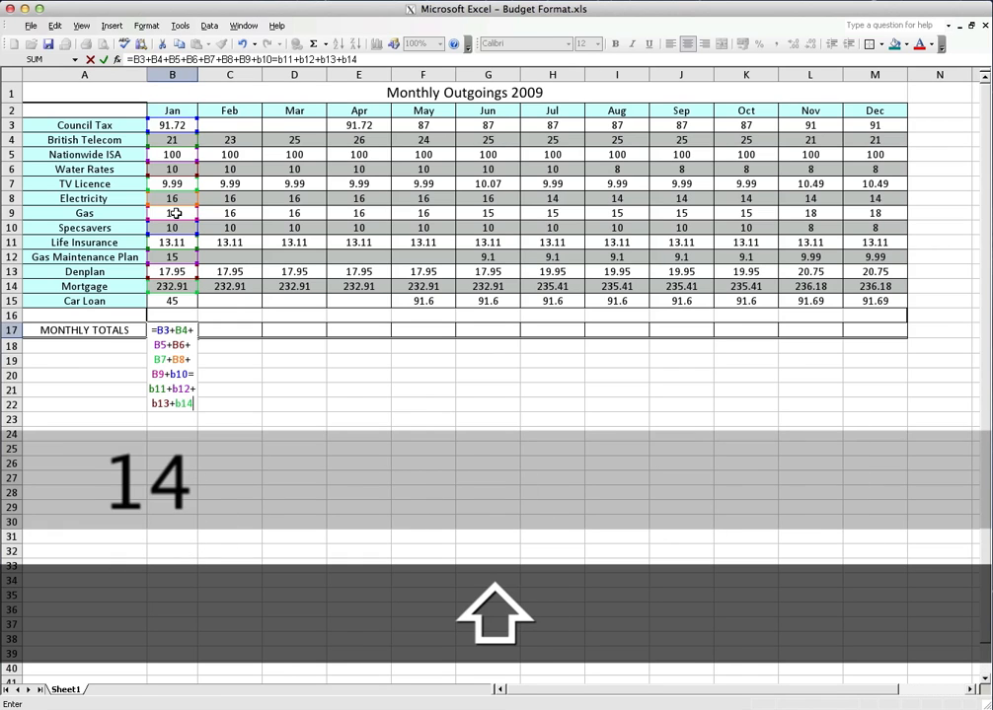
text(+b15)
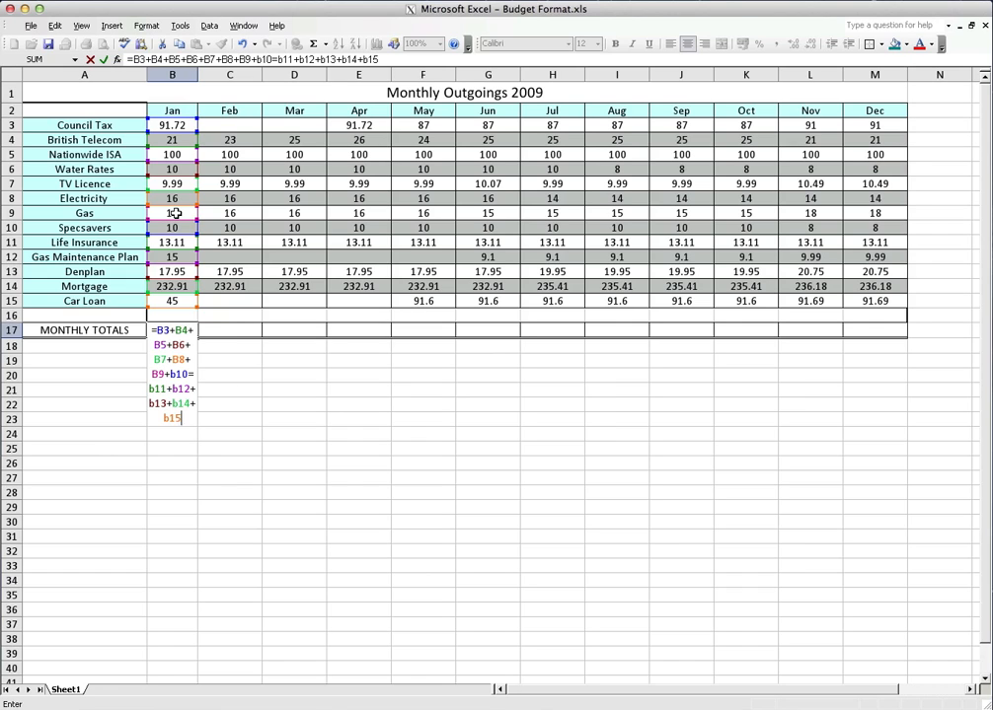
key(Return)
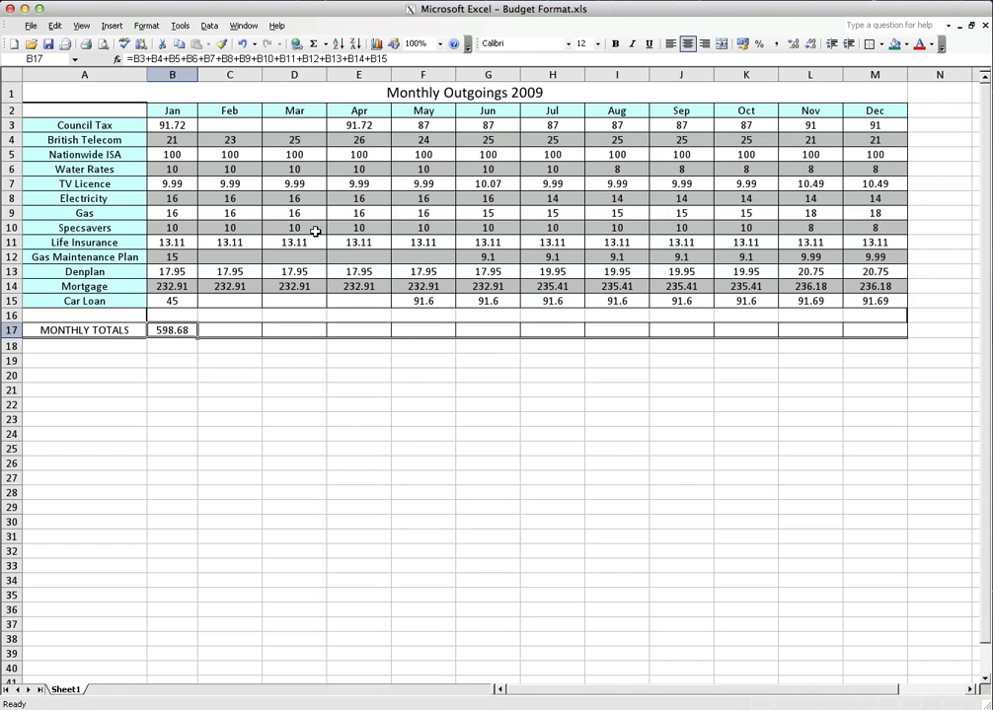
Open the B17 formula for editing and examine how its coloured references match January's cells from B3 downwards
click(398, 61)
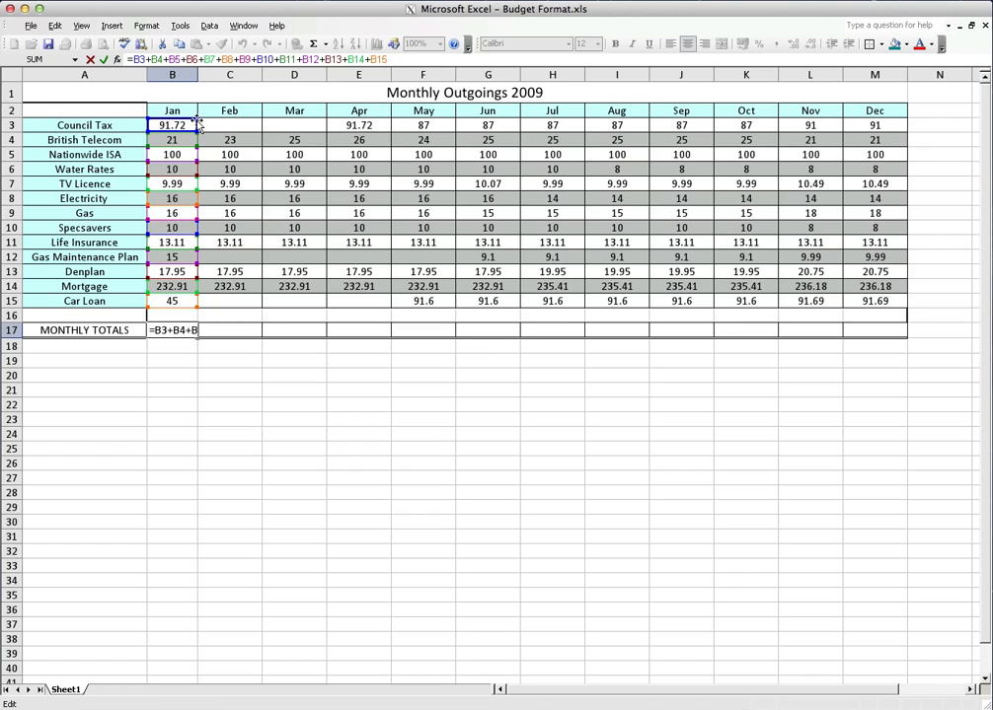
drag(197, 123, 197, 165)
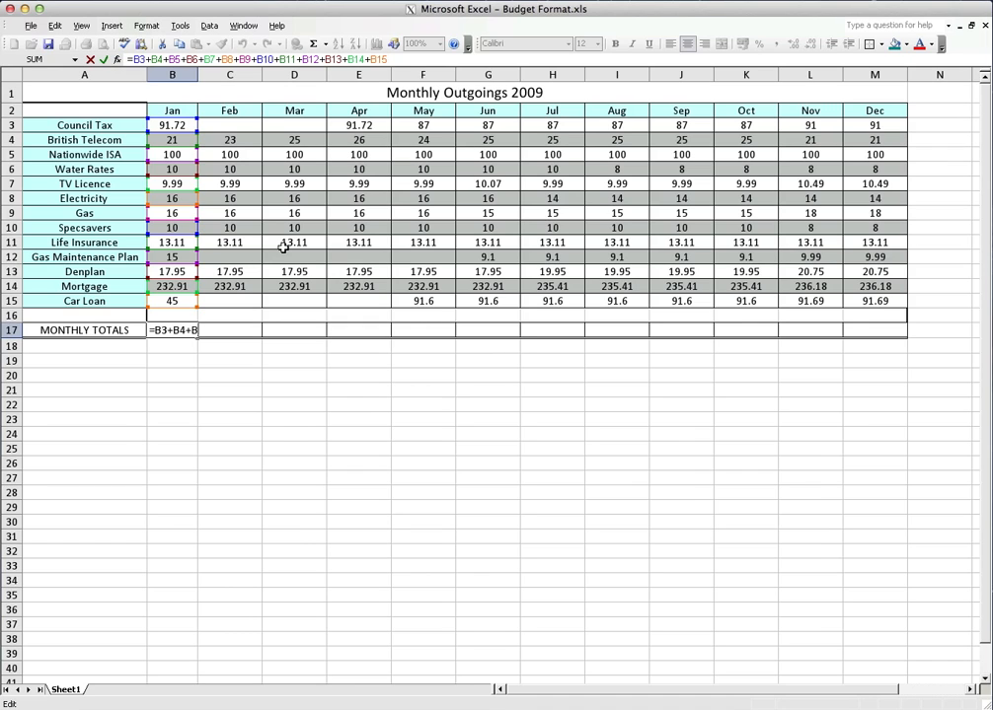
Close the B17 formula and clear January's cell-by-cell addition from the monthly total cell
key(Return)
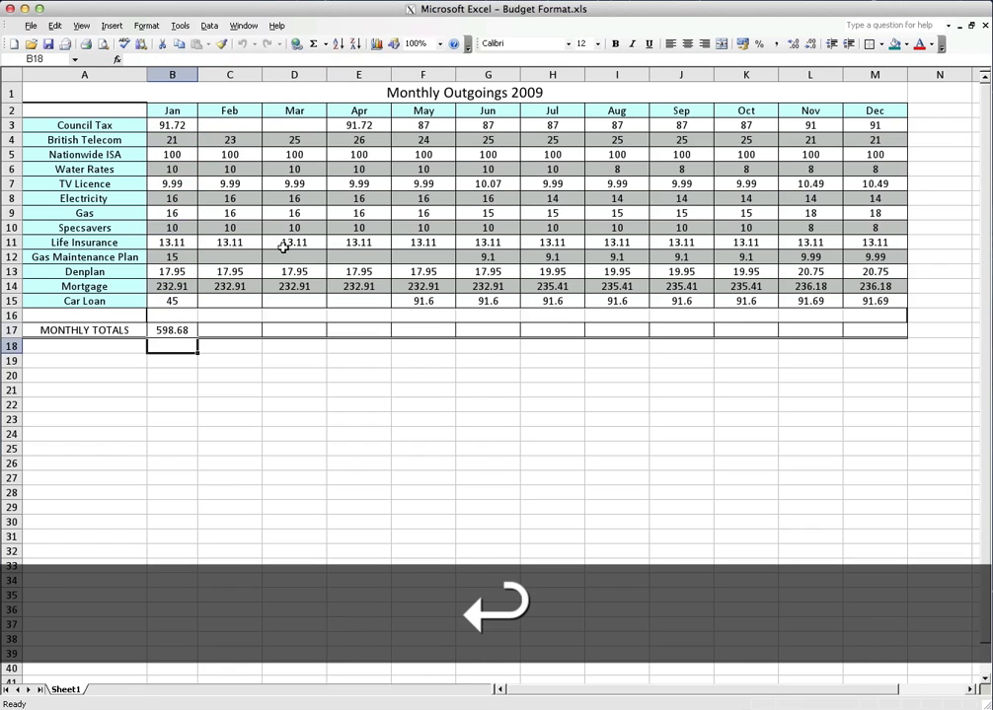
key(Up)
key(Right)
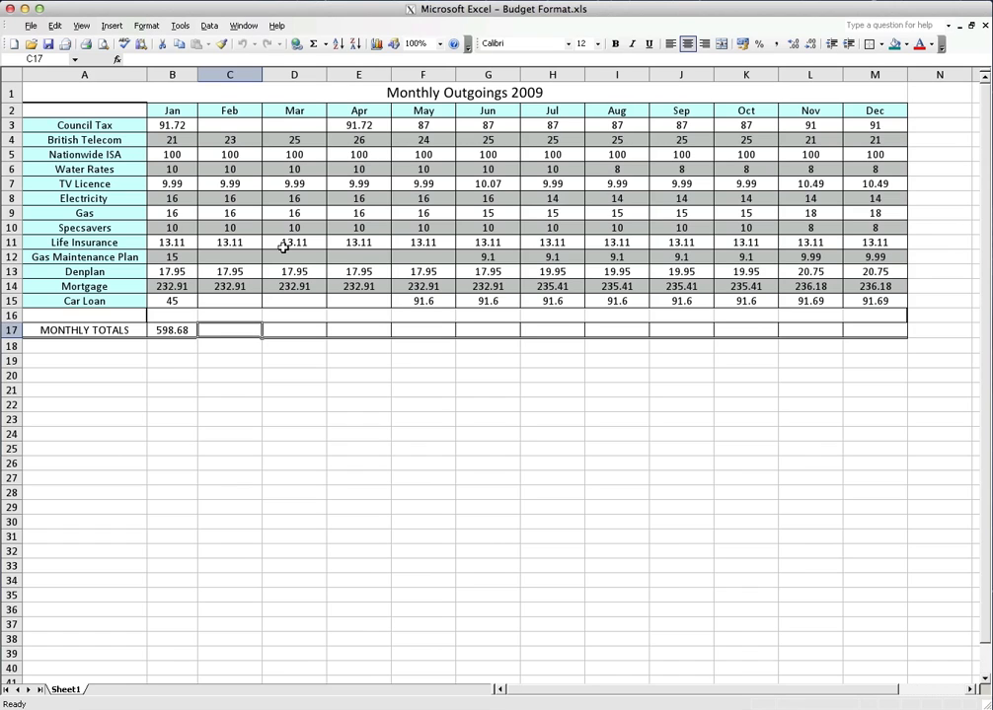
key(Left)
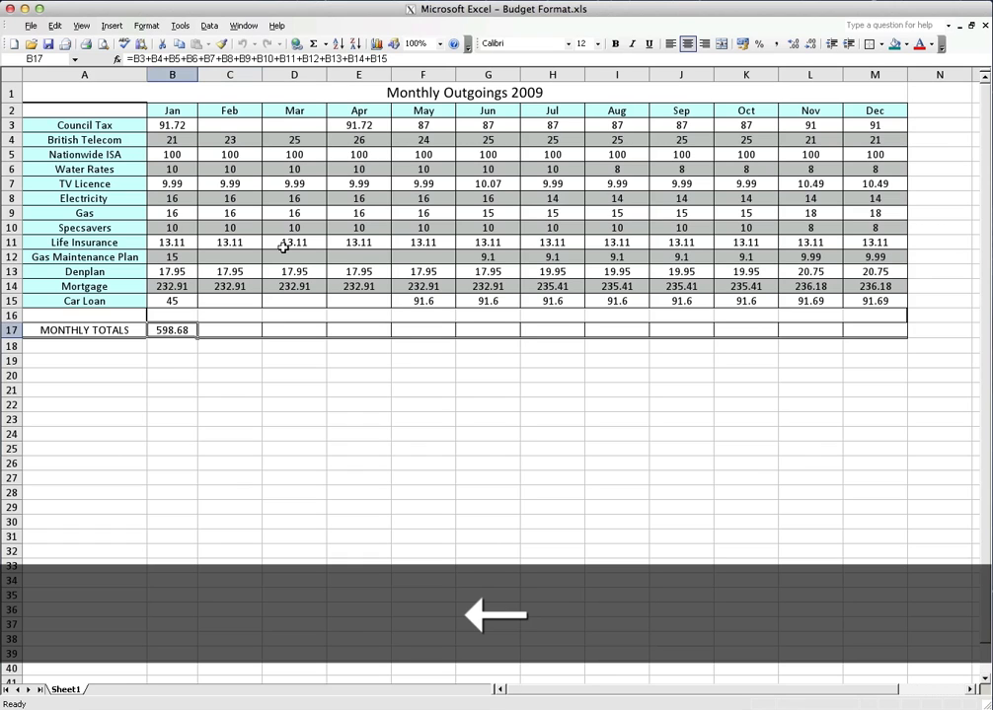
key(Delete)
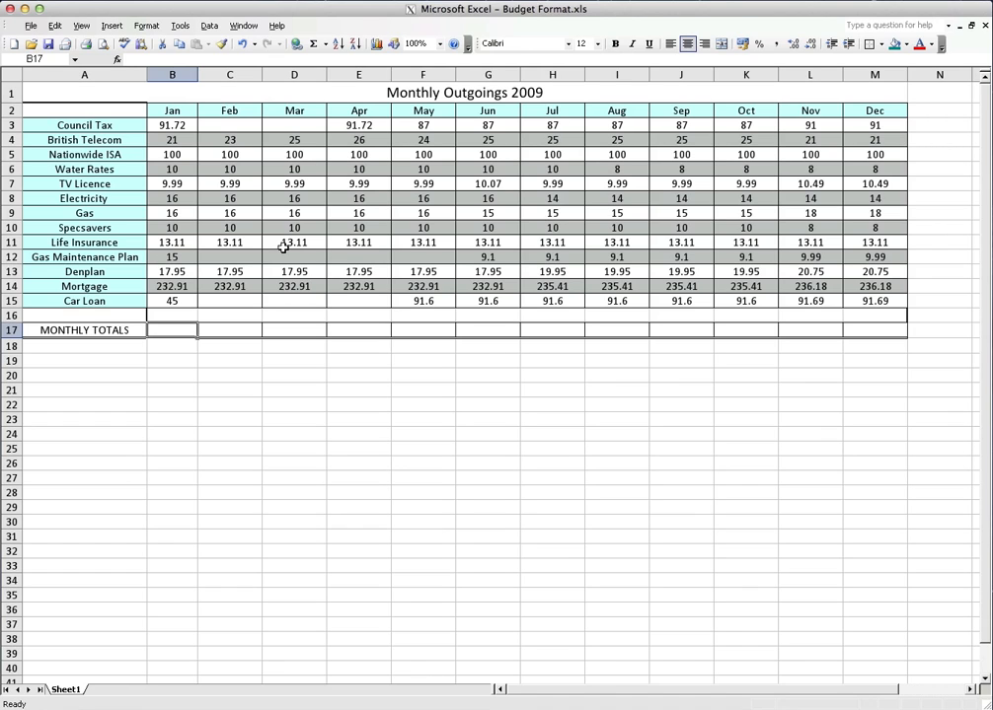
Total B3, B4 and B5 in B17 with a SUM function that lists the three cells separated by commas
text(=)
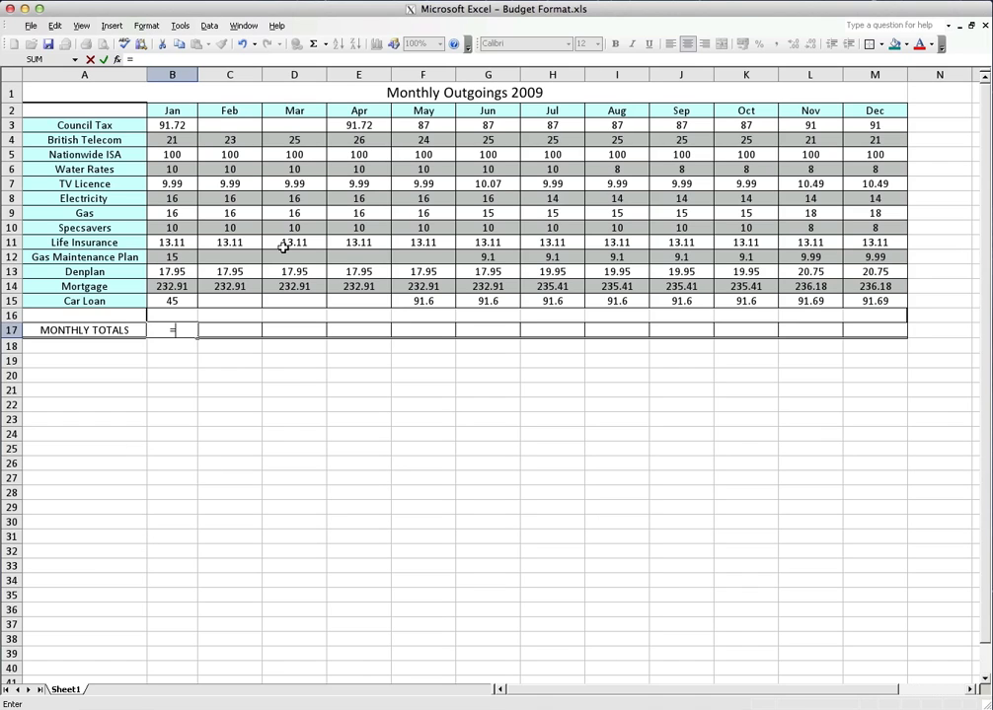
text(sum)
text(()
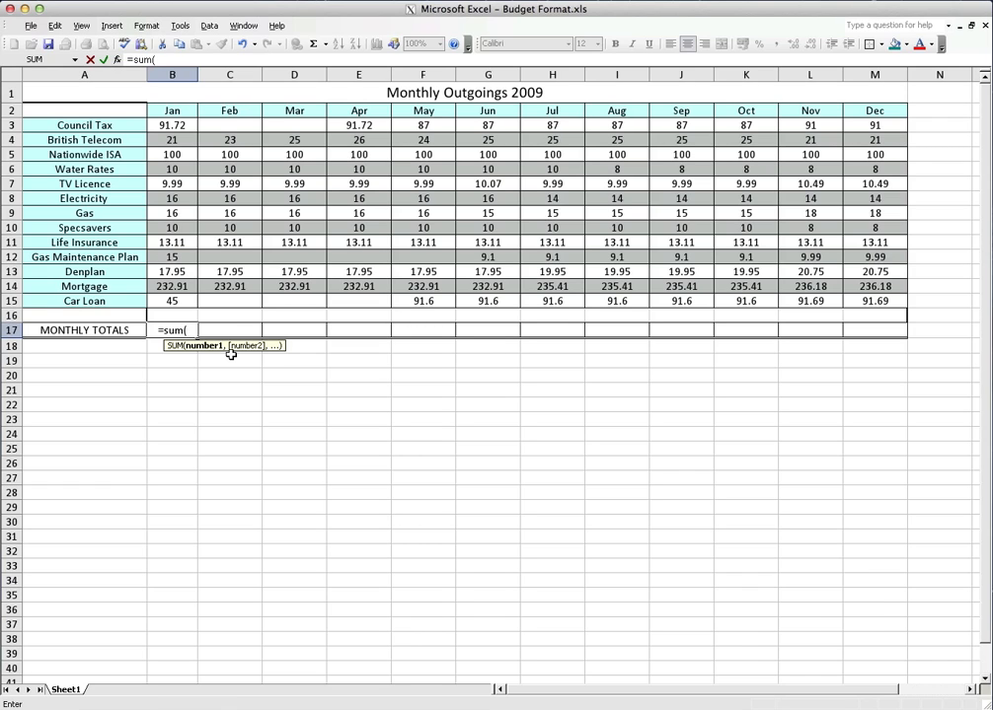
text(b3)
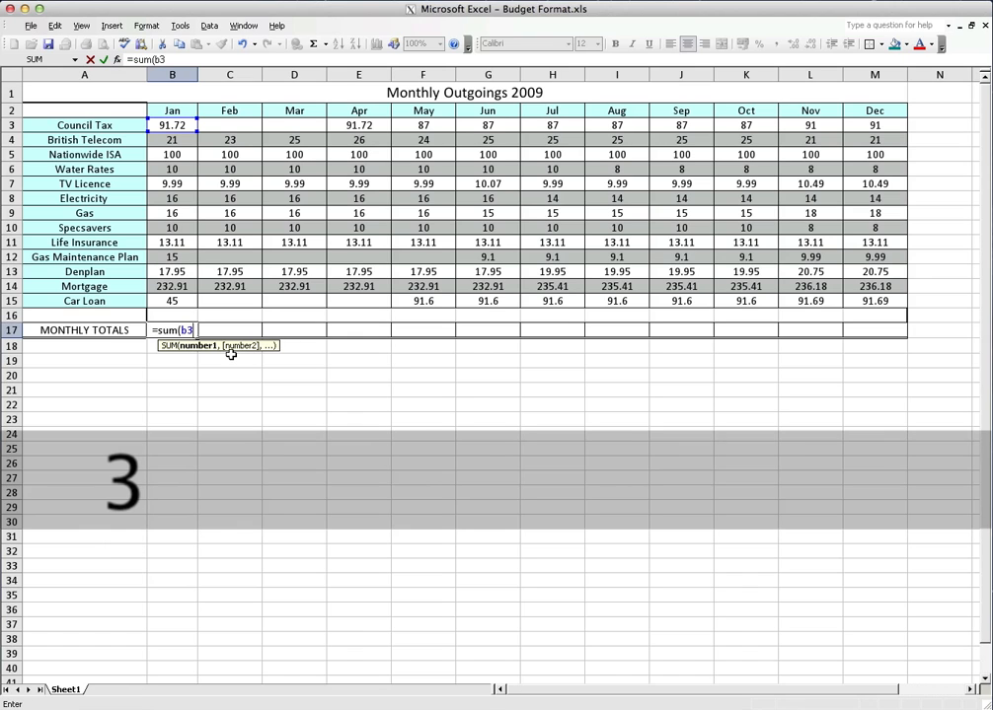
text(,b4,)
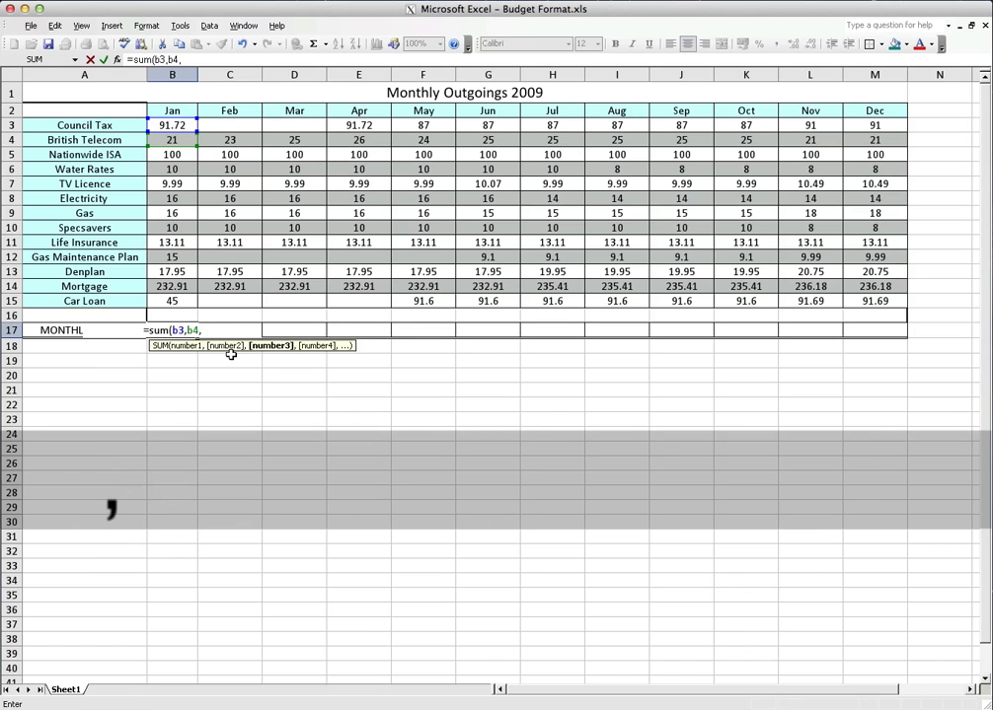
text(b5)
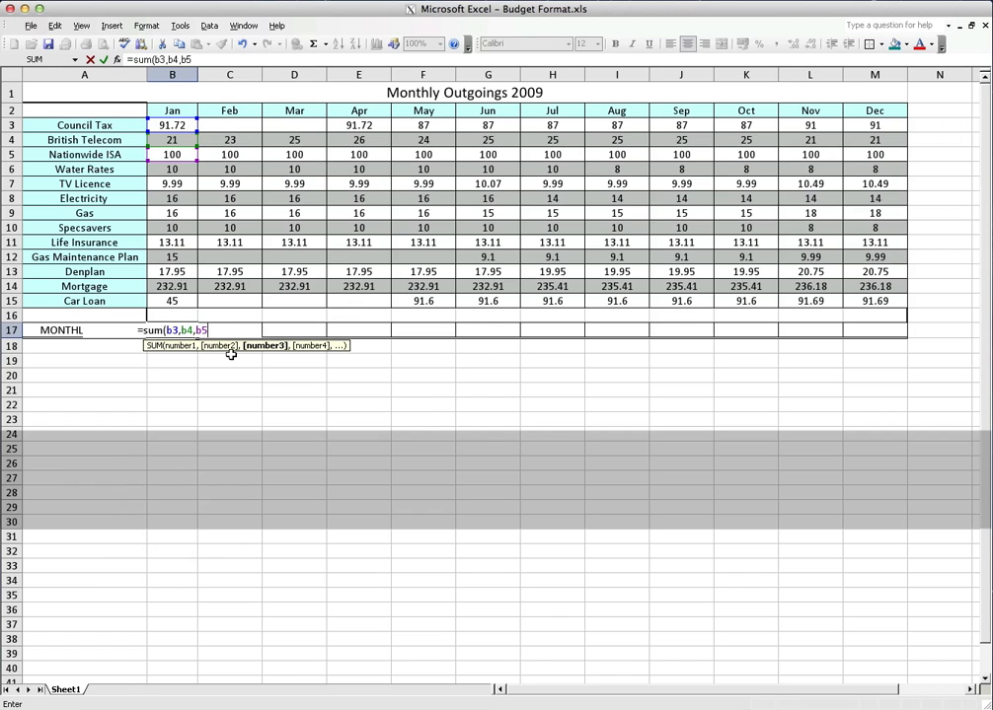
key(Return)
key(Up)
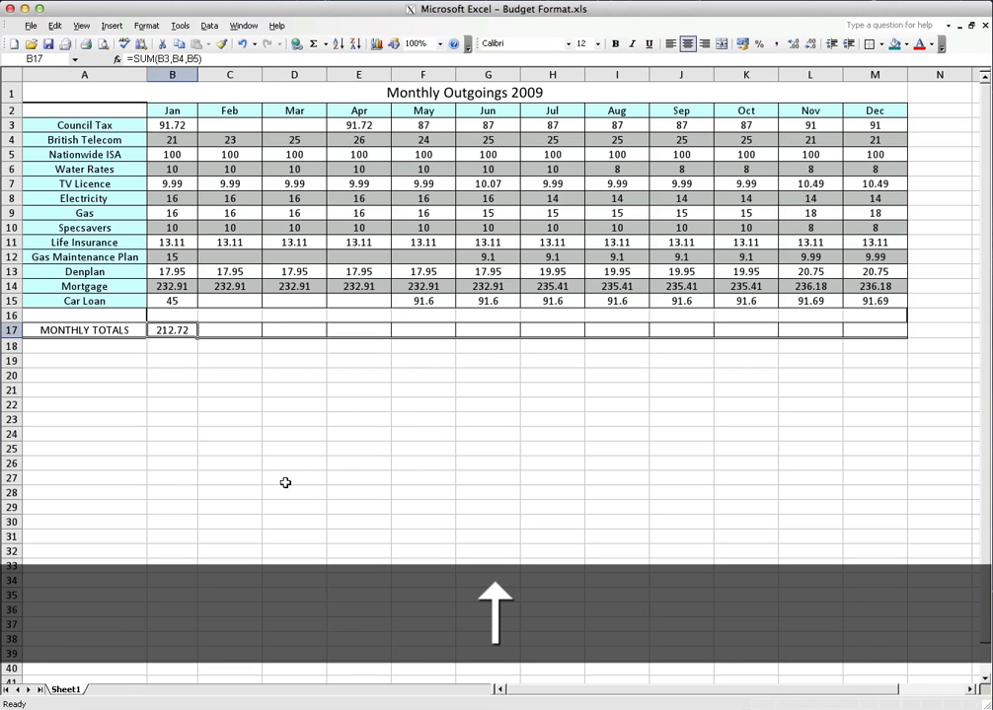
Edit the B17 formula to =SUM(B3:B15), replacing the comma-separated cells with a colon range
click(197, 59)
key(BackSpace)
key(BackSpace)
key(BackSpace)
key(BackSpace)
key(BackSpace)
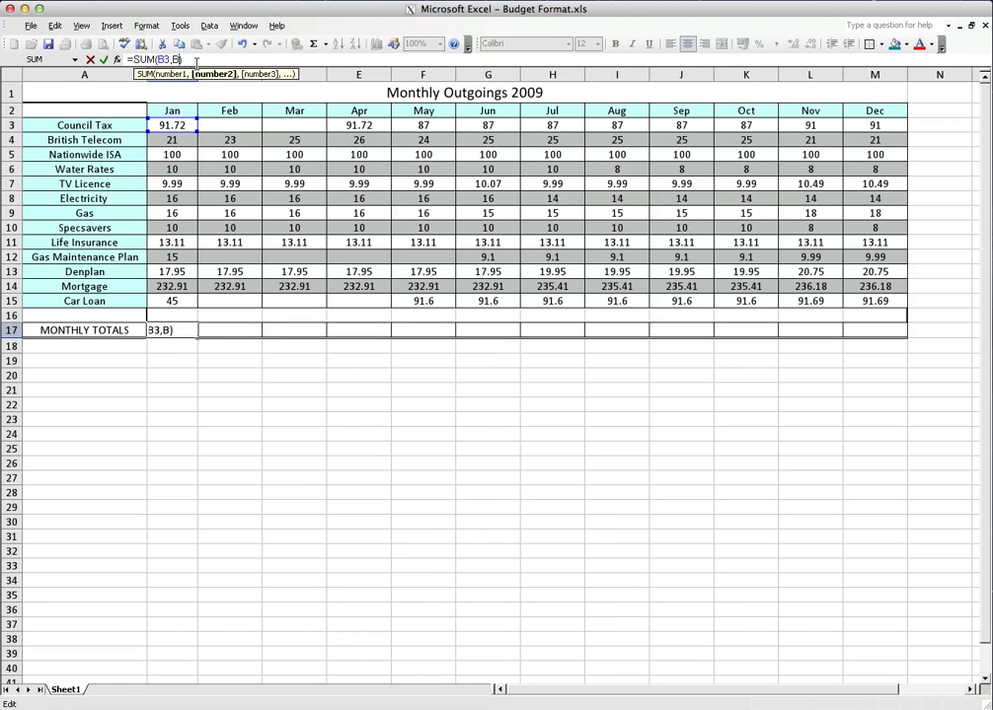
key(BackSpace)
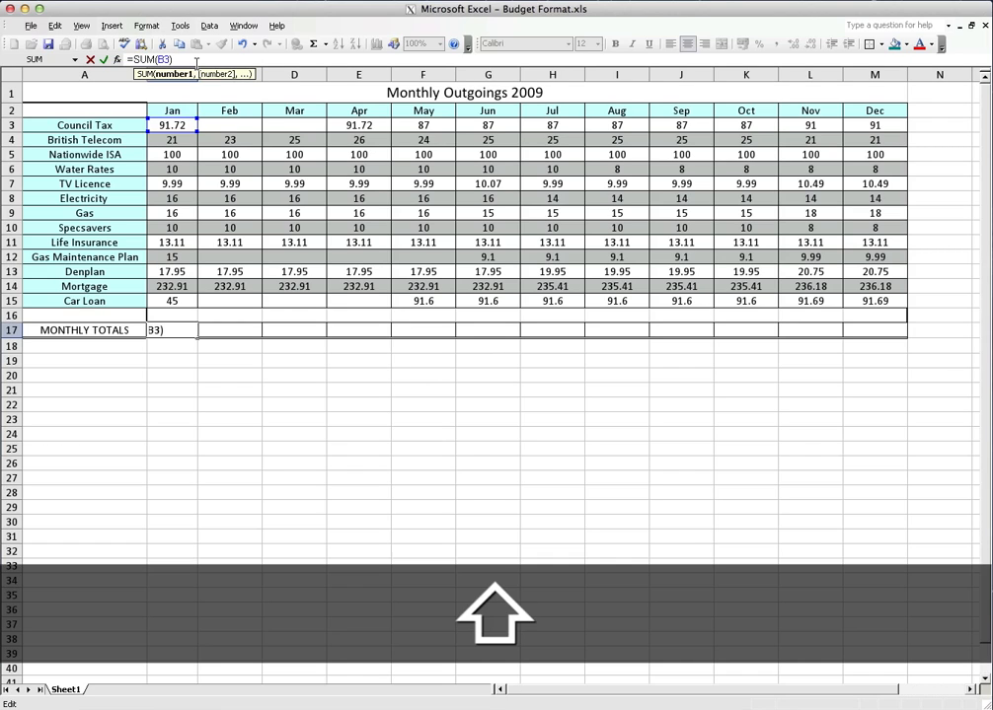
text(:)
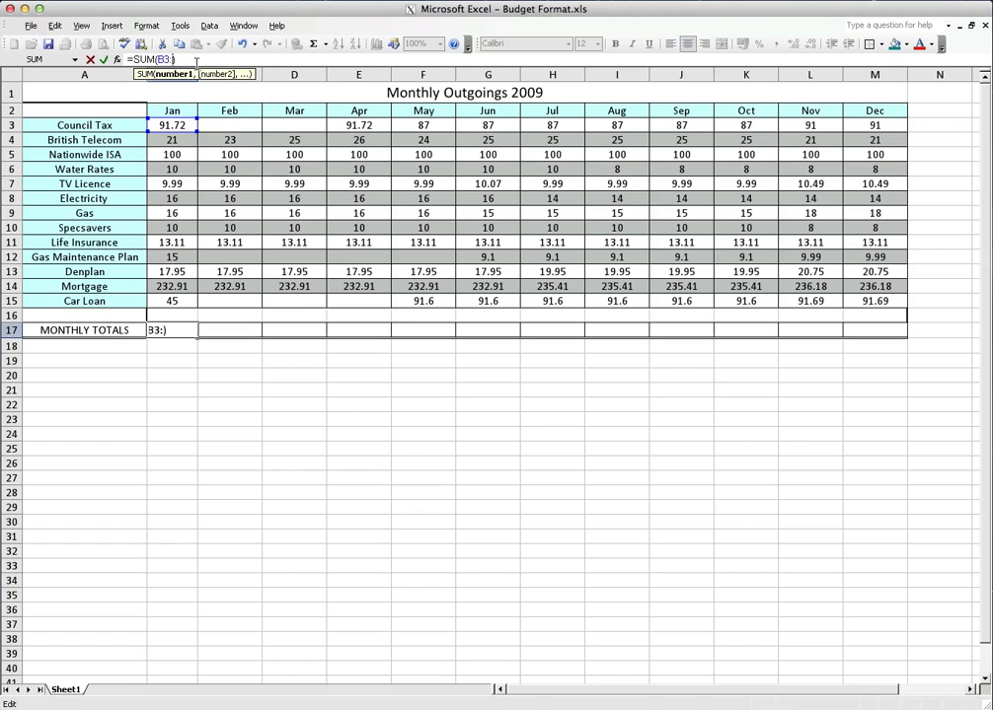
text(b15)
key(Return)
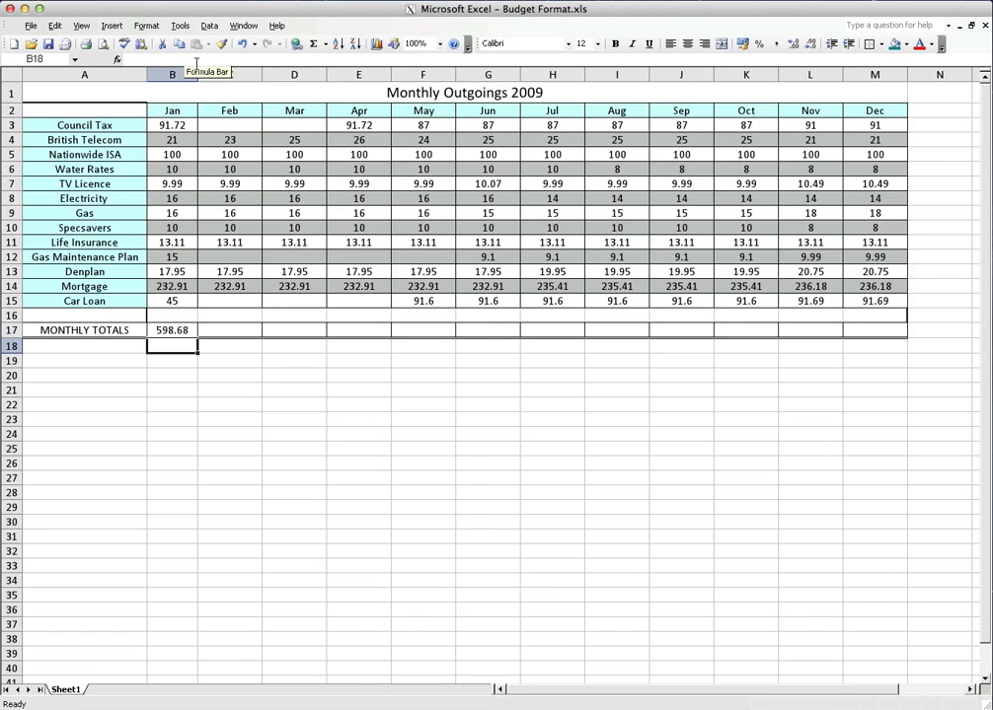
key(Up)
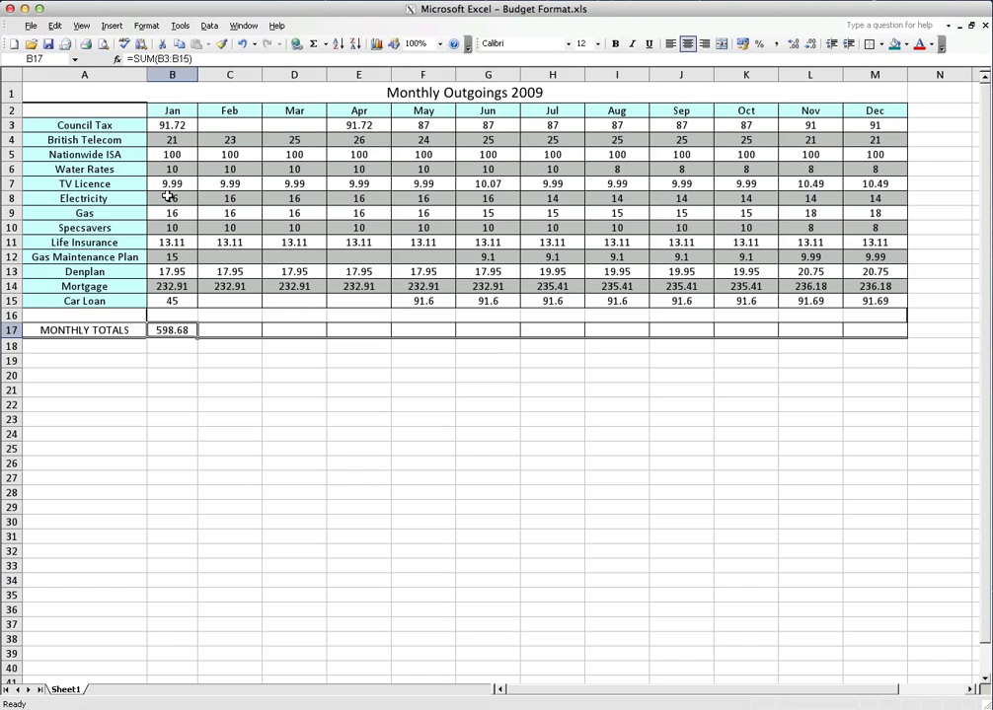
Clear B17 and rebuild =SUM(B3:B15), picking the January range on the sheet and adding the closing bracket
click(176, 349)
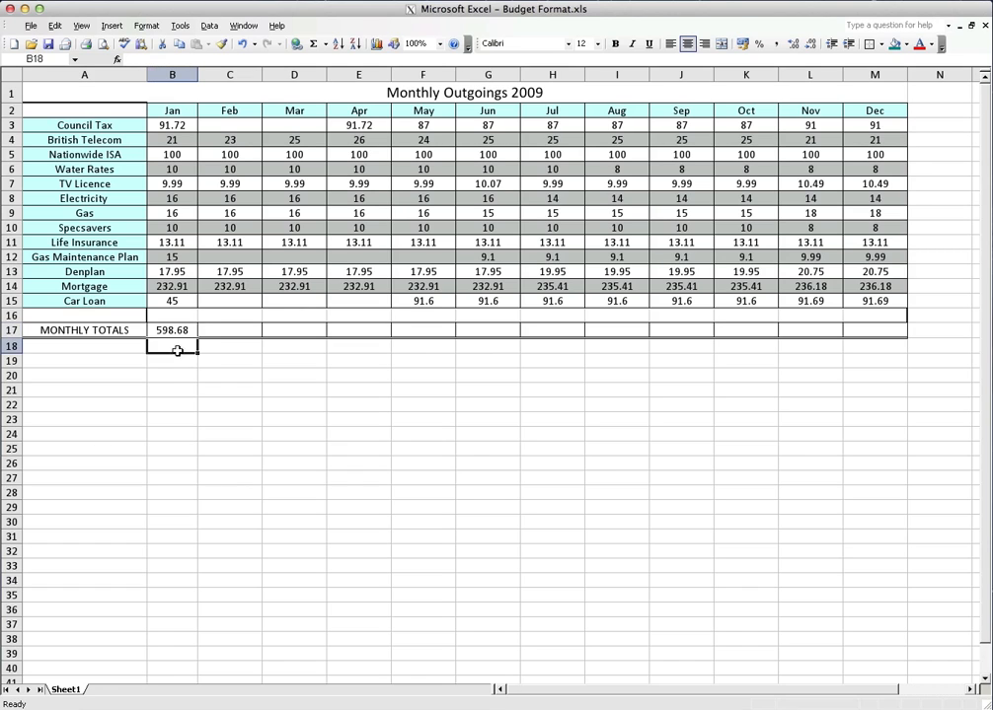
click(170, 328)
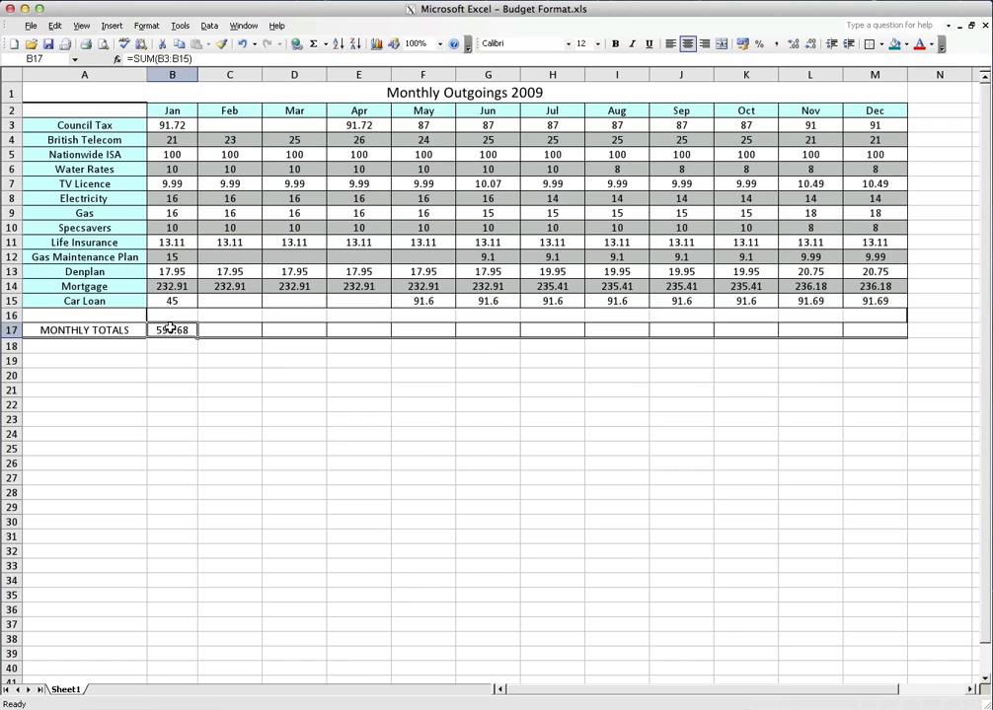
key(Delete)
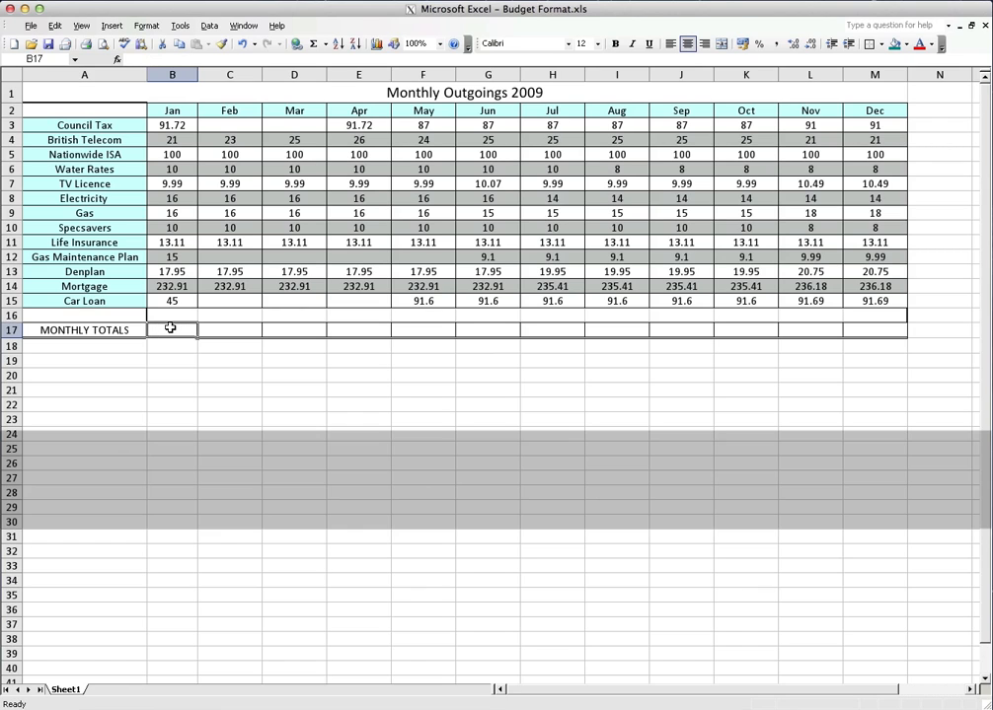
text(=)
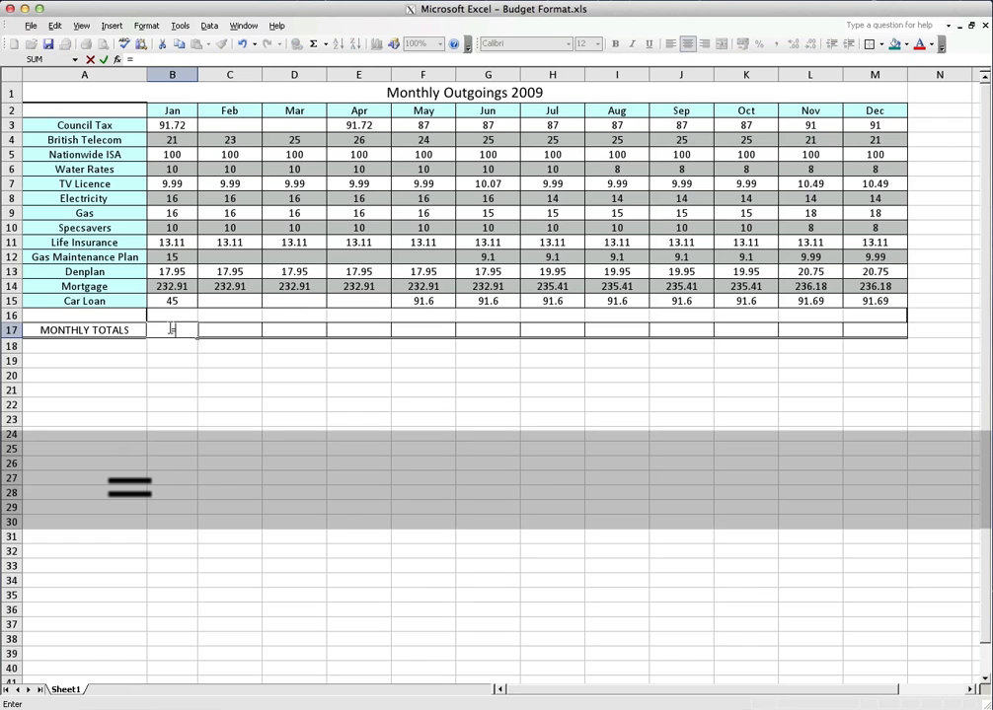
text(sum()
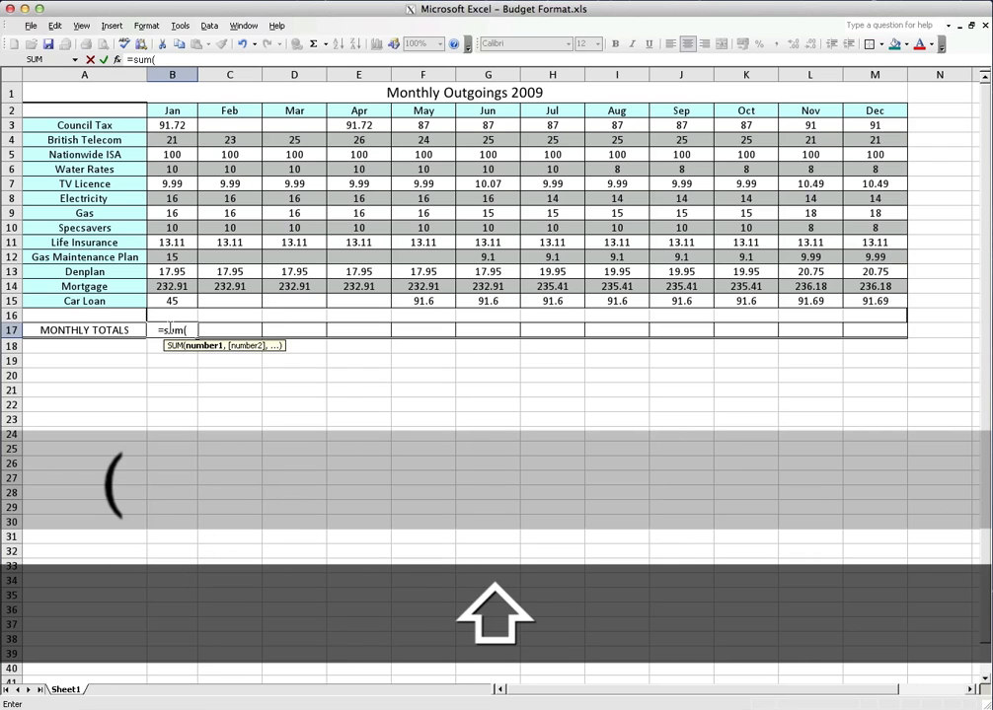
drag(158, 125, 168, 296)
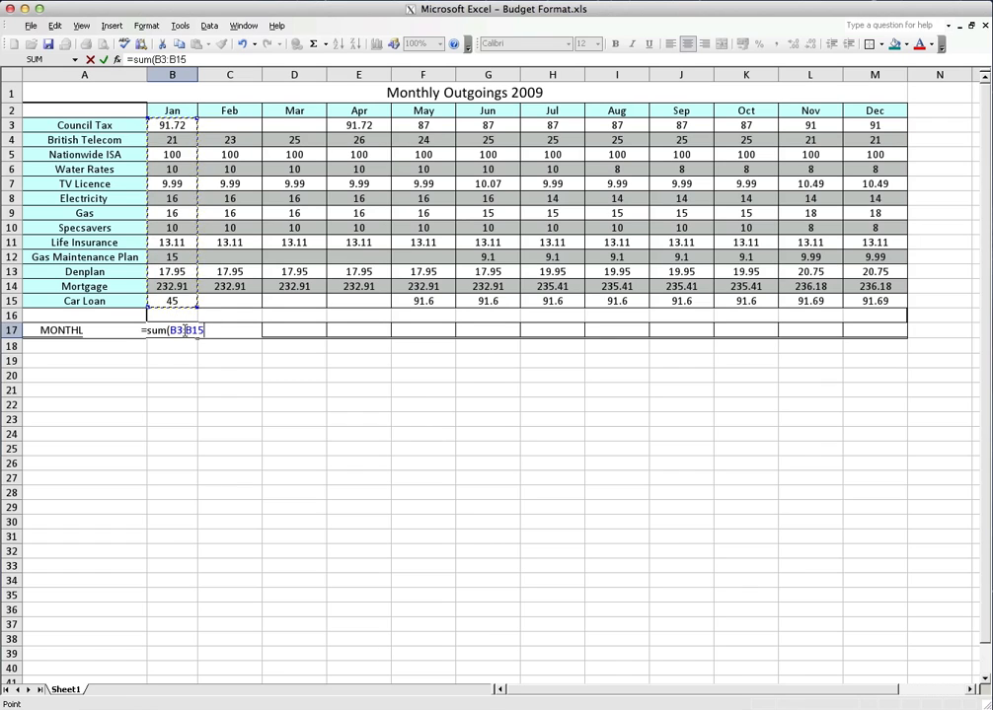
text())
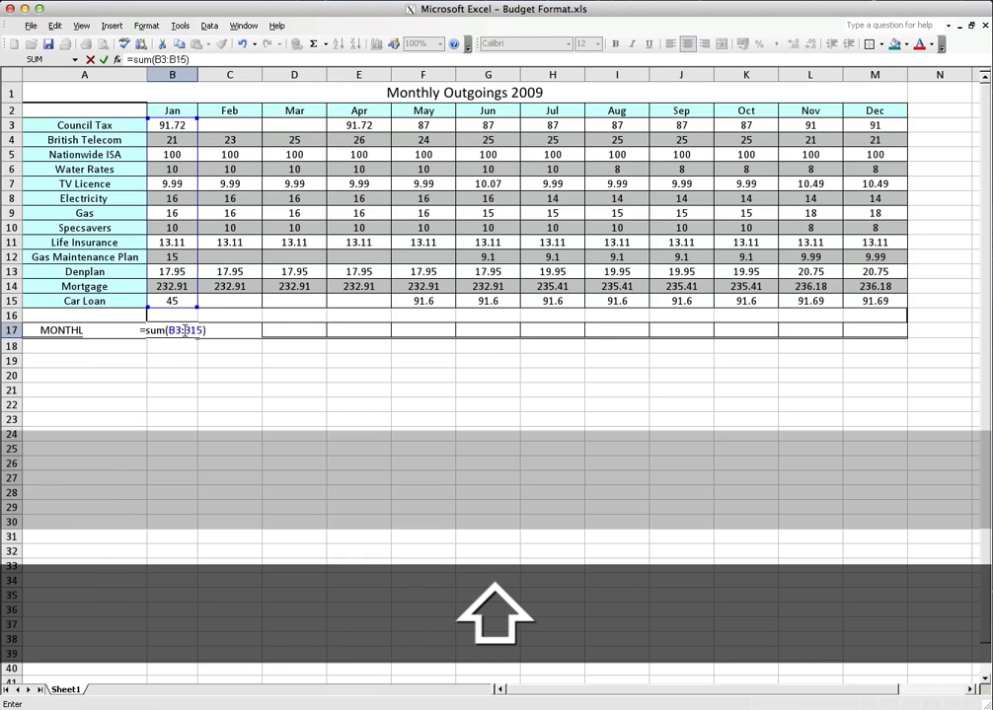
key(Return)
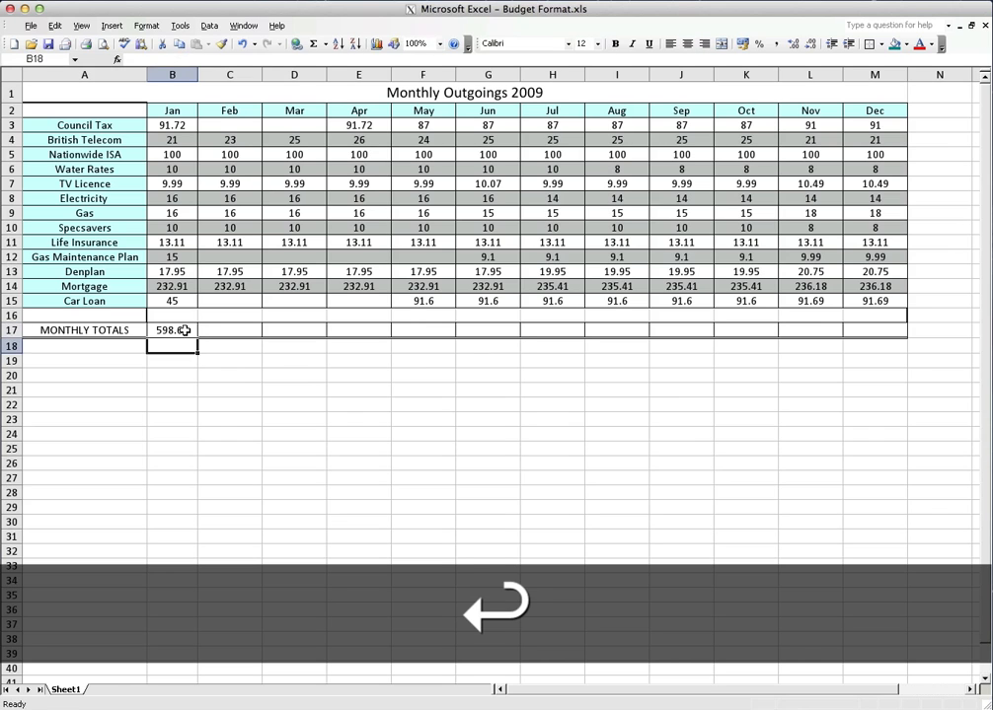
Clear B17 again and enter the SUM of B3:B15, picking the range on the sheet and omitting the closing bracket
key(Up)
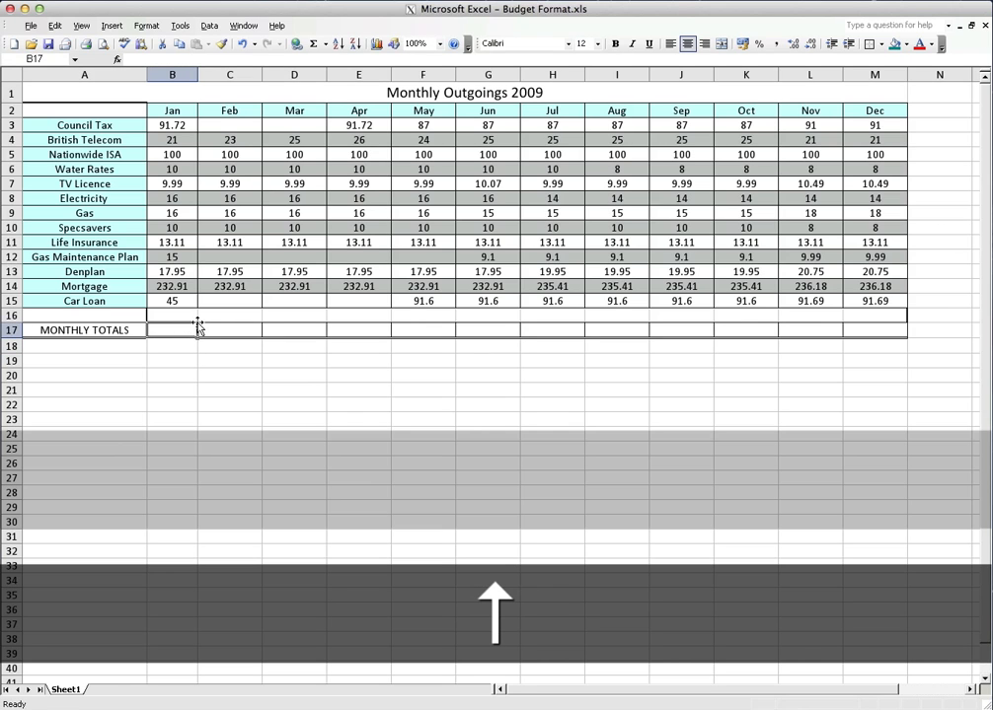
text(=sum()
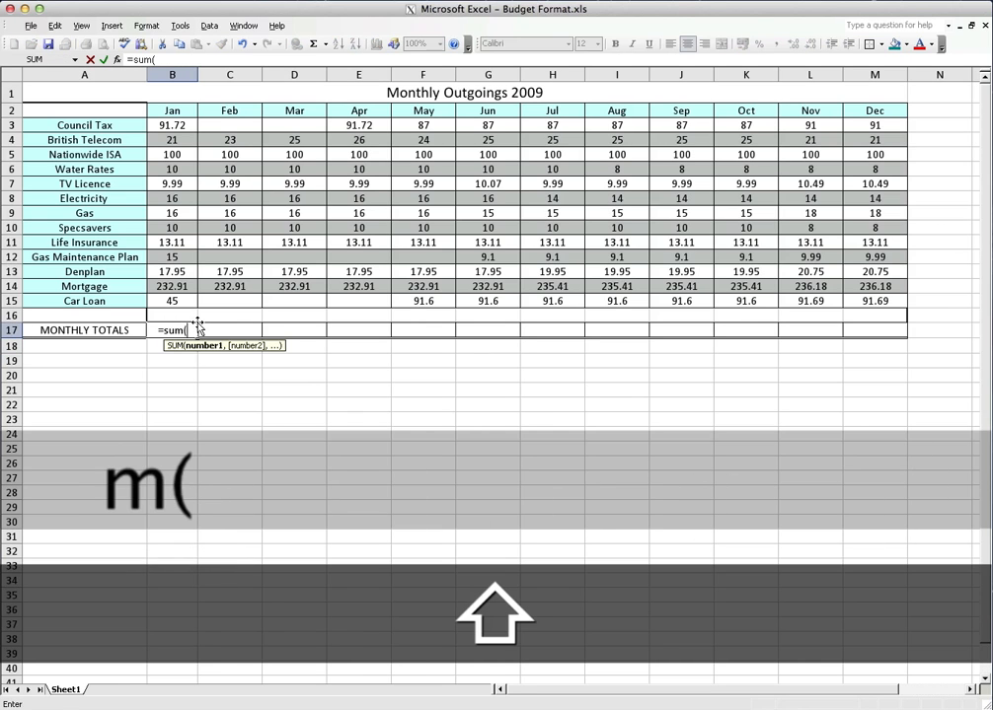
click(173, 126)
drag(174, 126, 192, 303)
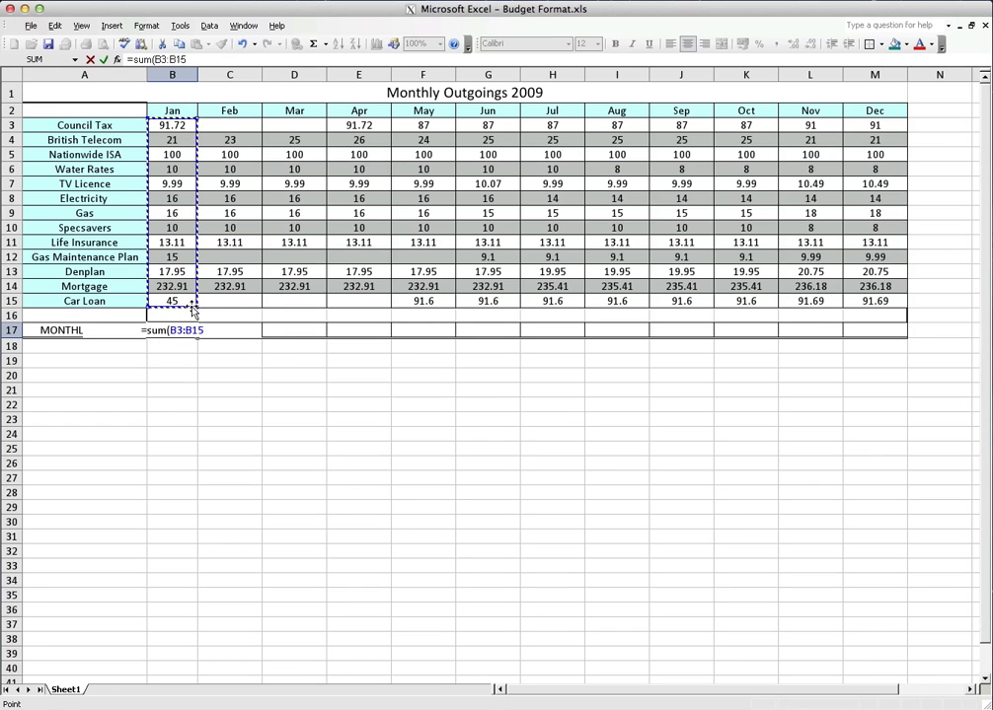
key(Return)
key(Up)
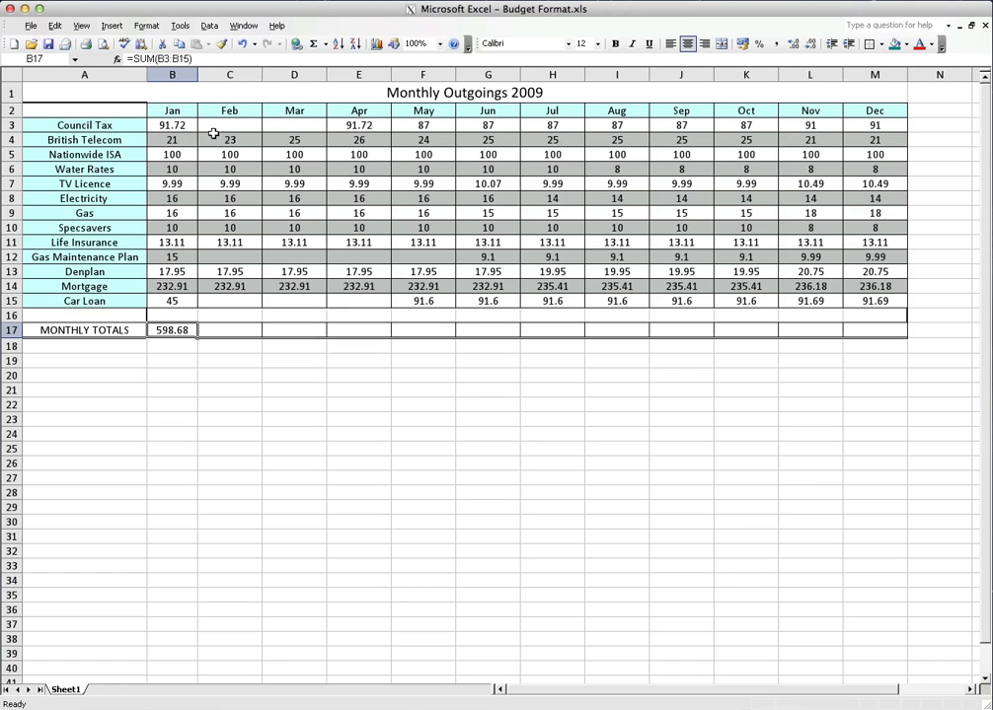
Enter February's total in C17 as the SUM of C3:C15, picking the range on the sheet
click(234, 331)
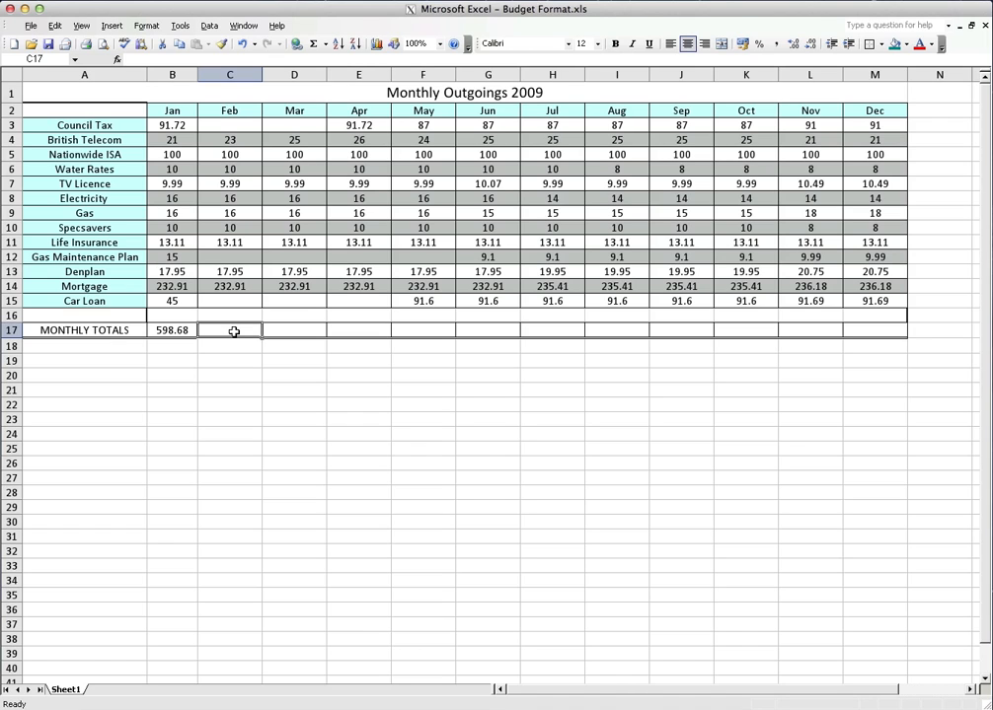
text(=sum)
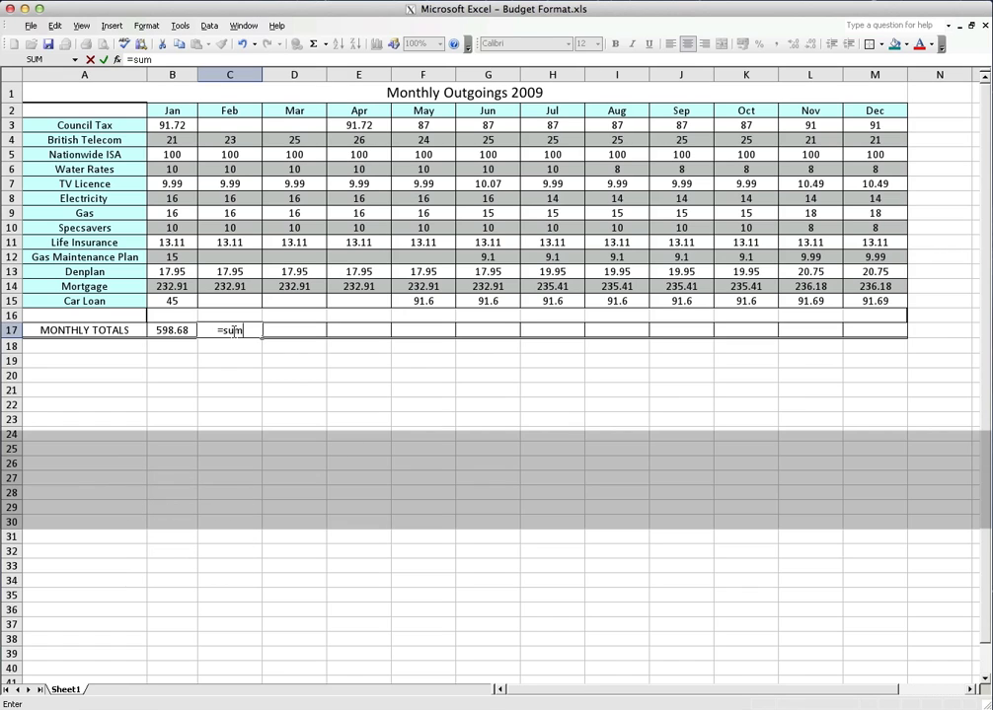
text(()
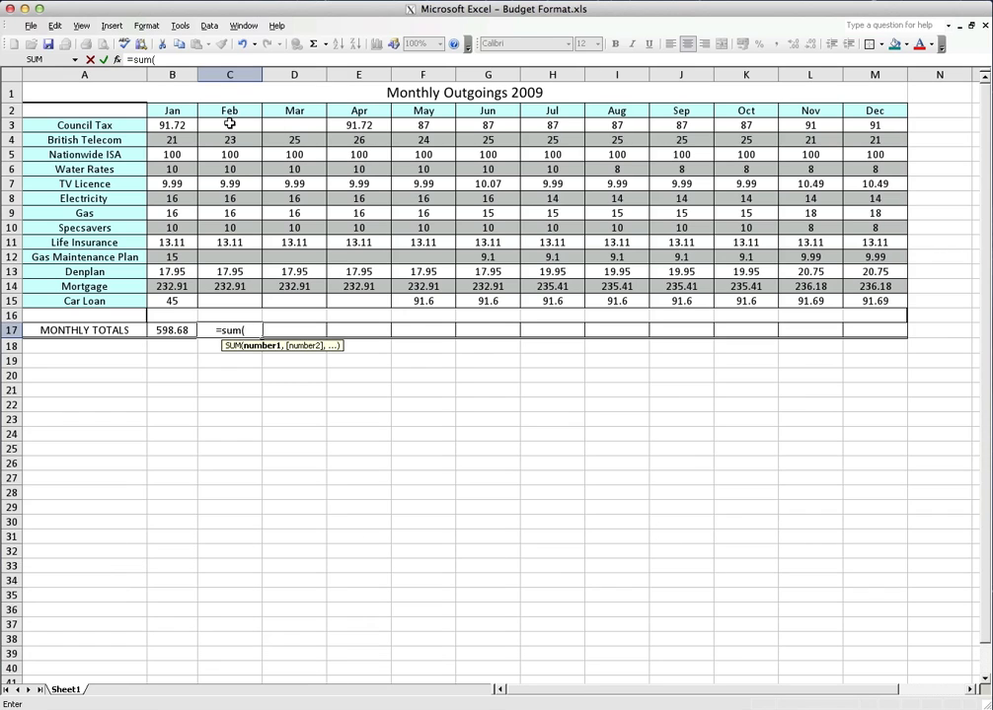
drag(230, 126, 237, 308)
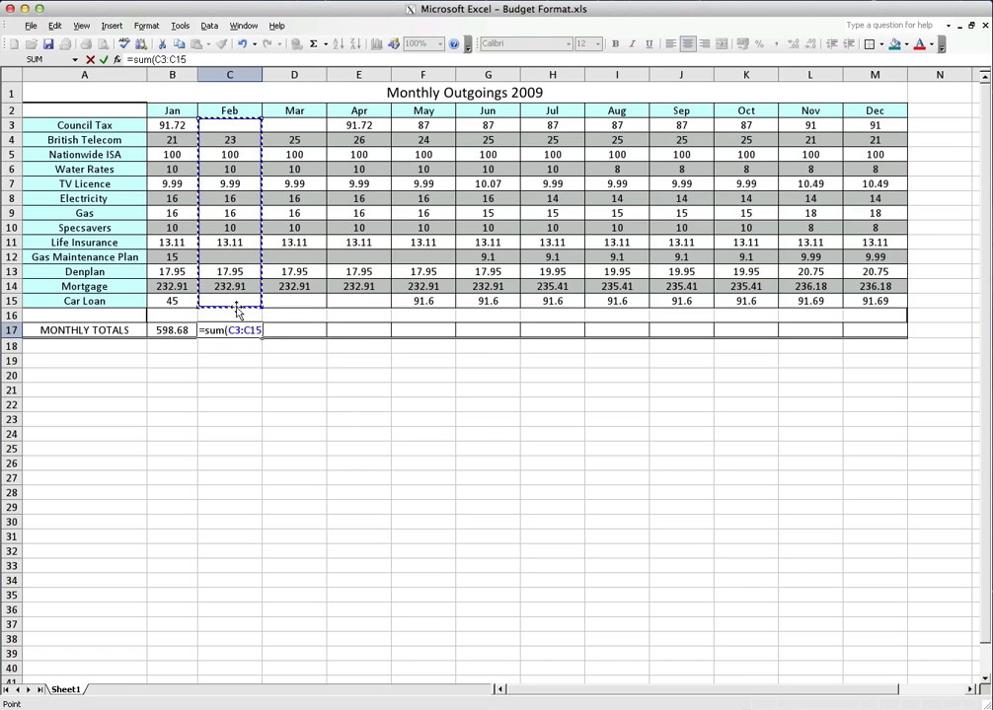
key(Return)
key(Up)
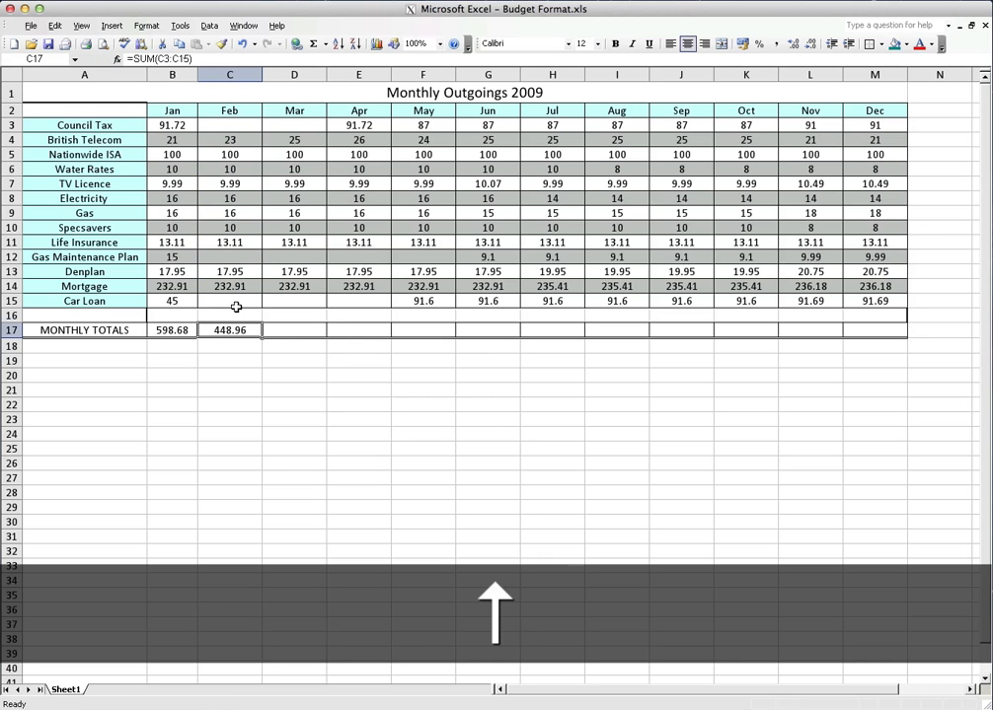
key(Down)
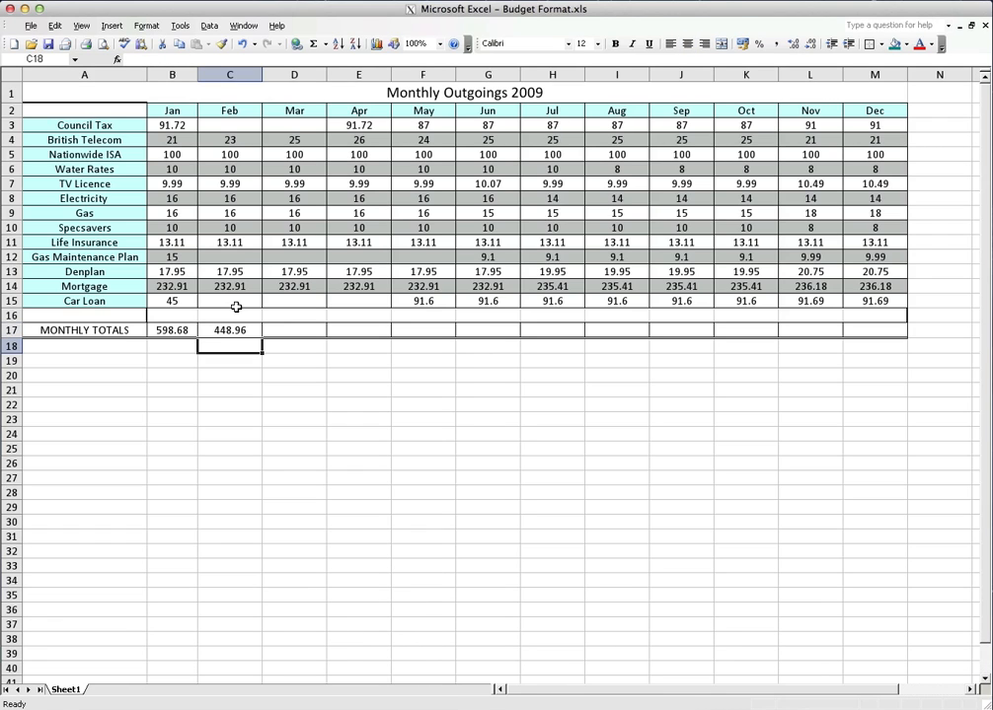
key(Up)
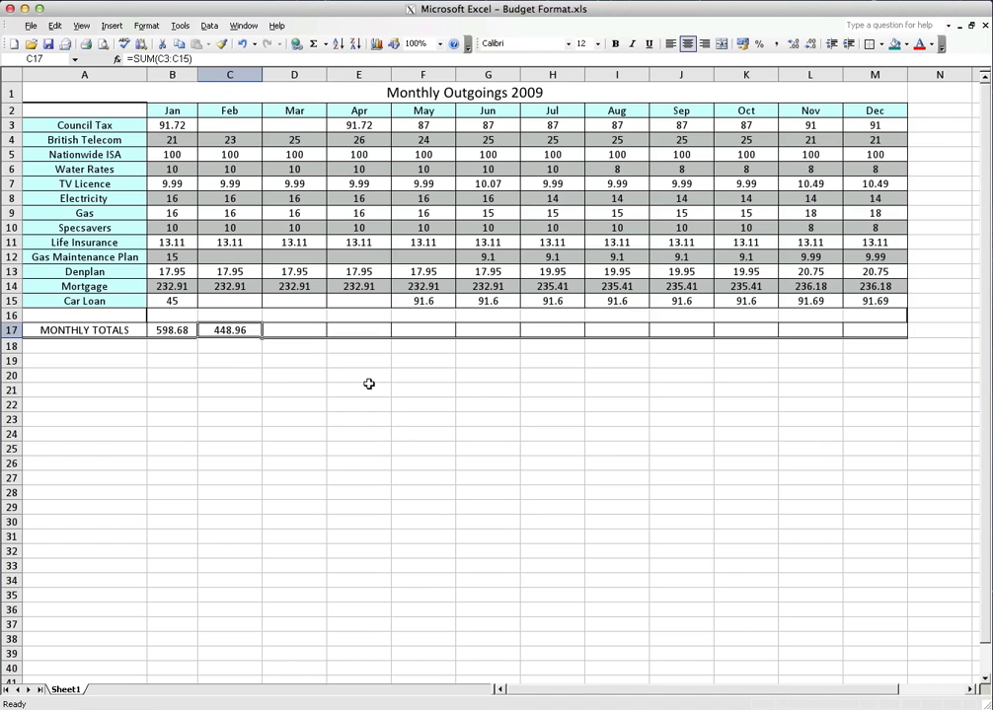
key(Right)
key(Right)
key(Right)
key(Right)
key(Right)
key(Right)
key(Right)
key(Right)
key(Right)
key(Right)
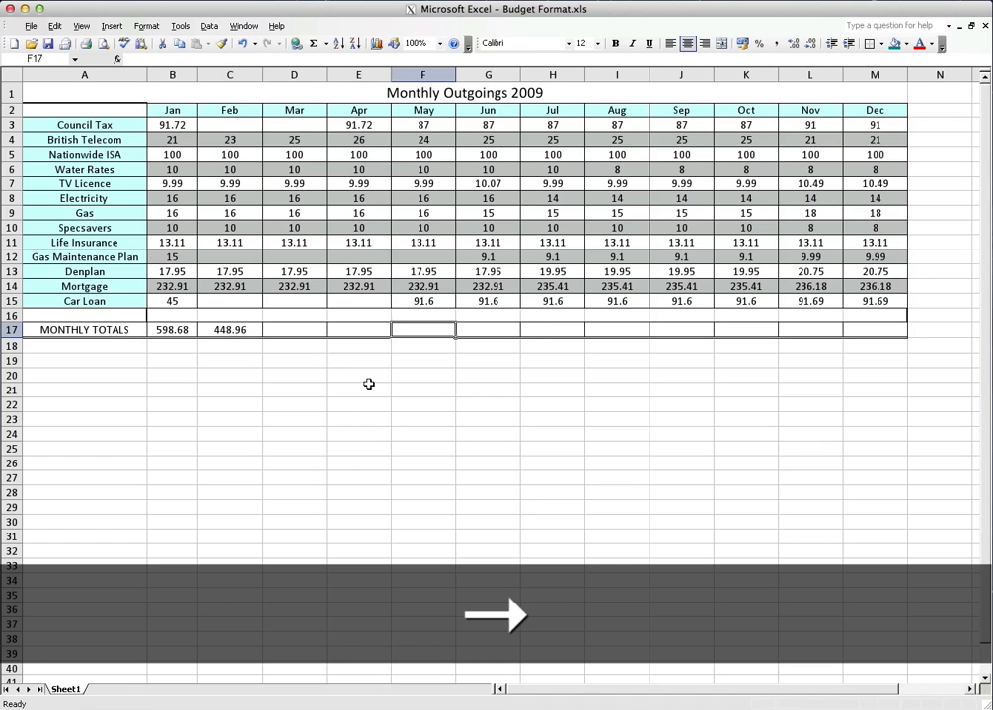
Copy February's total formula from C17 and paste it into D17 for March
key(Left)
key(Left)
key(Left)
key(Left)
key(Left)
key(Left)
key(Left)
key(Left)
key(Left)
key(Left)
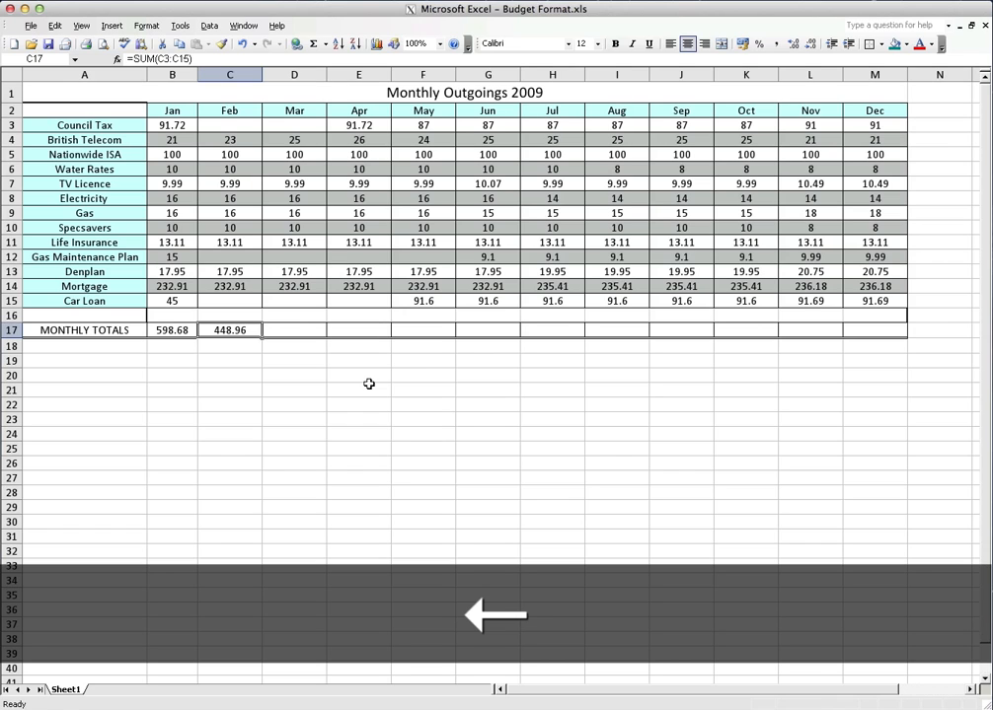
key(Right)
click(55, 27)
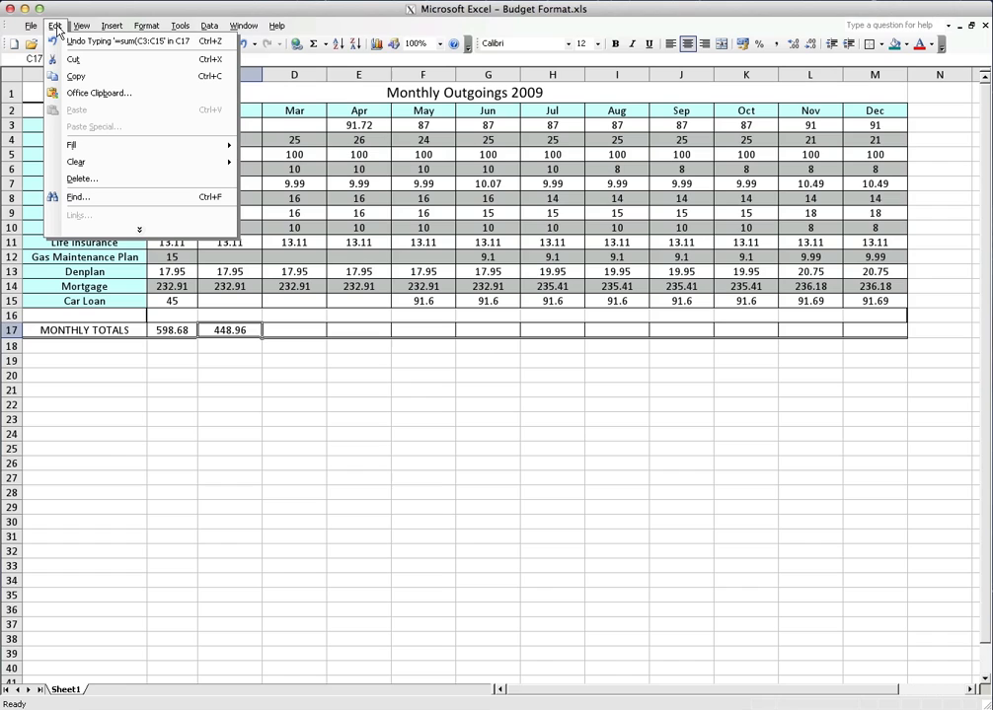
click(75, 78)
click(301, 329)
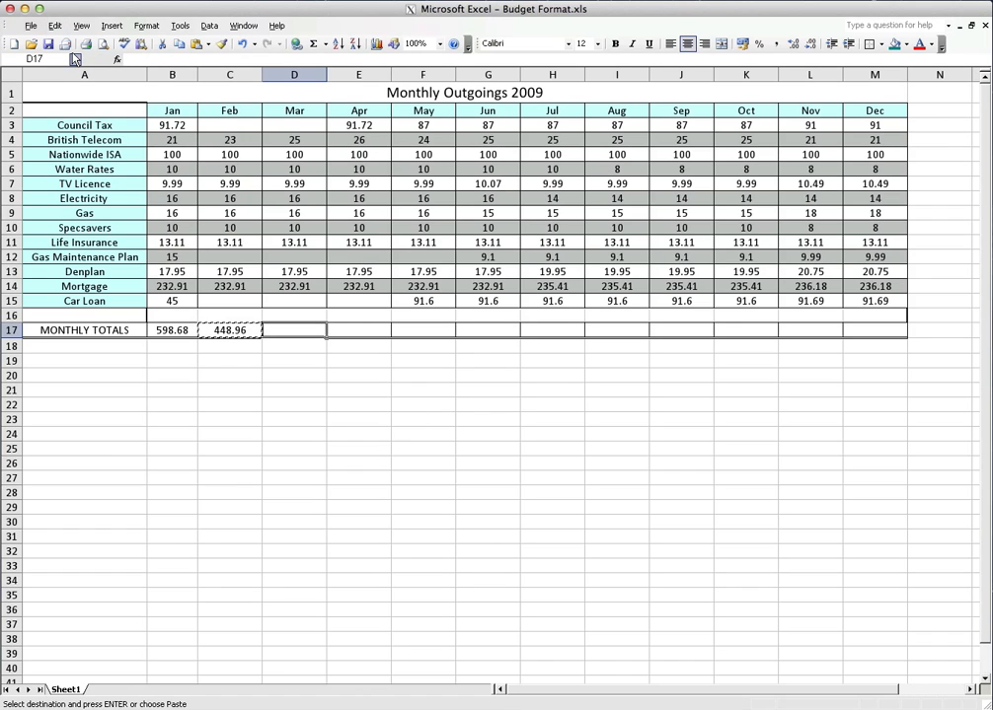
click(55, 26)
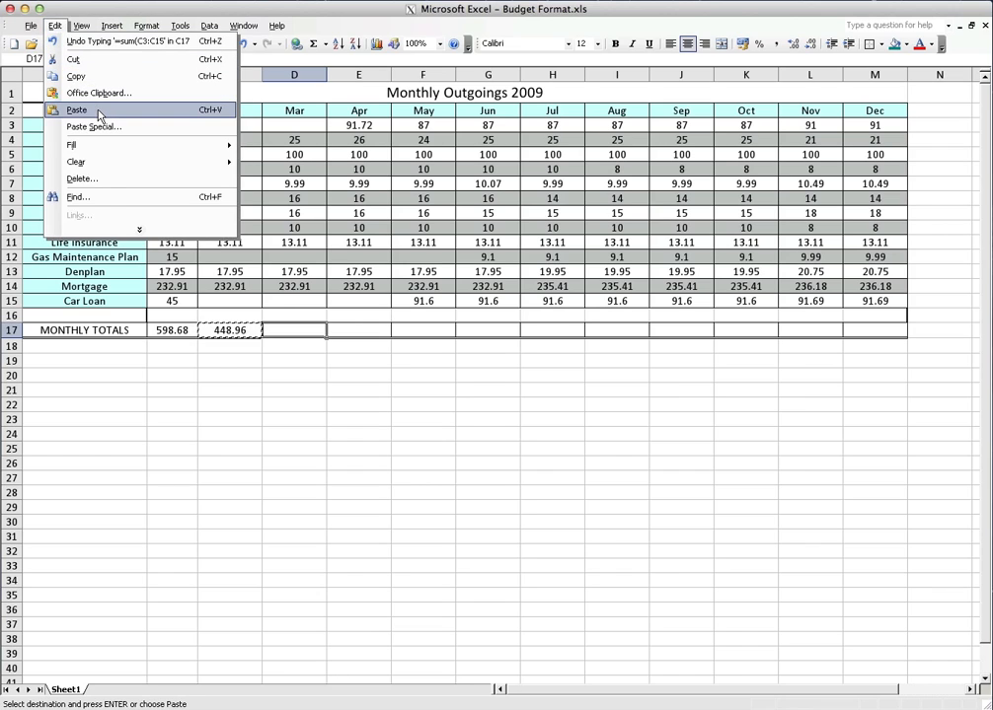
click(79, 109)
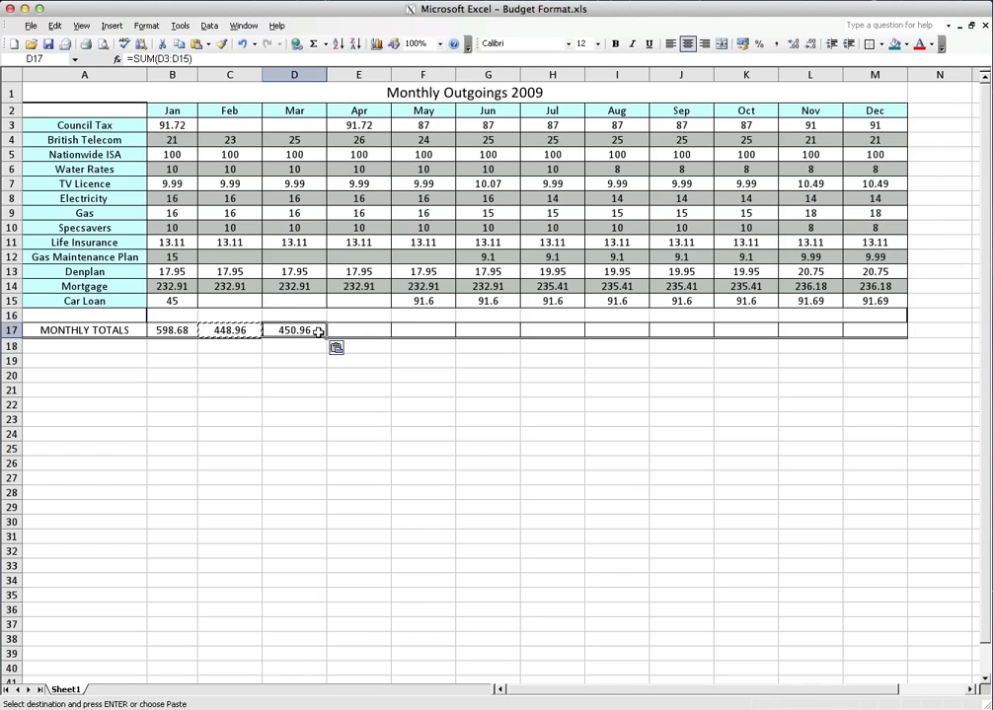
key(Return)
Compare the SUM formulas in C17 and D17, examining how the copied cell range relates to each month's column
key(Left)
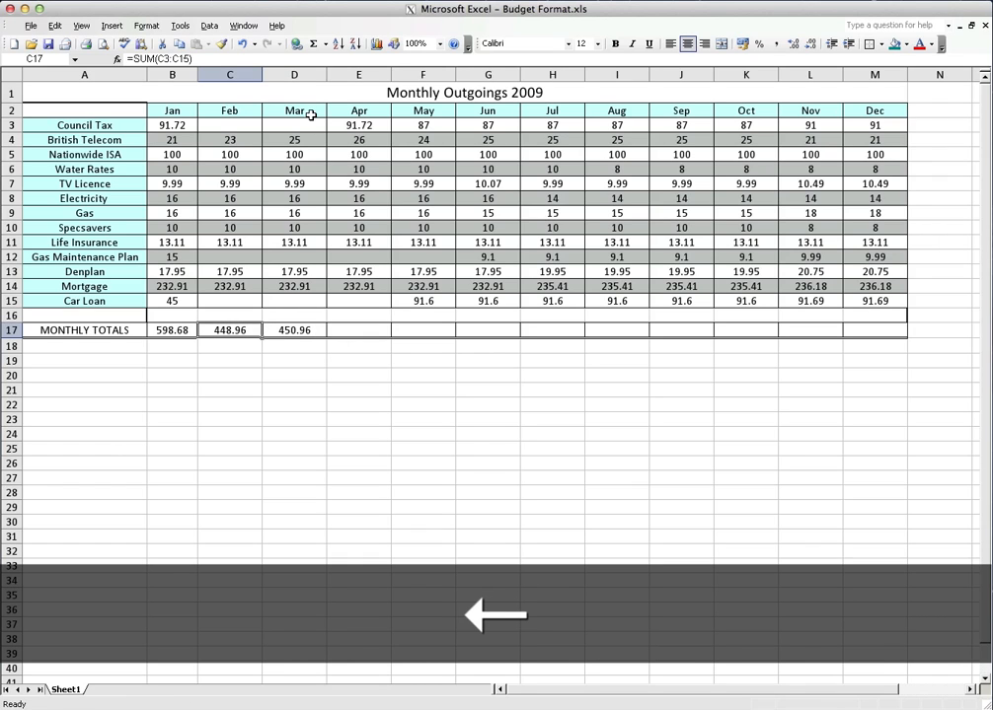
click(232, 74)
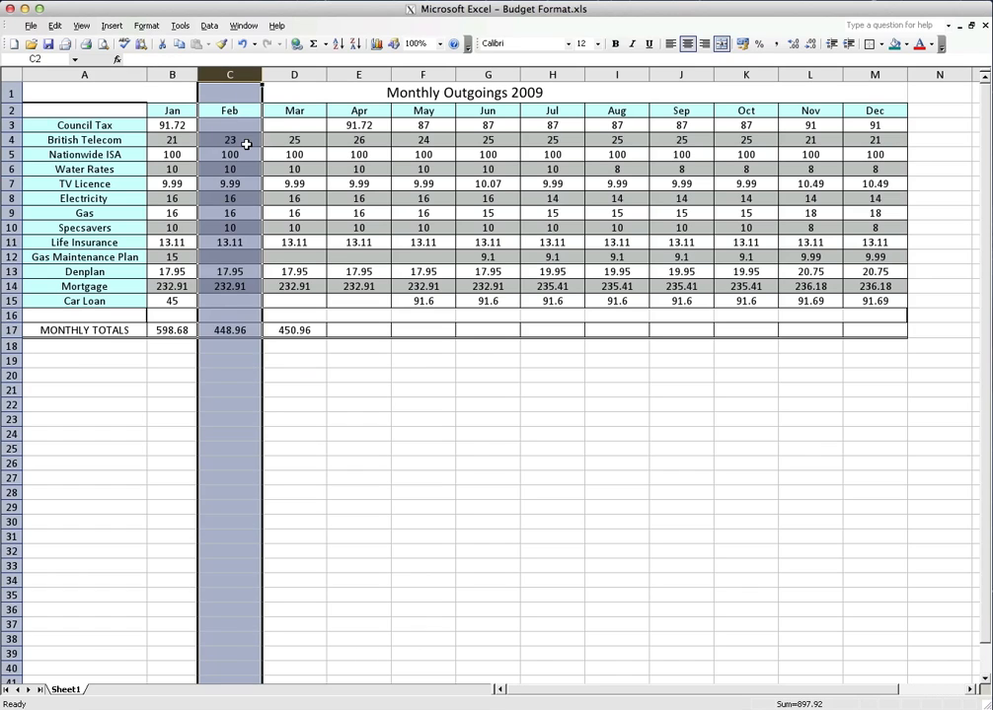
click(286, 423)
click(235, 334)
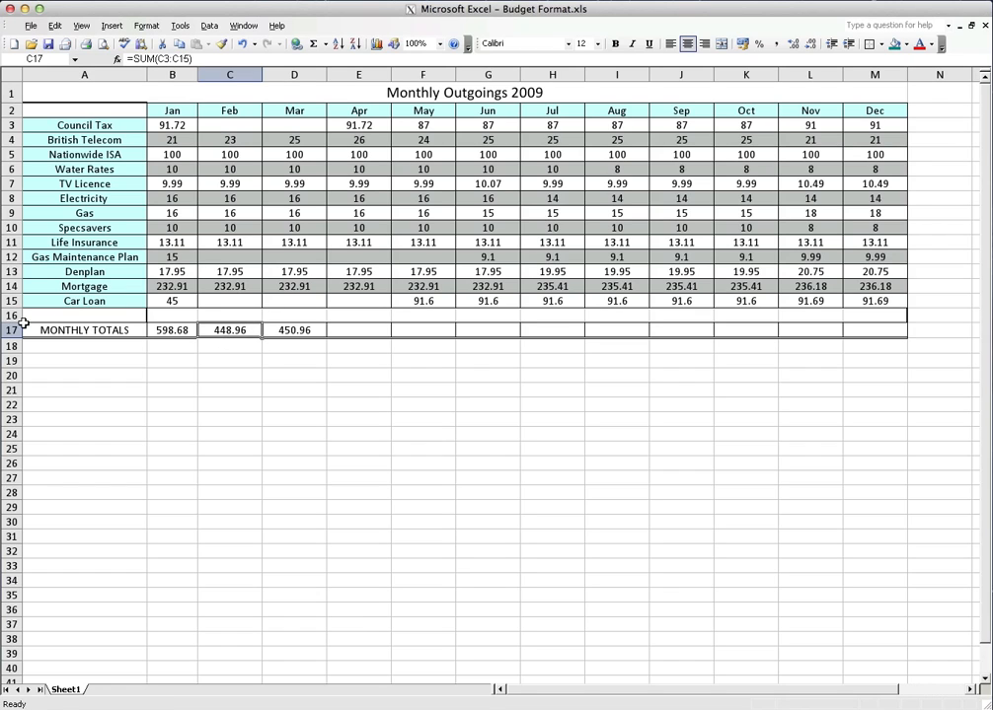
click(40, 57)
click(237, 359)
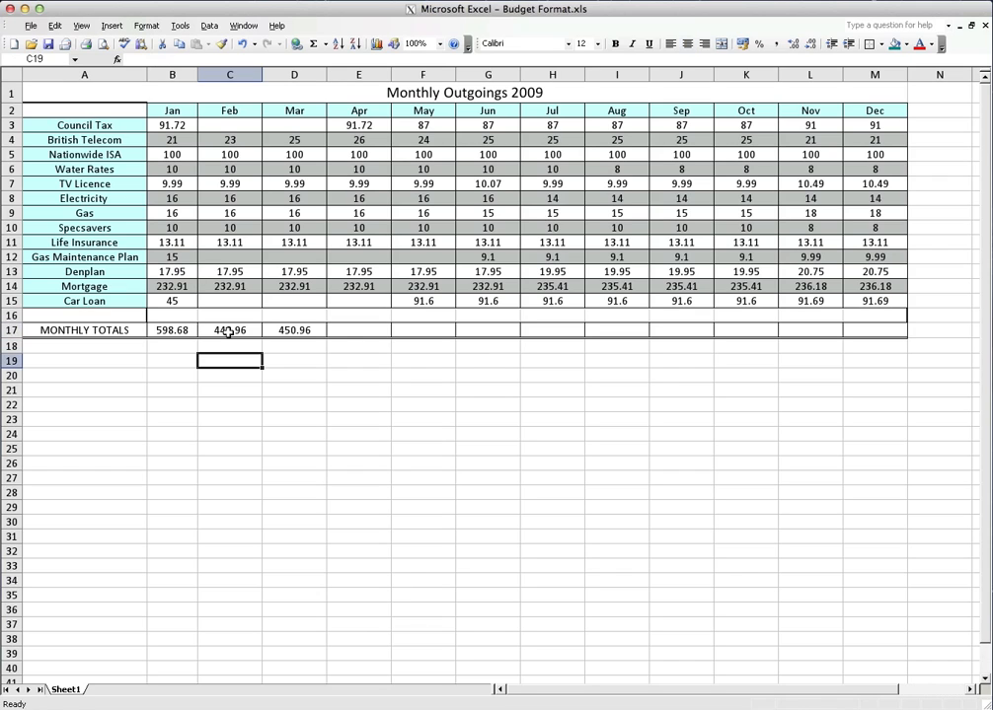
click(229, 330)
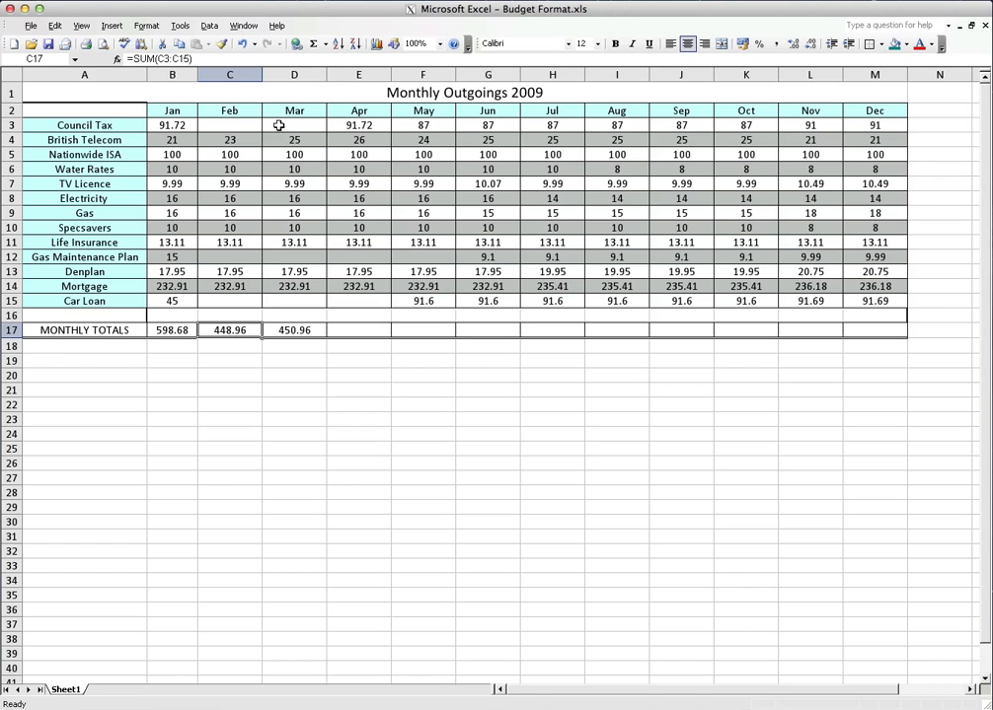
click(294, 331)
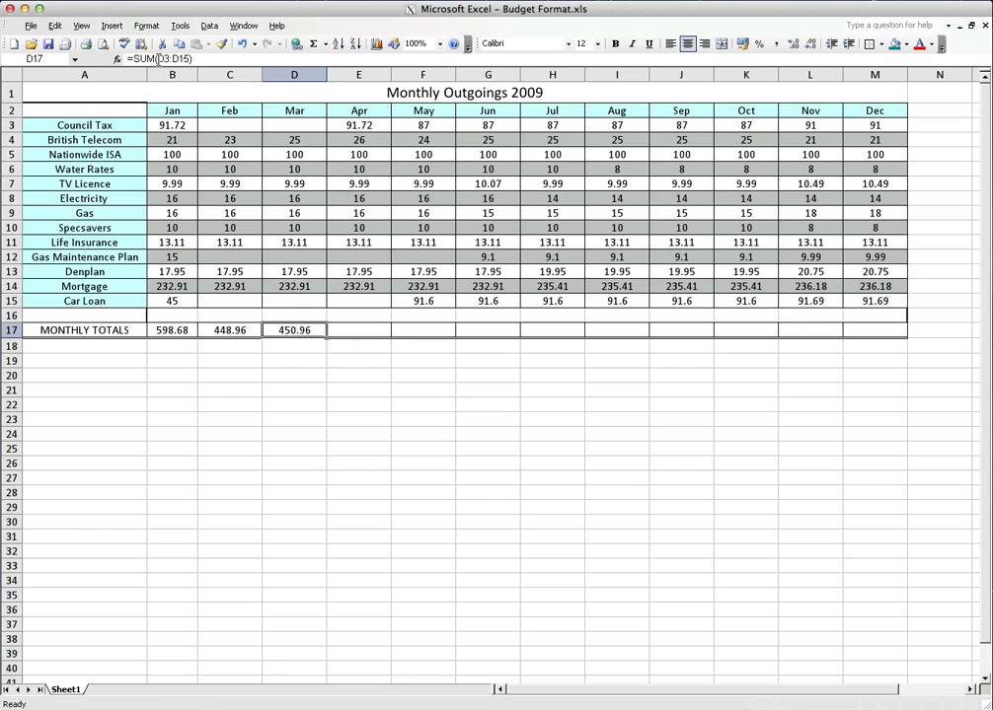
drag(157, 59, 188, 60)
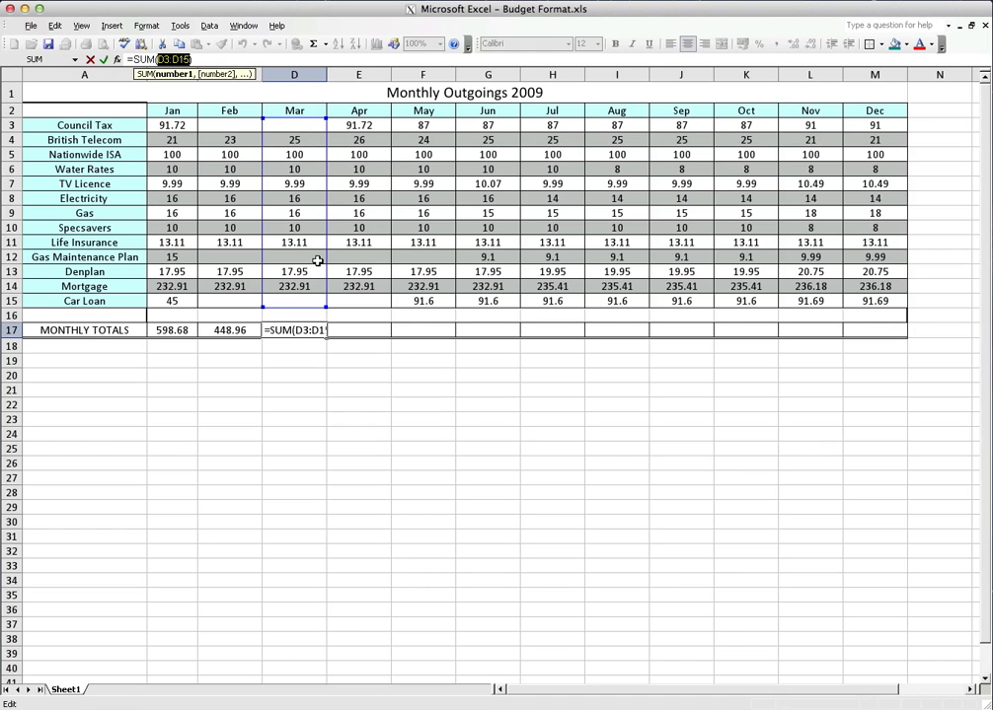
click(358, 329)
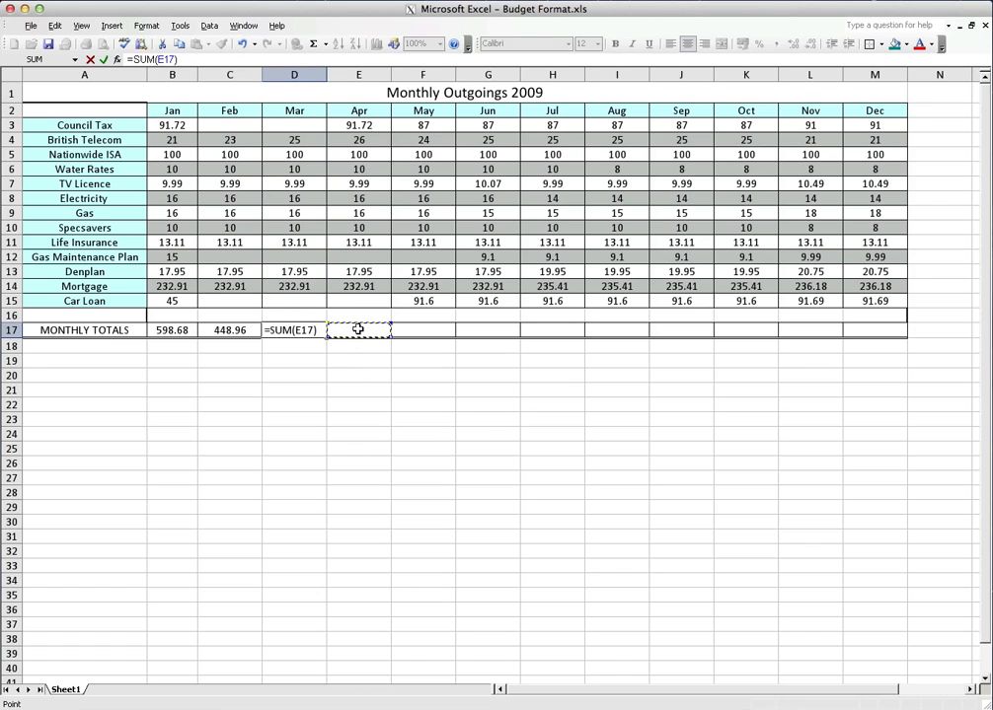
key(Escape)
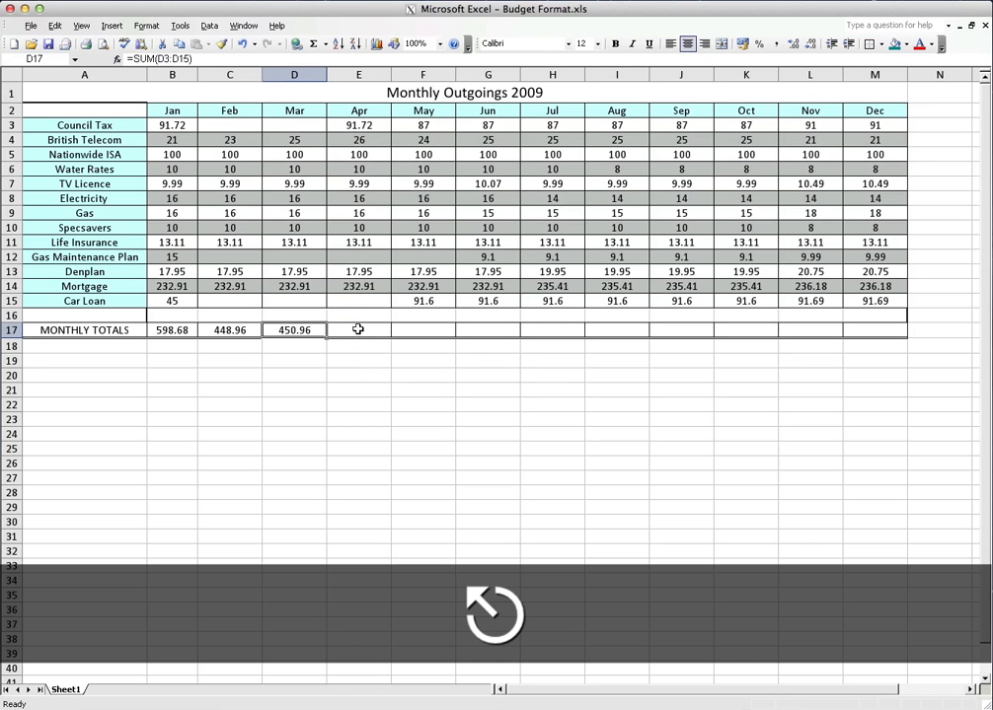
Copy March's total formula from D17 and paste it into E17 for April
click(345, 329)
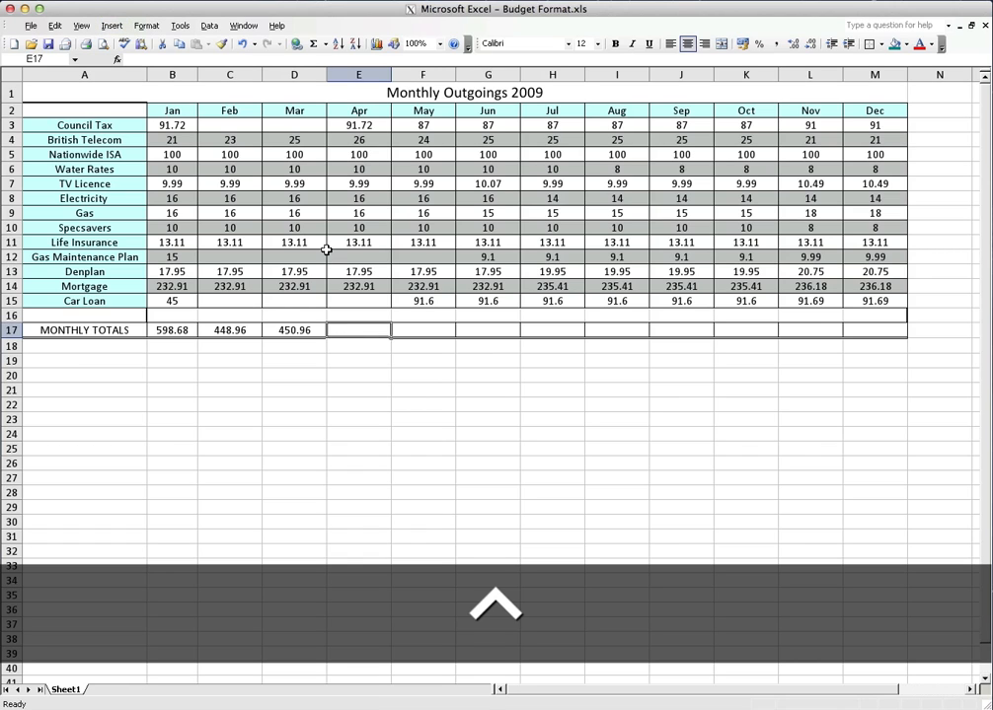
key(Left)
key(Left)
key(Right)
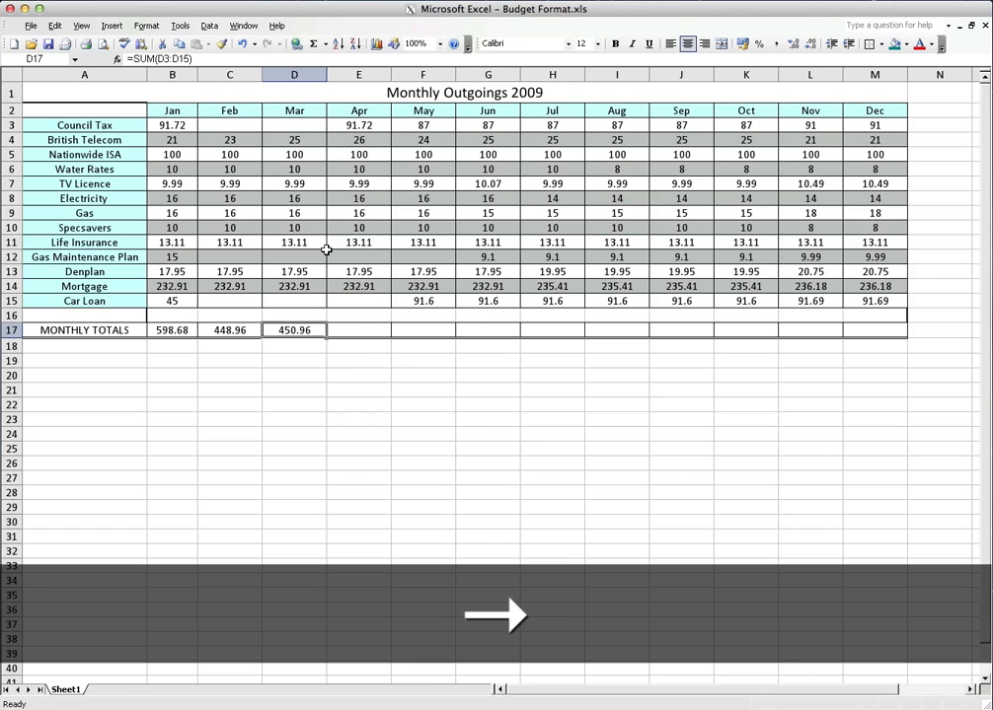
key(ctrl+c)
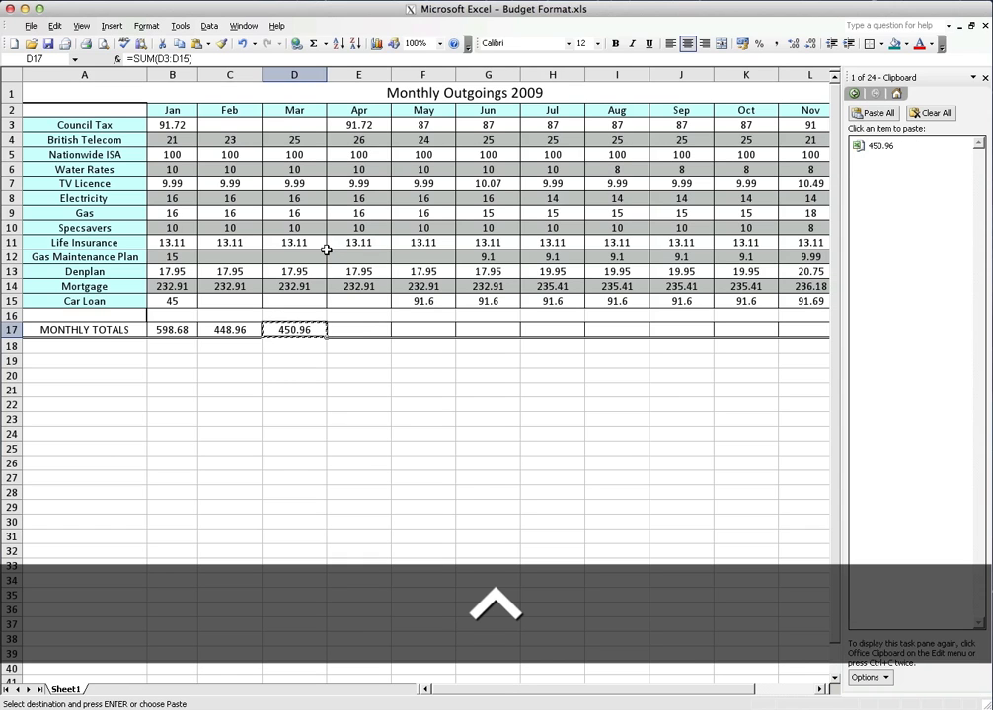
key(Right)
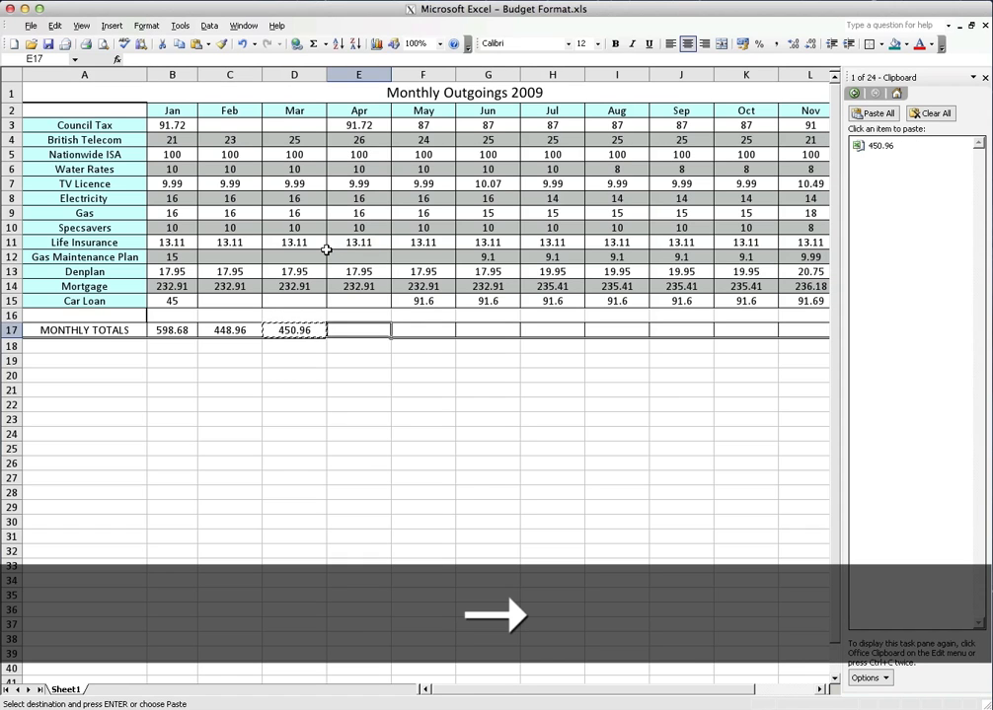
key(ctrl+v)
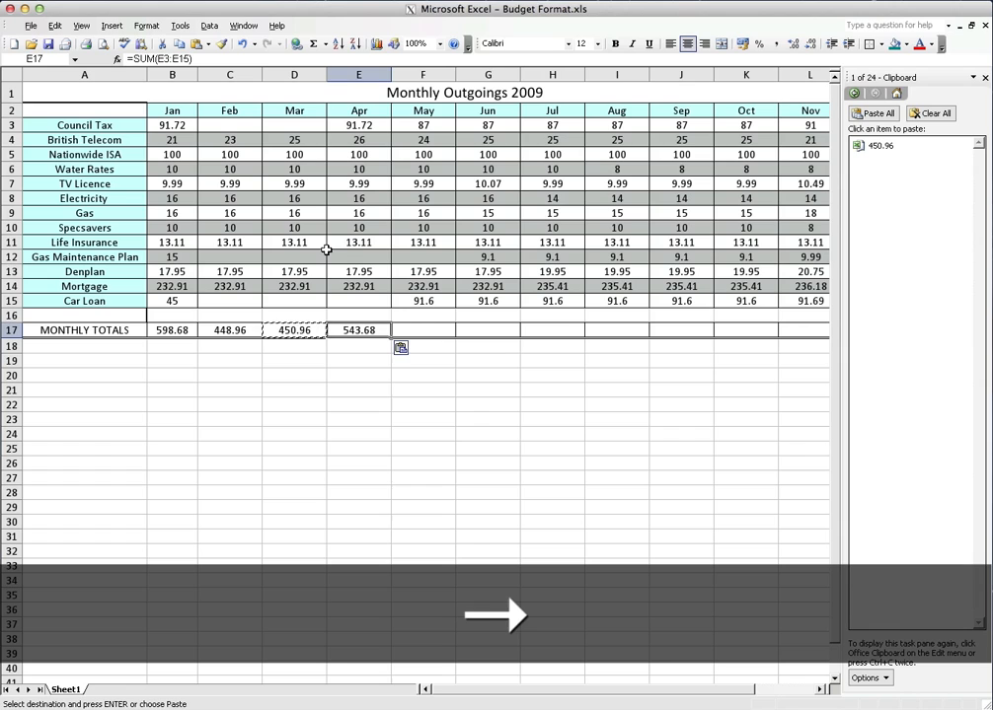
Paste the copied total formula into F17:H17 for May, June and July in one go
click(415, 328)
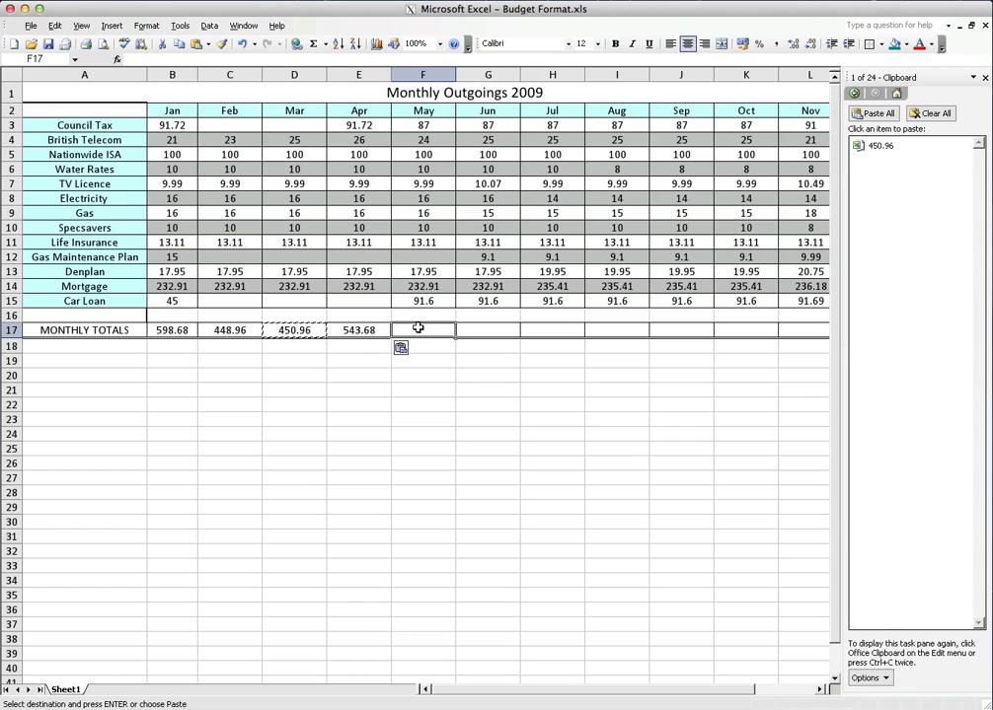
click(481, 356)
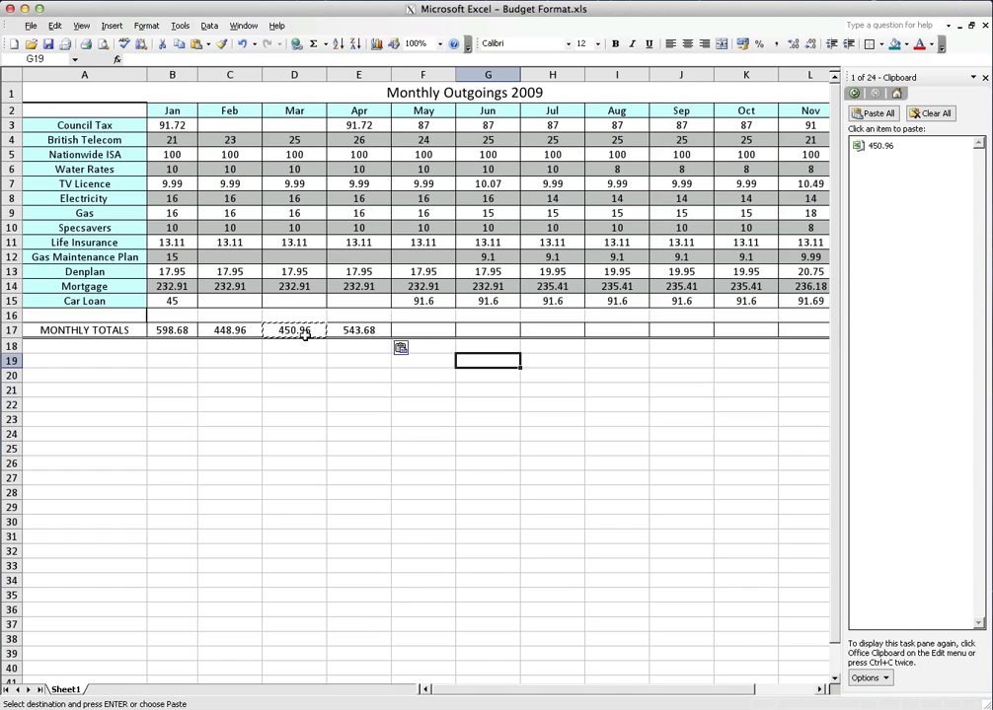
drag(432, 329, 525, 329)
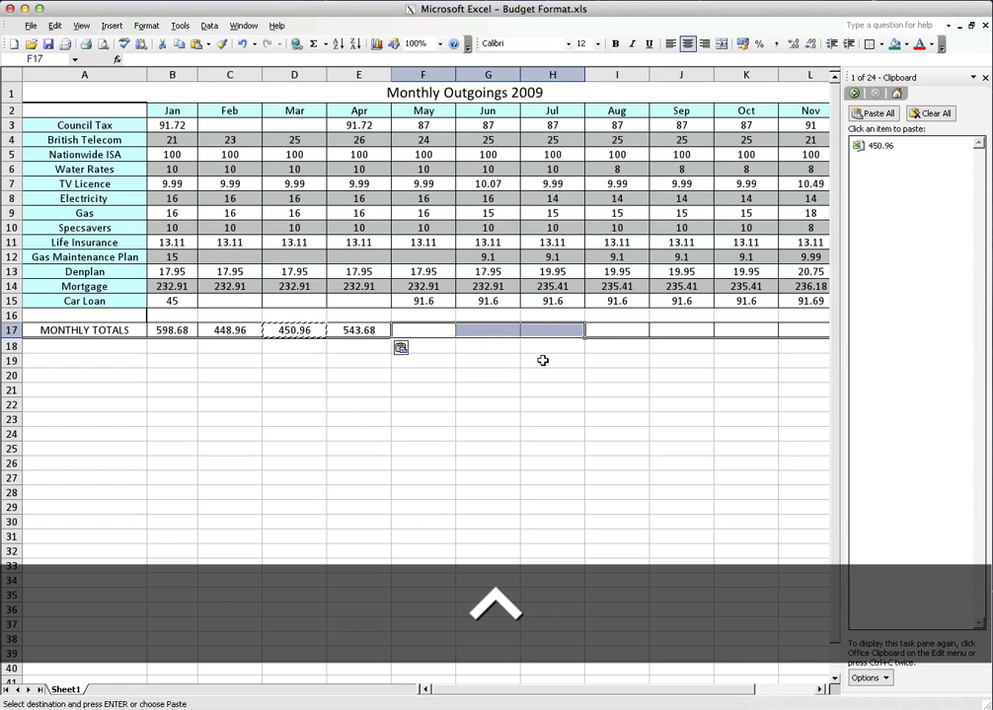
key(ctrl+v)
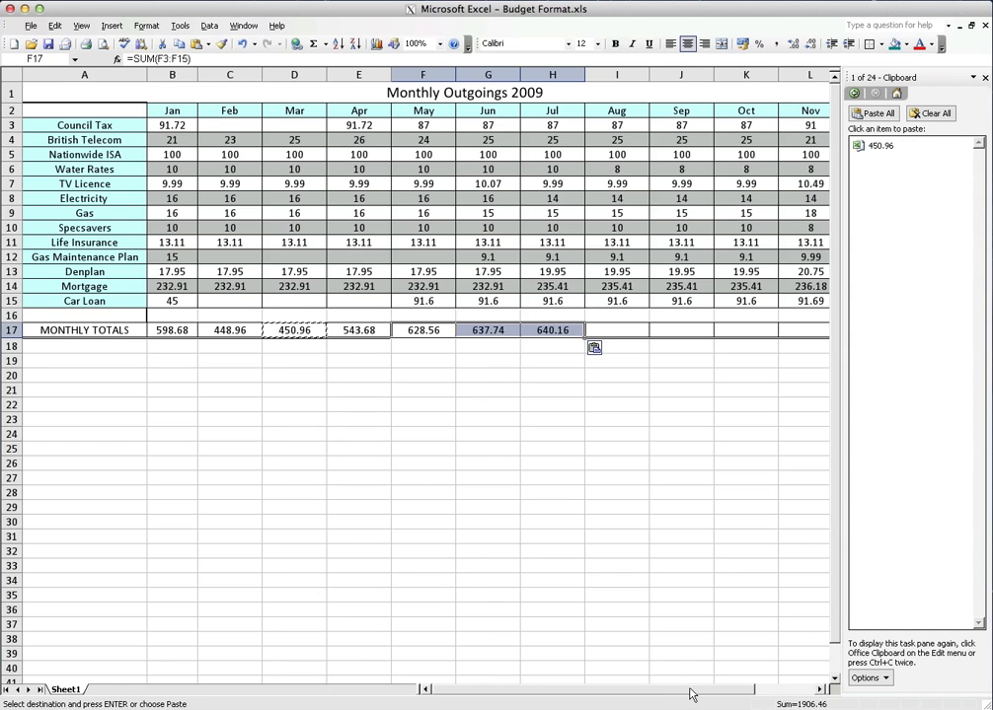
Clear the monthly totals row from C17 to I17, keeping only January's total
drag(690, 690, 723, 690)
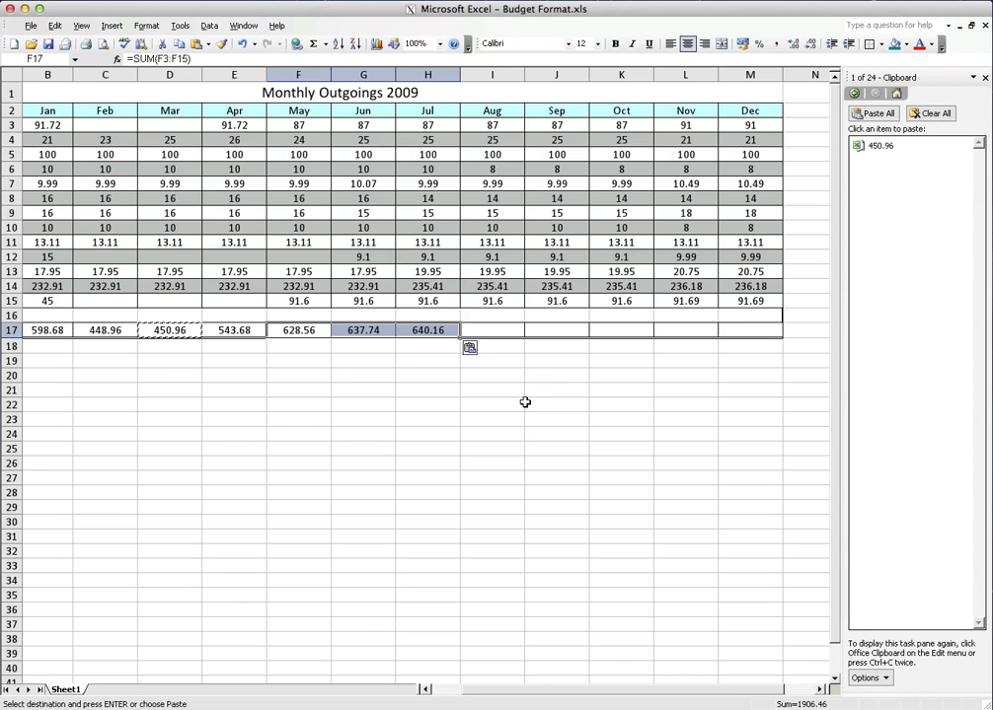
drag(472, 330, 133, 328)
key(Delete)
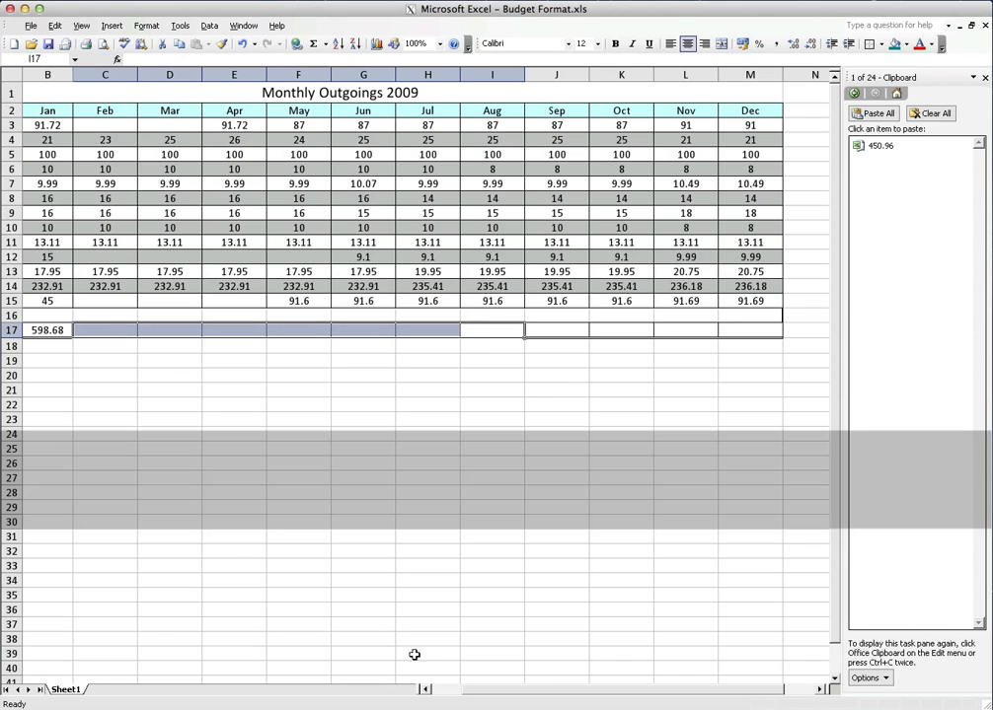
Copy January's total formula from B17 and paste it across C17:M17 to total February through December
click(447, 690)
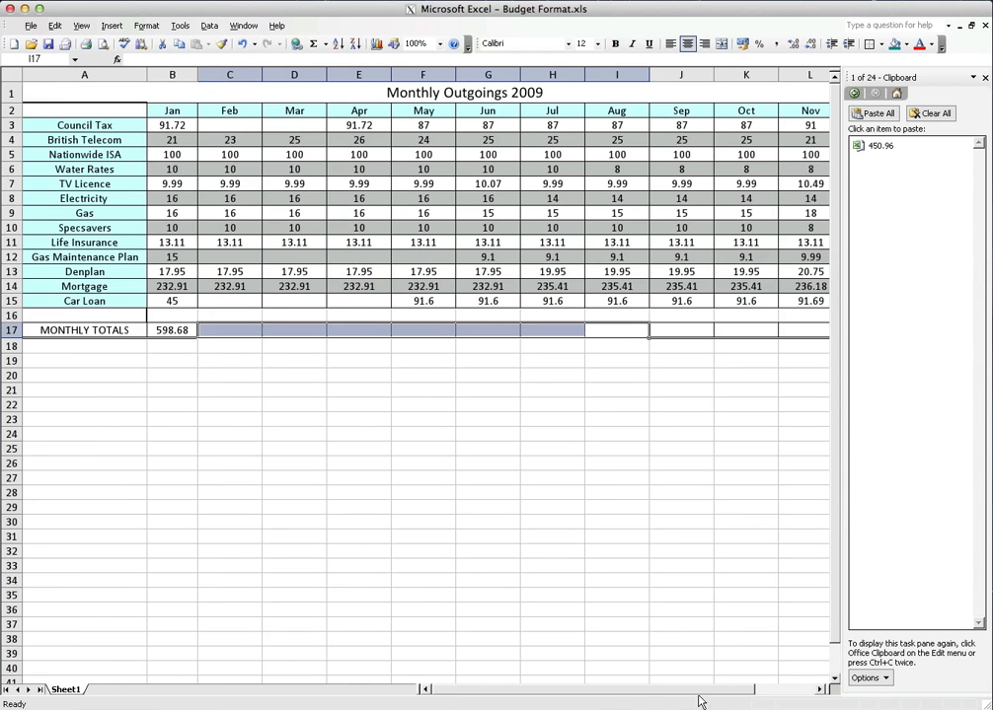
drag(596, 690, 615, 690)
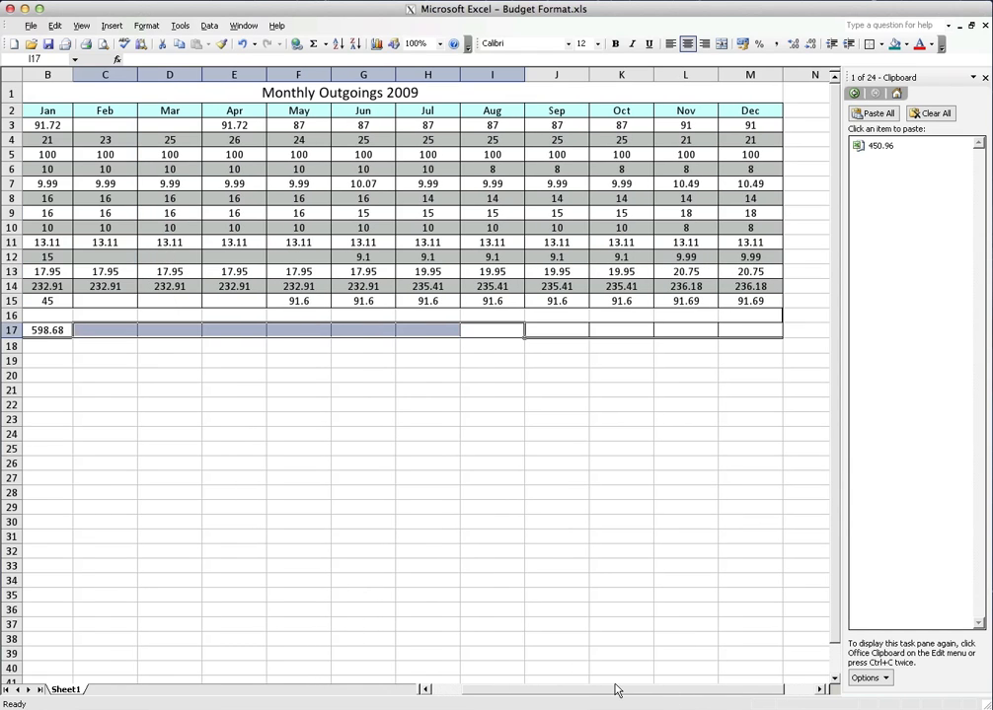
click(52, 331)
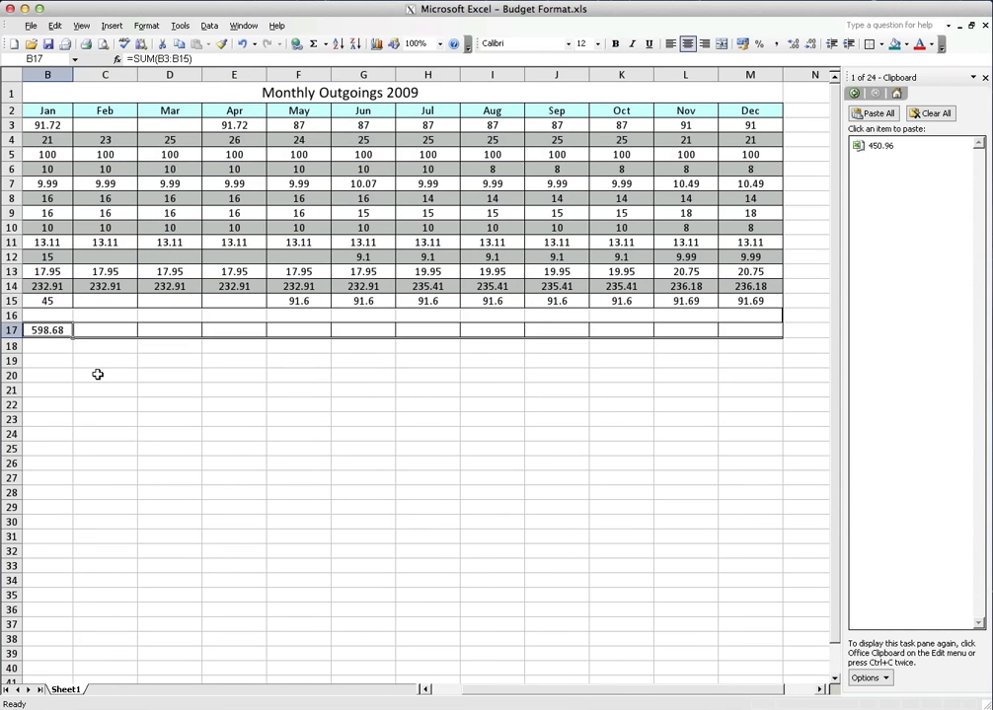
click(53, 26)
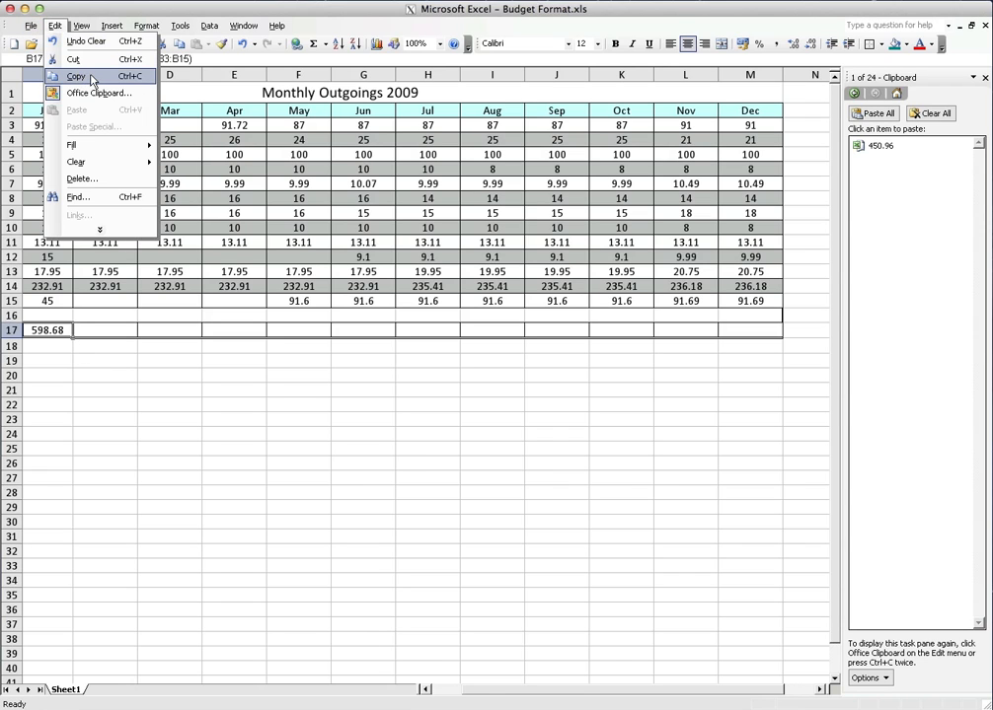
click(100, 80)
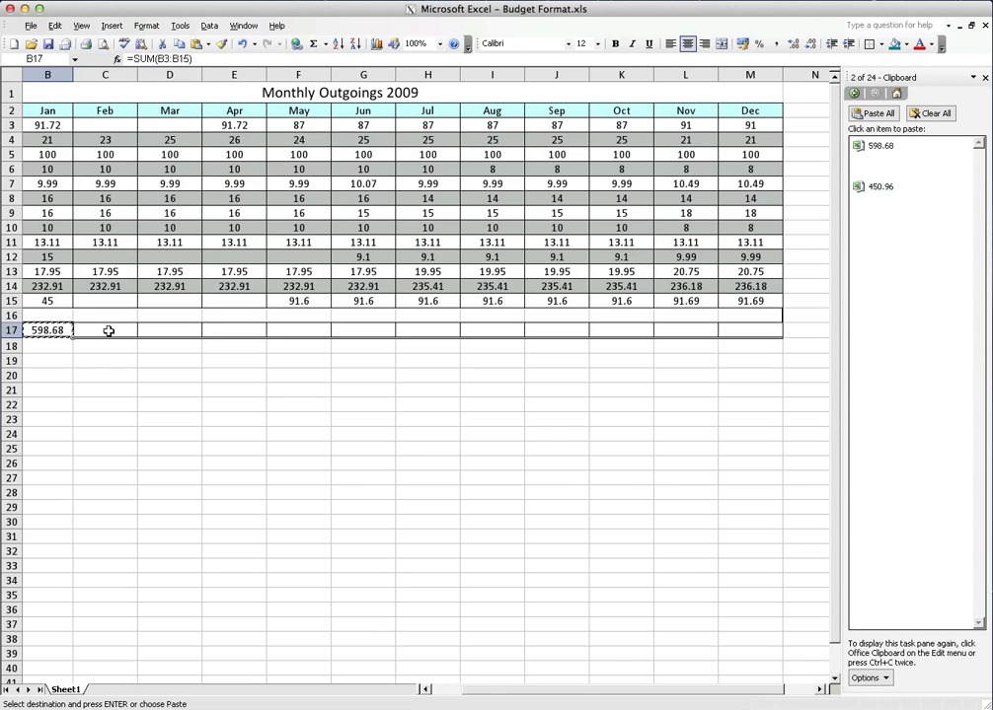
drag(109, 330, 738, 337)
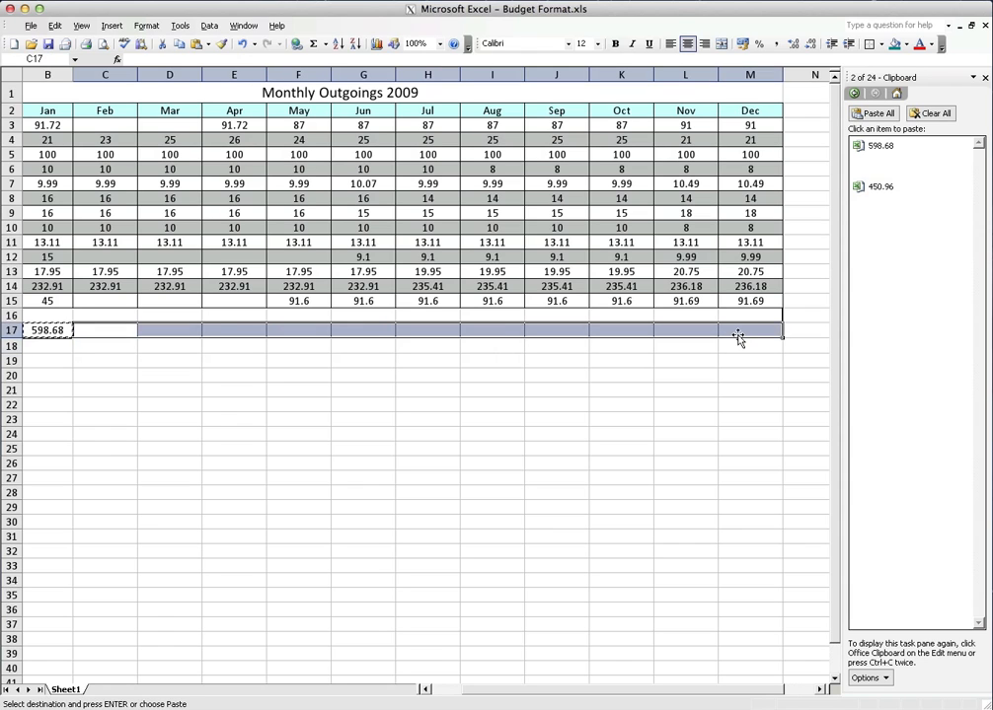
click(54, 26)
click(75, 110)
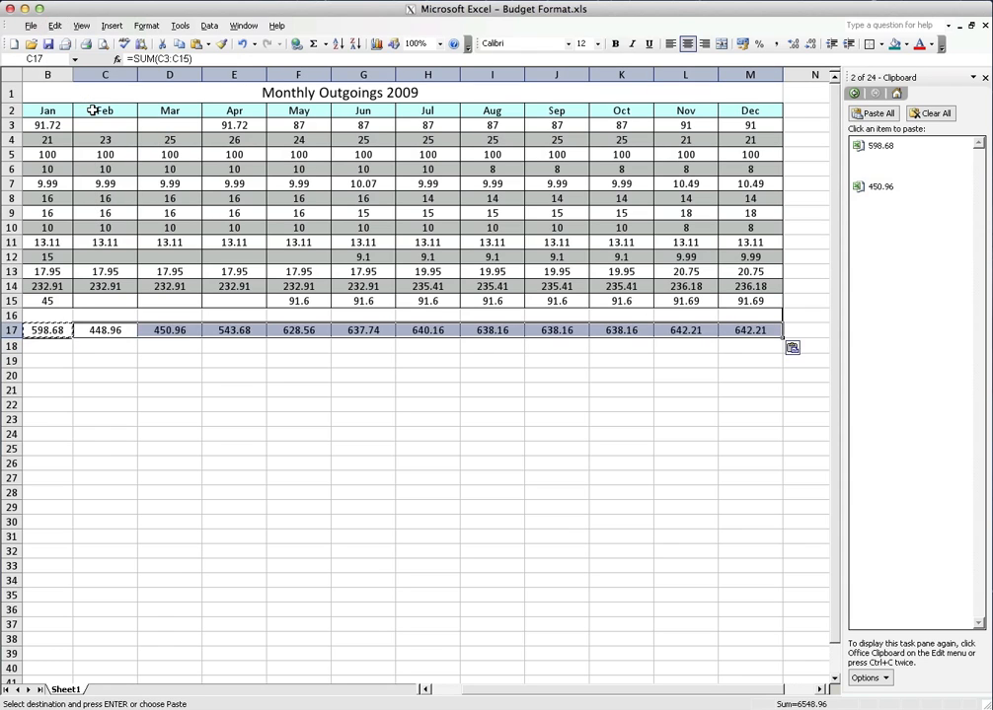
click(113, 378)
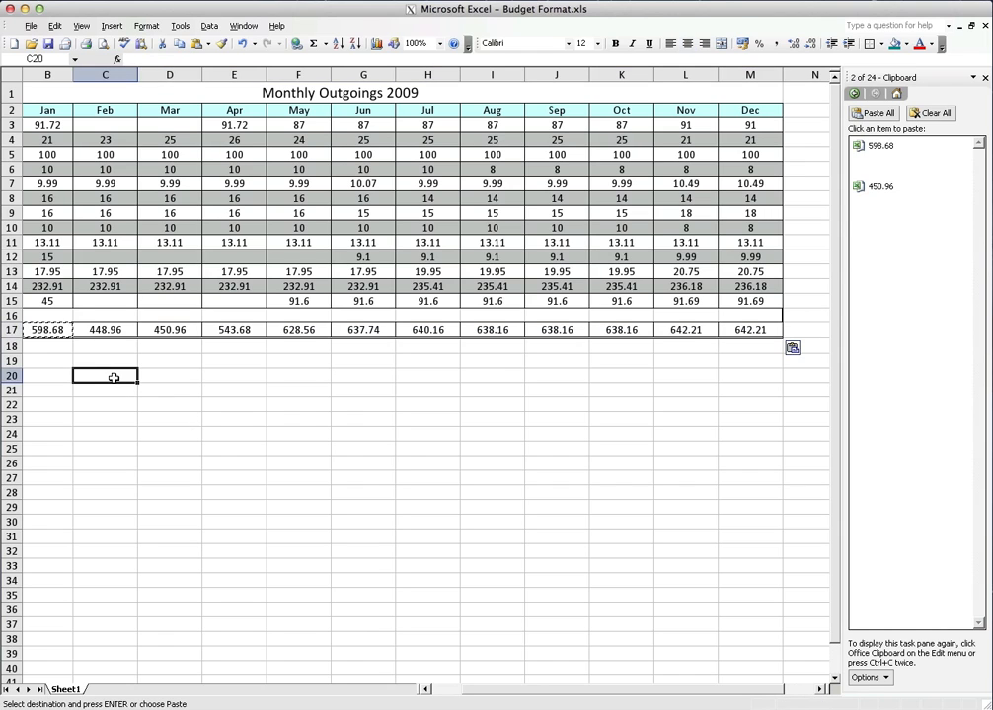
click(103, 329)
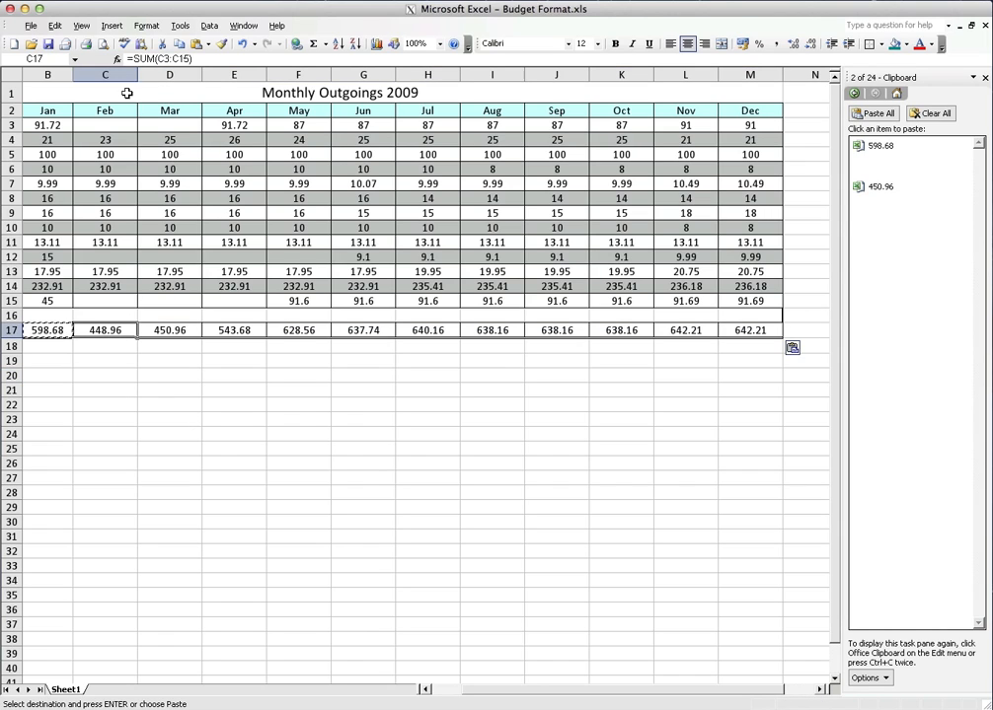
Inspect the pasted total formulas for July, October and December in H17, K17 and M17
click(427, 330)
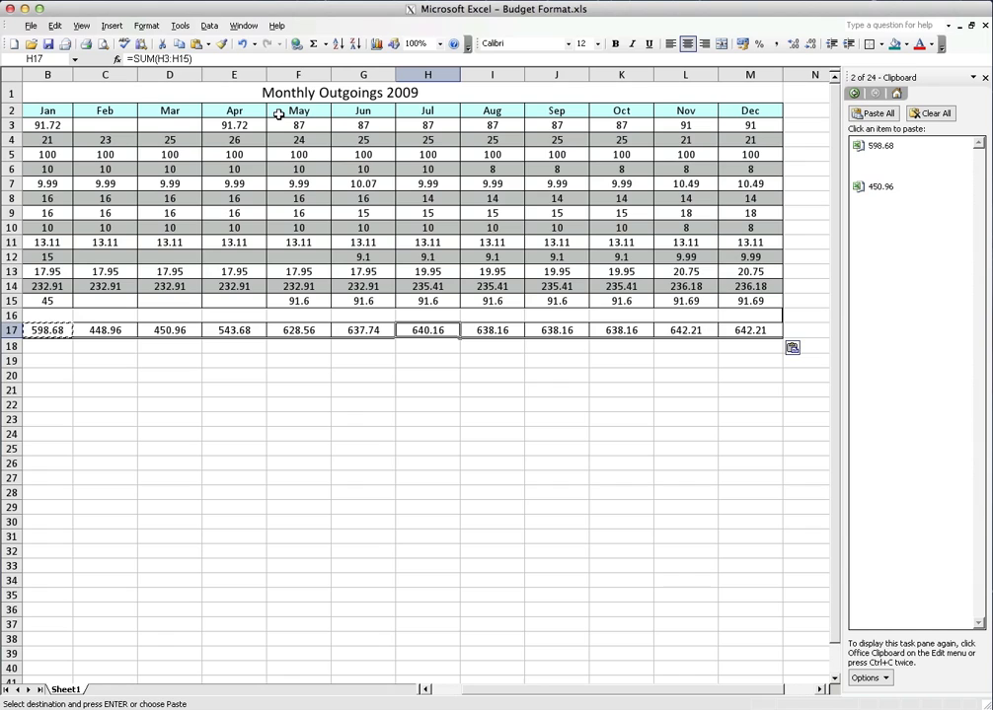
click(612, 331)
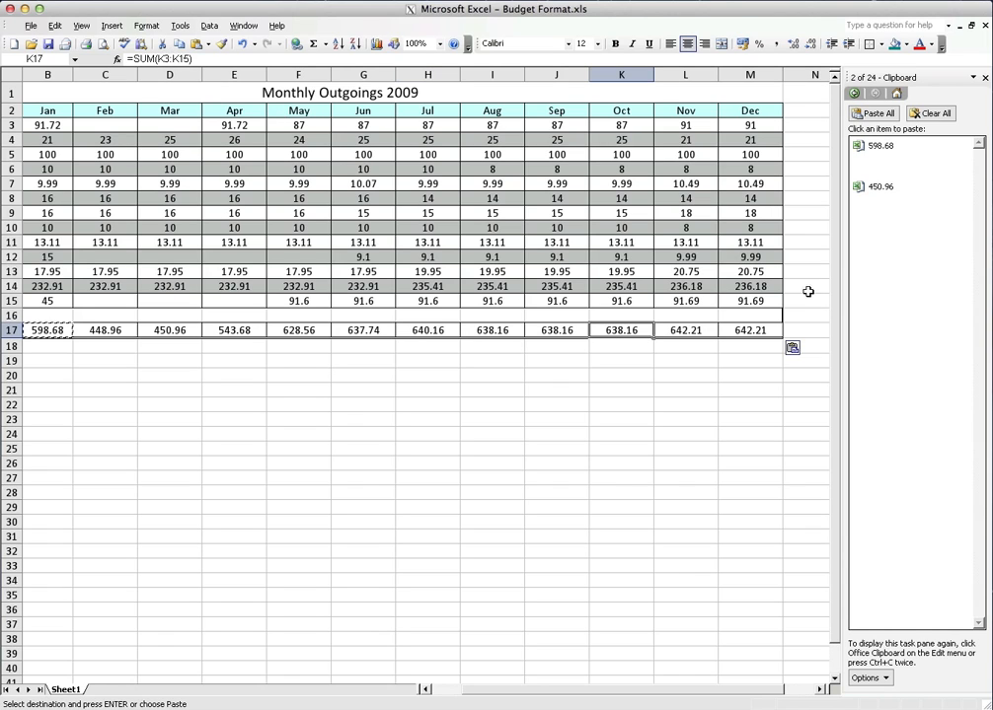
click(748, 329)
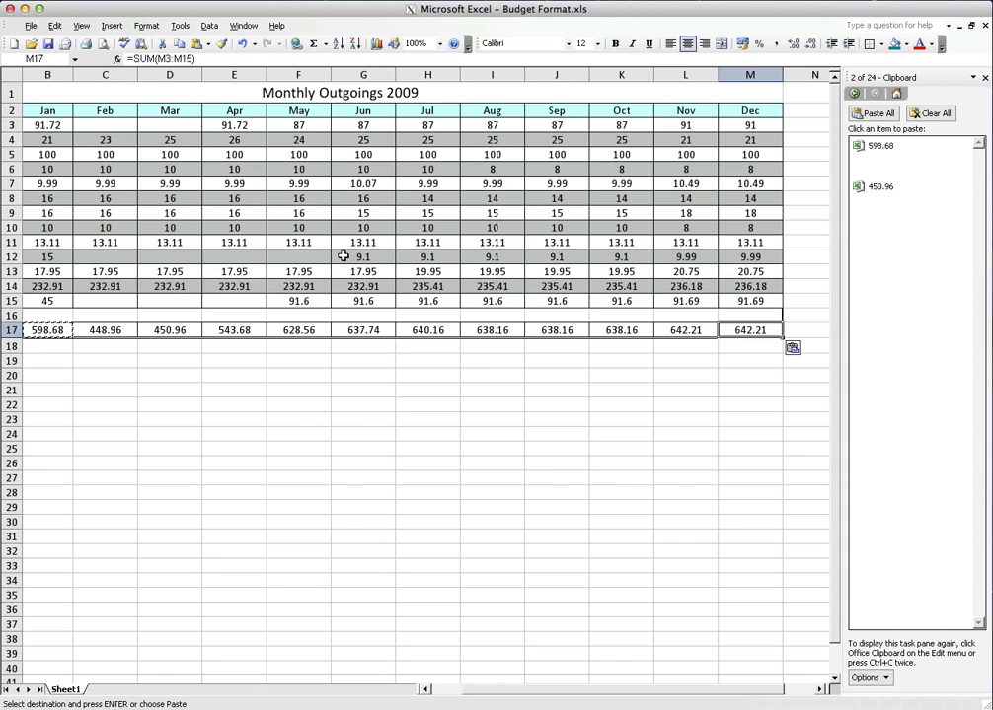
Undo the paste of the total formula across C17:M17 and cancel the pending copy of B17
click(242, 45)
click(194, 346)
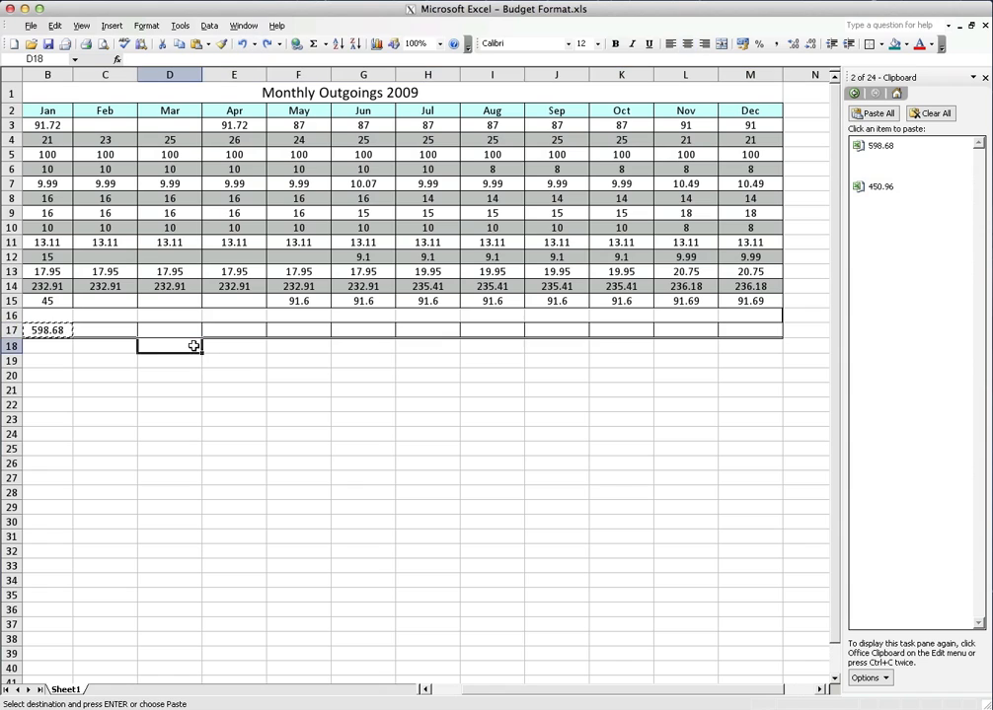
click(114, 360)
key(Escape)
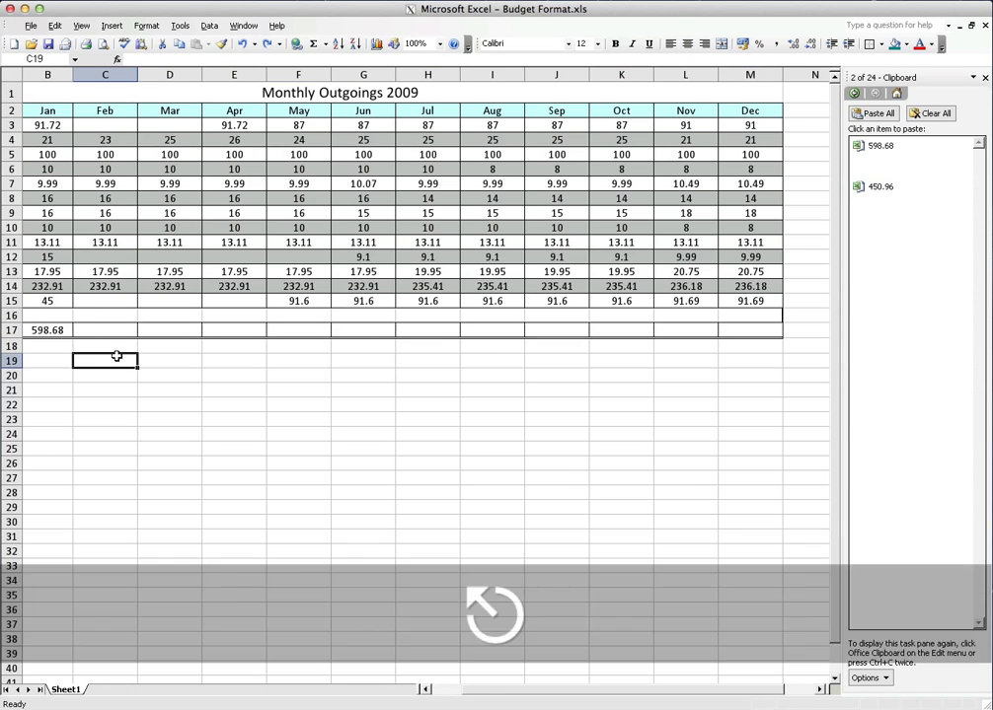
Try filling January's total formula from B17 across to M17, and undo the fill
click(57, 331)
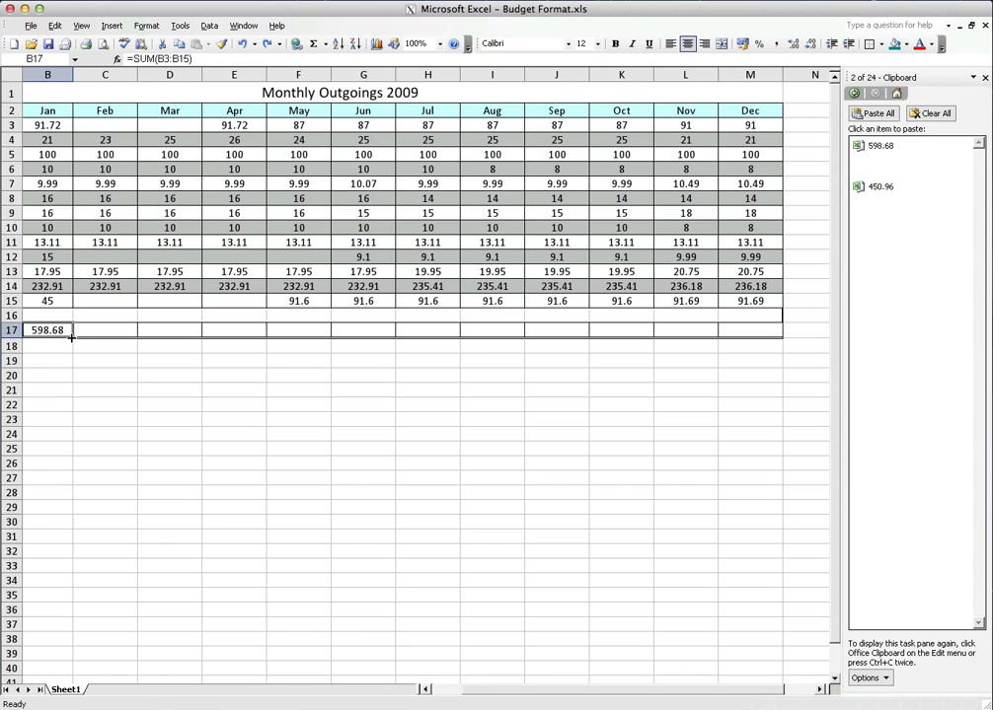
drag(71, 337, 782, 335)
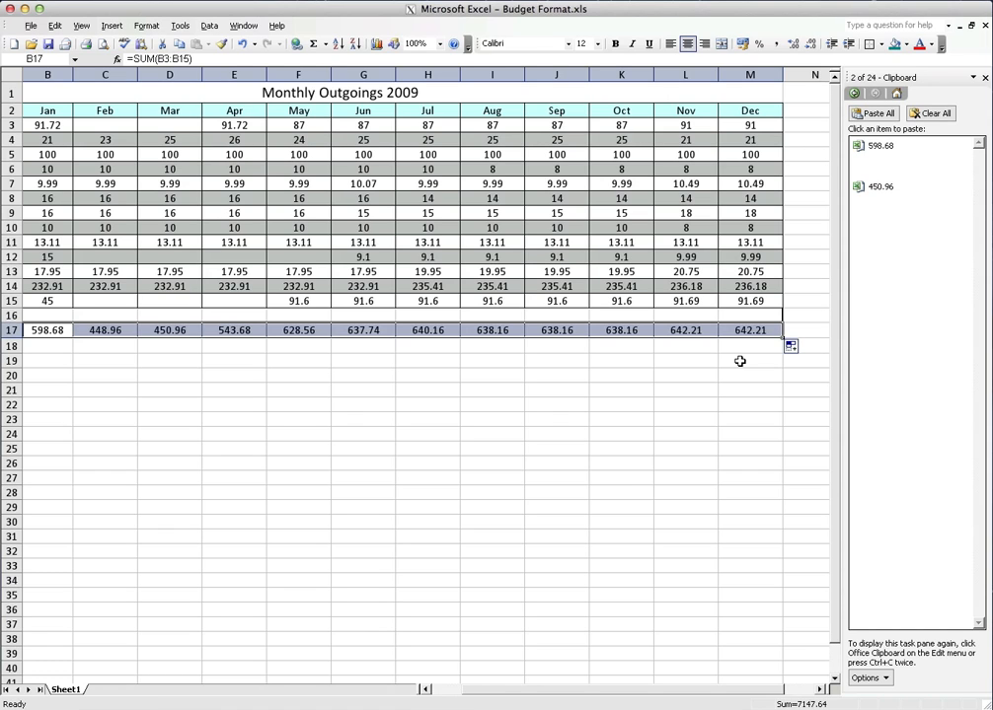
key(ctrl+z)
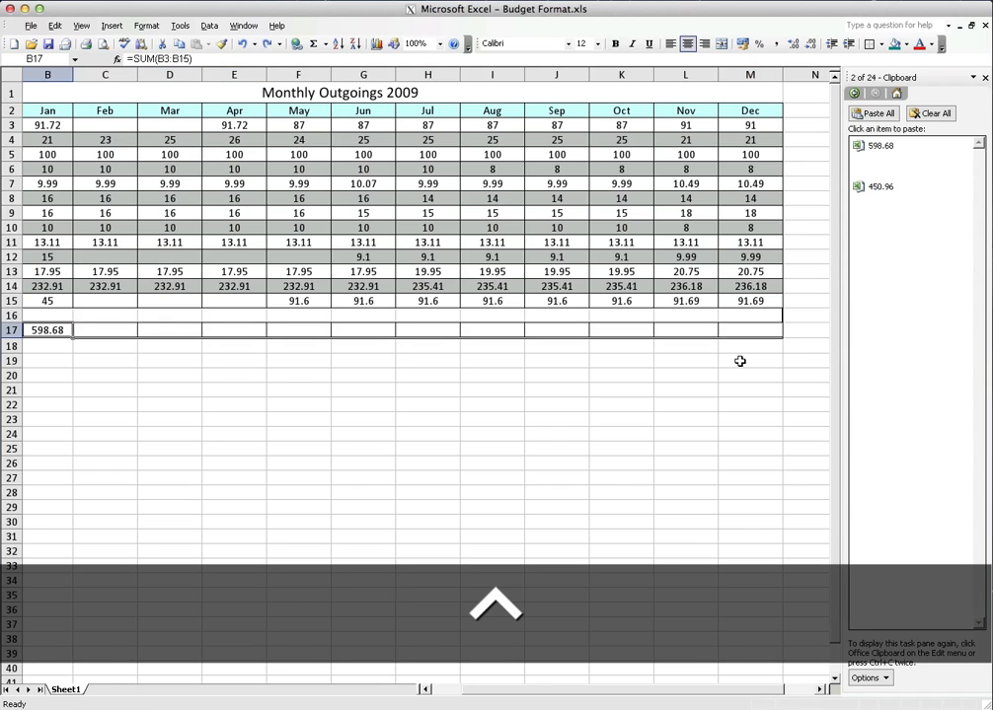
Fill January's total formula from B17 across to M17 for February through December
click(243, 374)
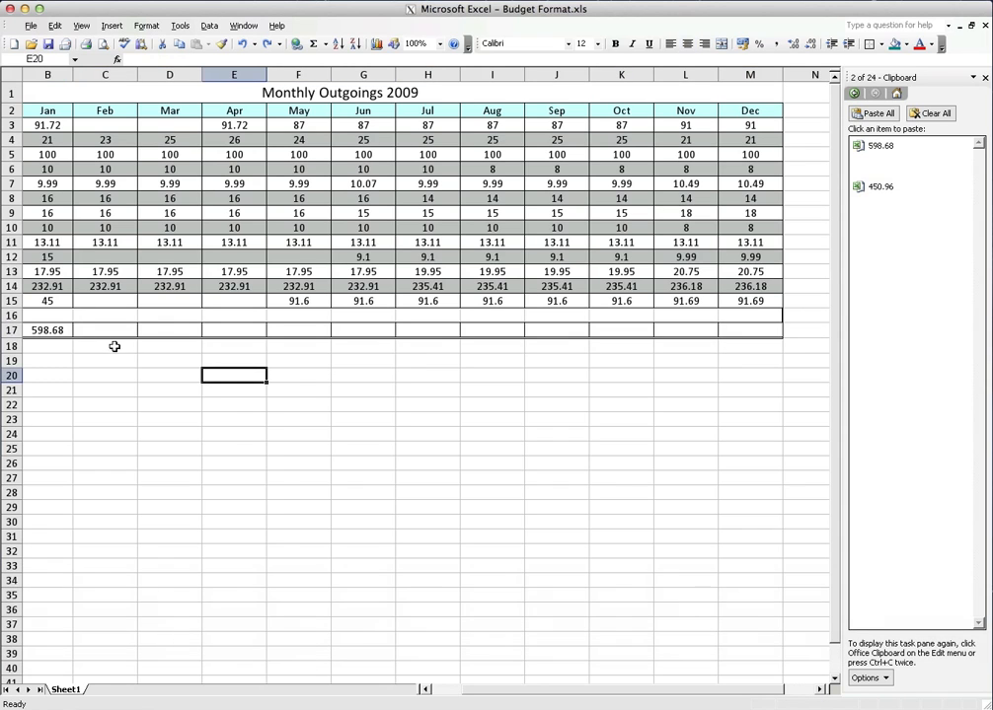
click(63, 331)
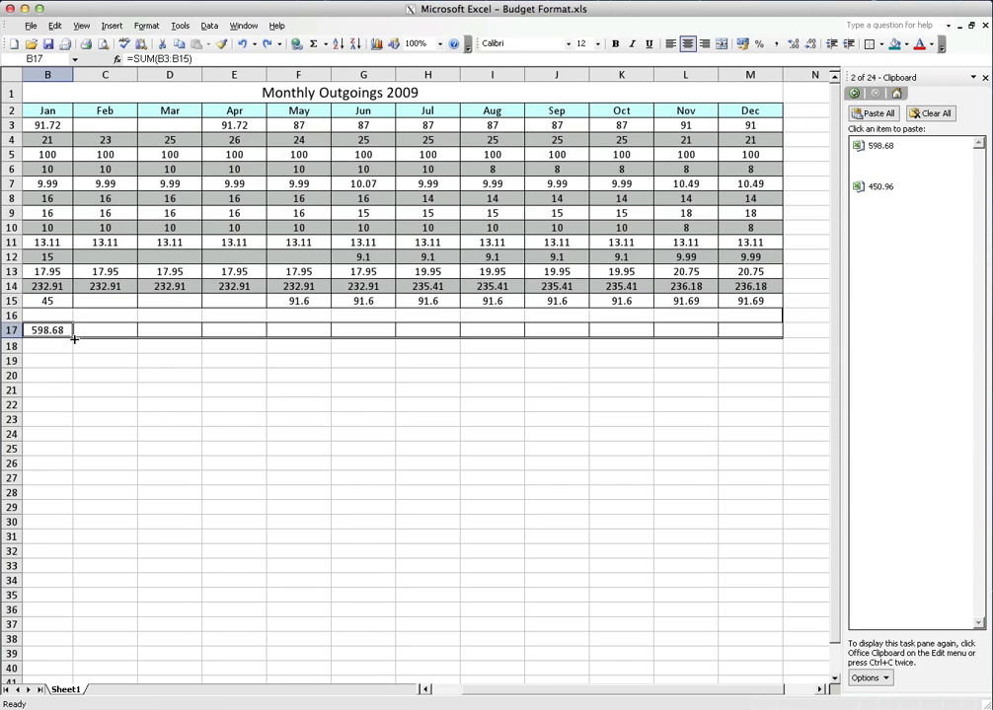
click(62, 344)
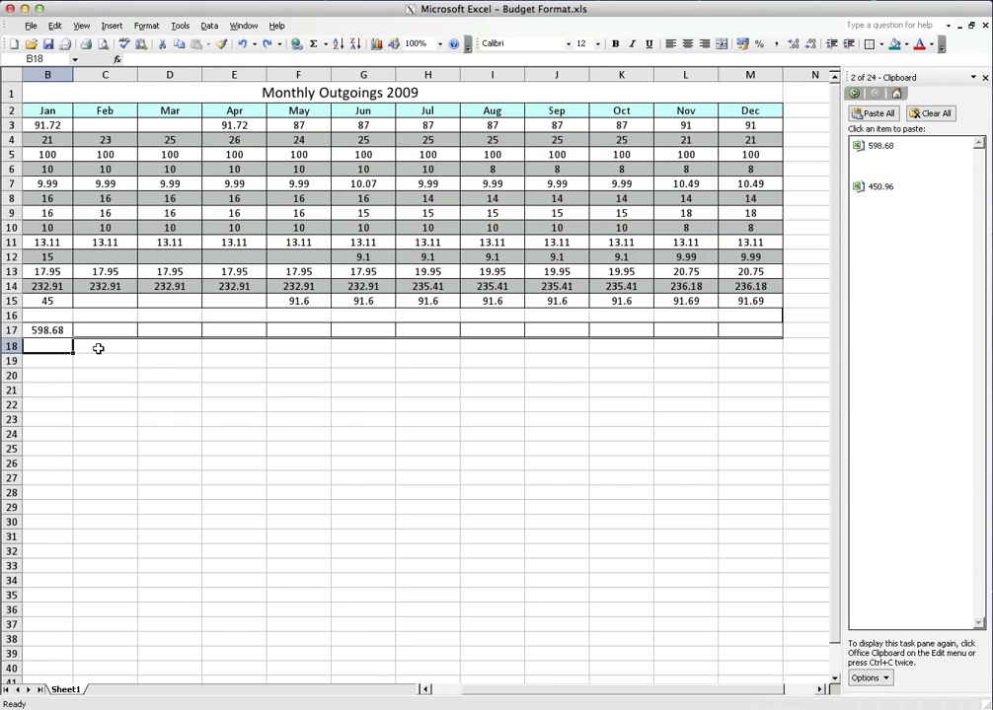
click(216, 361)
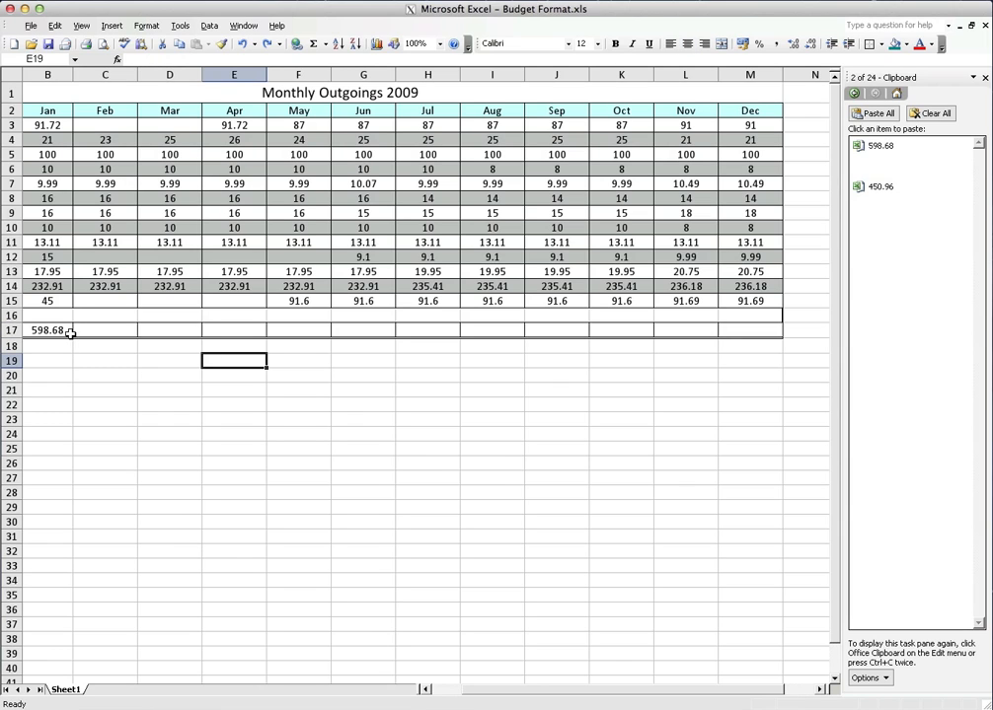
click(60, 331)
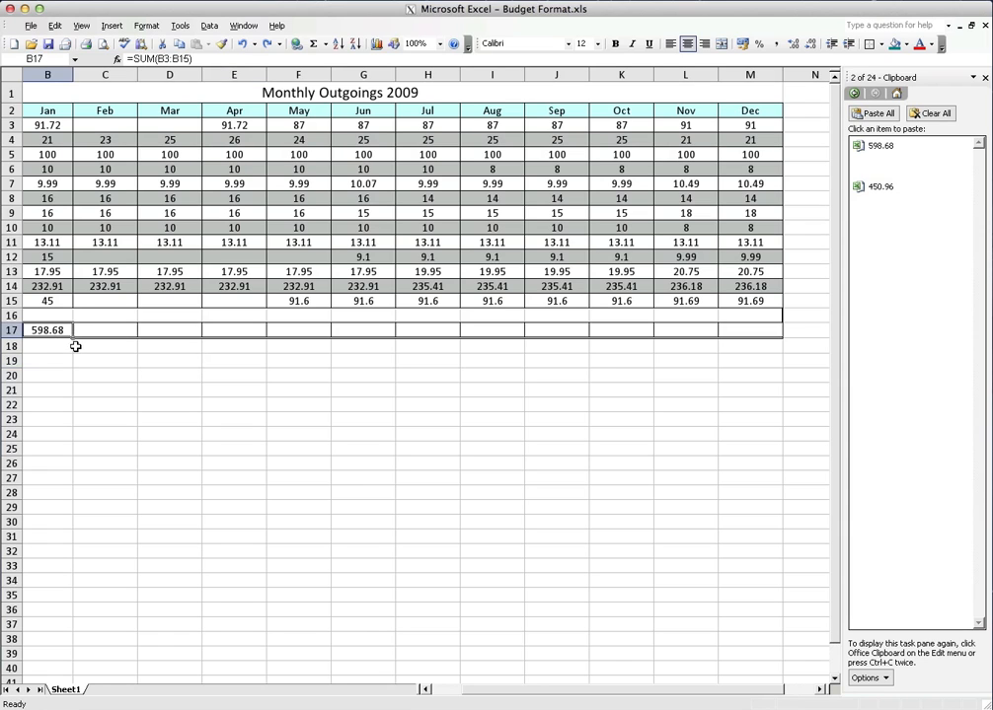
drag(74, 337, 778, 351)
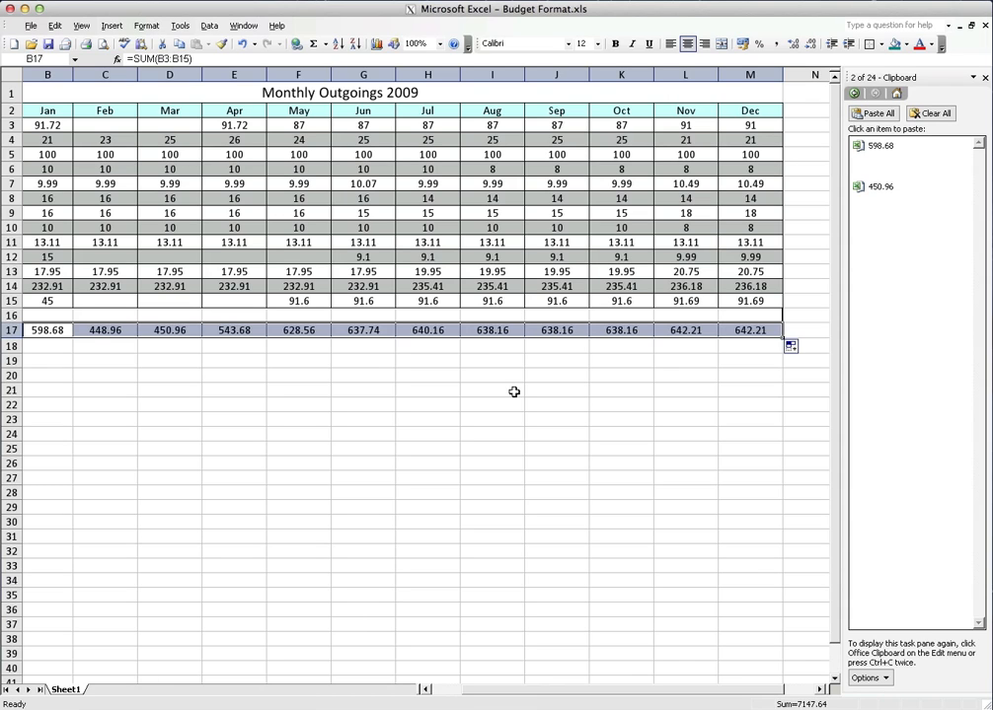
Check May's total formula in F17 and close the Clipboard task pane
drag(140, 372, 139, 362)
click(282, 330)
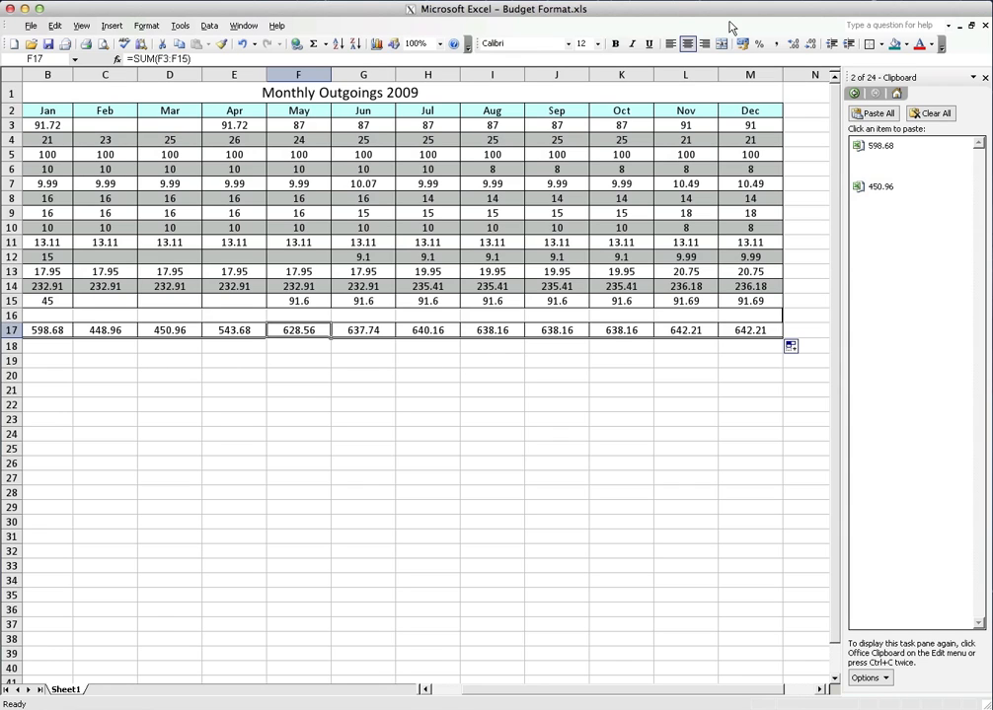
click(779, 0)
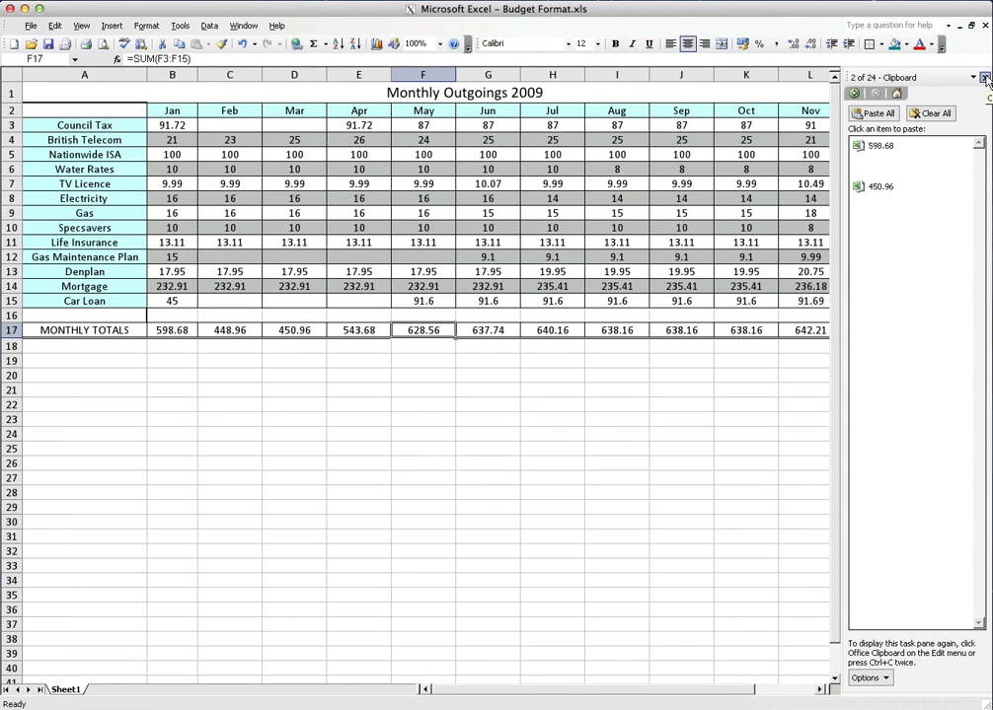
click(985, 78)
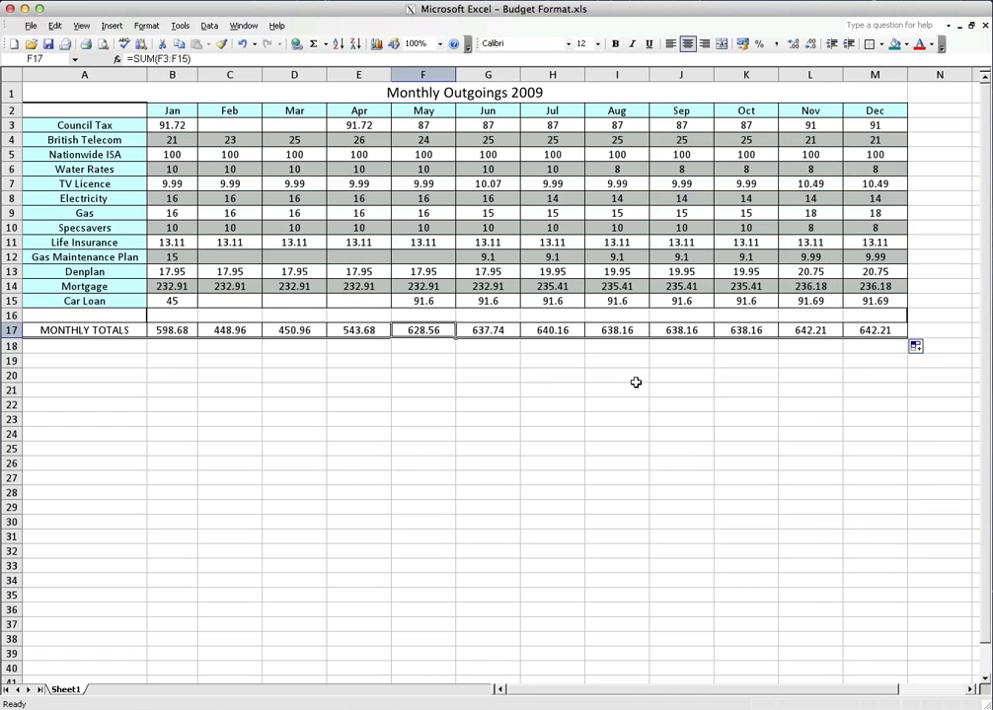
Enter =B4+C4+D4 in B20 to add British Telecom's January to March amounts, and clear the cell again
click(185, 379)
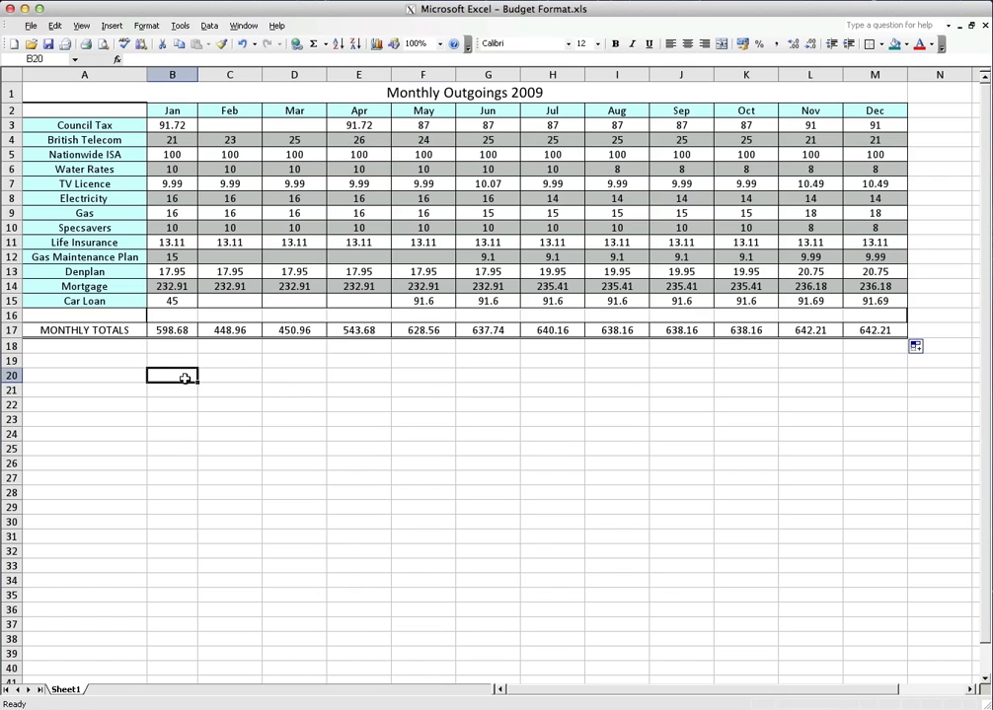
text(=)
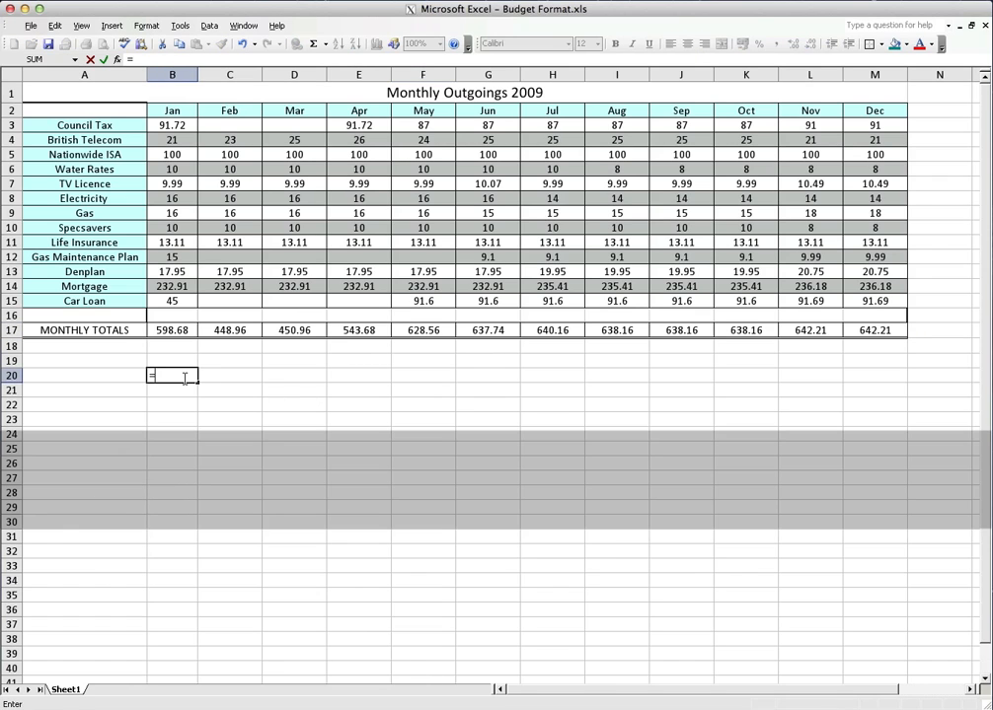
click(175, 140)
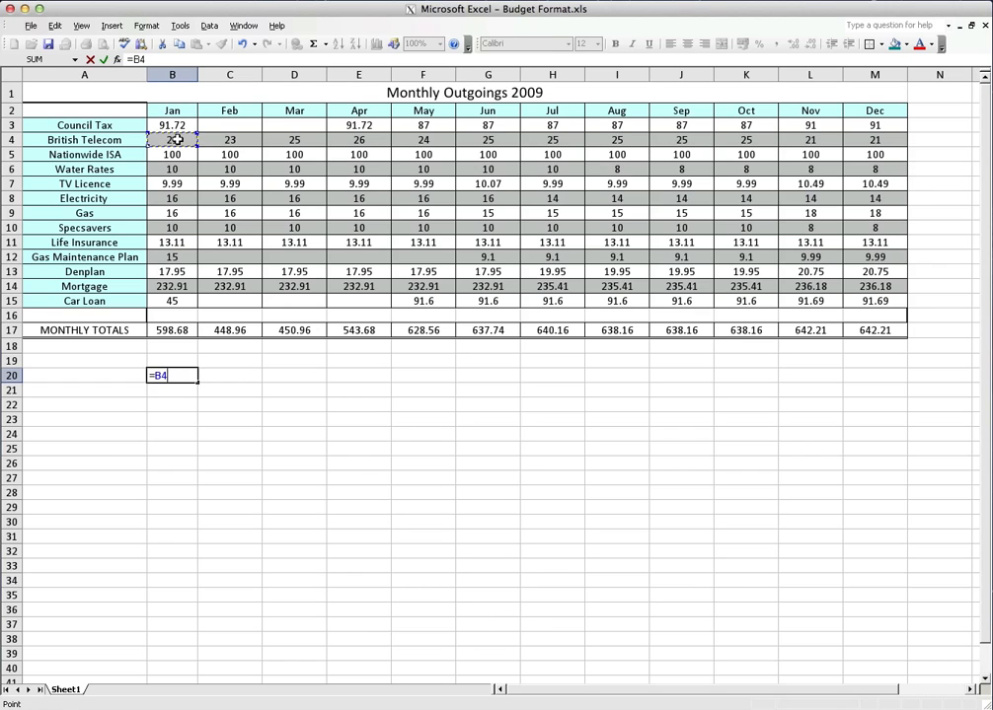
text(+)
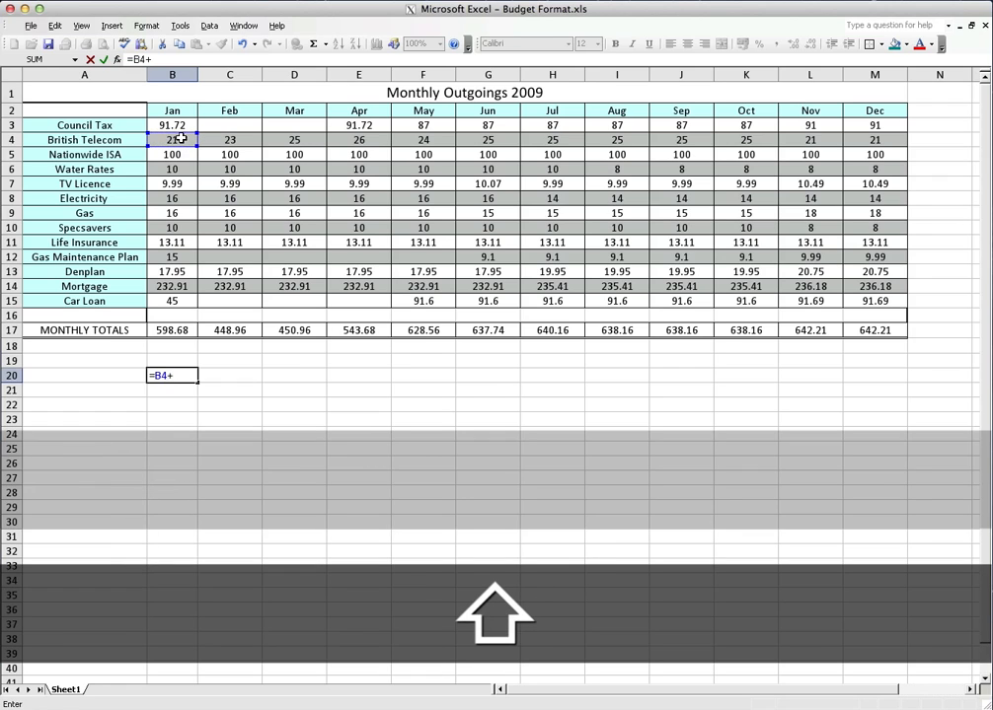
click(230, 140)
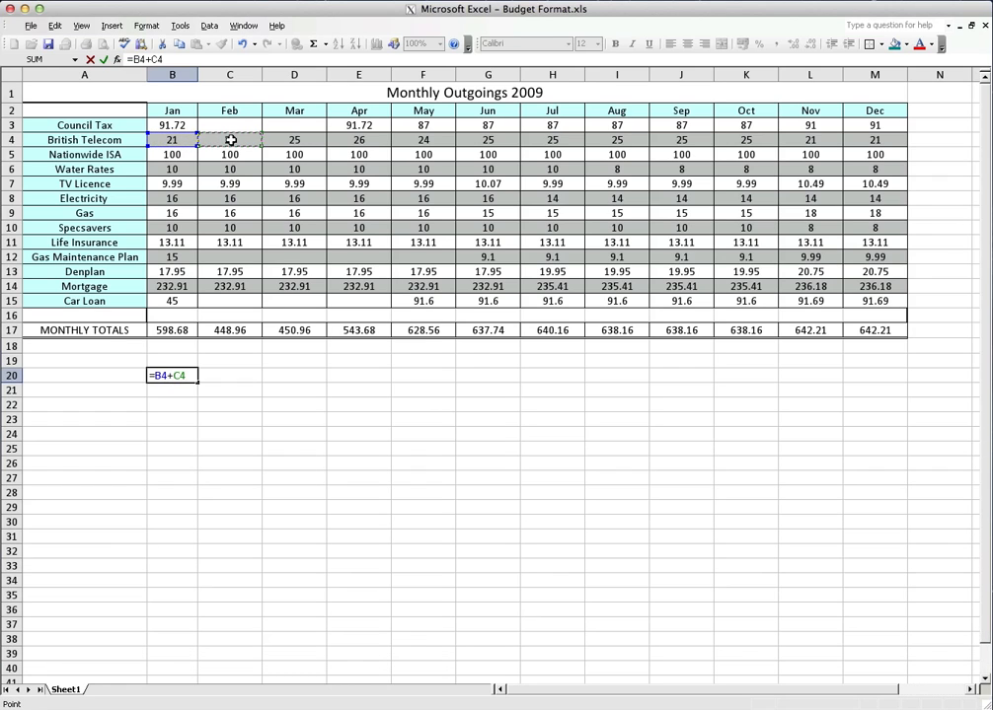
text(+)
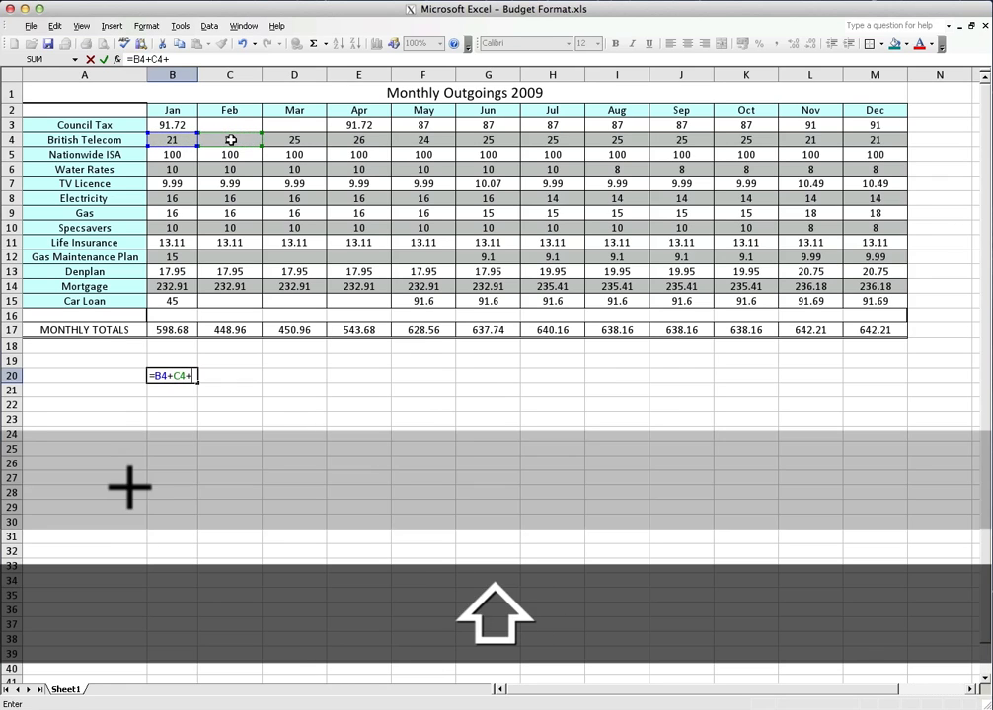
click(300, 140)
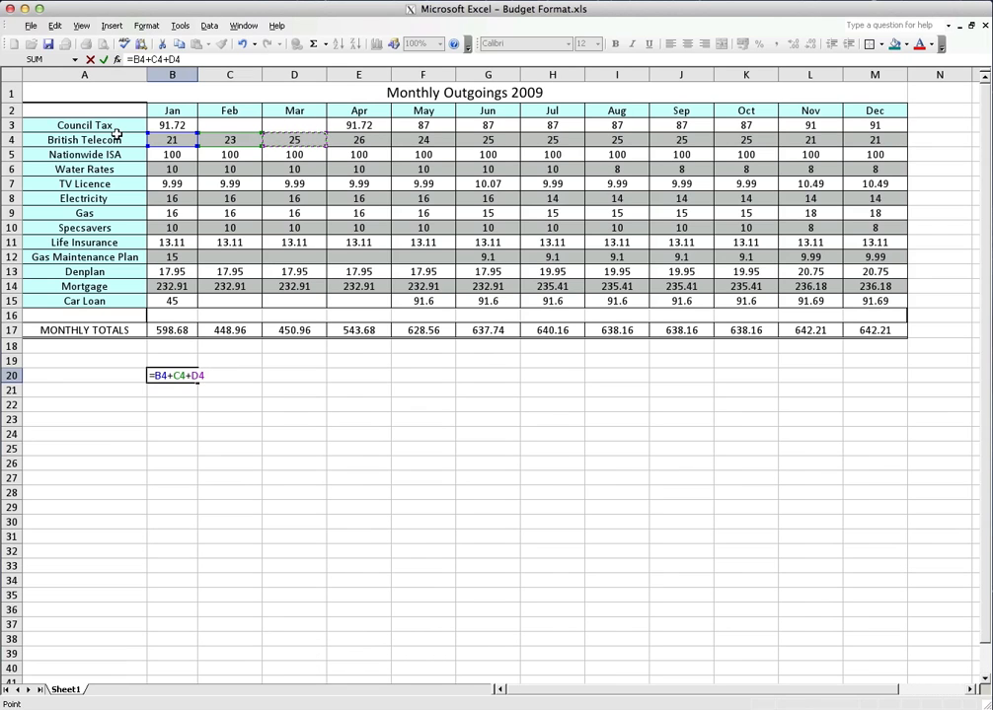
key(Return)
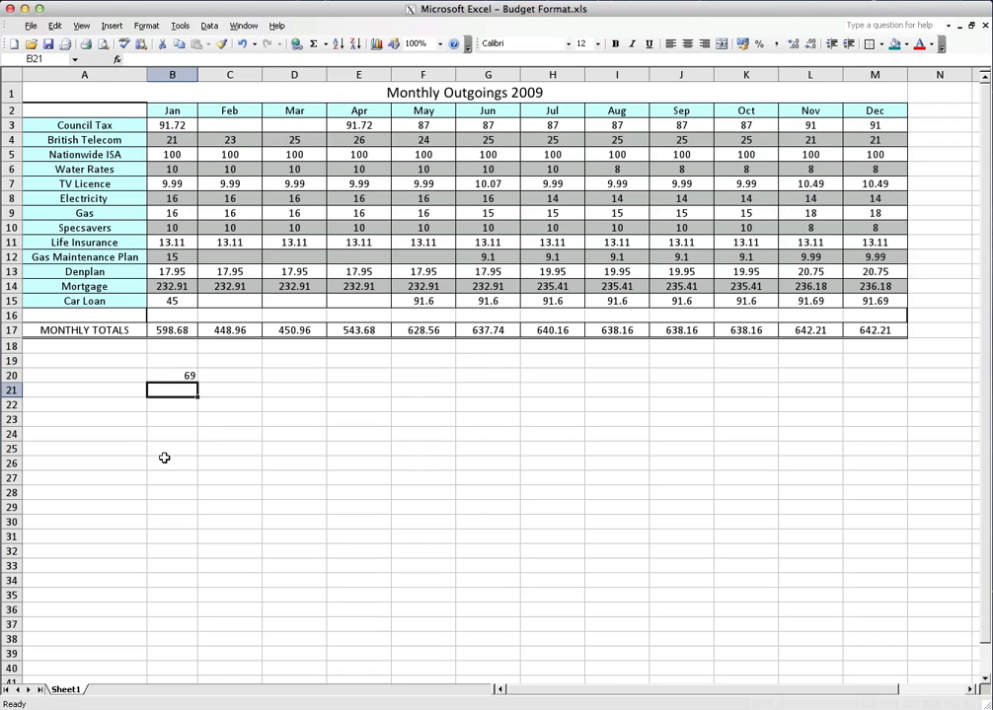
click(160, 376)
key(Delete)
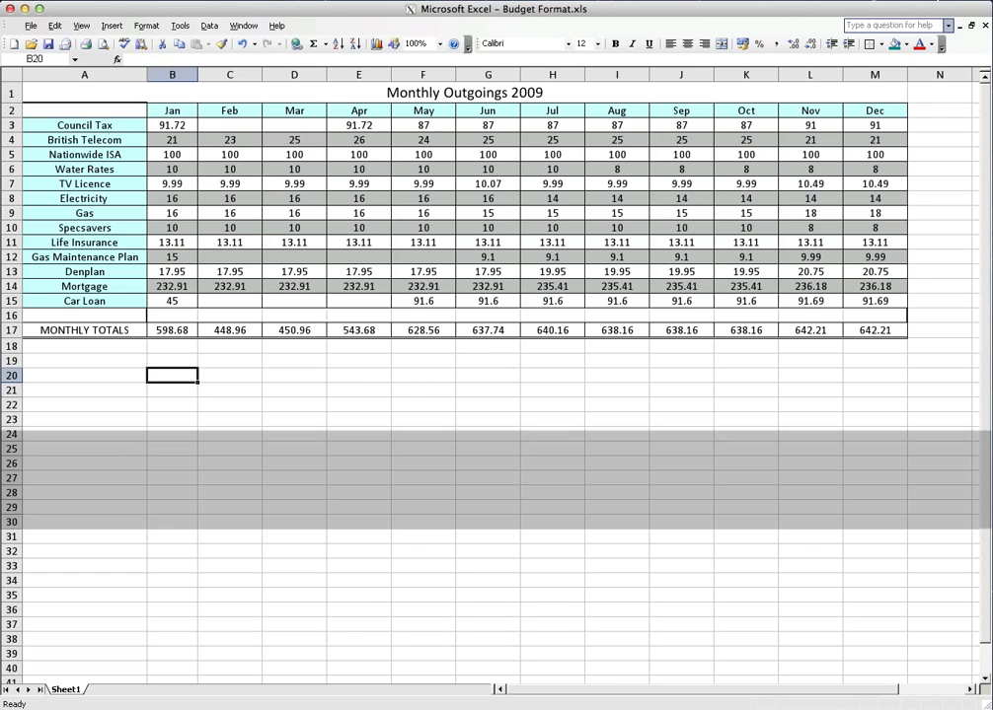
Enter a SUM formula over B3:M3 in N3 to total Council Tax for the whole year
click(931, 125)
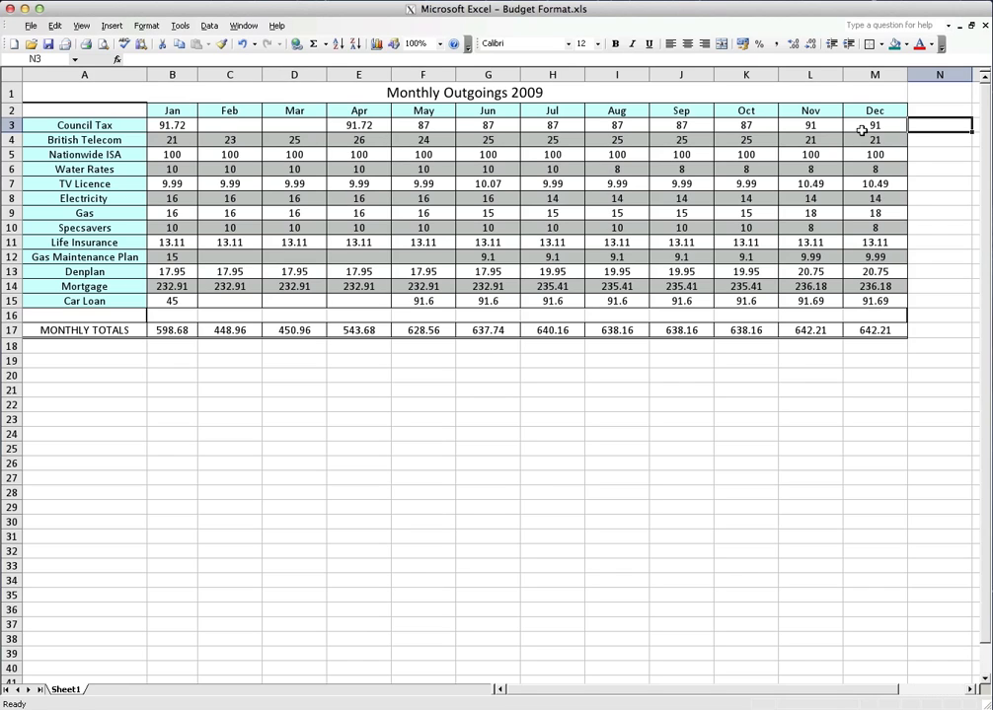
text(=)
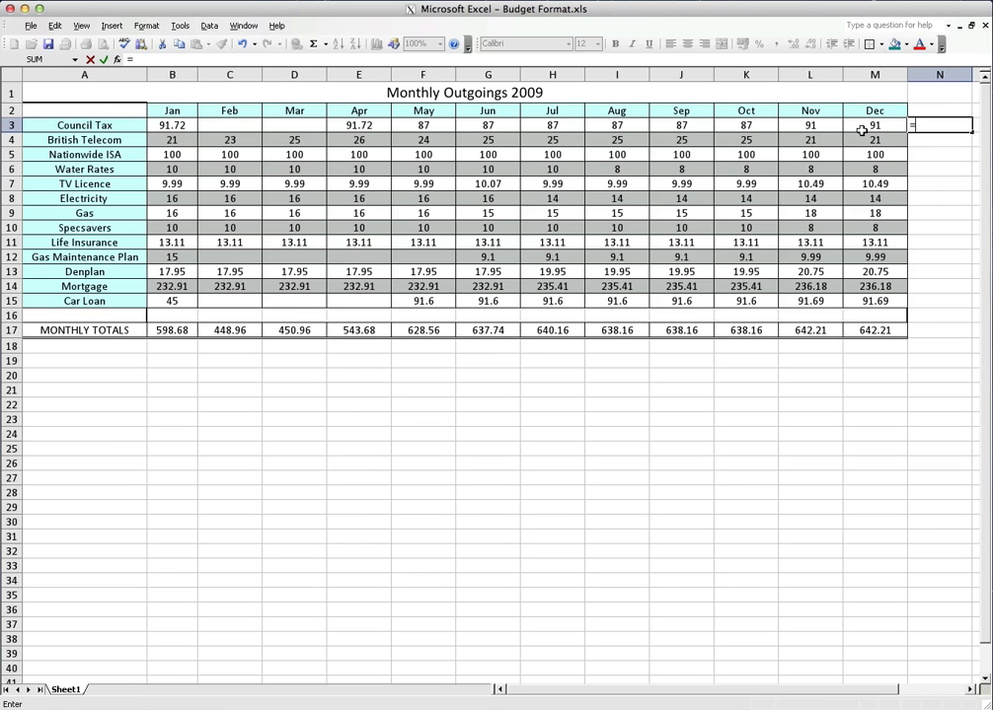
text(sum)
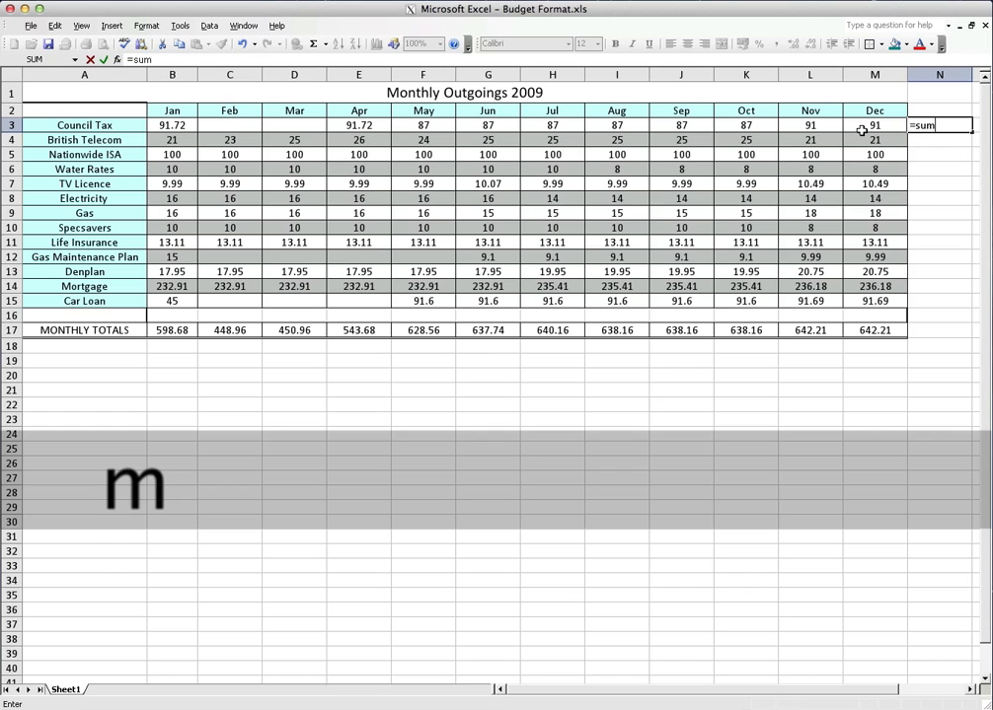
key(shift)
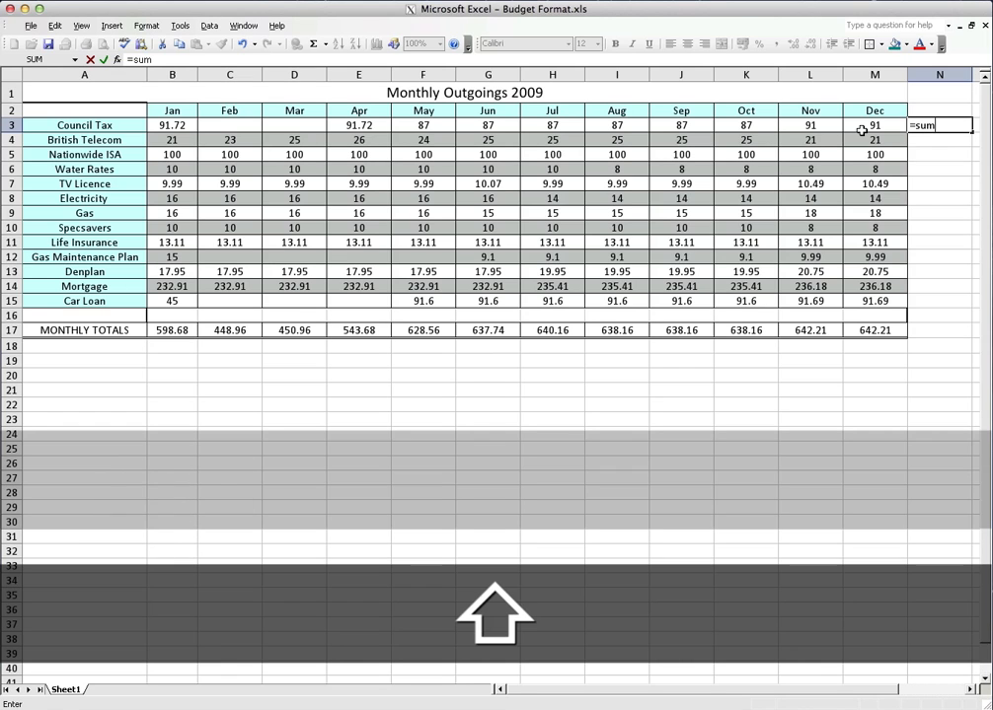
text(()
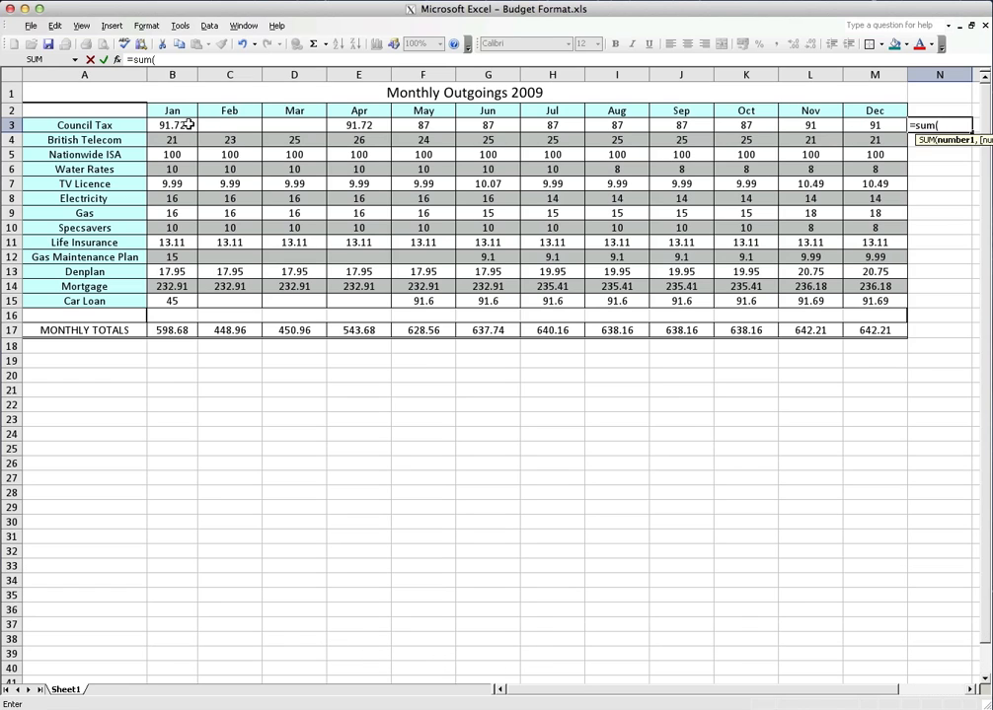
drag(168, 125, 868, 126)
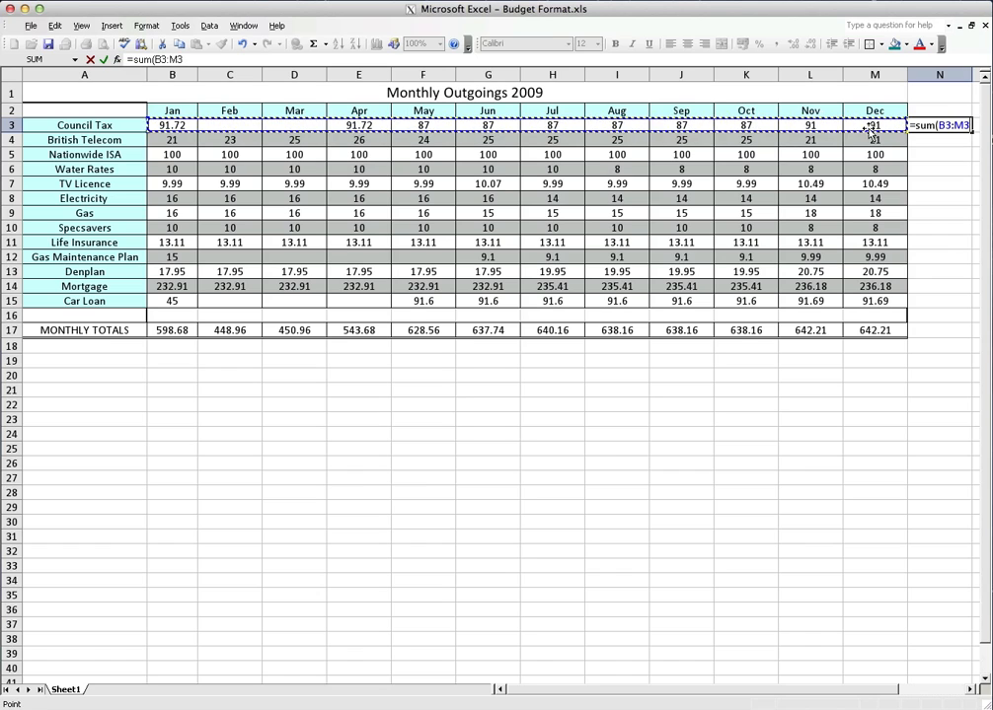
key(Return)
Fill the Council Tax yearly total formula from N3 down to N15 and check the British Telecom formula in N4
key(Up)
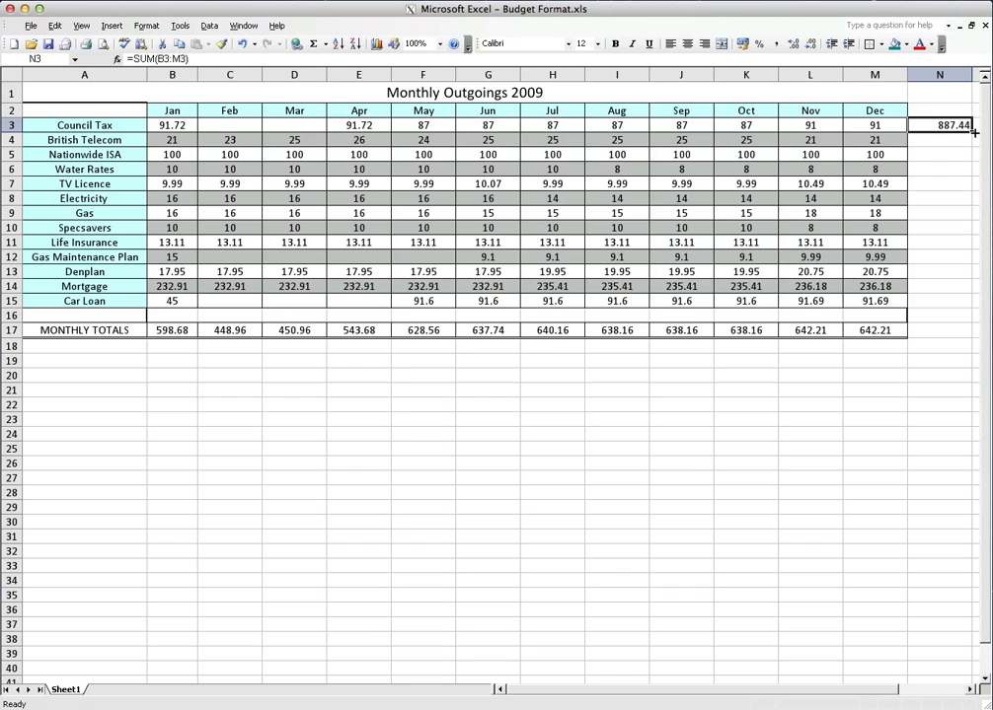
drag(972, 132, 961, 302)
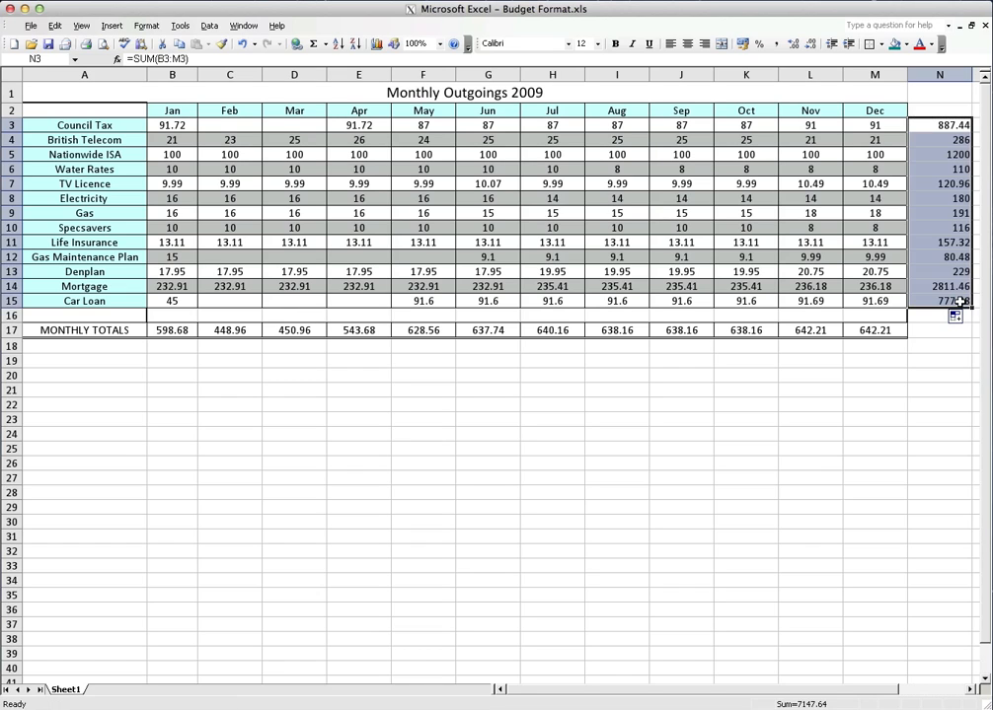
click(943, 330)
click(933, 139)
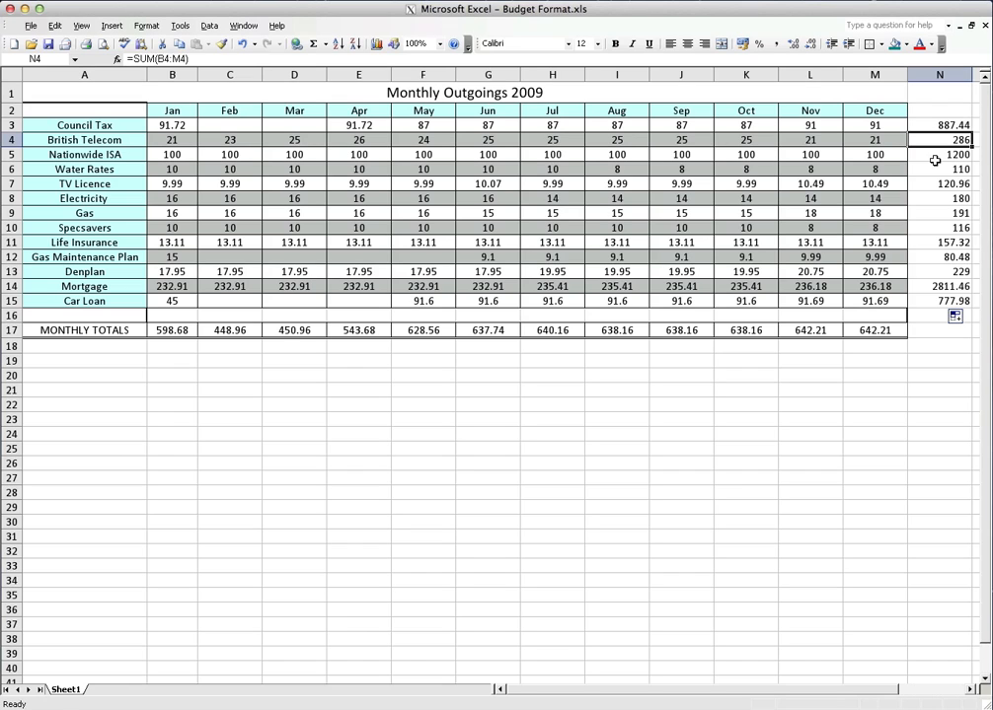
Check the Nationwide ISA formula in N5 and fill December's total formula from M17 into N17 for the grand total
click(937, 157)
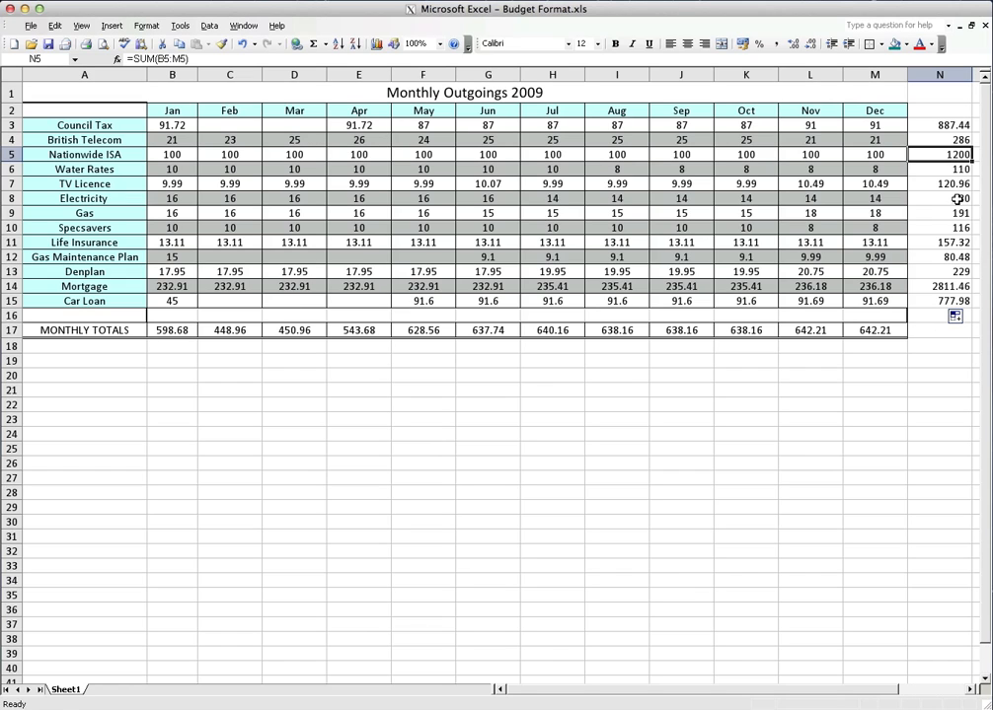
click(940, 333)
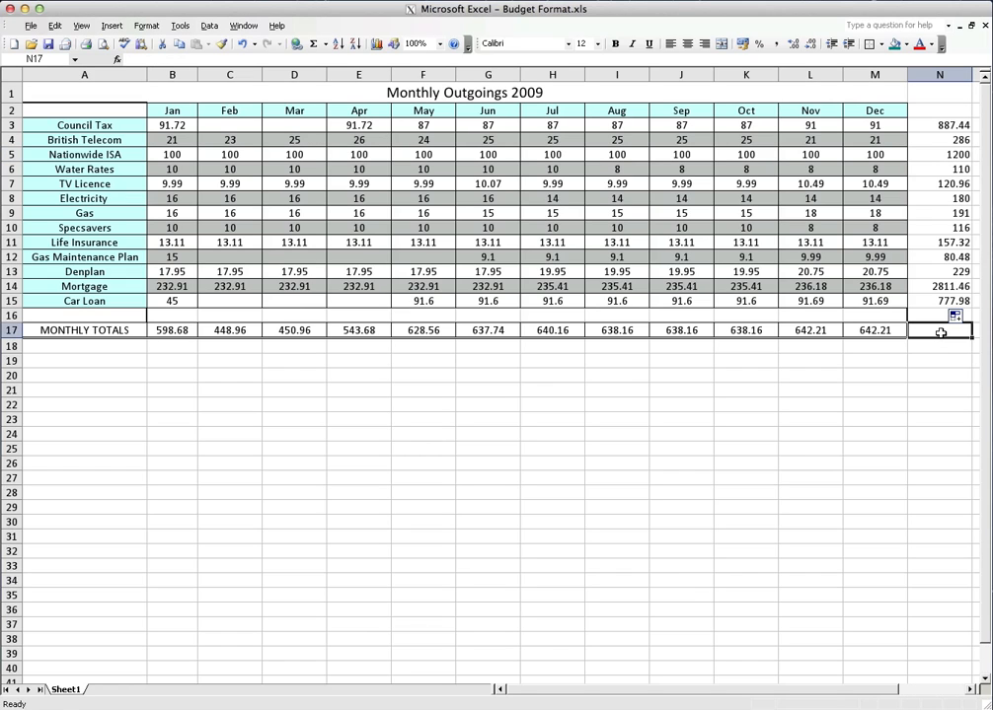
click(870, 330)
drag(907, 337, 942, 337)
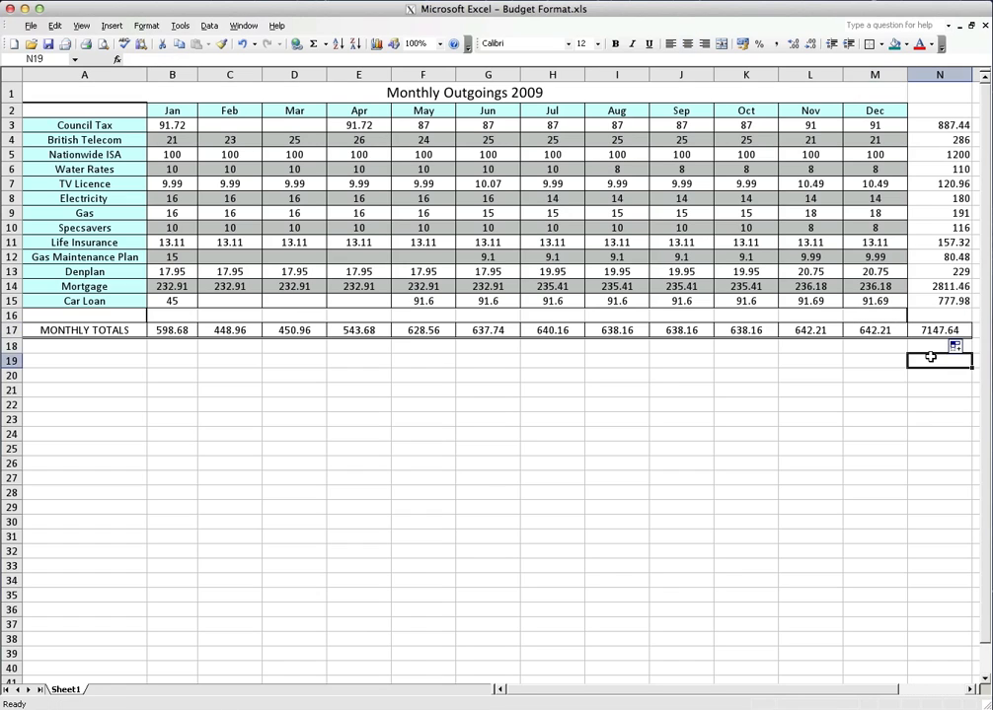
click(923, 332)
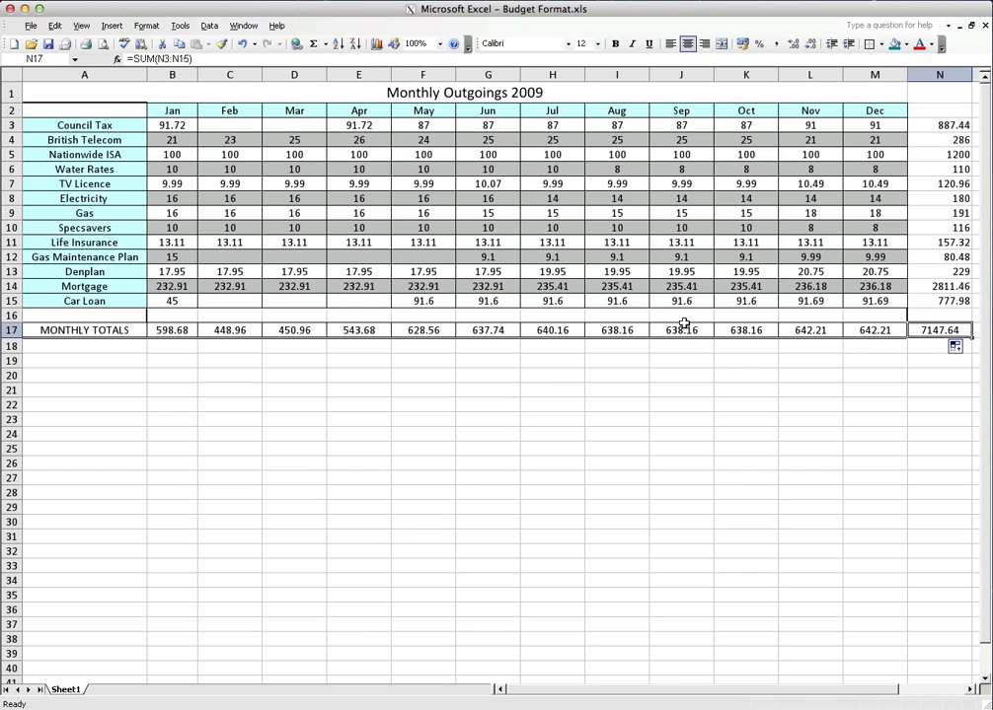
Select the monthly totals B17:M17 and the yearly totals N3:N15 to compare their sums with the grand total
drag(867, 330, 177, 332)
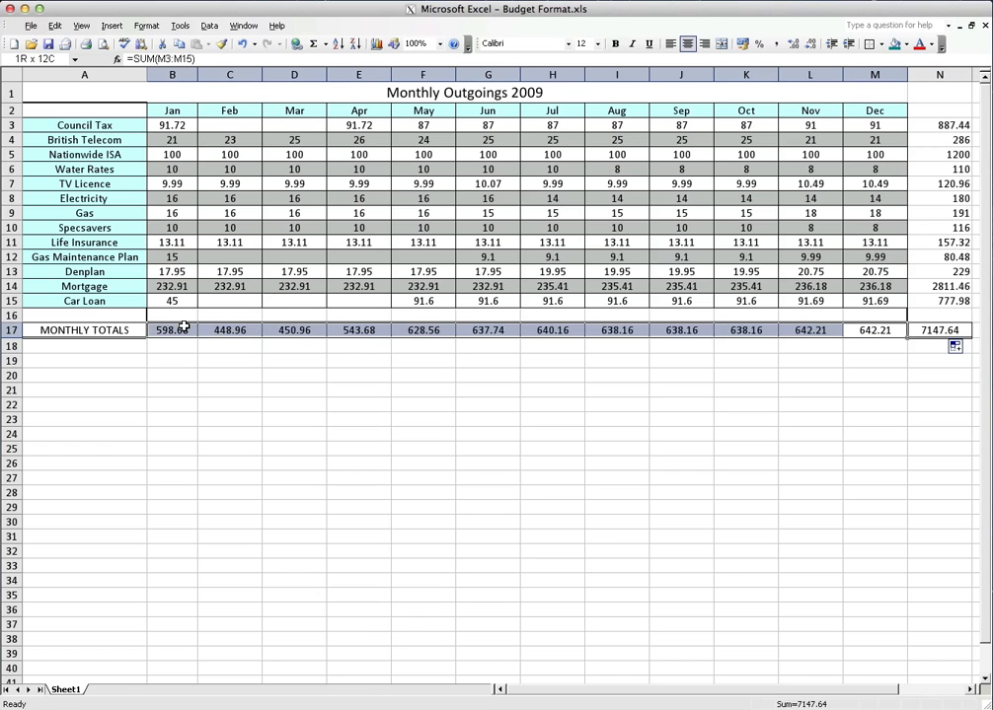
click(792, 396)
drag(939, 125, 945, 302)
click(952, 388)
Format the grand total in N17 with a red font at size 18
click(930, 330)
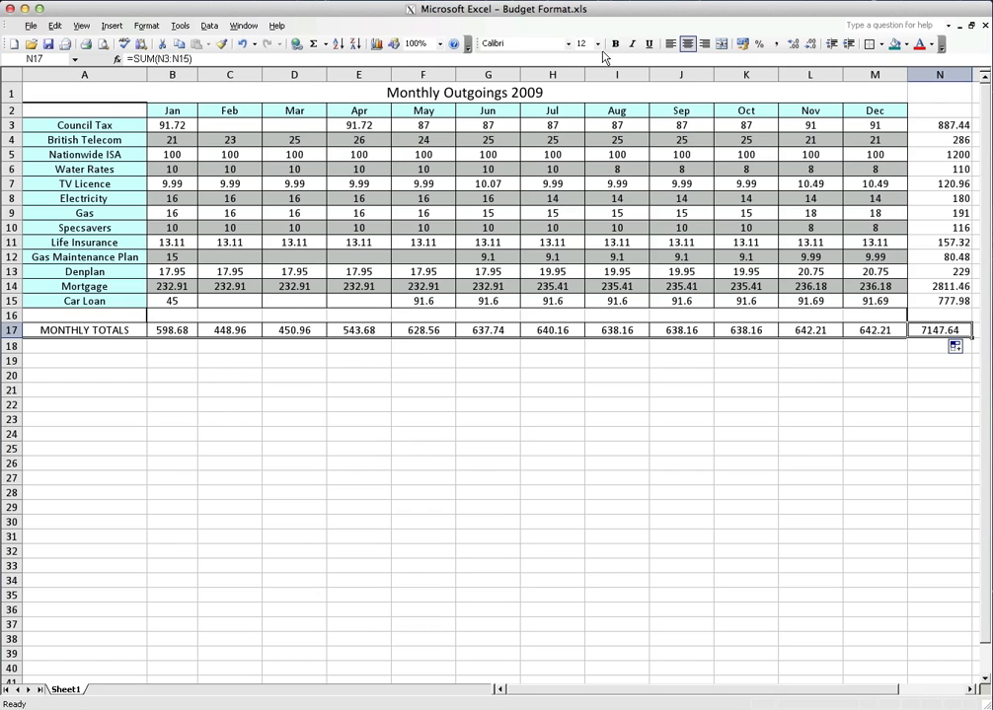
click(919, 44)
click(596, 44)
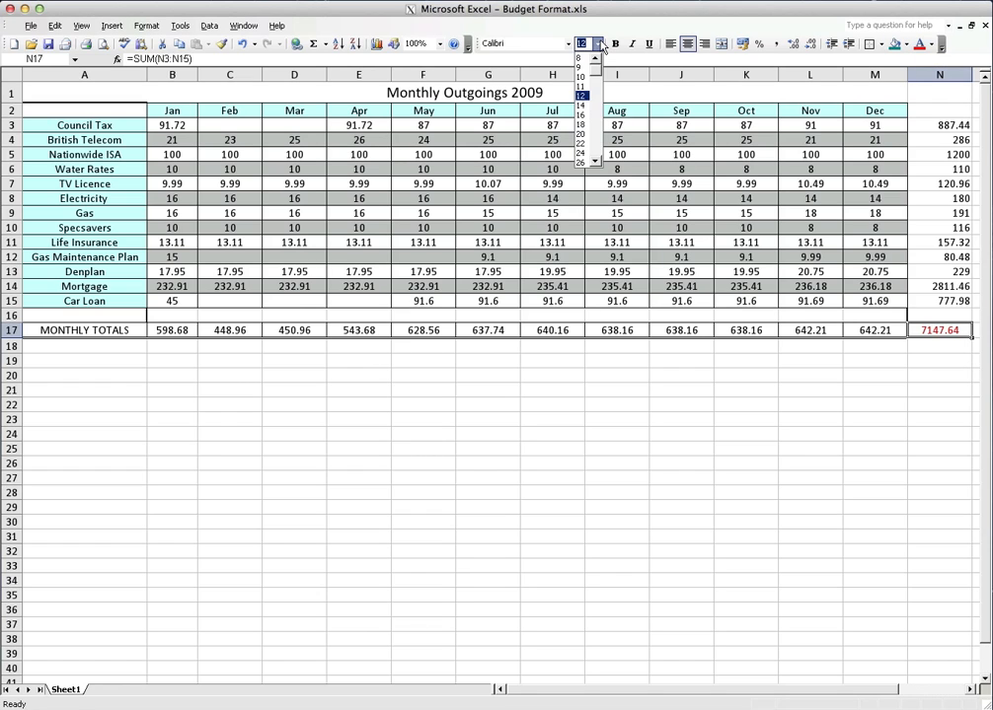
click(582, 123)
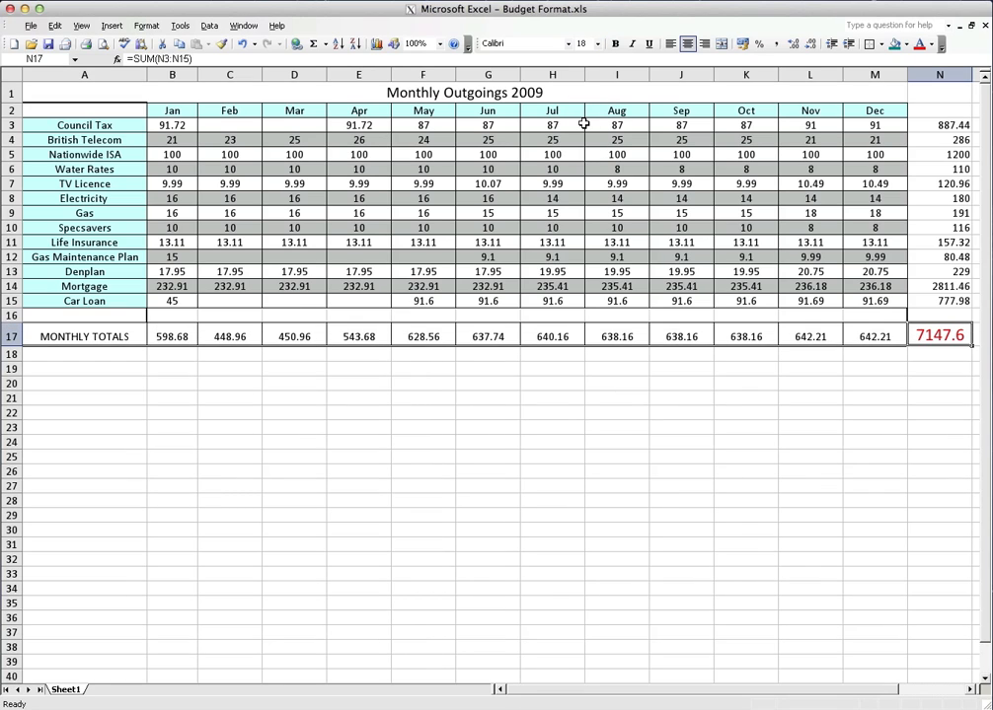